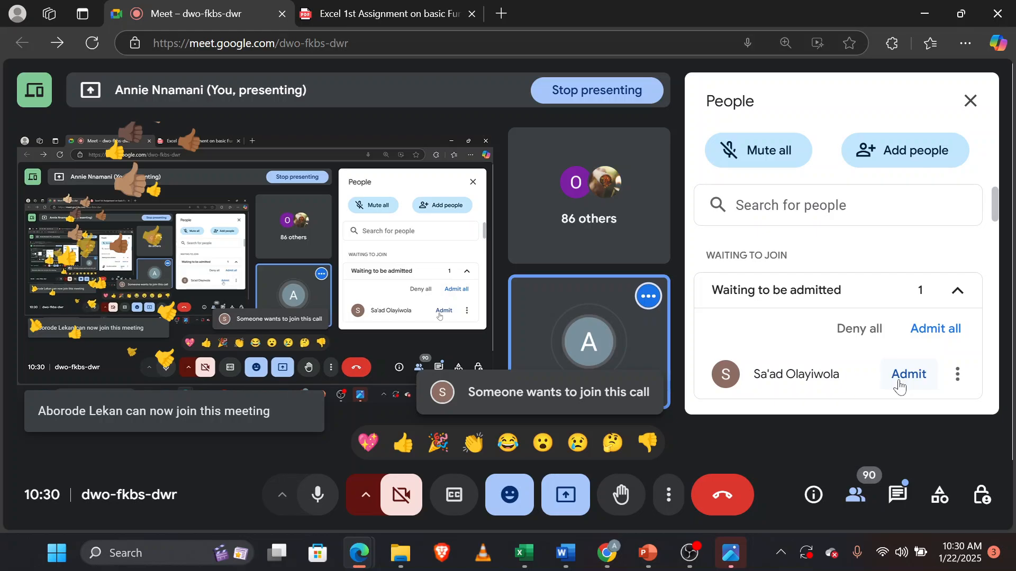
# Admit the waiting participant into the meeting.
pyautogui.click(900, 385)
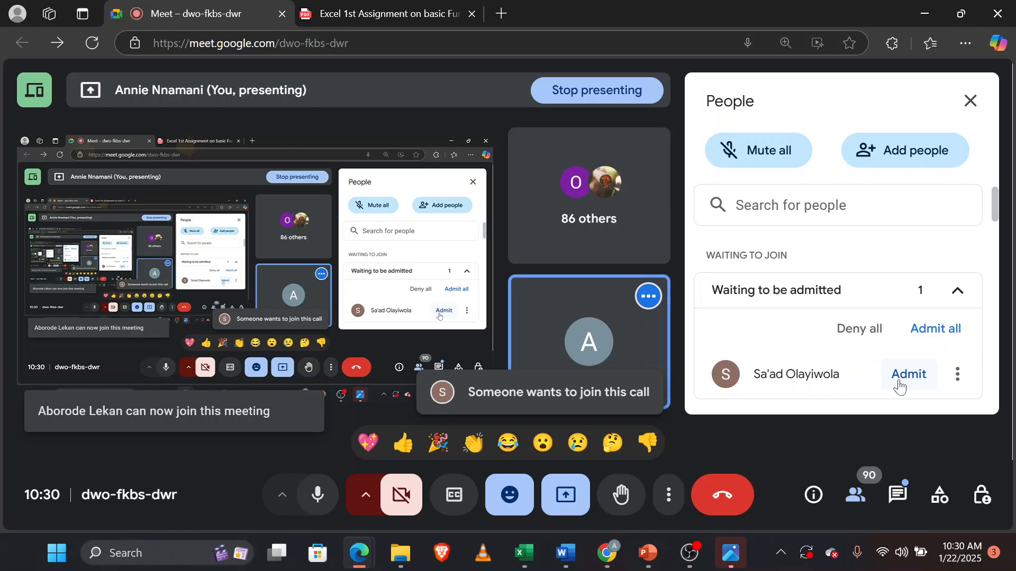
# Switch to the LOGICAL FUNCTION for class 5 workbook in Excel.
pyautogui.hotkey('alt', 'Tab')
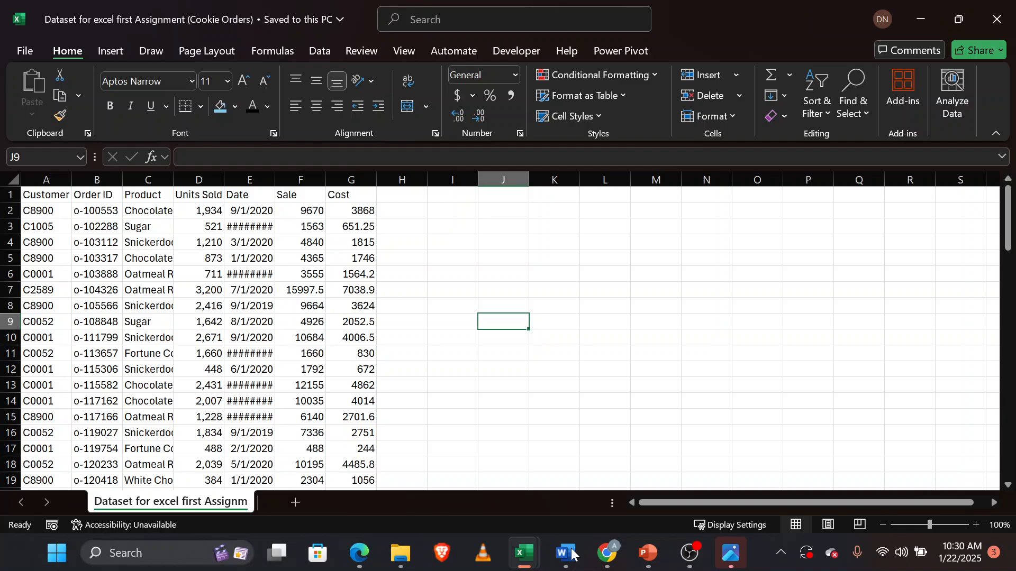
pyautogui.moveTo(538, 547)
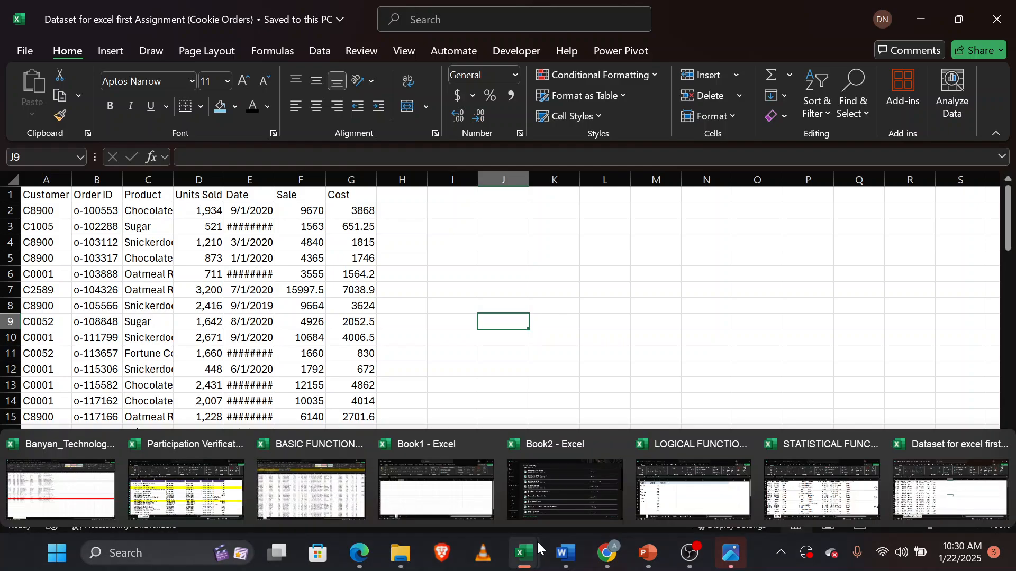
pyautogui.click(693, 489)
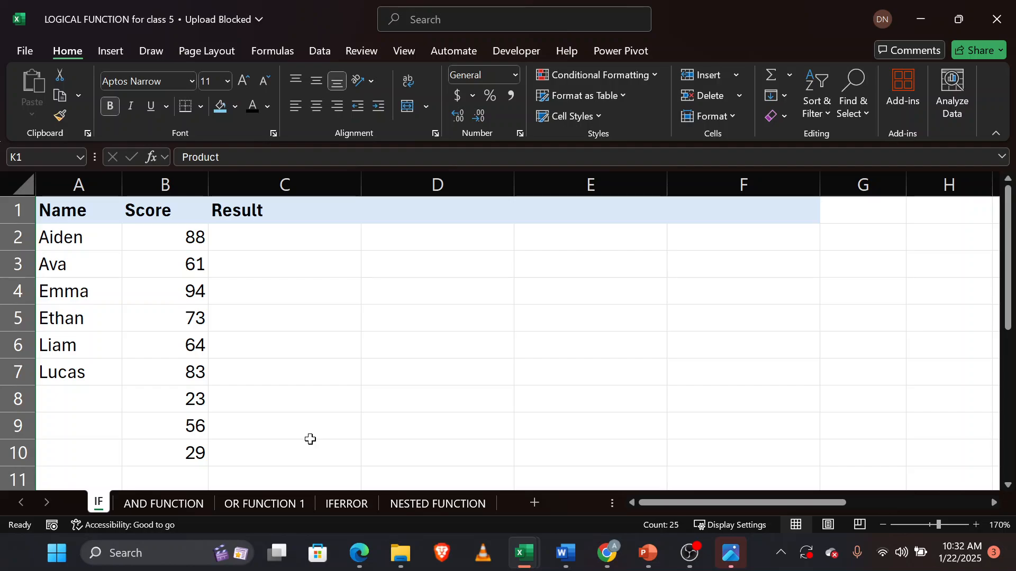
# Review the student grading criteria tables below the score list on the IF sheet.
pyautogui.scroll(-3, 310, 439)
pyautogui.scroll(-1, 310, 439)
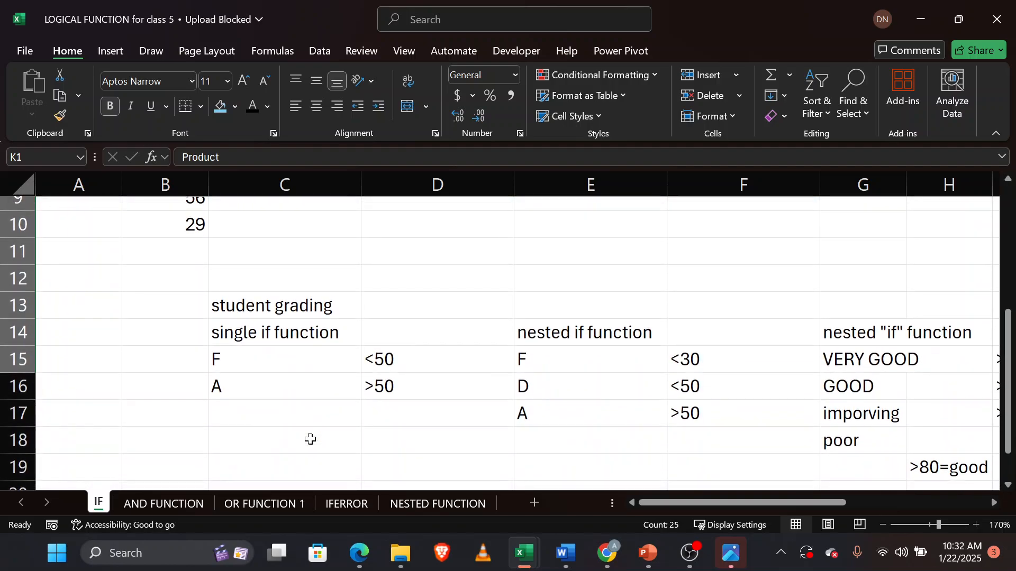
pyautogui.scroll(-2, 310, 439)
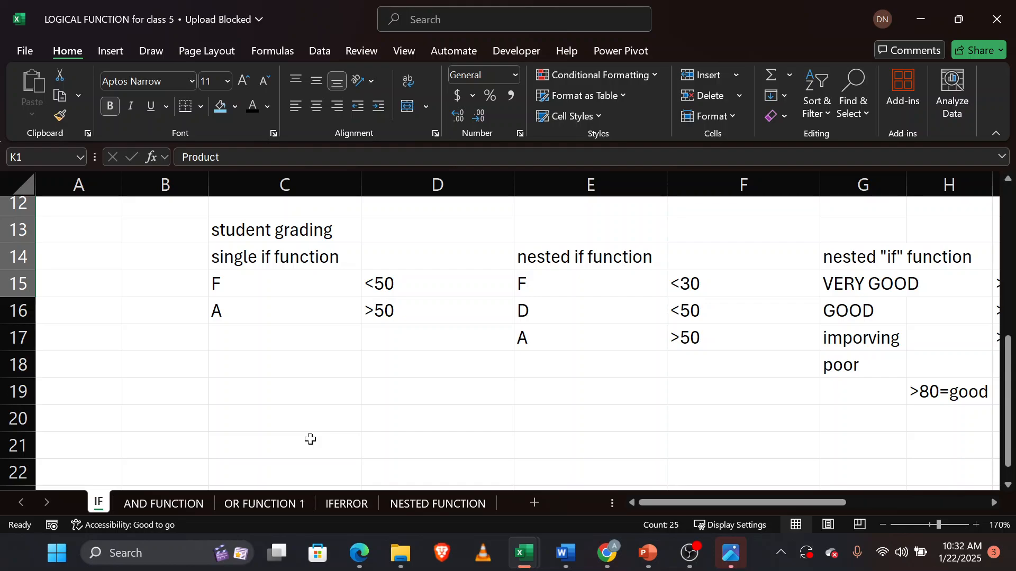
pyautogui.scroll(4, 310, 439)
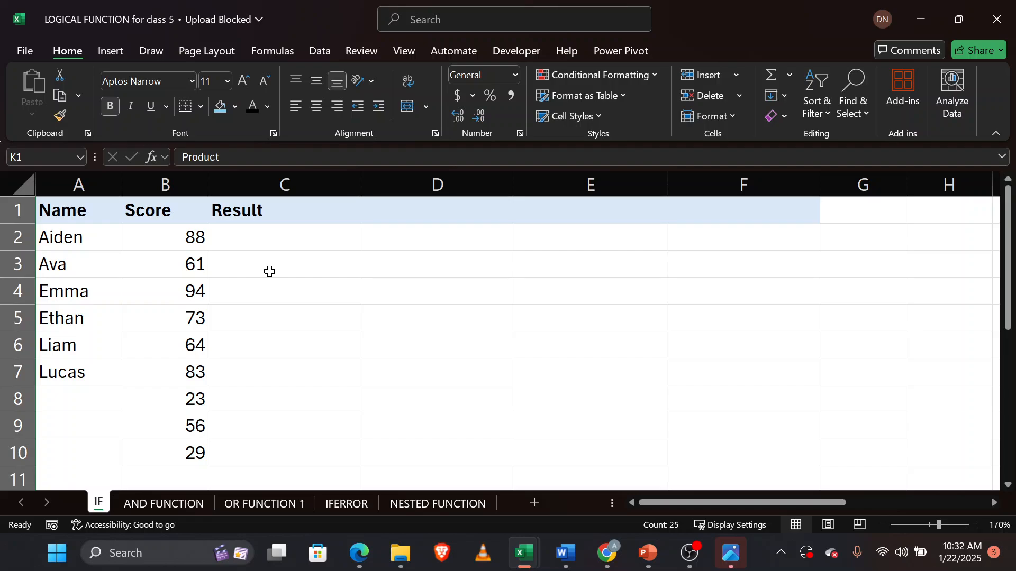
pyautogui.scroll(-3, 270, 271)
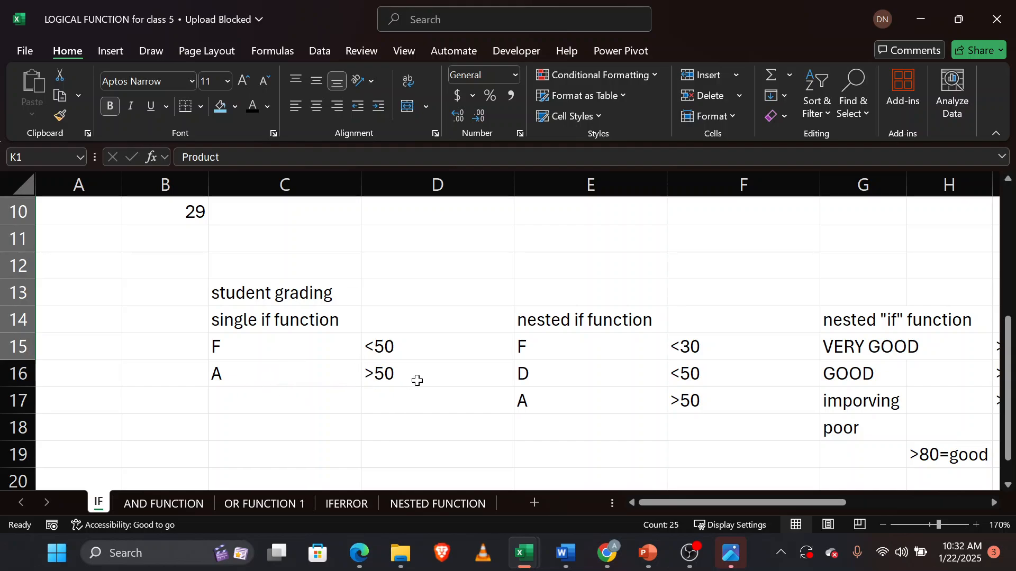
pyautogui.scroll(1, 313, 363)
pyautogui.scroll(3, 314, 363)
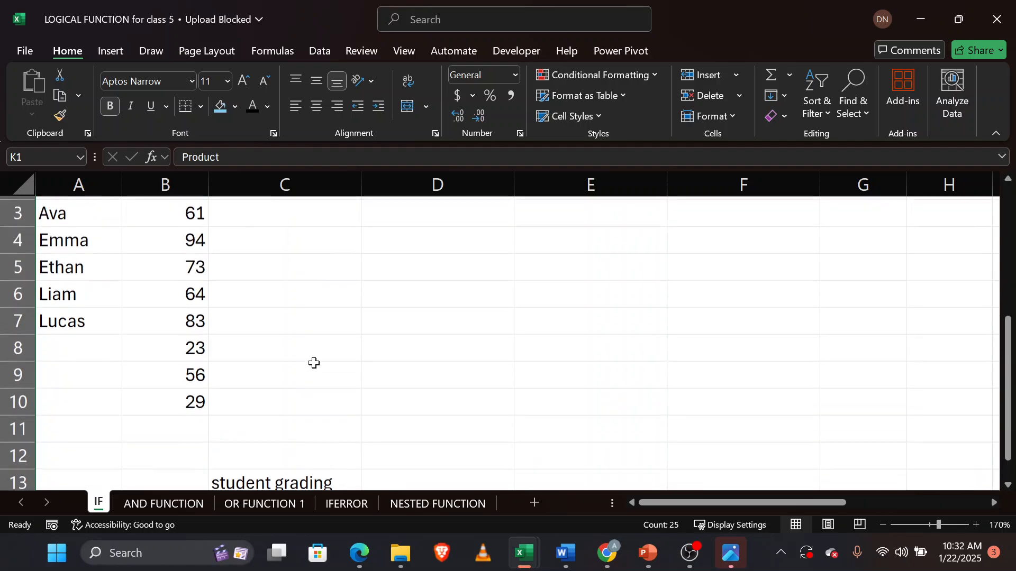
# Enter A manually in Result cells C2, C3 and C4, then clear those entries.
pyautogui.click(285, 234)
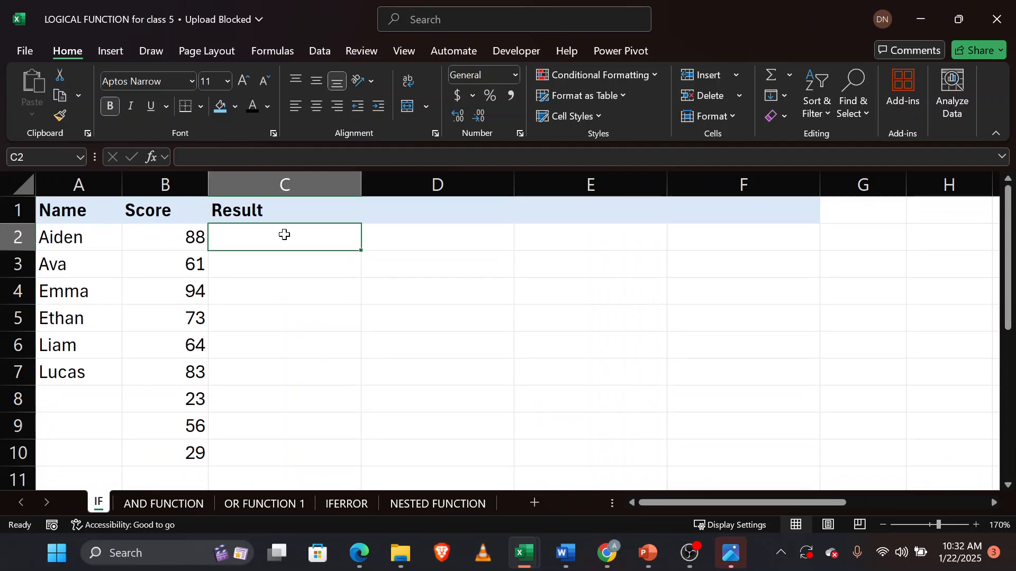
pyautogui.write('A')
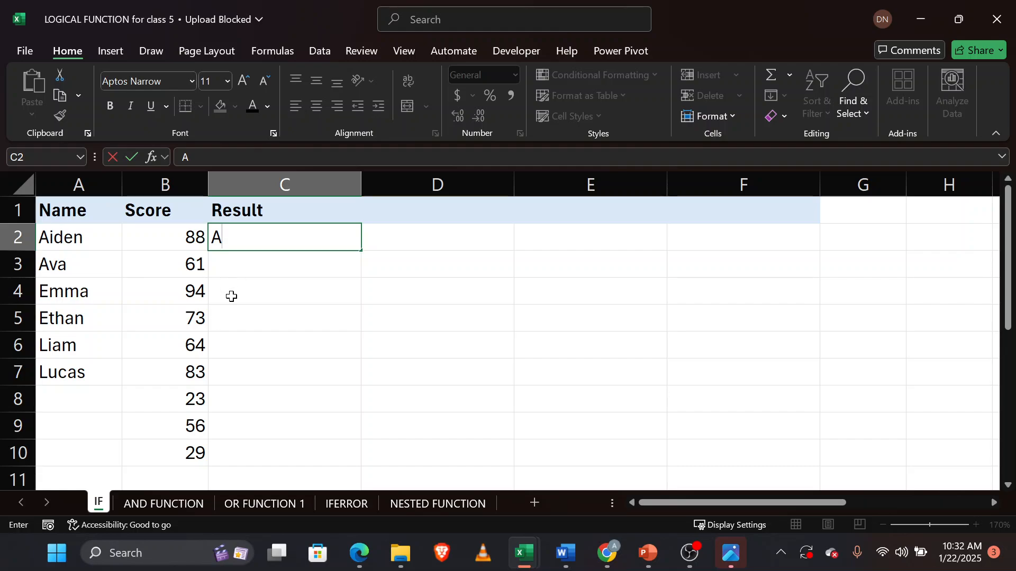
pyautogui.click(257, 270)
pyautogui.doubleClick(257, 270)
pyautogui.write('A')
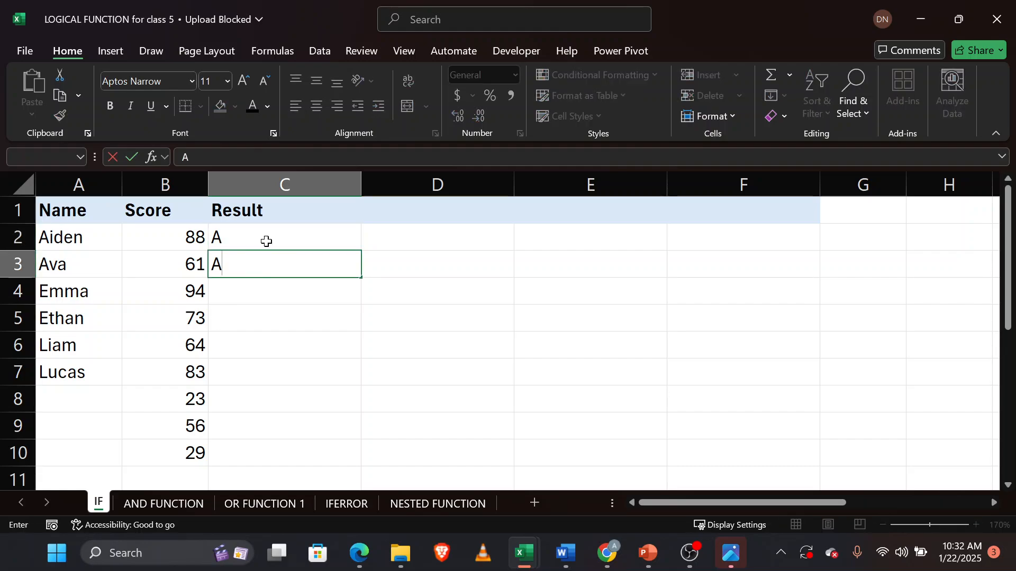
pyautogui.click(290, 296)
pyautogui.write('A')
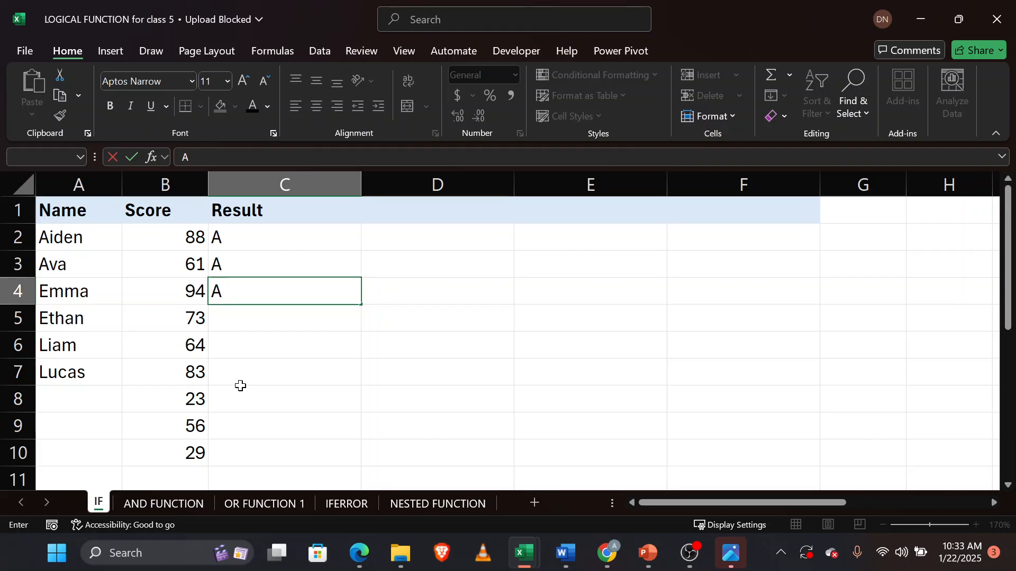
pyautogui.press('BackSpace')
pyautogui.click(250, 238)
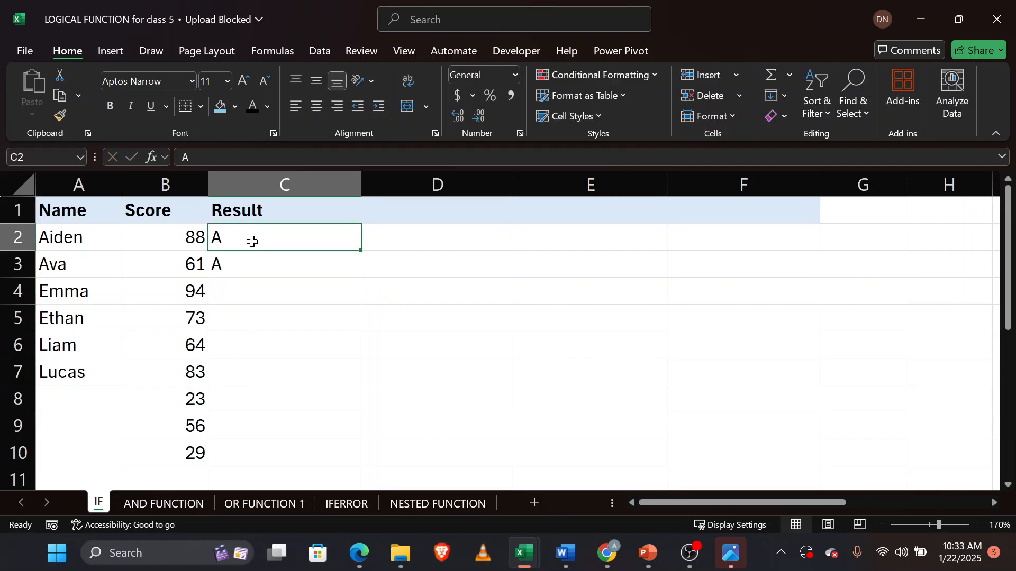
pyautogui.press('BackSpace')
pyautogui.click(256, 259)
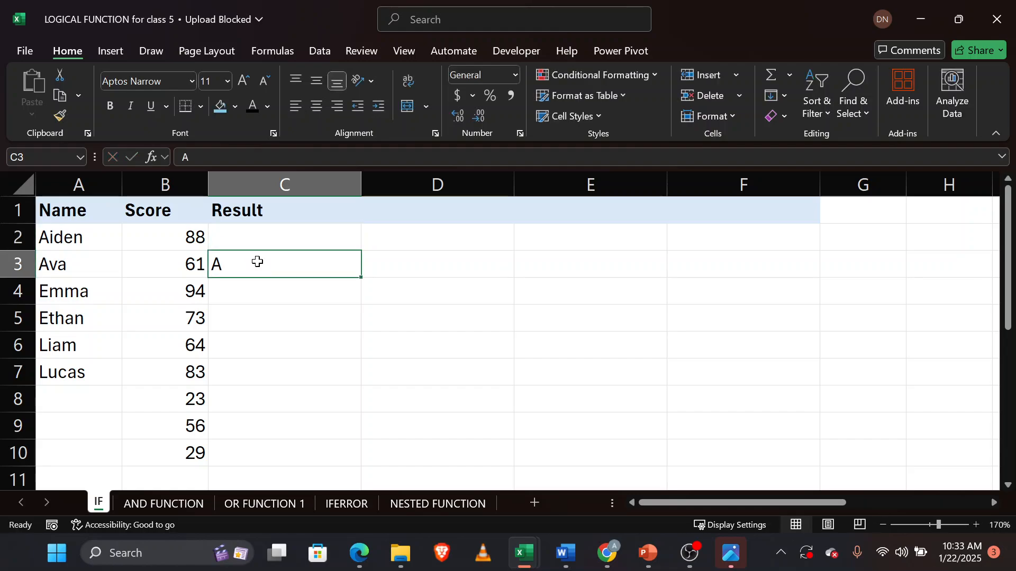
pyautogui.write('A')
pyautogui.press('BackSpace')
# Begin an IF formula in Result cell C2.
pyautogui.click(261, 240)
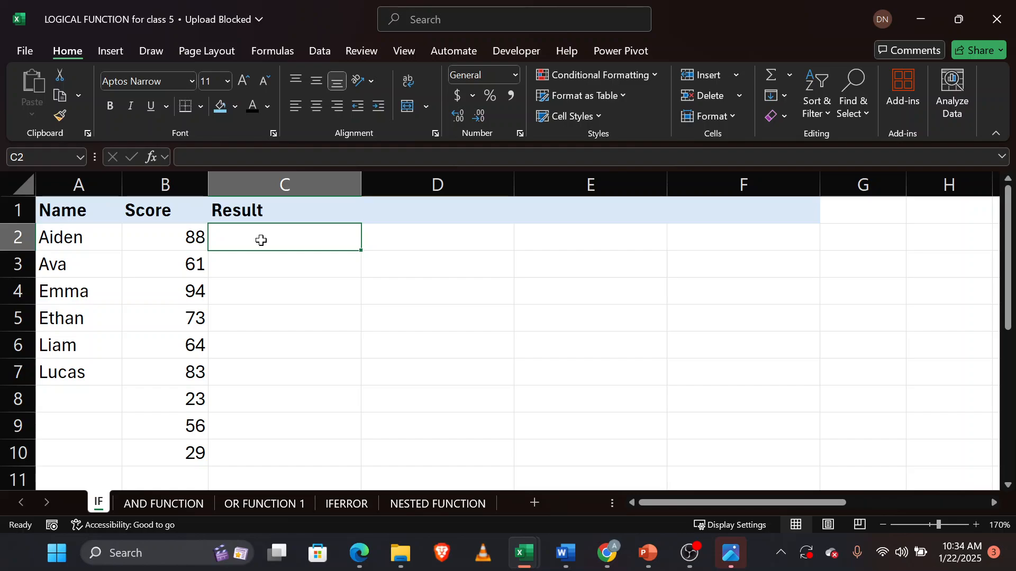
pyautogui.write('=IF(')
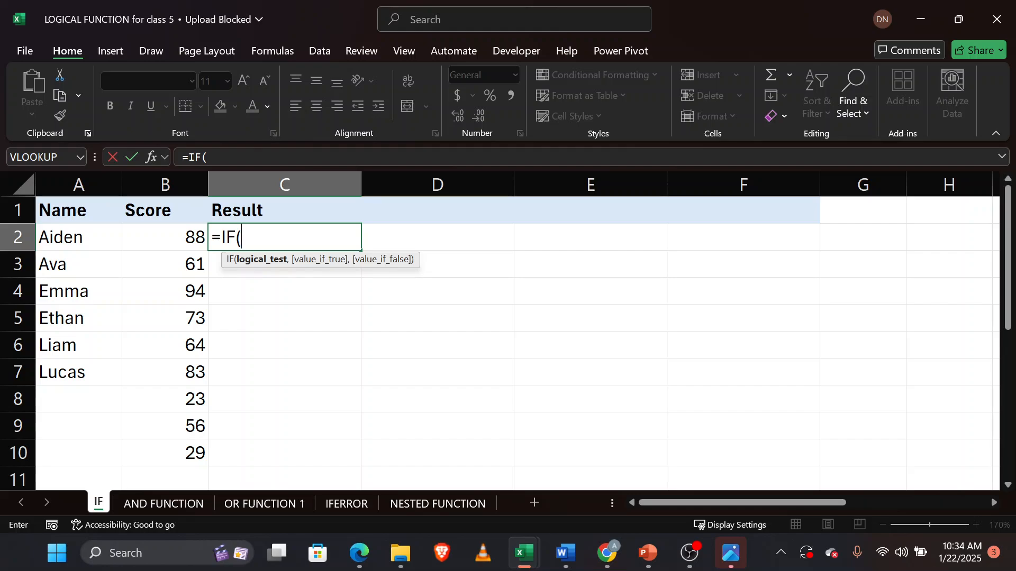
# Admit the next waiting participant in the meeting and return to the LOGICAL FUNCTION workbook.
pyautogui.moveTo(366, 566)
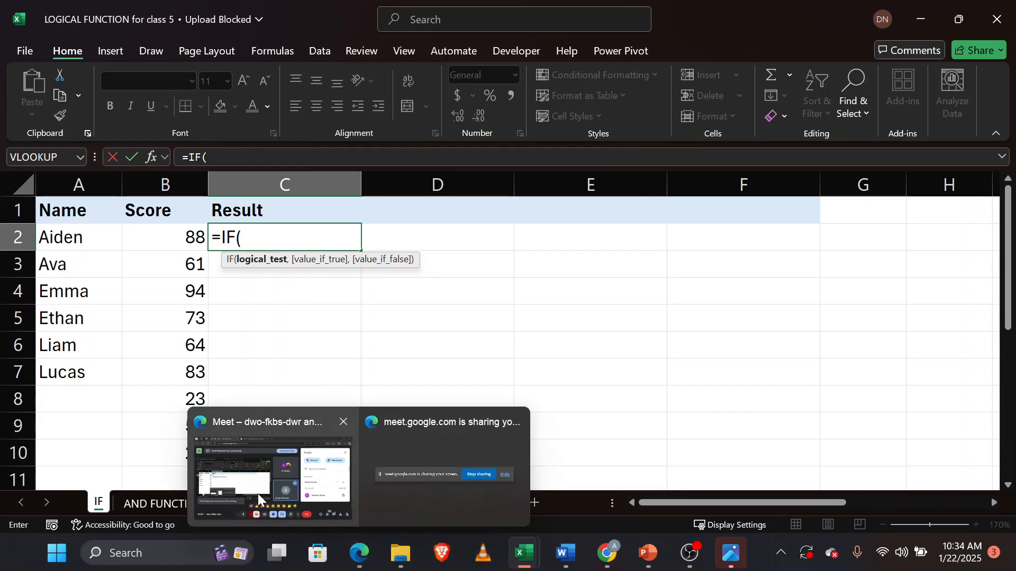
pyautogui.moveTo(258, 493)
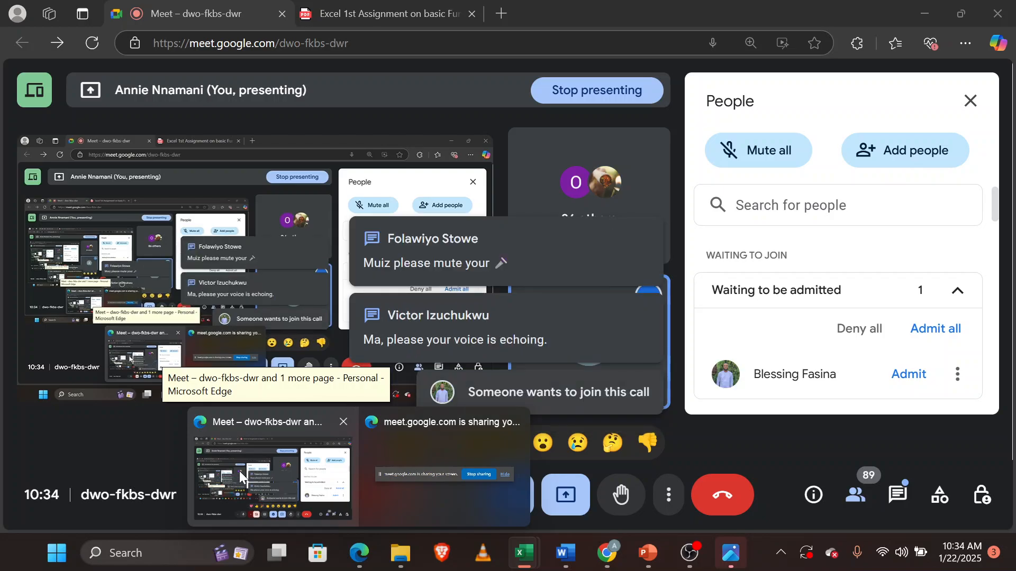
pyautogui.click(239, 471)
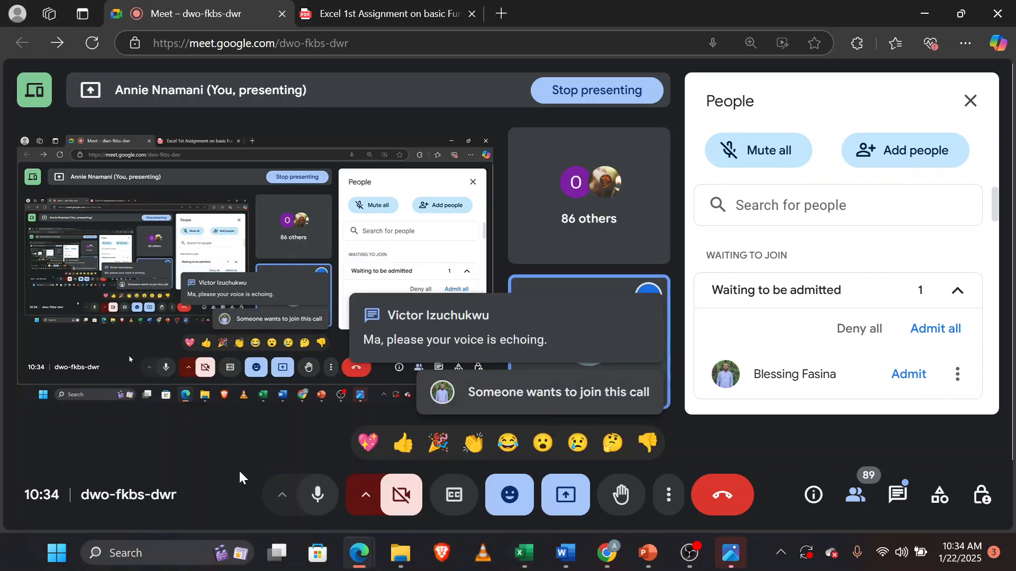
pyautogui.click(905, 375)
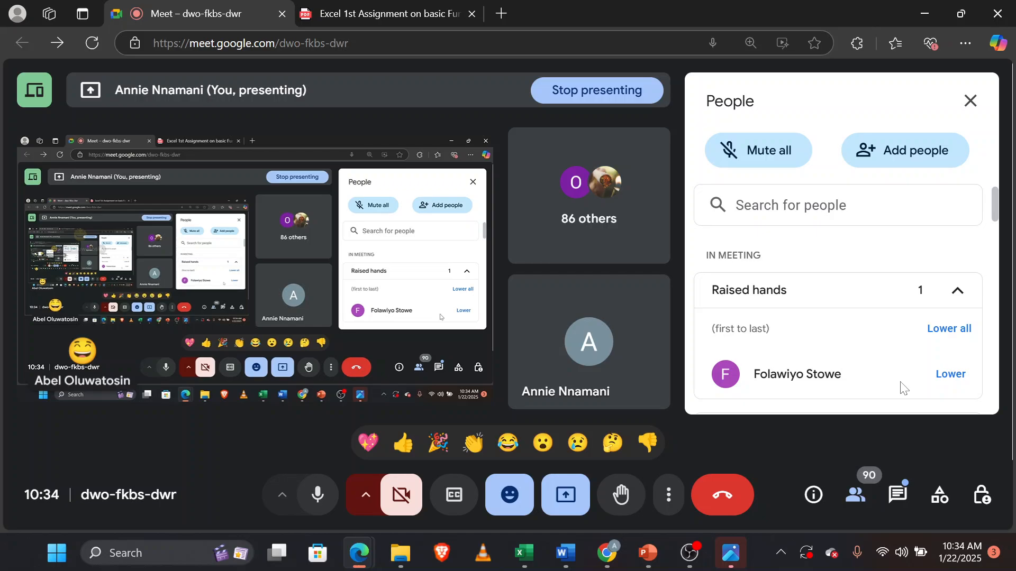
pyautogui.moveTo(524, 553)
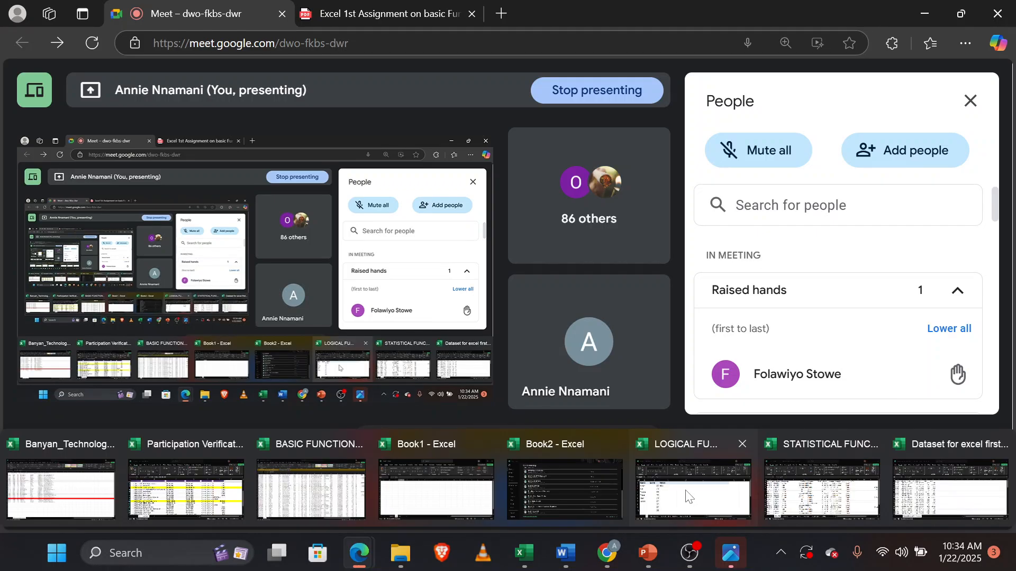
pyautogui.click(686, 496)
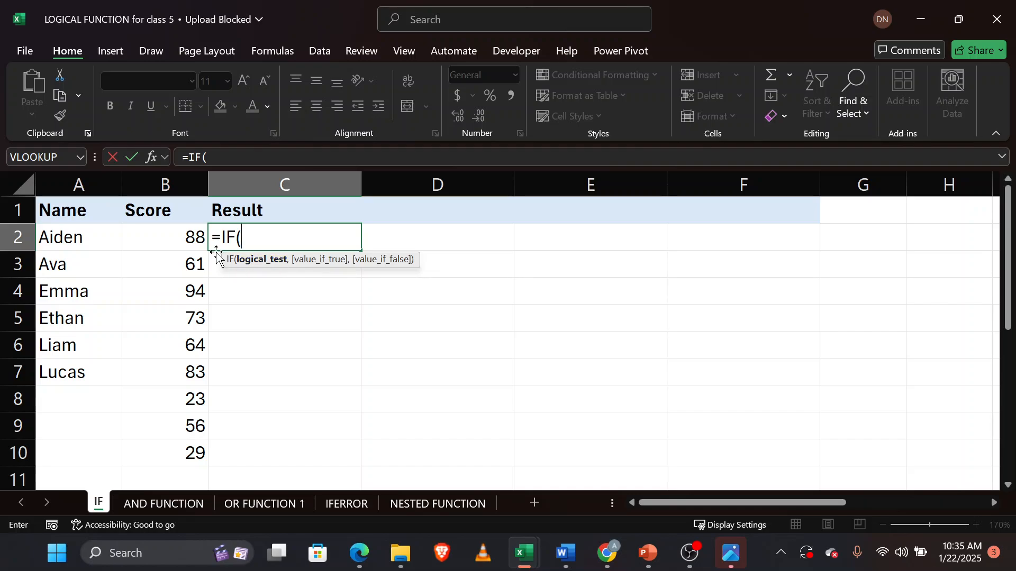
# Set the IF logical test to check whether score B2 is greater than 50.
pyautogui.click(181, 238)
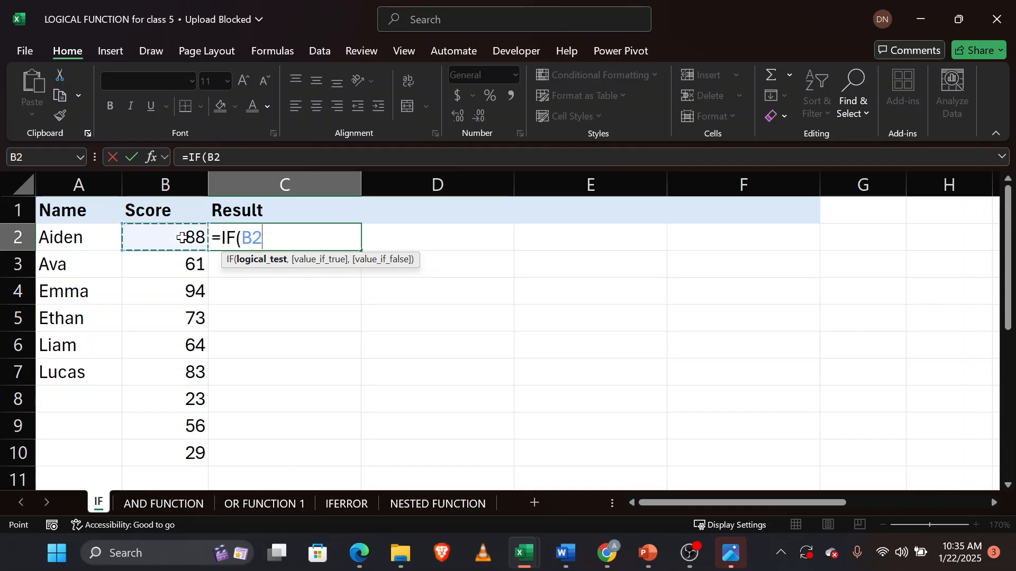
pyautogui.write('>50')
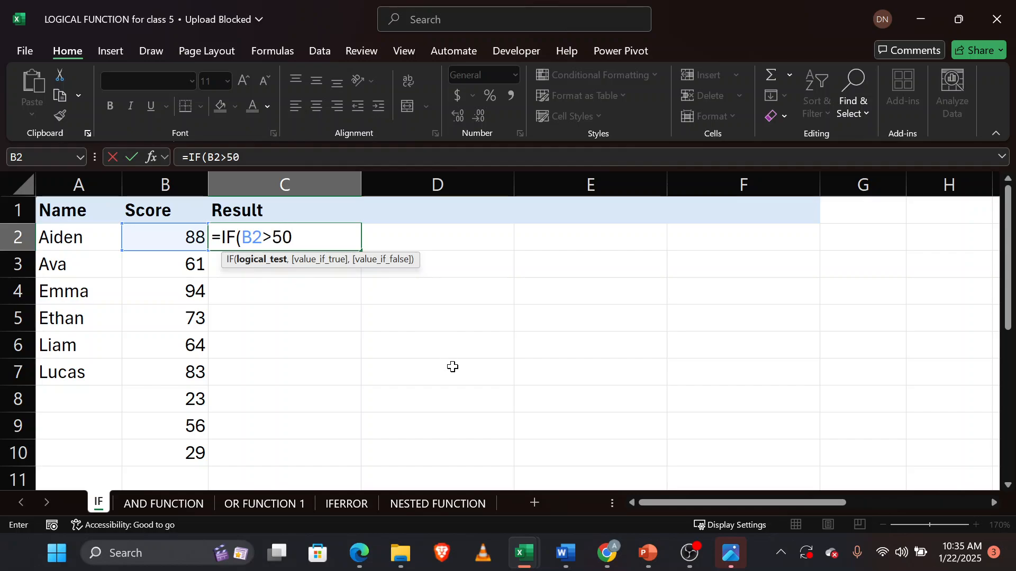
pyautogui.scroll(-2, 452, 367)
pyautogui.scroll(-2, 452, 366)
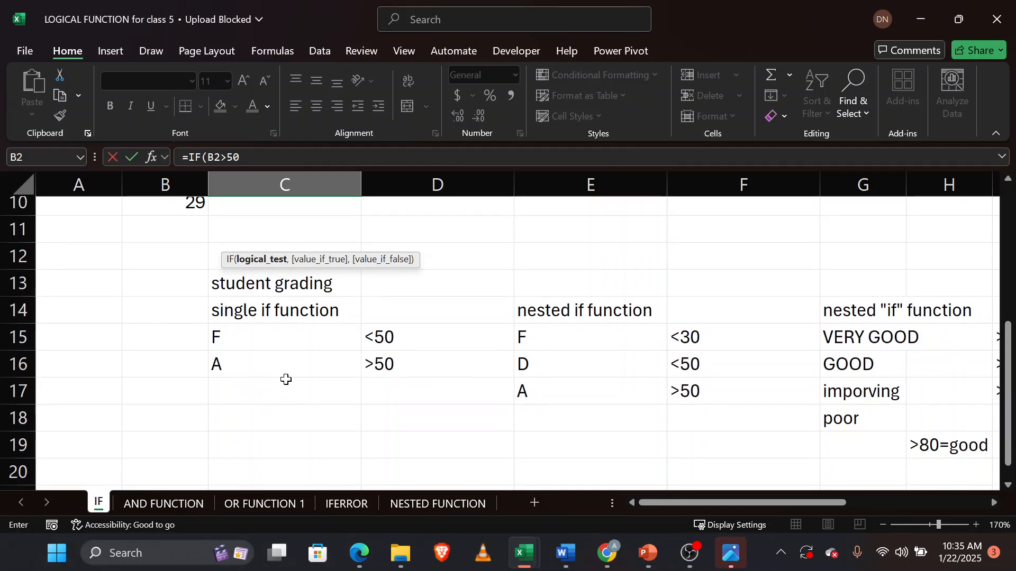
pyautogui.scroll(4, 286, 379)
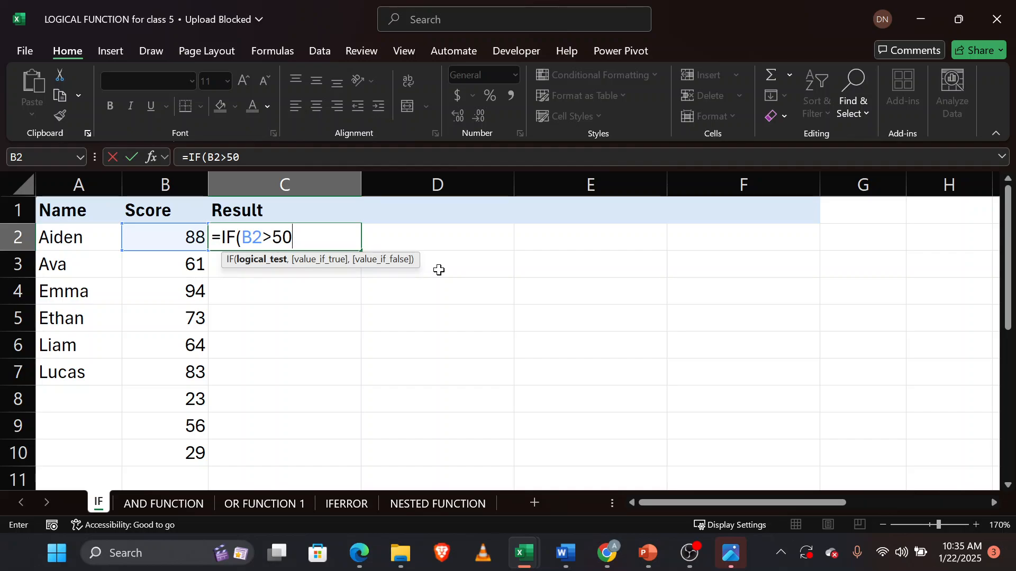
# Add "A" as the value returned when the test is true.
pyautogui.write(',')
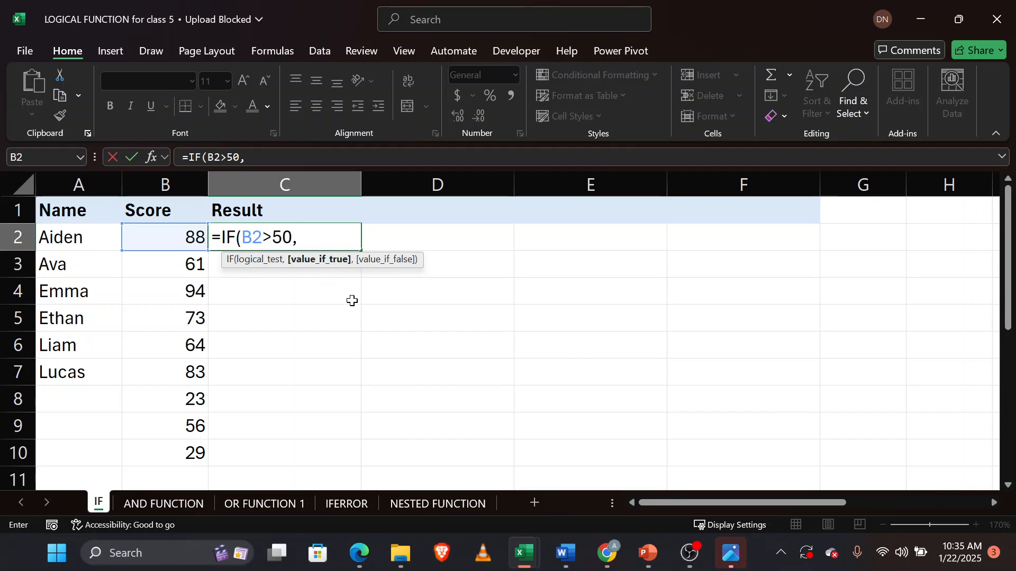
pyautogui.write('"A"')
pyautogui.scroll(-3, 358, 302)
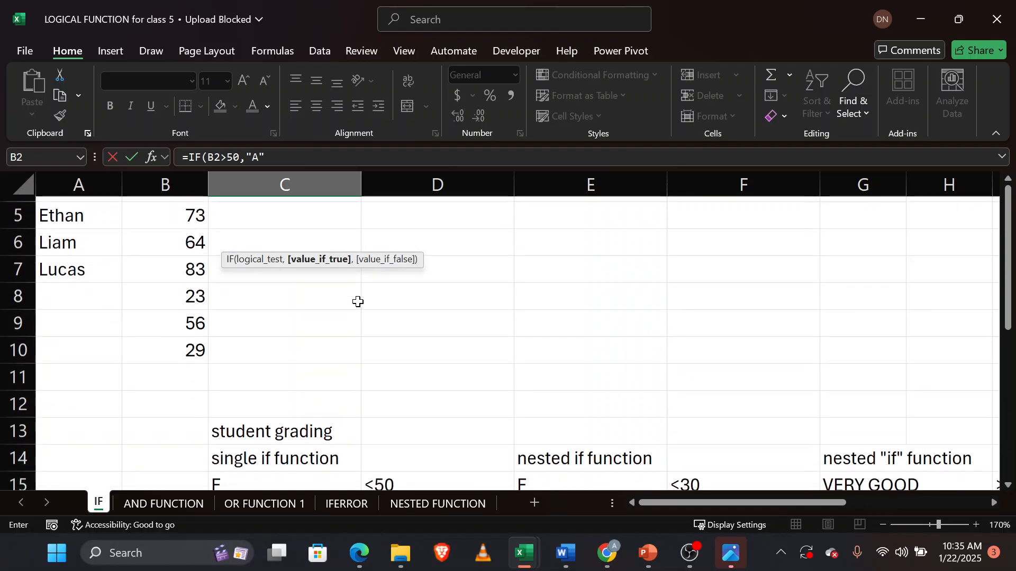
pyautogui.scroll(2, 356, 301)
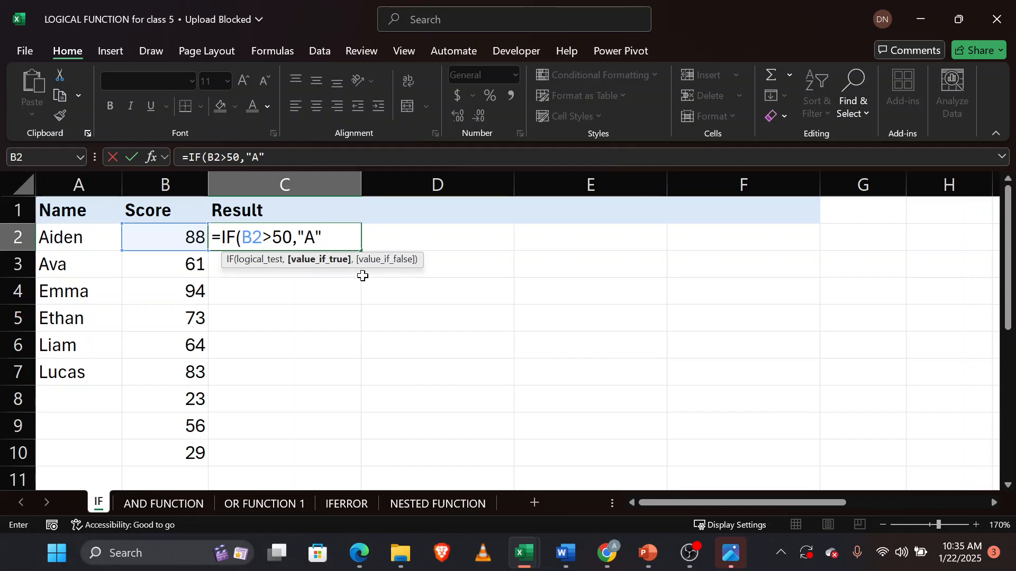
# Add "F" as the false value, closing the formula =IF(B2>50,"A","F") and entering it.
pyautogui.write(',')
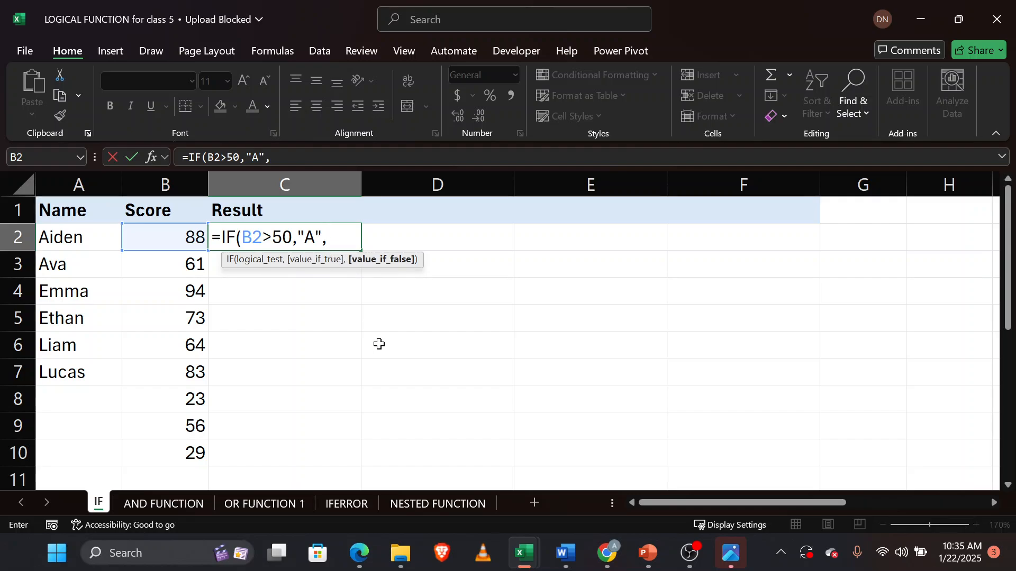
pyautogui.write('"F"')
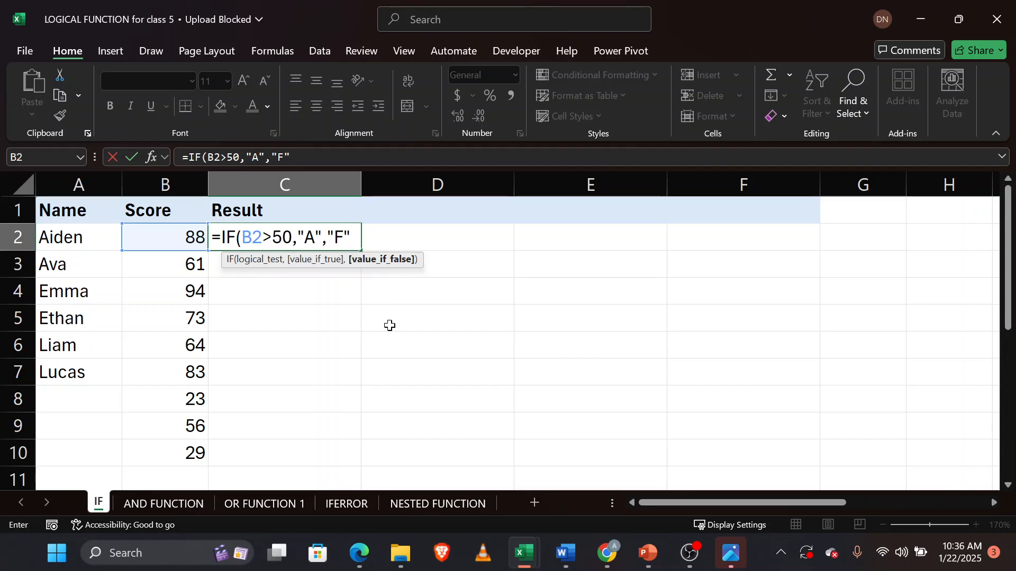
pyautogui.write(')')
pyautogui.press('Return')
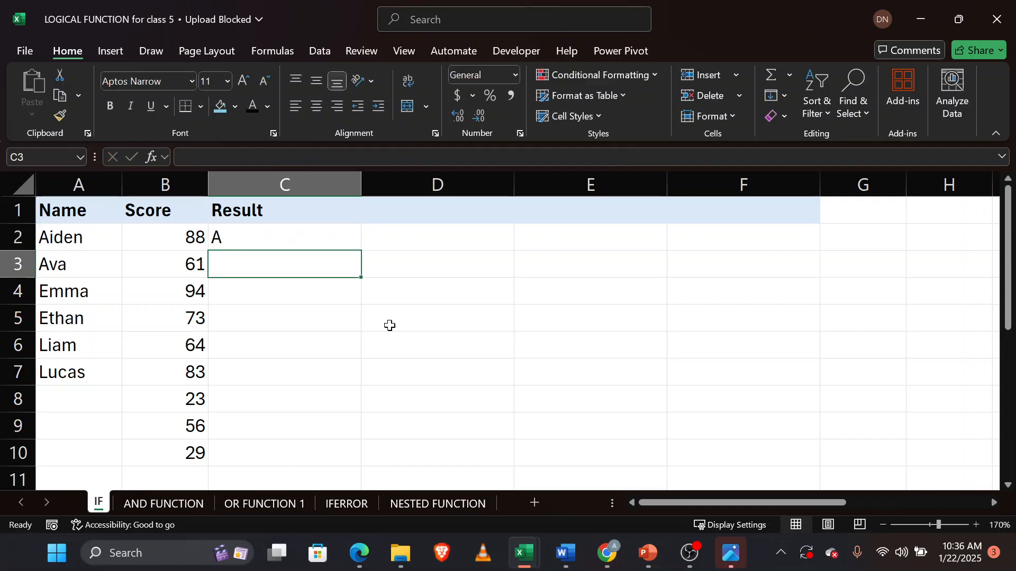
# Fill the C2 formula down the Result column through row 10.
pyautogui.click(328, 235)
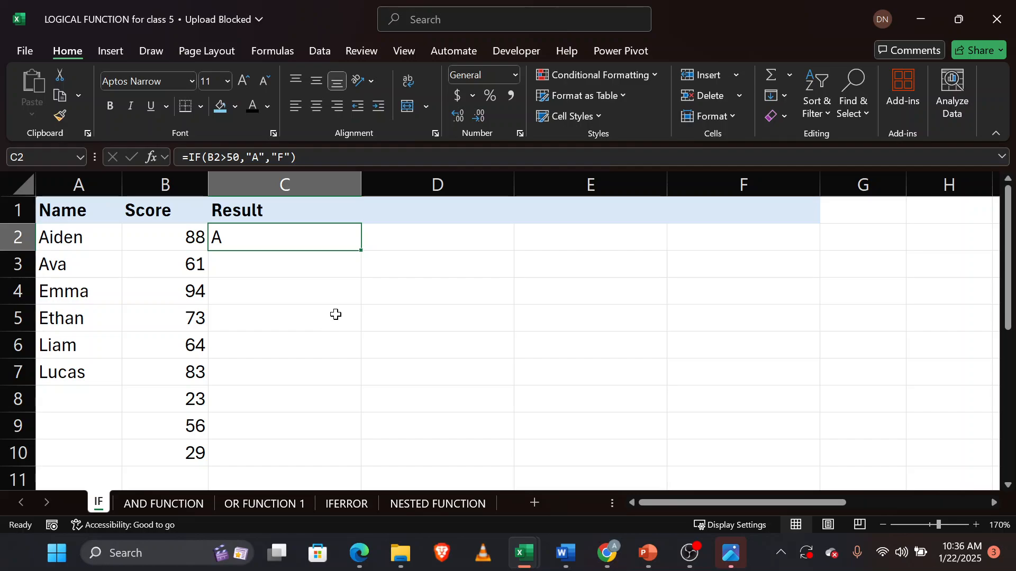
pyautogui.doubleClick(360, 252)
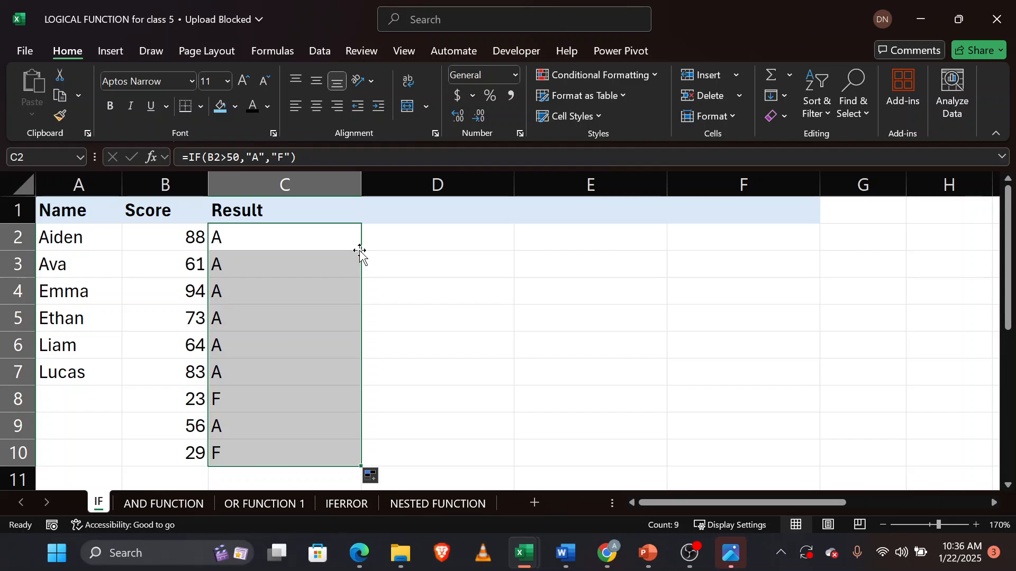
# Check the copied IF formulas in cells C3, C4, C8 and C10 of the Result column.
pyautogui.click(292, 270)
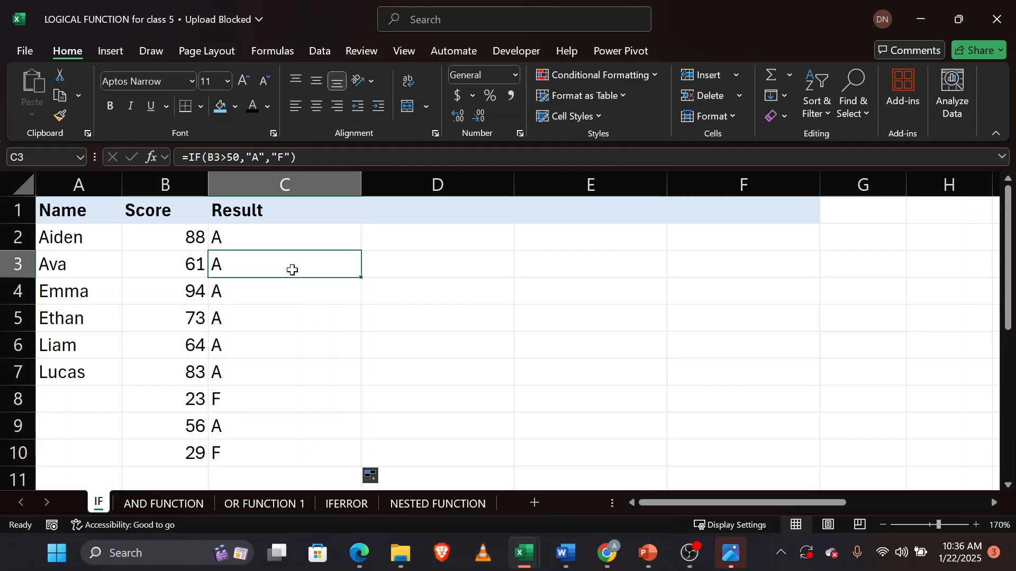
pyautogui.click(296, 301)
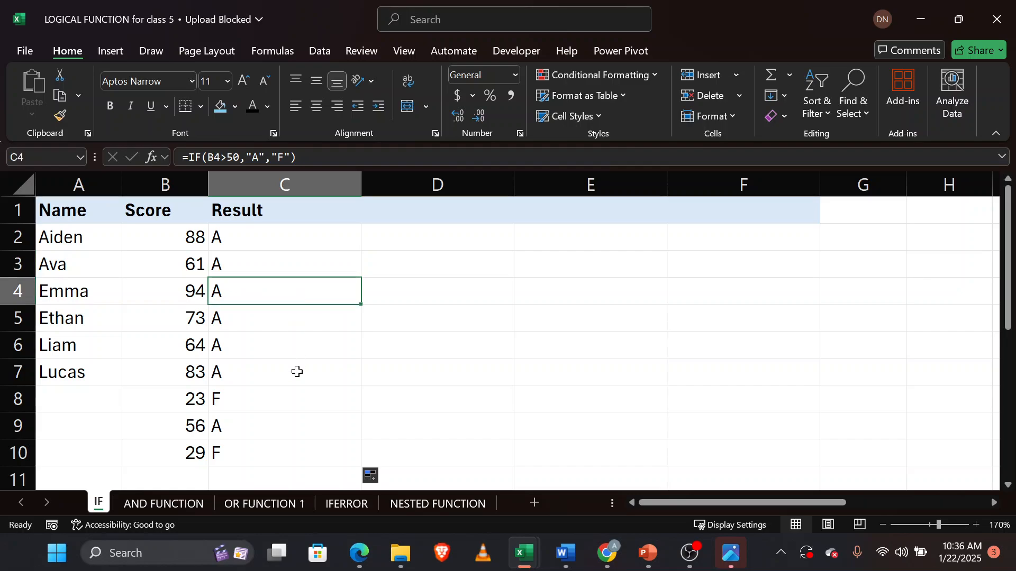
pyautogui.click(263, 407)
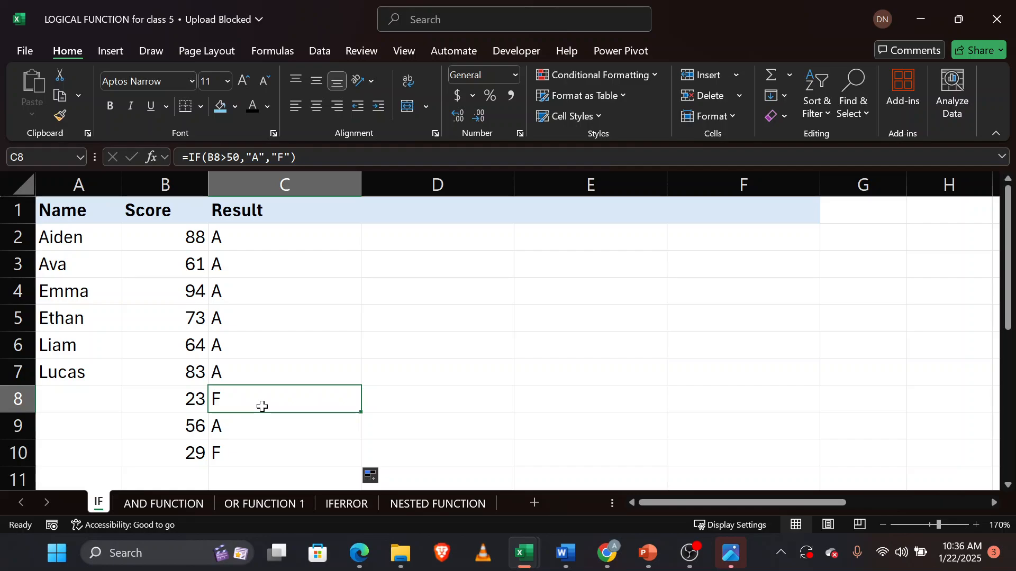
pyautogui.click(265, 459)
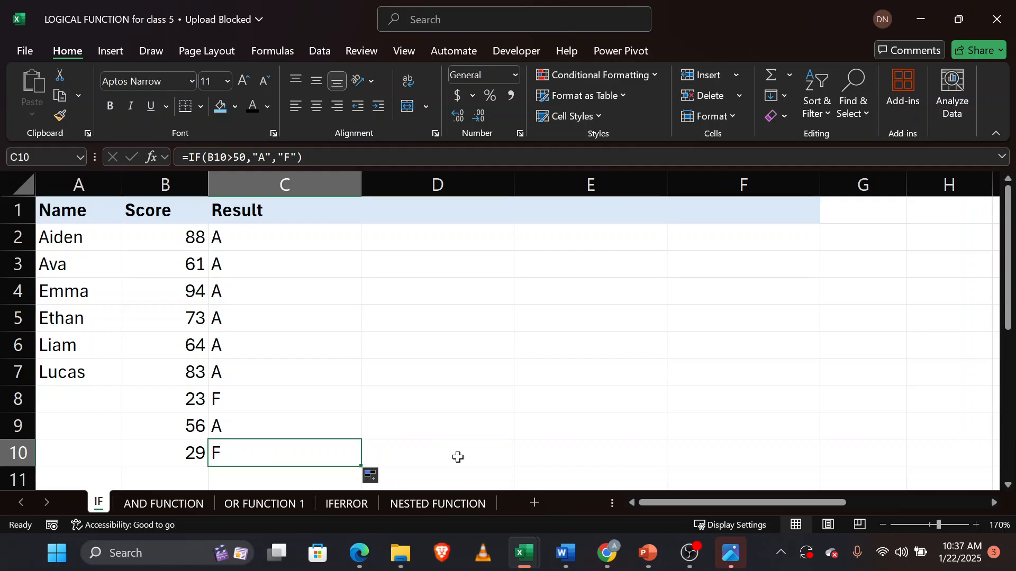
# Scroll through the sheet to review the student grading notes below the score table.
pyautogui.moveTo(365, 569)
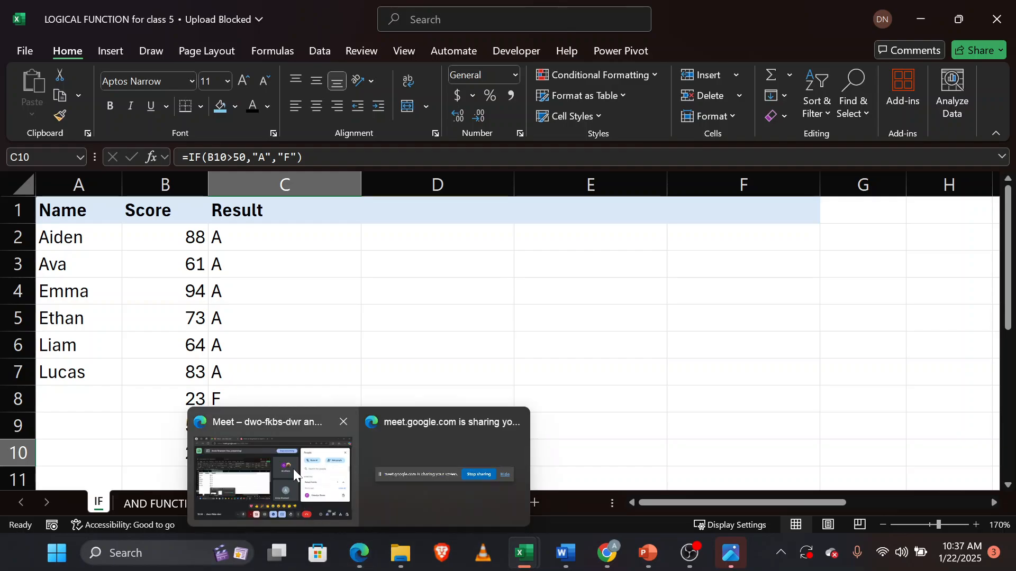
pyautogui.moveTo(294, 469)
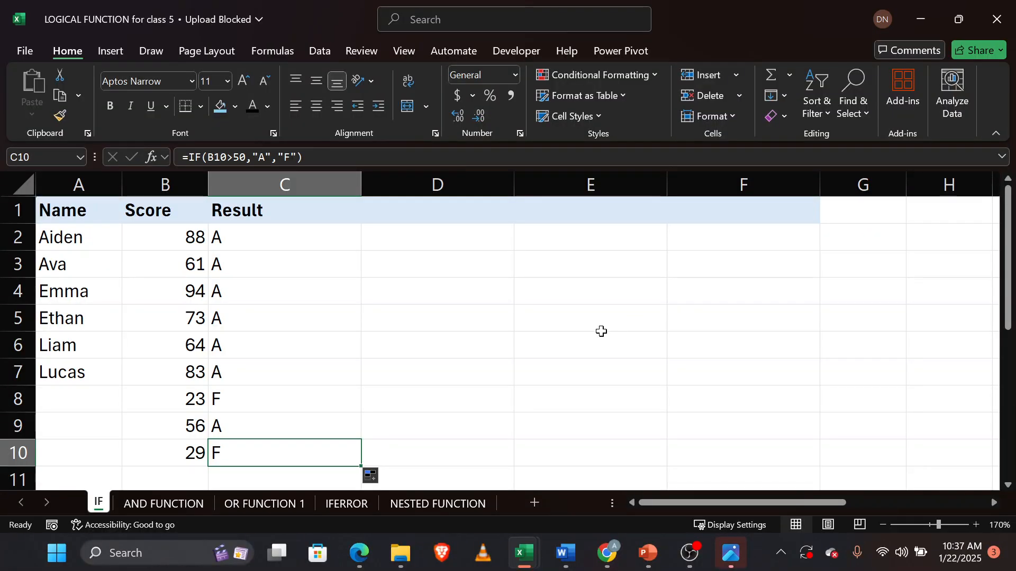
pyautogui.scroll(-1, 601, 332)
pyautogui.scroll(1, 601, 331)
pyautogui.hscroll(1, 601, 332)
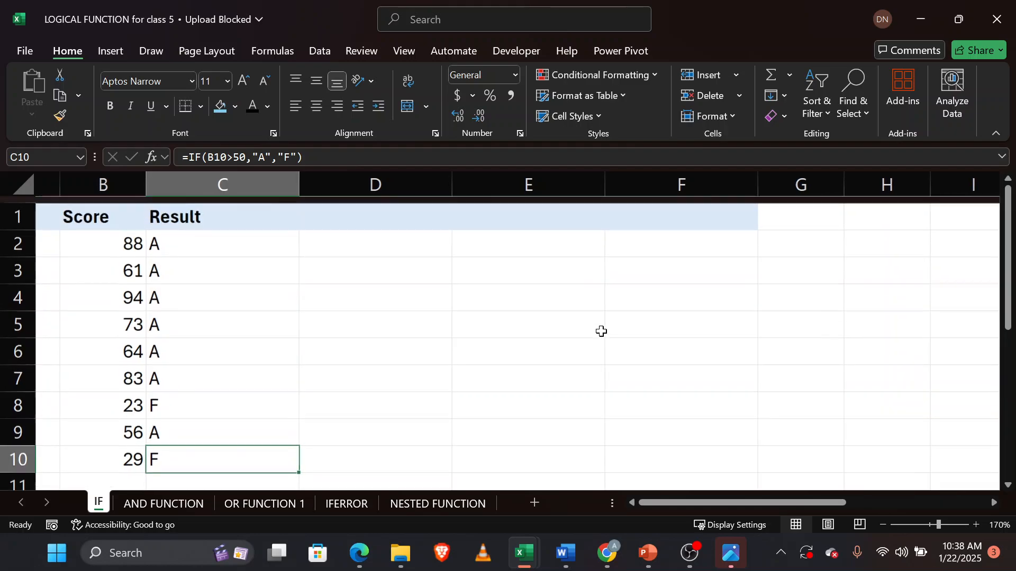
pyautogui.hscroll(1, 601, 331)
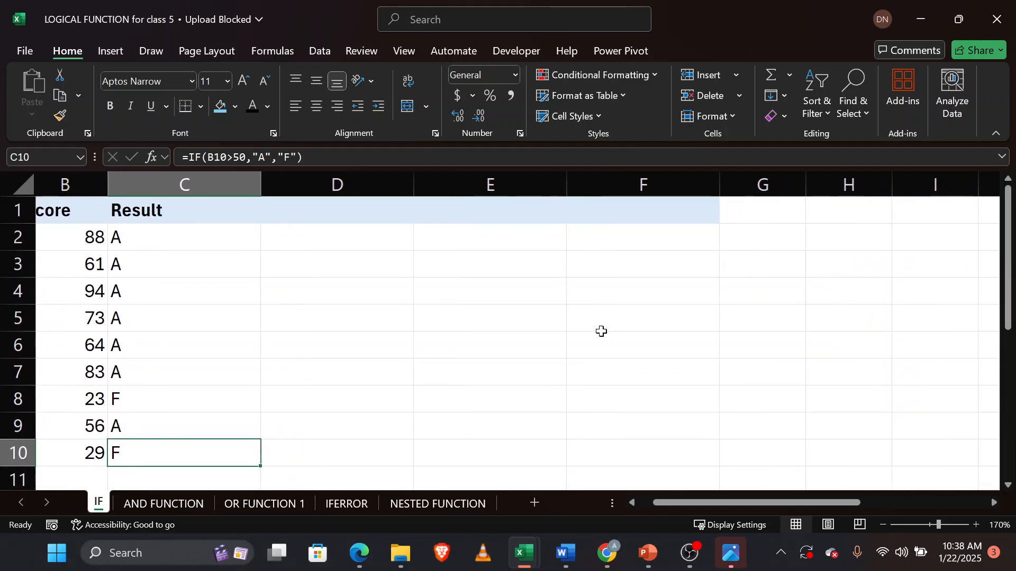
pyautogui.hscroll(-2, 601, 331)
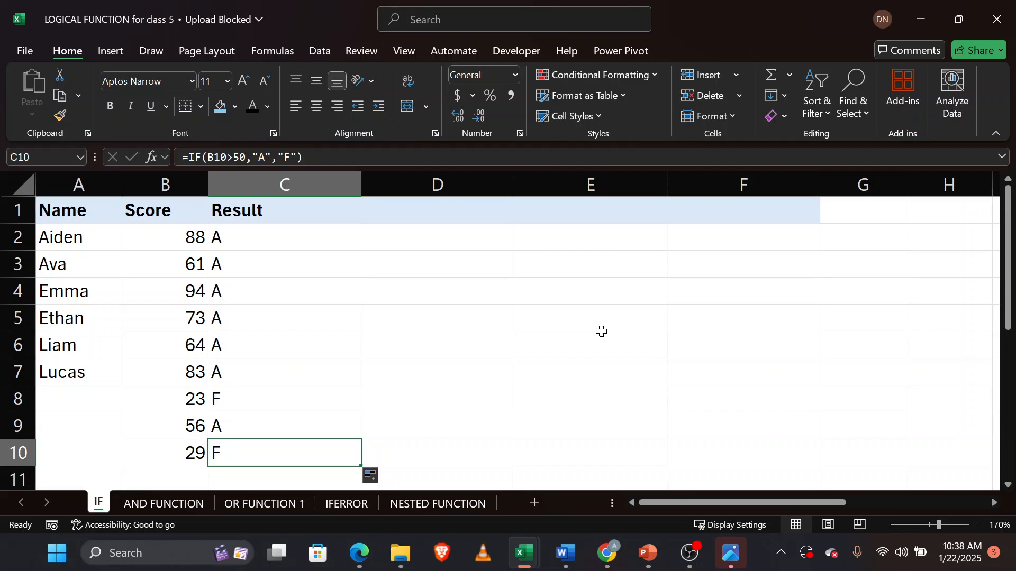
pyautogui.scroll(-3, 602, 332)
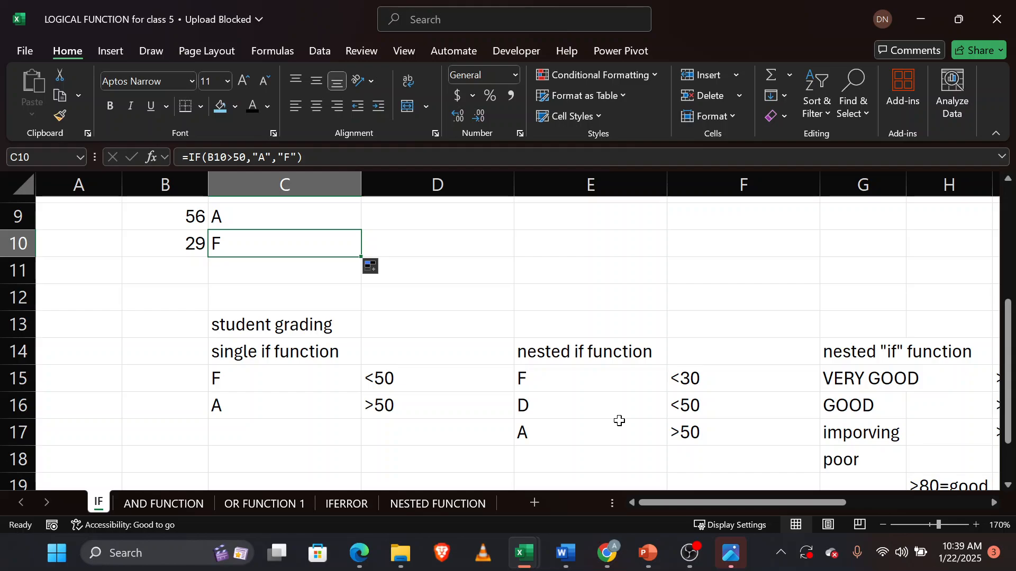
pyautogui.scroll(3, 619, 420)
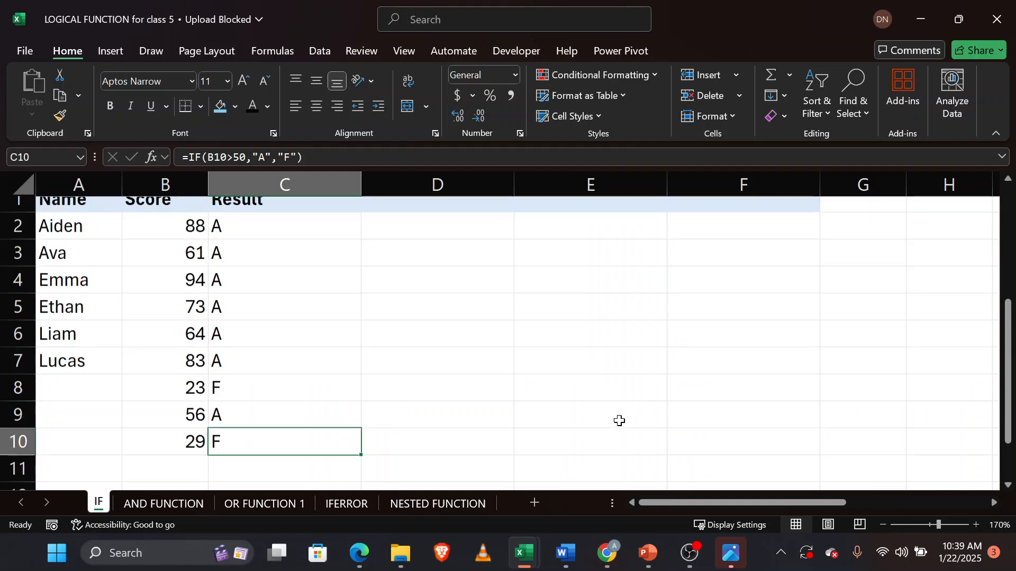
# Start an IF formula in D2 whose logical test checks whether B2 is less than 30.
pyautogui.click(431, 242)
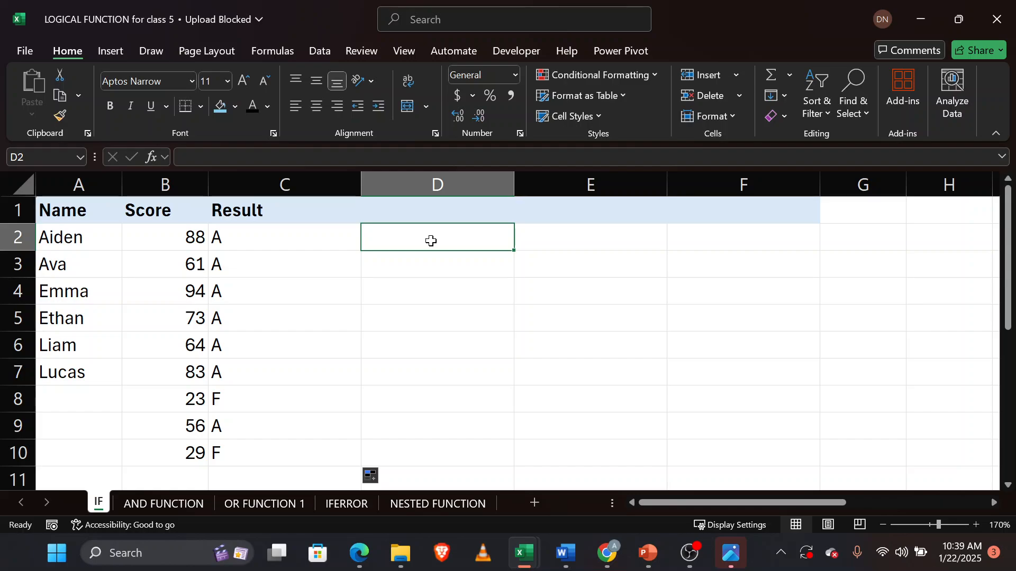
pyautogui.write('=I')
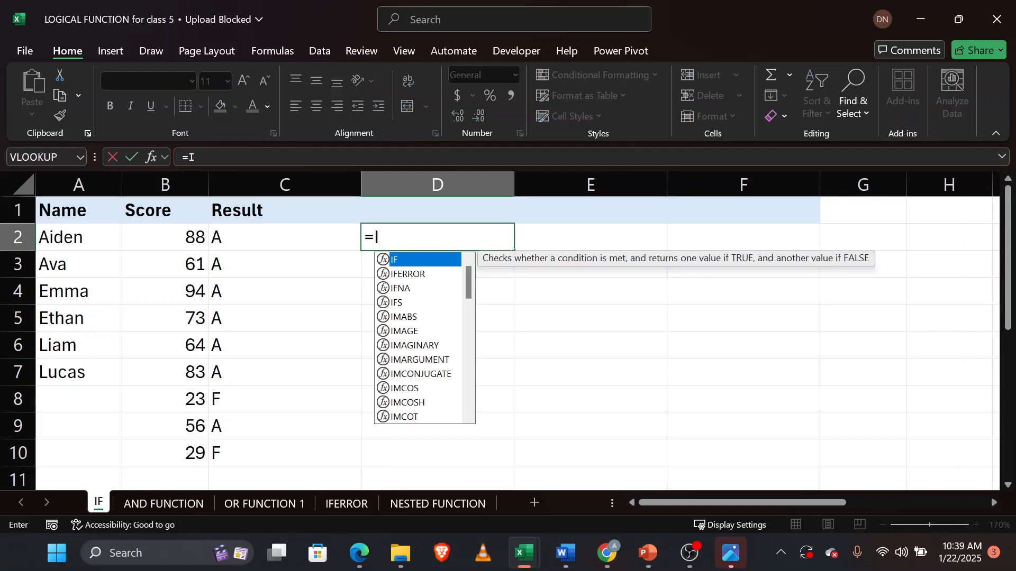
pyautogui.write('F(')
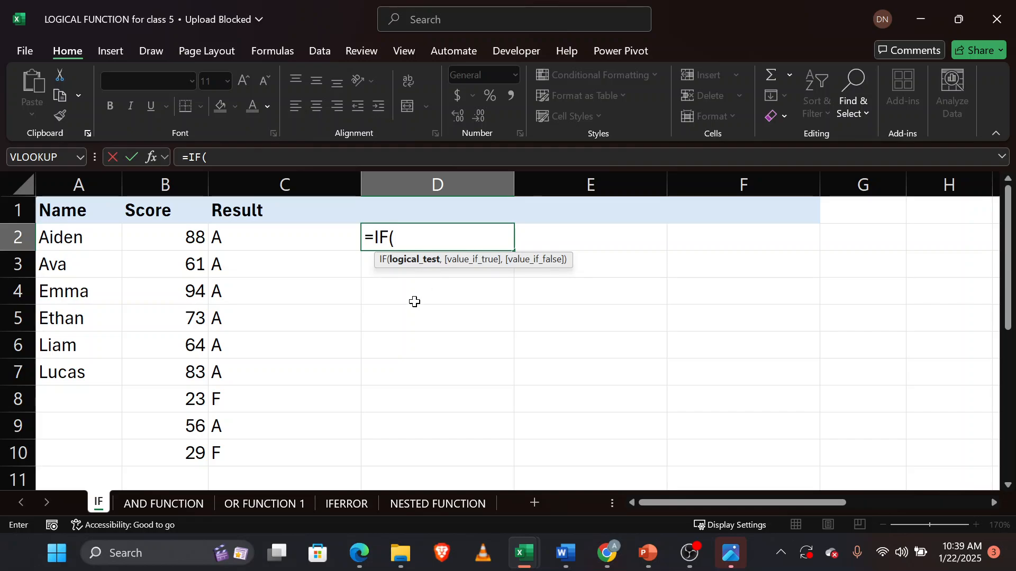
pyautogui.click(150, 237)
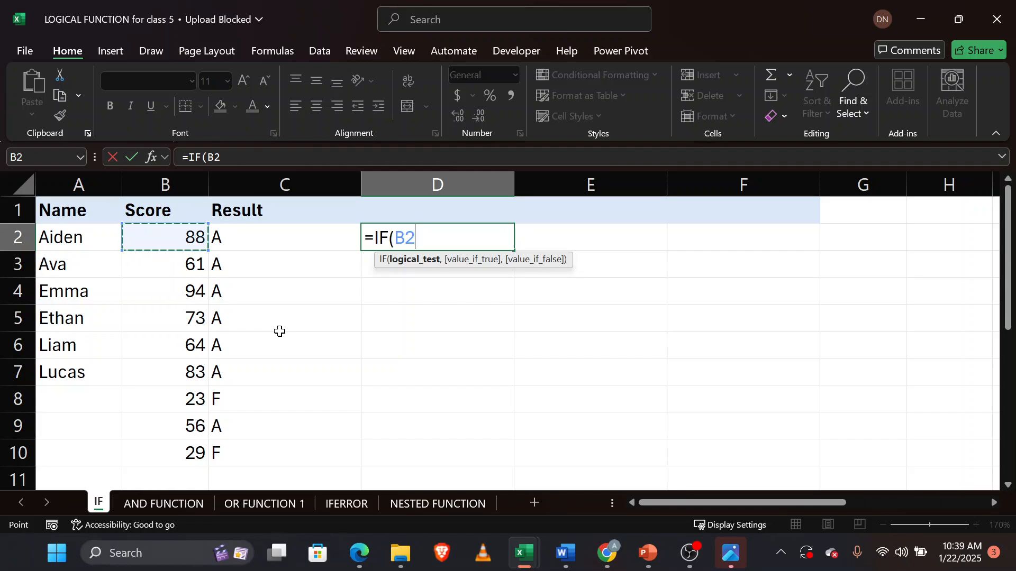
pyautogui.write('<30')
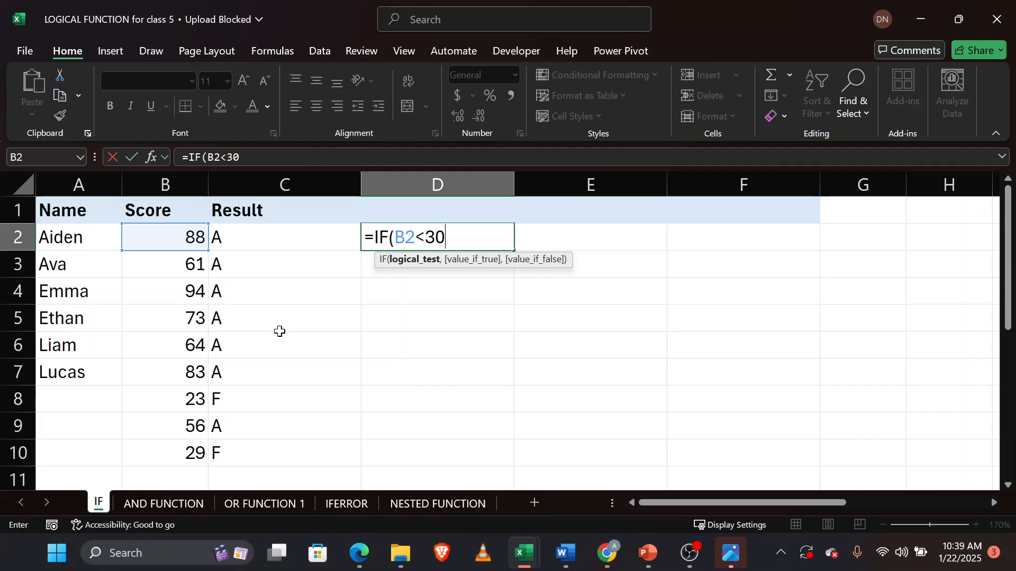
pyautogui.write(',')
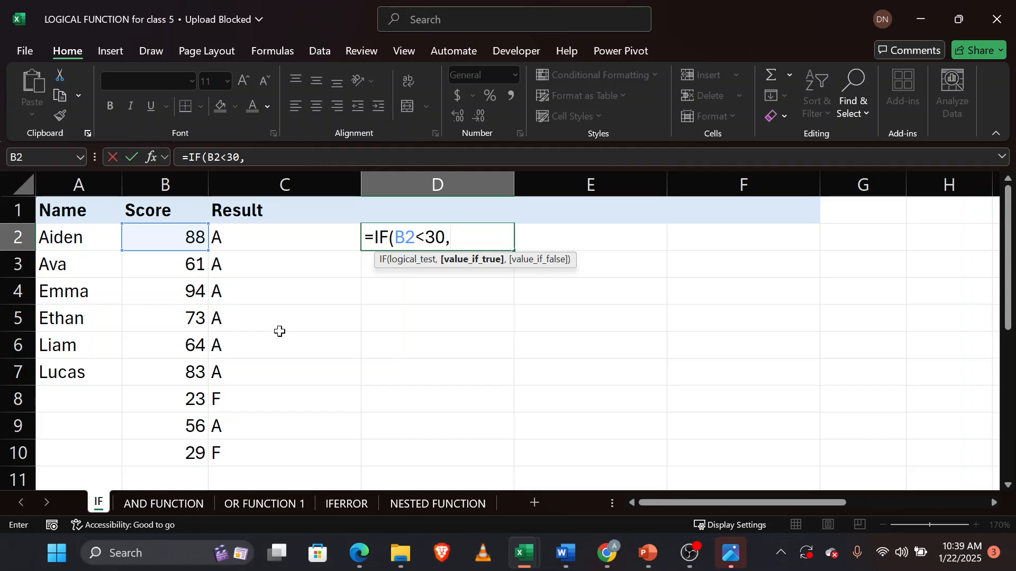
pyautogui.write('"F",')
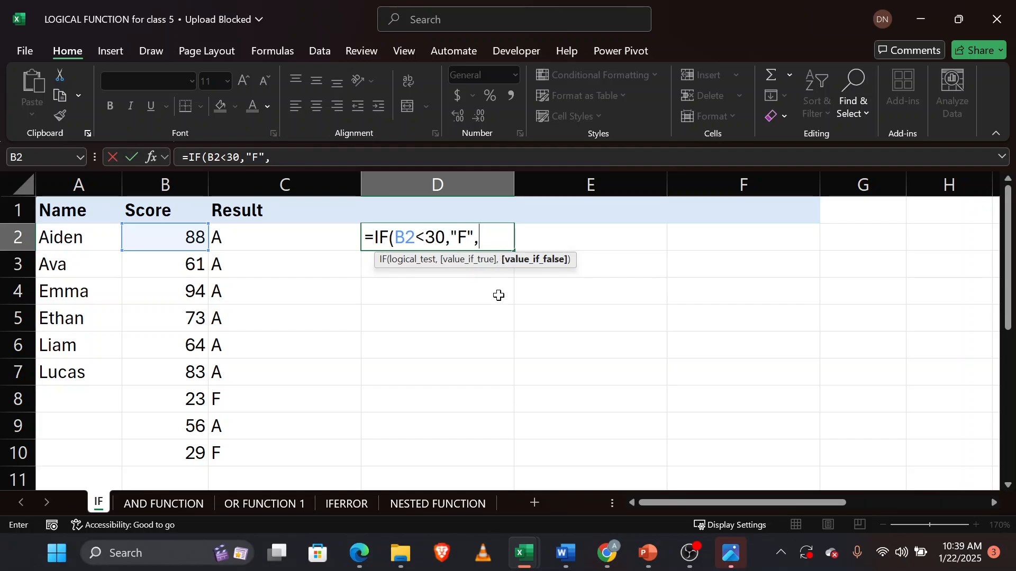
# Return "F" when the test is true and open a nested IF as the false value.
pyautogui.write('IF')
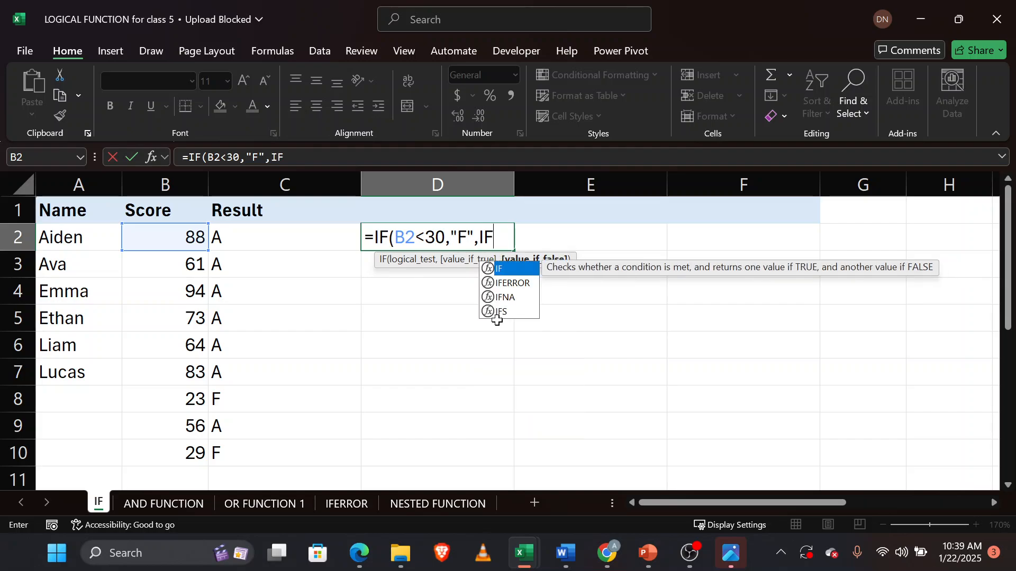
pyautogui.press('Escape')
pyautogui.write('(')
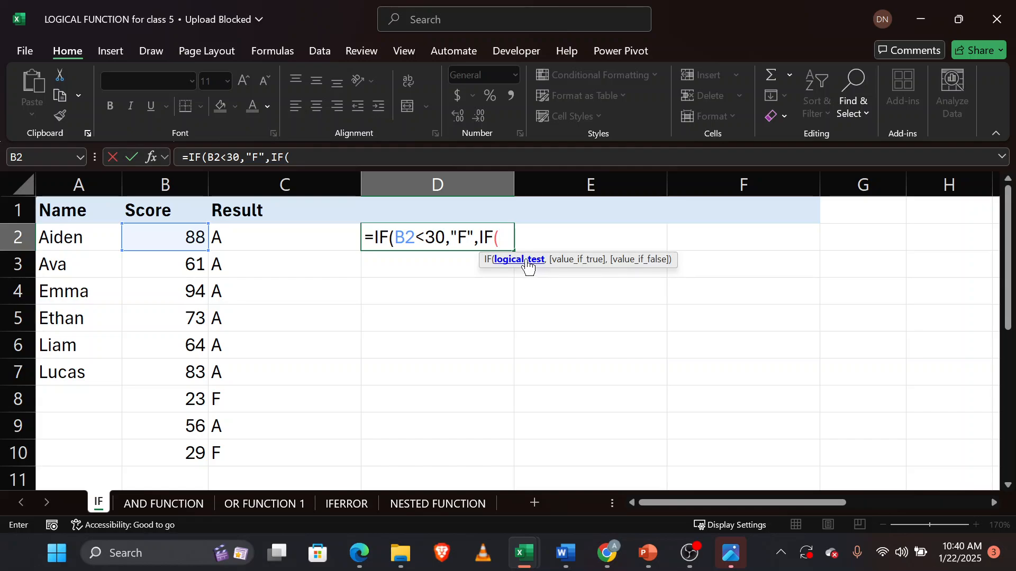
# Give the nested IF the logical test B2<50 and the true value "D".
pyautogui.click(178, 238)
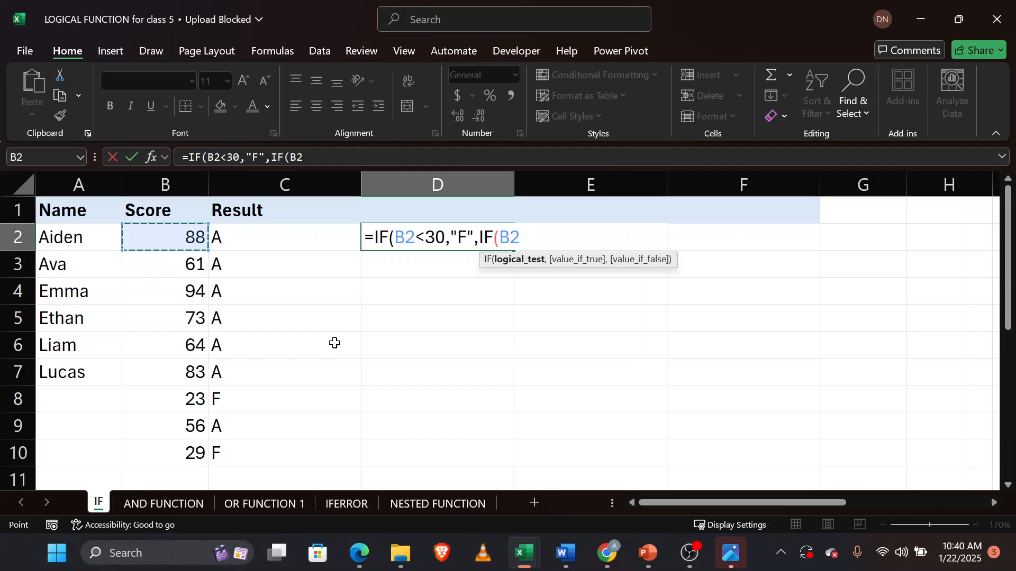
pyautogui.write('<')
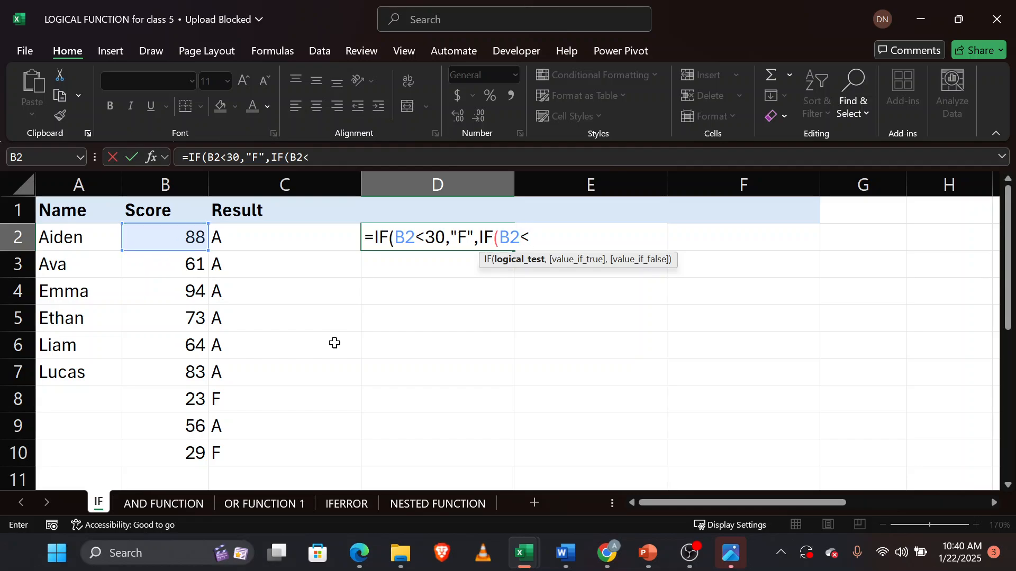
pyautogui.write('50')
pyautogui.scroll(-3, 488, 447)
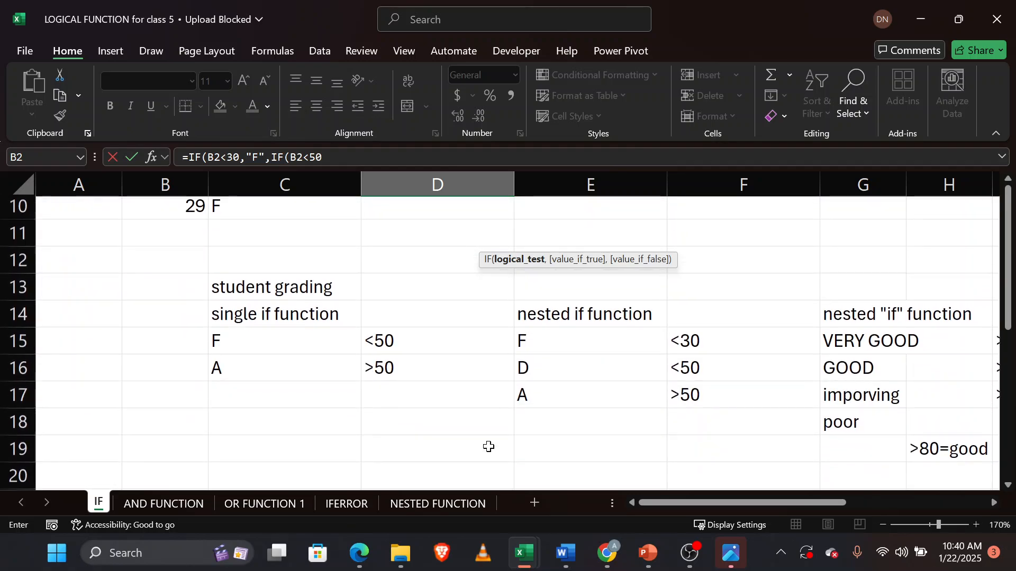
pyautogui.scroll(3, 488, 447)
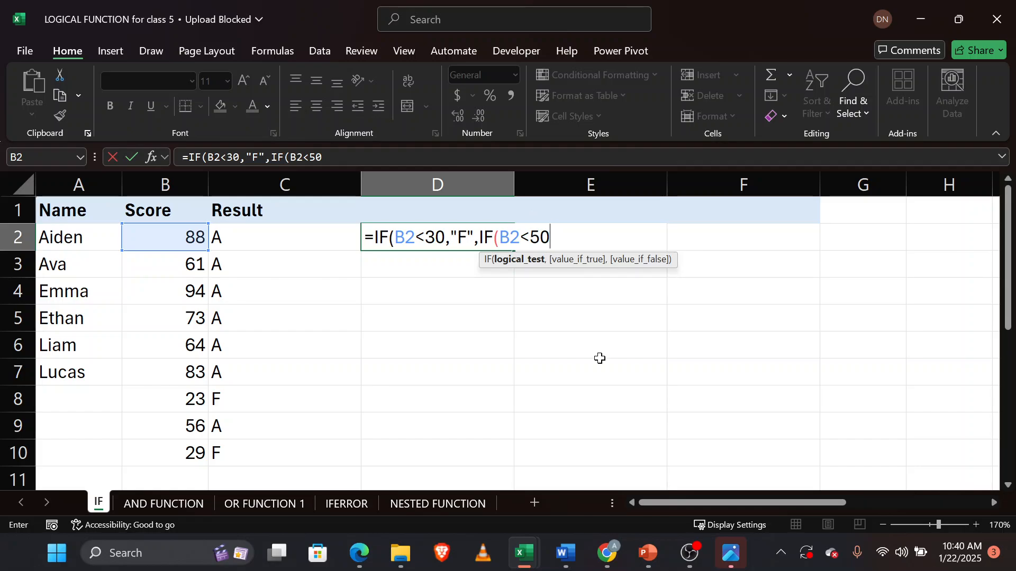
pyautogui.write(',')
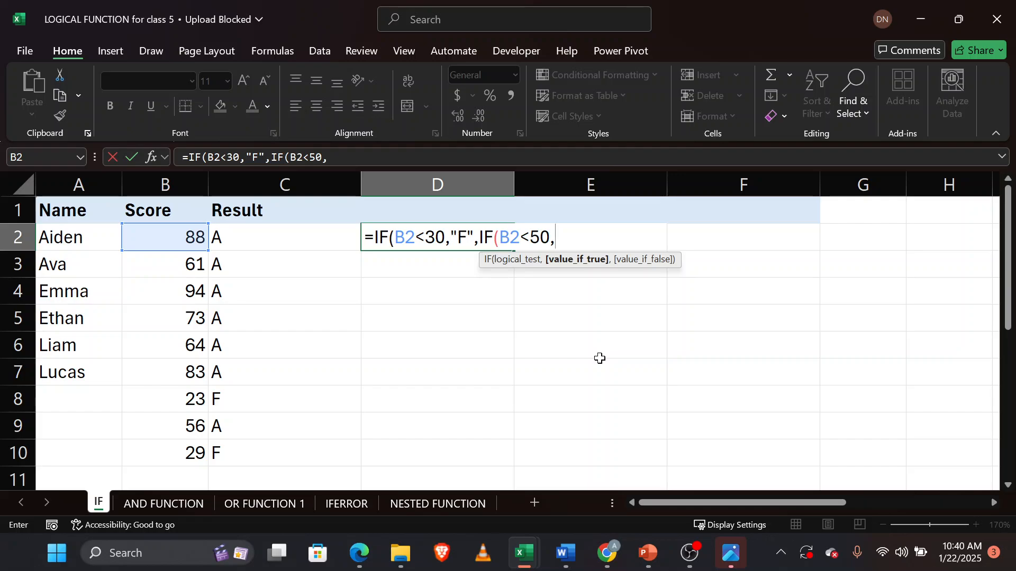
pyautogui.write('"D"')
# Change the outer IF's test to B2>50 and its true value to "A".
pyautogui.click(445, 237)
pyautogui.press('BackSpace')
pyautogui.press('BackSpace')
pyautogui.press('BackSpace')
pyautogui.press('BackSpace')
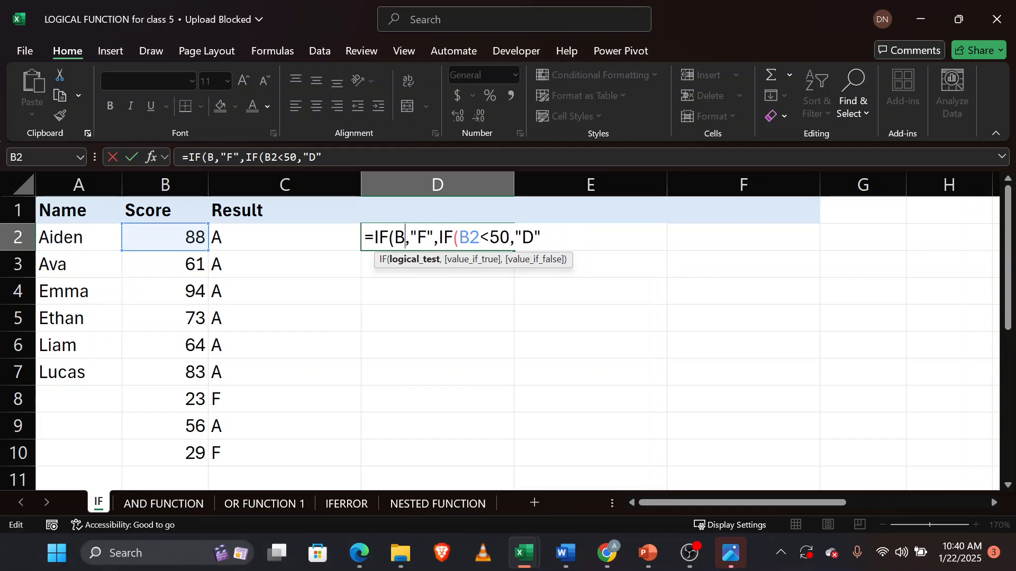
pyautogui.write('2')
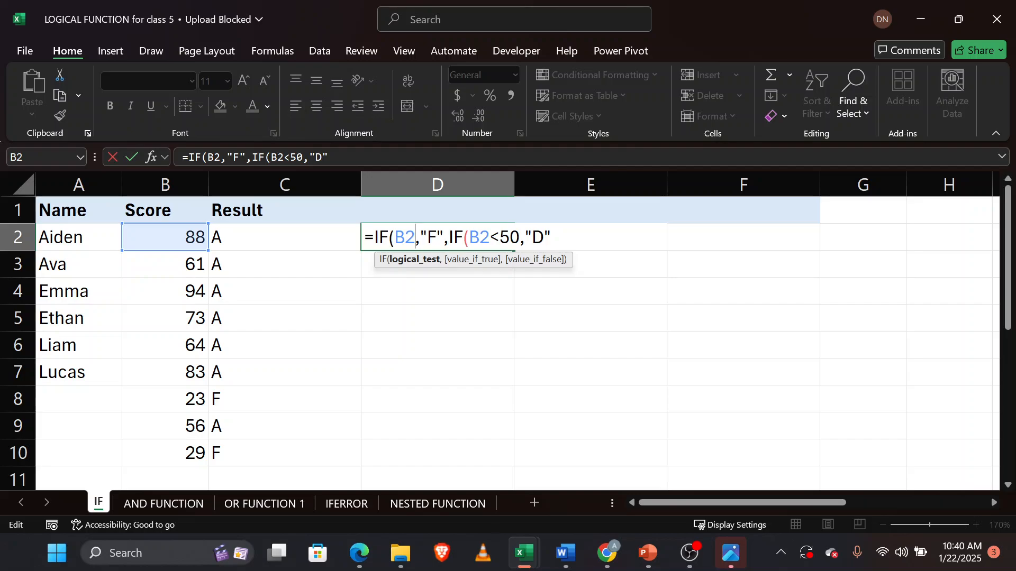
pyautogui.write('>50')
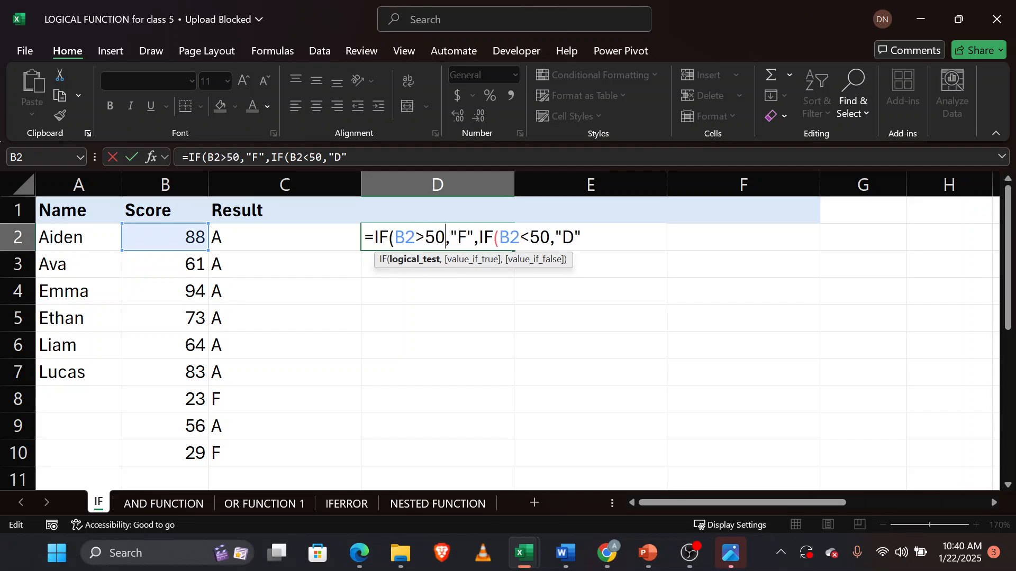
pyautogui.click(466, 238)
pyautogui.press('BackSpace')
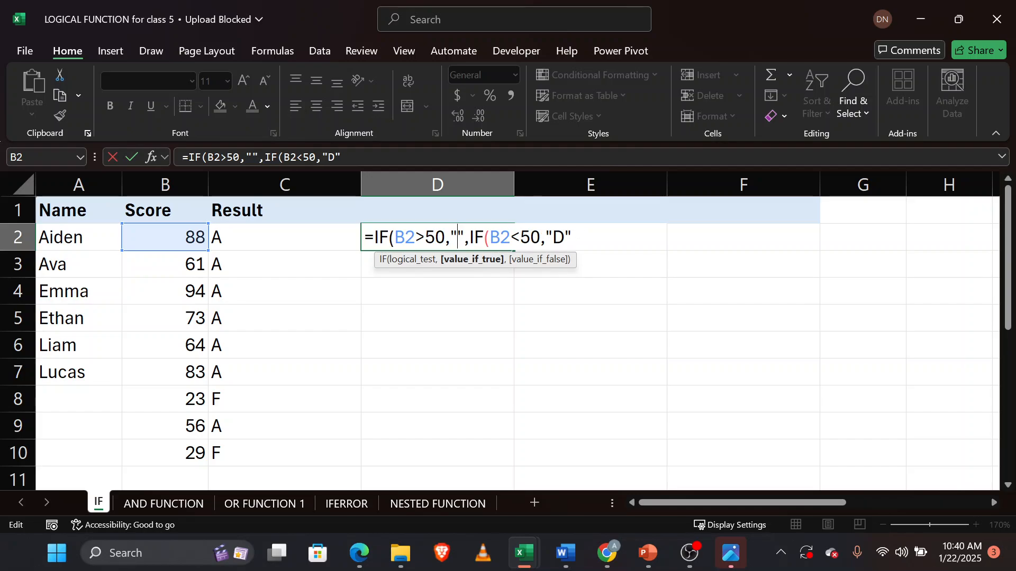
pyautogui.write('A')
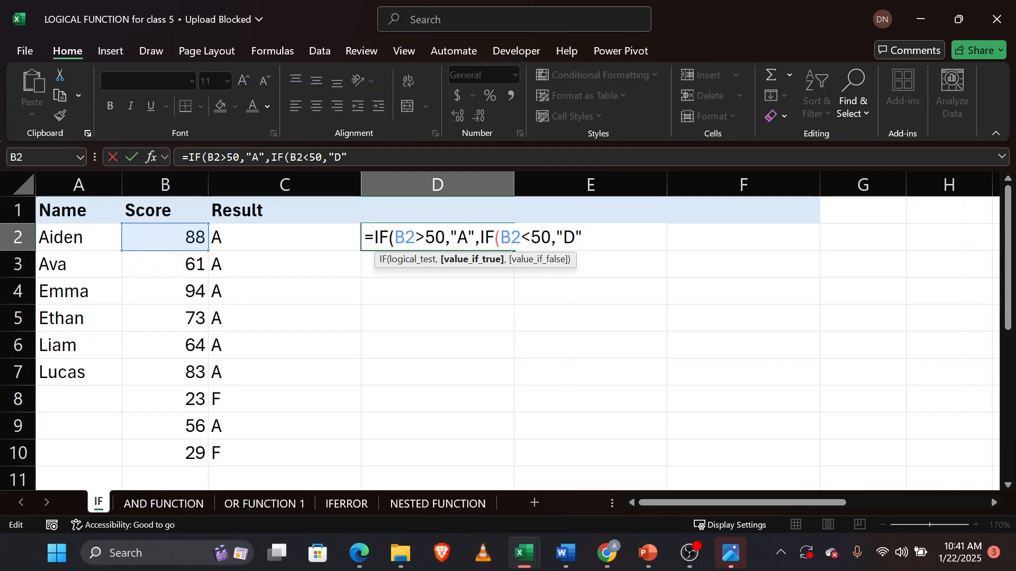
# Restore the outer IF's test to B2<30 and its true value to "F".
pyautogui.click(445, 237)
pyautogui.press('BackSpace')
pyautogui.press('BackSpace')
pyautogui.press('BackSpace')
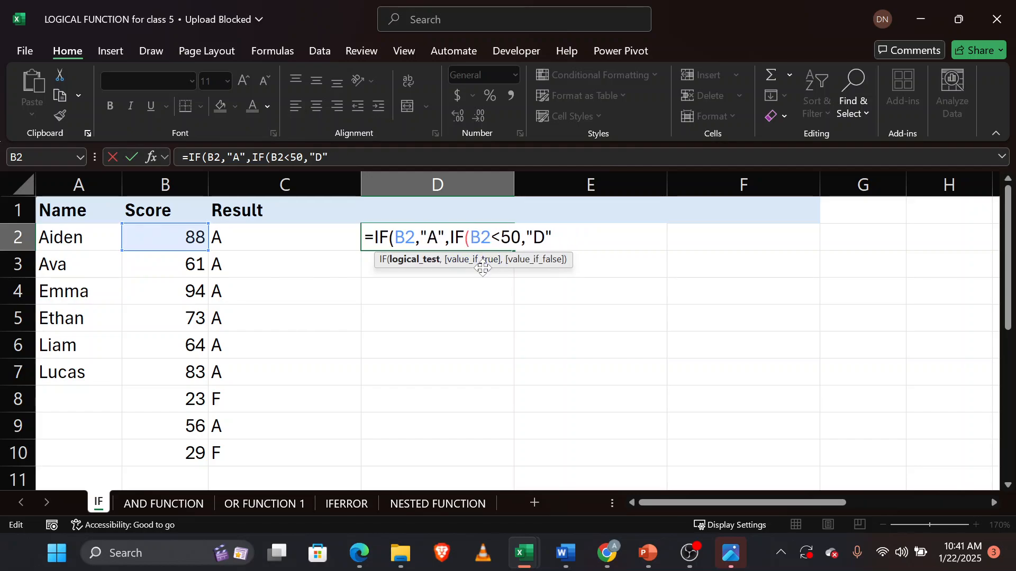
pyautogui.write('<30')
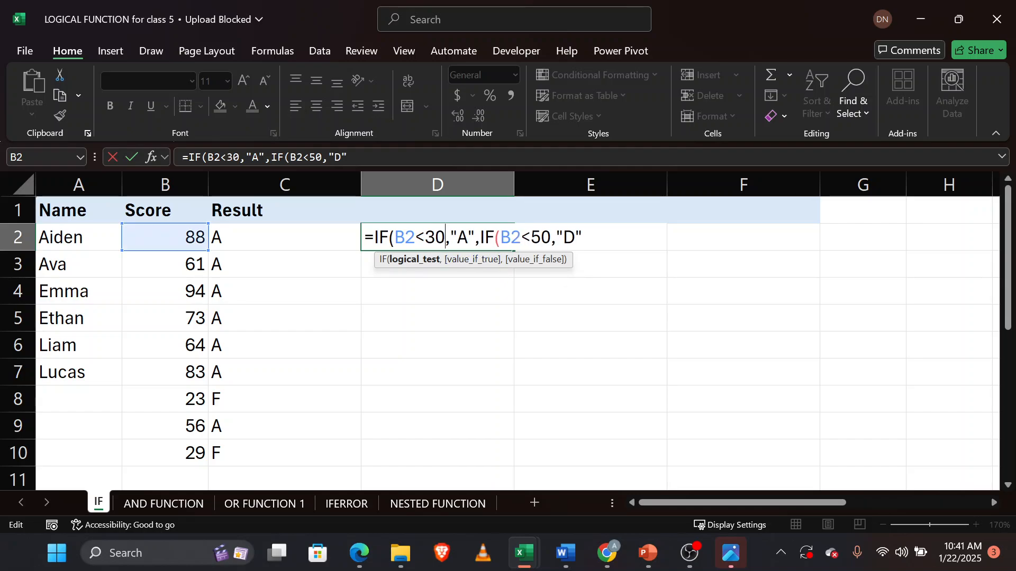
pyautogui.click(468, 238)
pyautogui.press('BackSpace')
pyautogui.write('F')
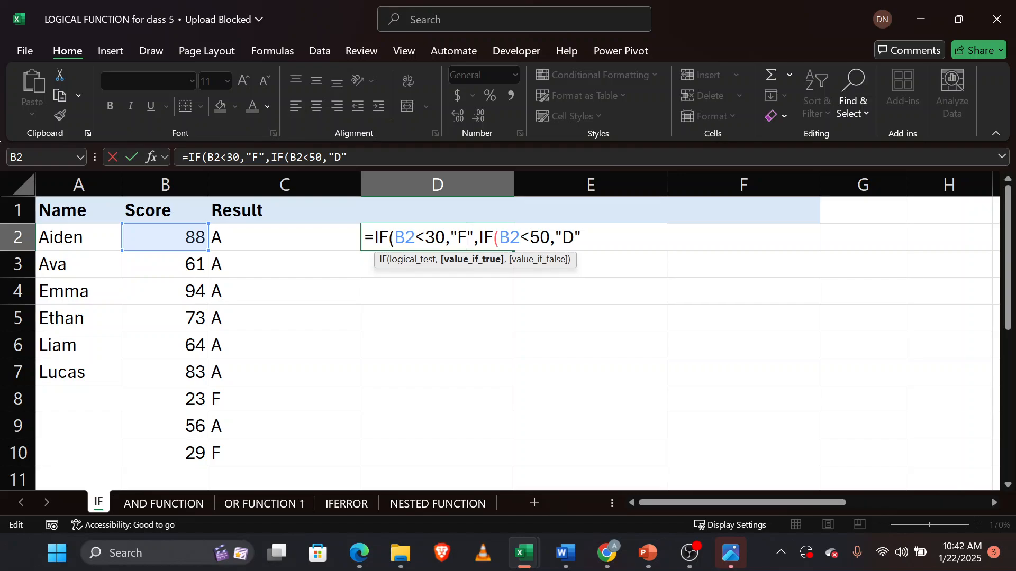
pyautogui.click(529, 237)
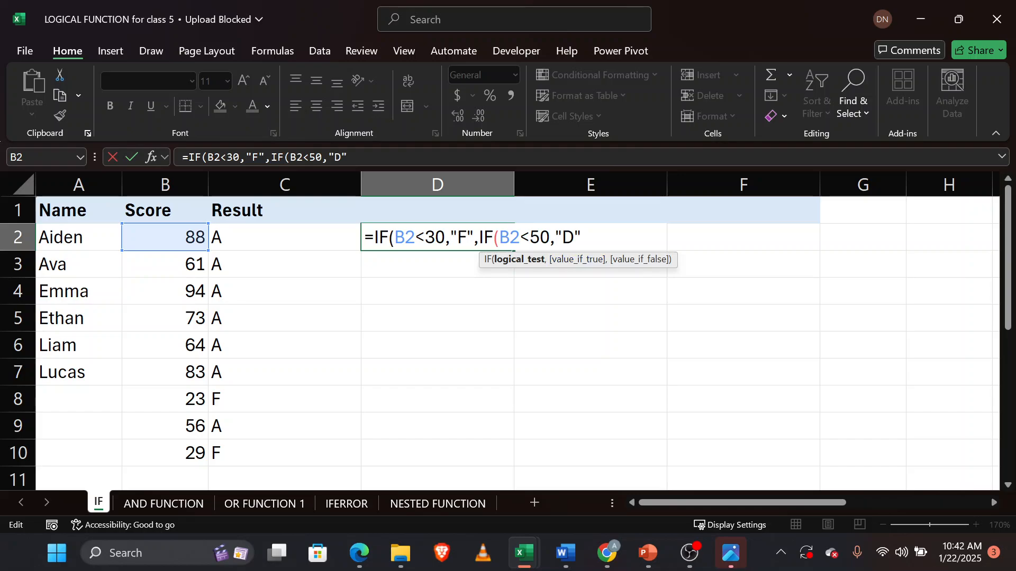
pyautogui.click(581, 237)
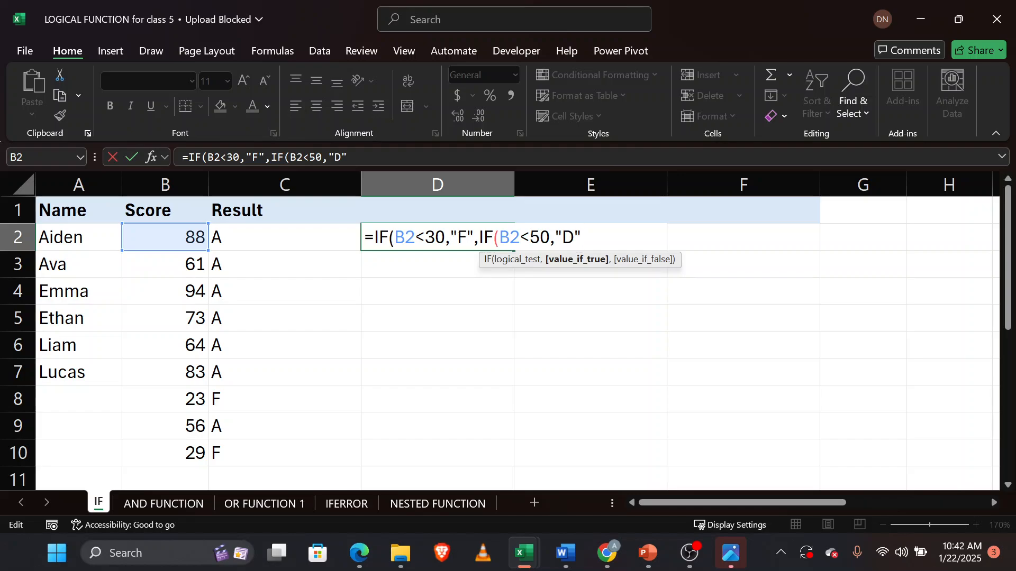
# Add a third nested IF as the second IF's false value, with the logical test B2>50.
pyautogui.write(',')
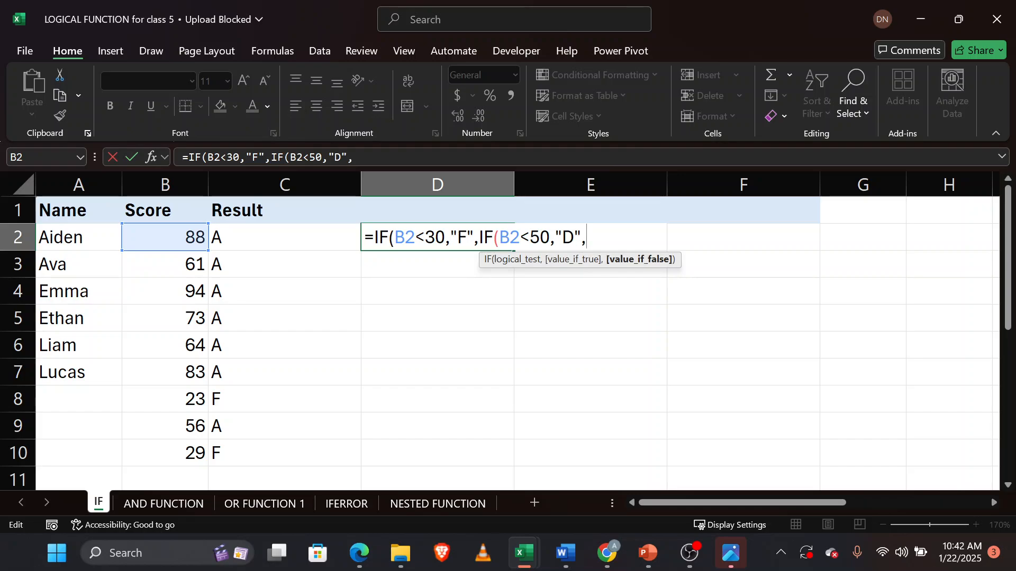
pyautogui.write('IF')
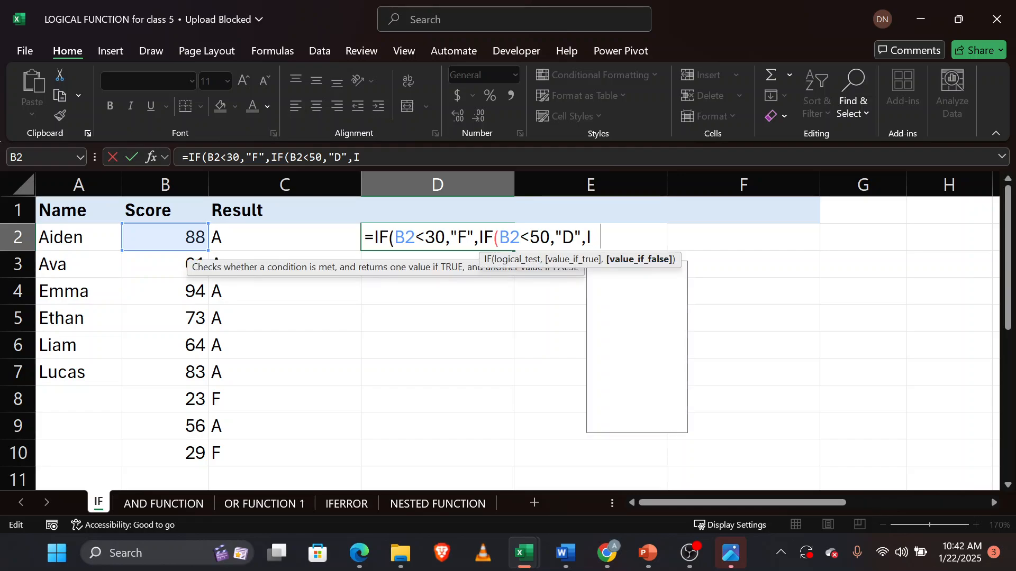
pyautogui.write('(')
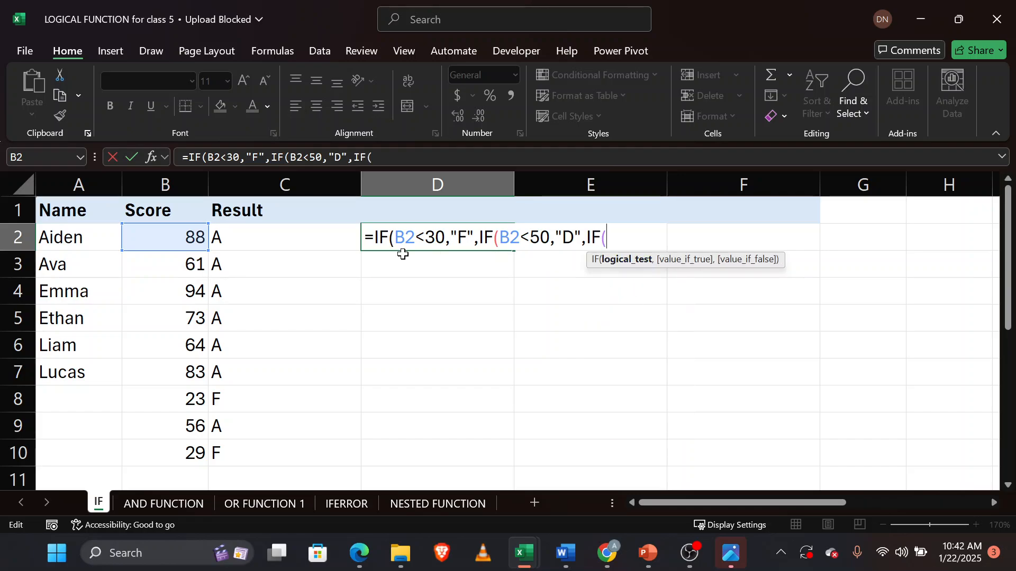
pyautogui.click(192, 239)
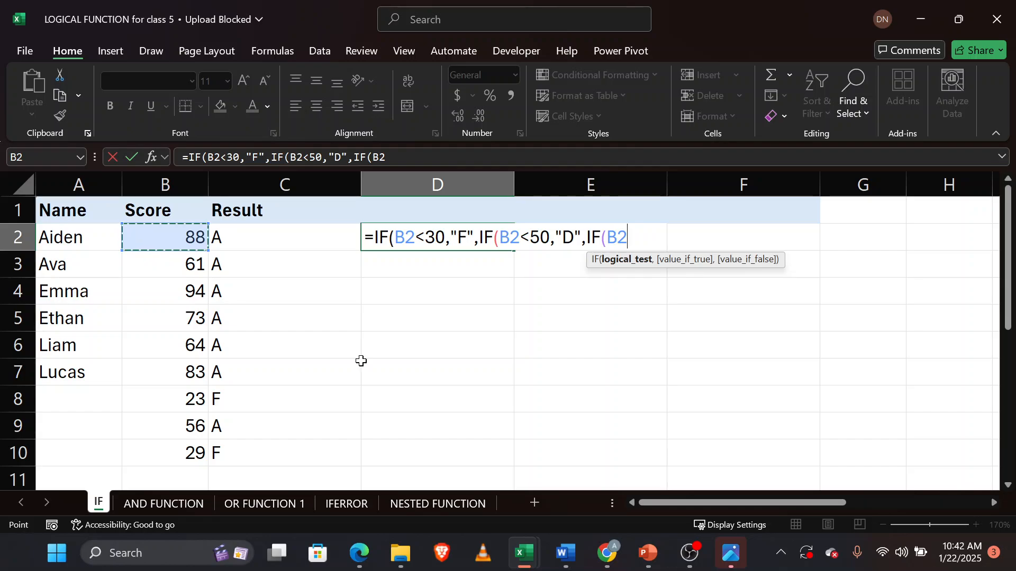
pyautogui.write('>50')
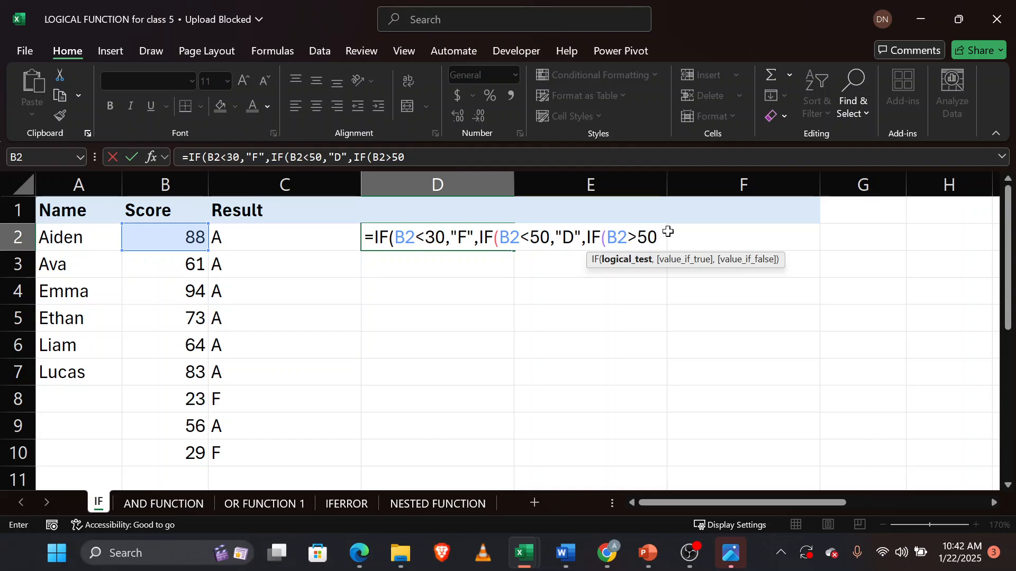
# Give the third IF the true value "A" and an empty-text false value "".
pyautogui.write(',')
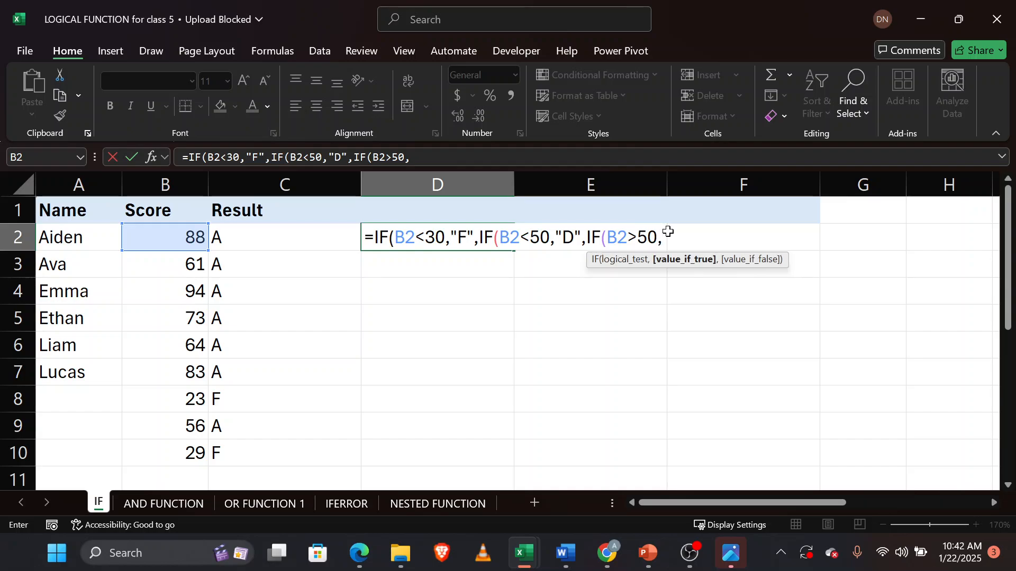
pyautogui.write('"A",')
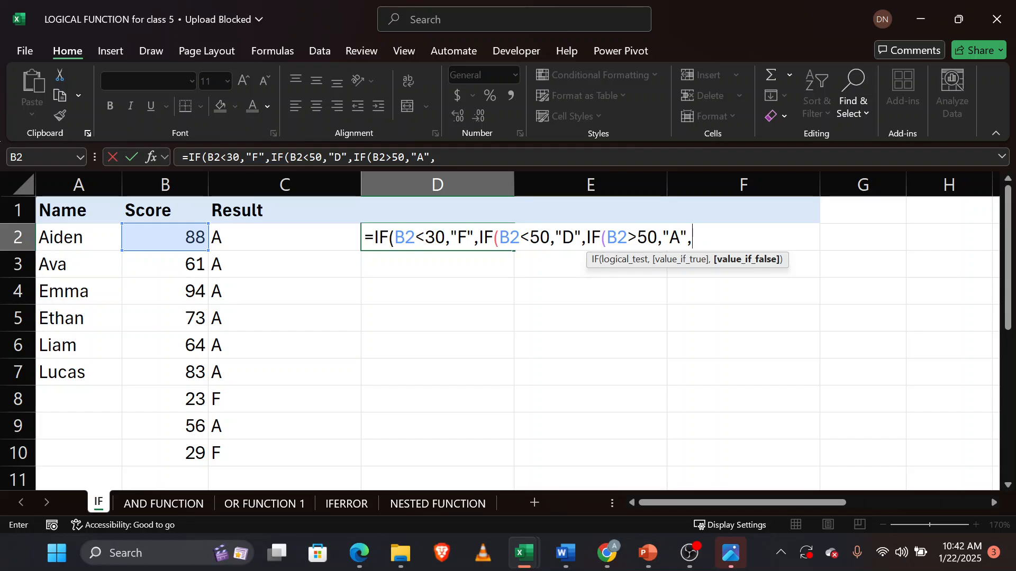
pyautogui.write('""')
pyautogui.write(')')
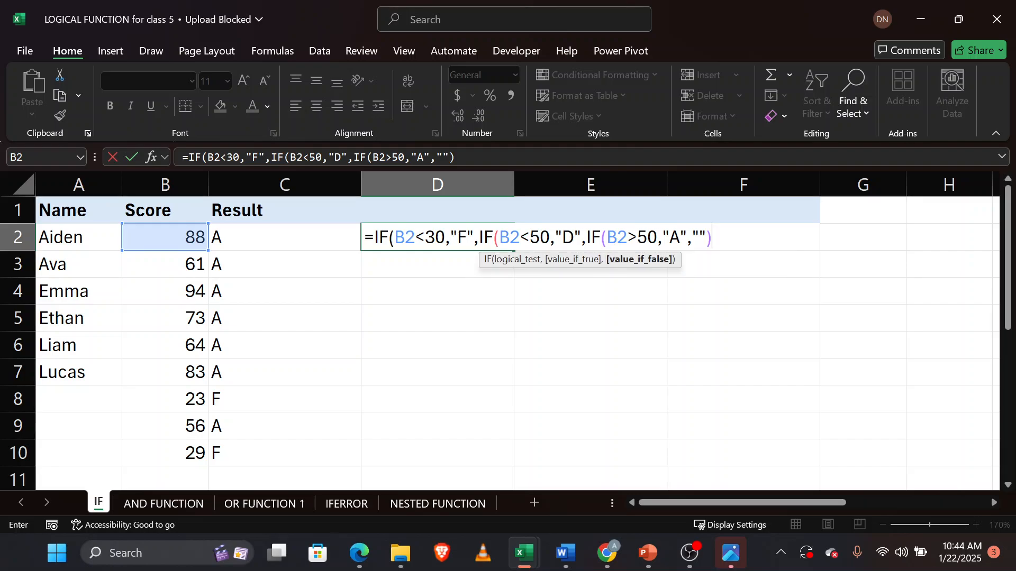
pyautogui.write('))')
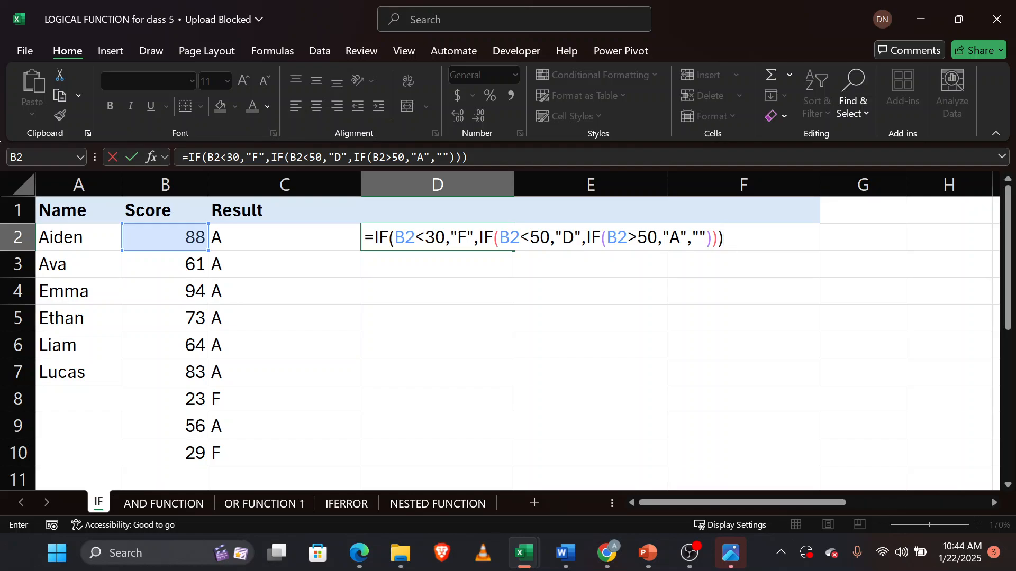
# Close the remaining parentheses and enter the nested IF formula in D2.
pyautogui.press('BackSpace')
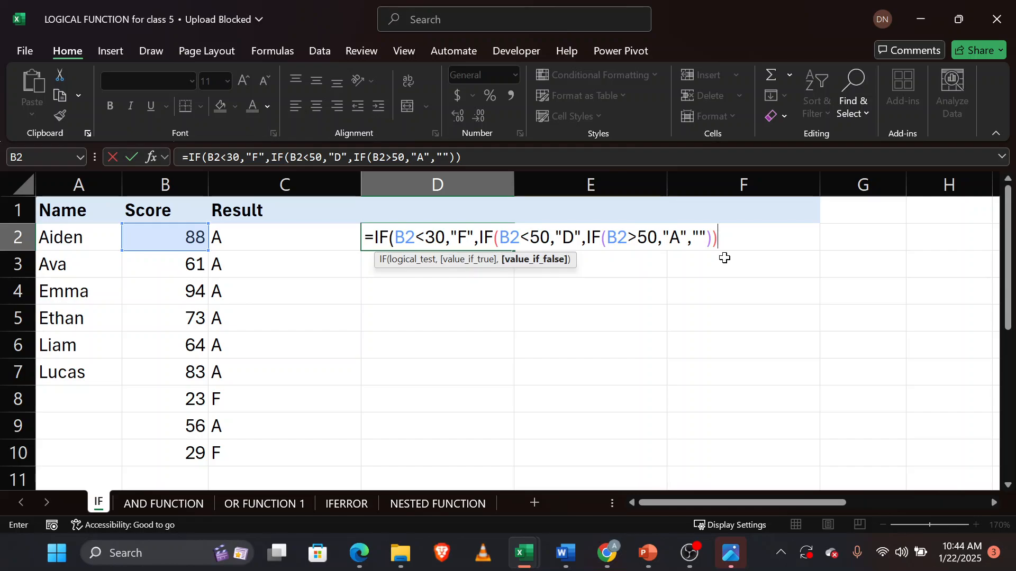
pyautogui.write(')')
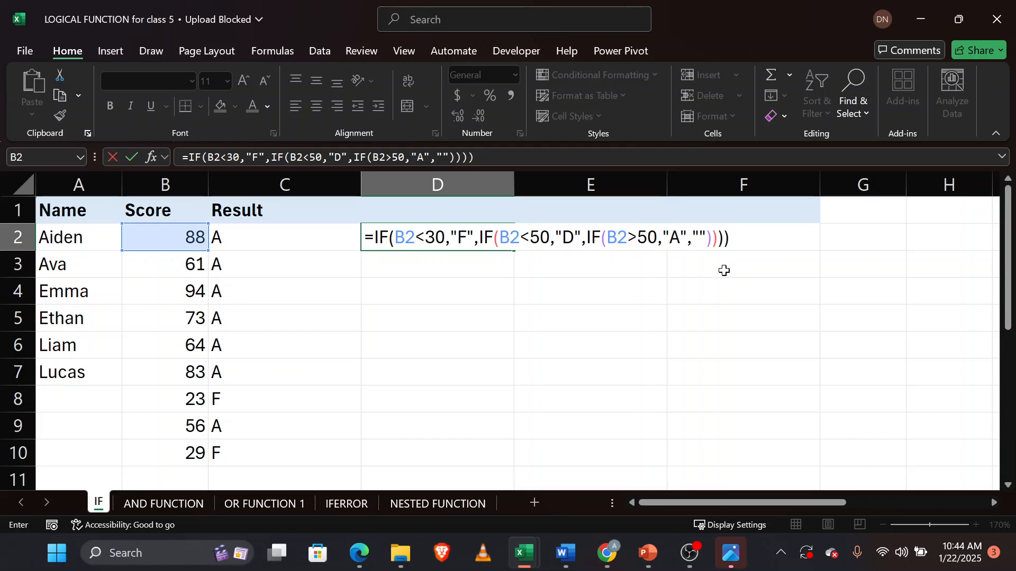
pyautogui.press('BackSpace')
pyautogui.press('Return')
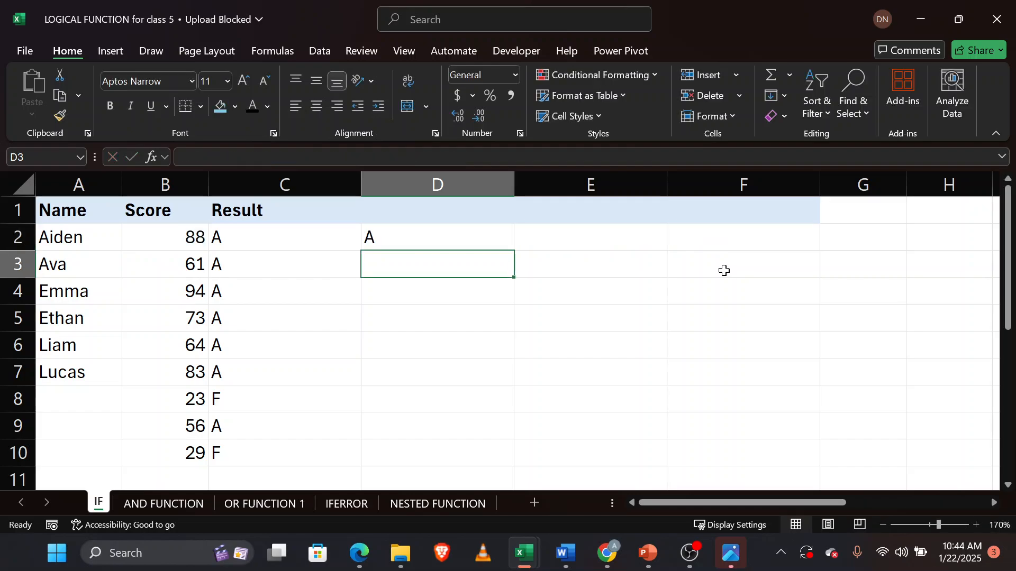
# Review the D2 formula, then fill it down column D to row 10.
pyautogui.doubleClick(442, 238)
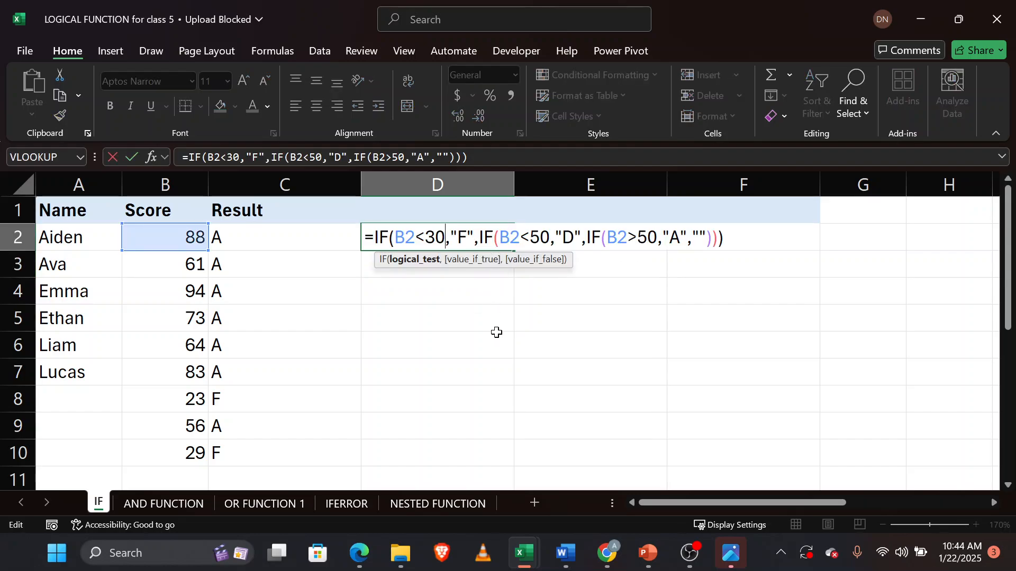
pyautogui.press('Return')
pyautogui.click(471, 233)
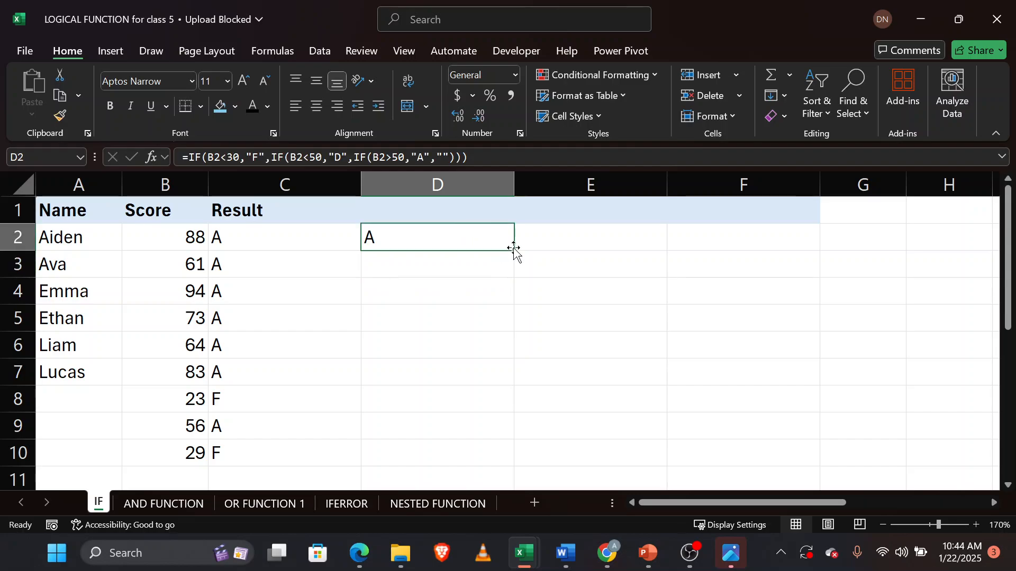
pyautogui.doubleClick(516, 252)
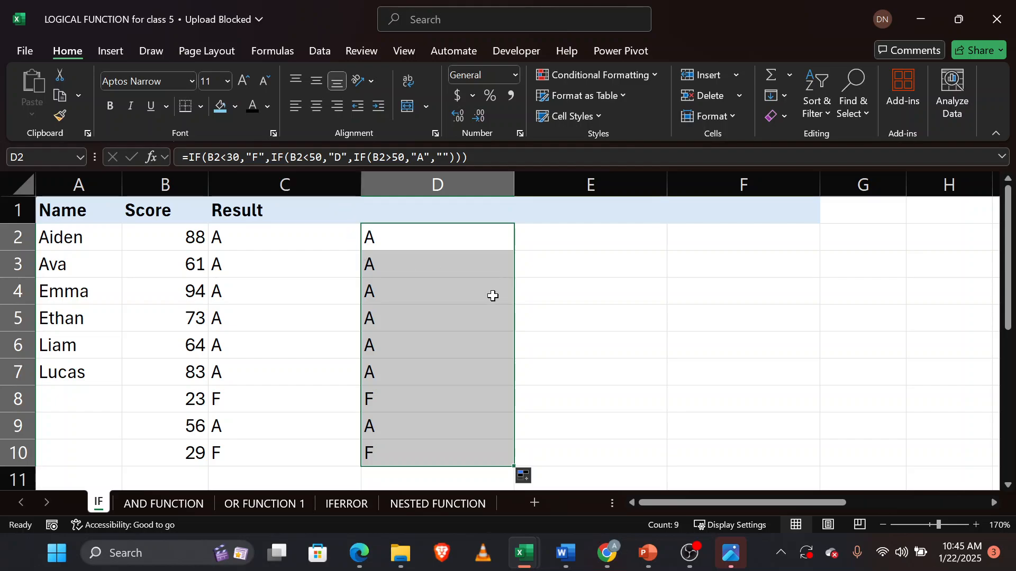
# Enter the numbers 1, 2, 3 and 4 in cells F2 through F5.
pyautogui.click(608, 238)
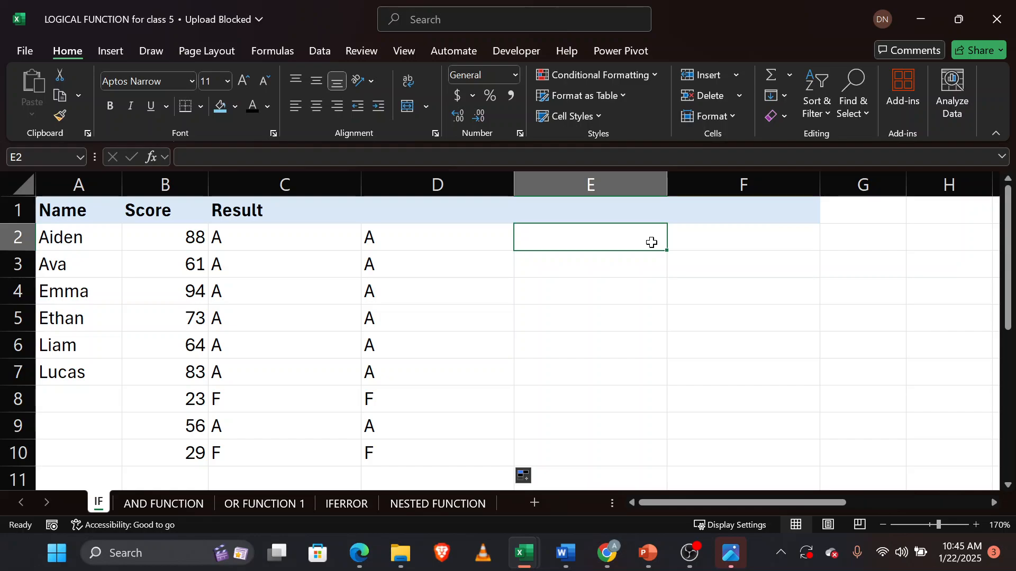
pyautogui.click(705, 248)
pyautogui.write('1')
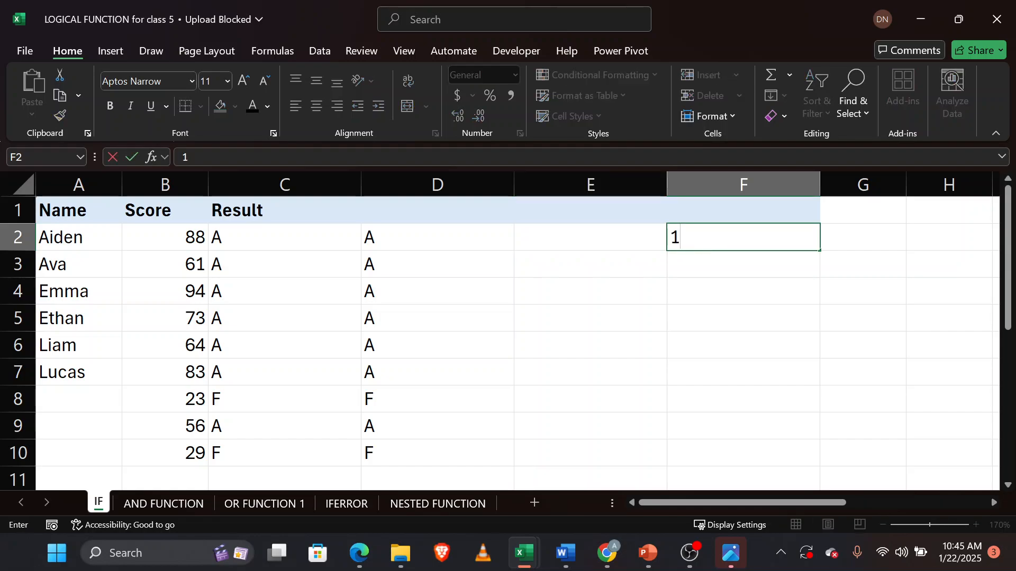
pyautogui.click(723, 267)
pyautogui.write('2')
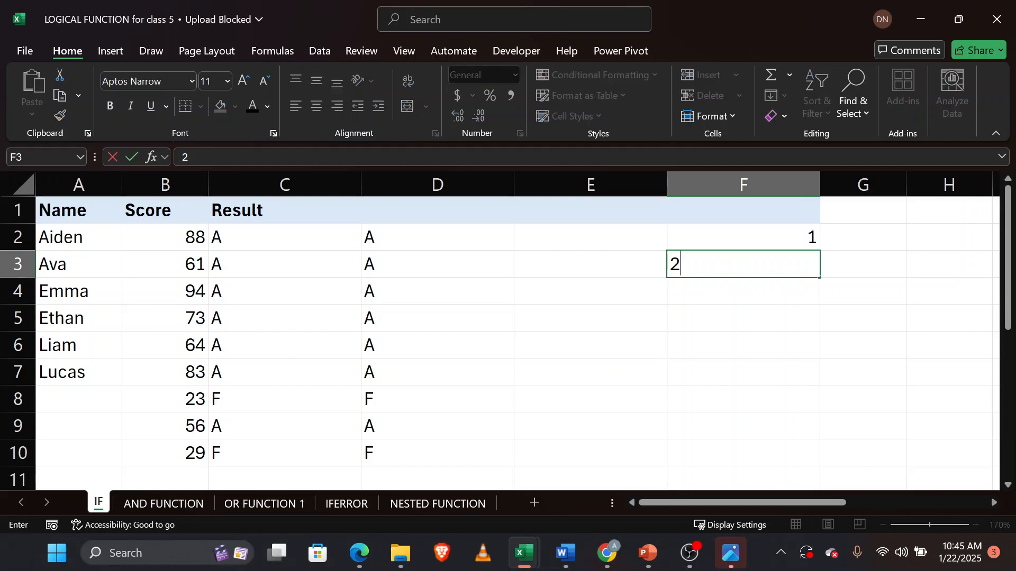
pyautogui.click(721, 292)
pyautogui.write('3')
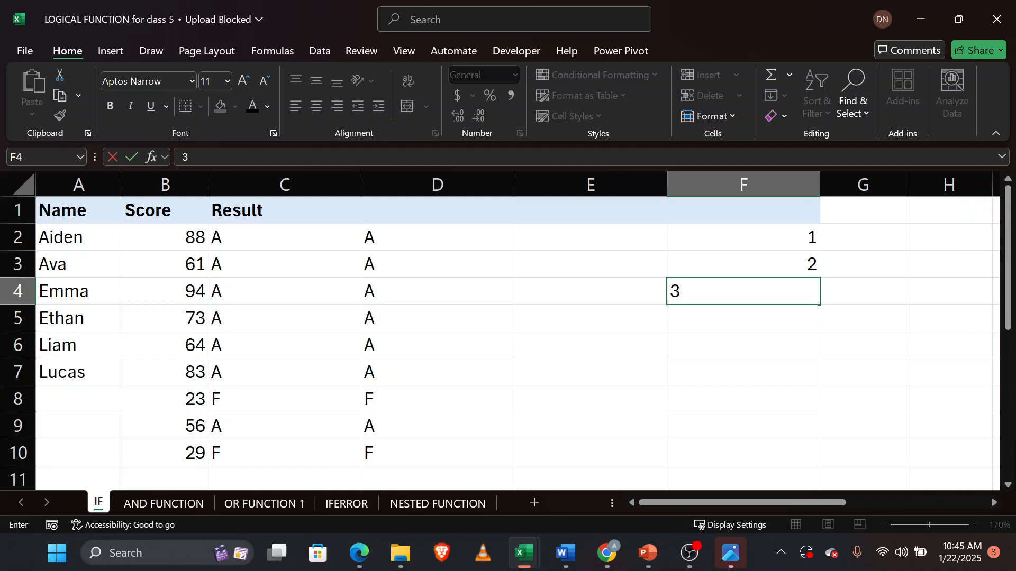
pyautogui.click(739, 320)
pyautogui.write('4')
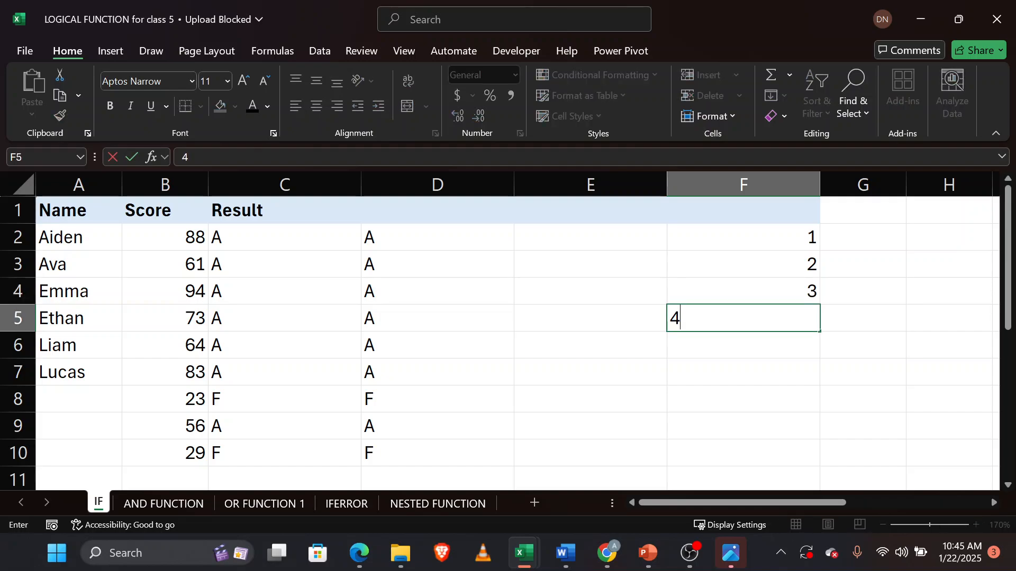
pyautogui.press('Return')
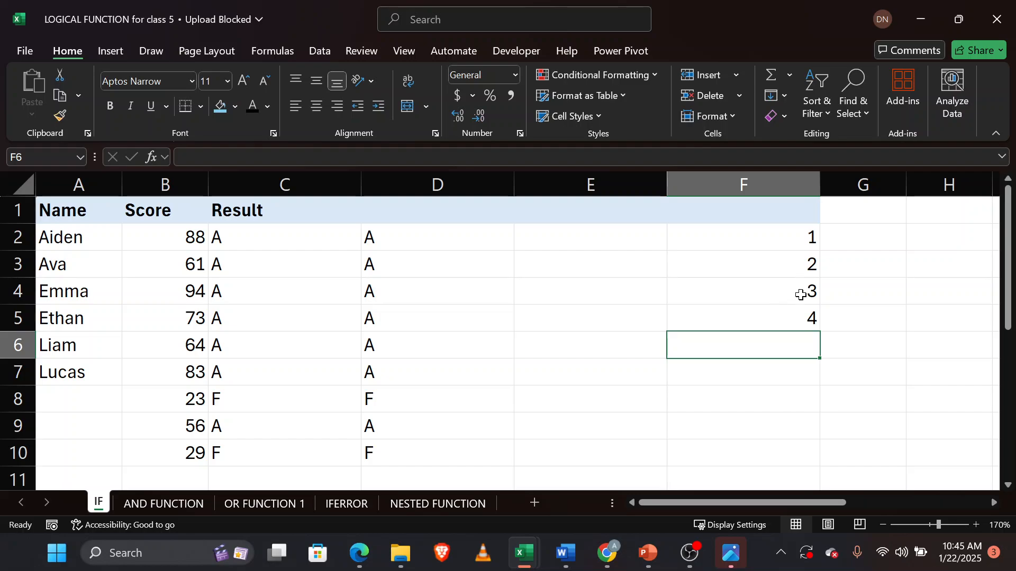
# Enter the label OUT in cell G2 beside the number 1.
pyautogui.click(791, 242)
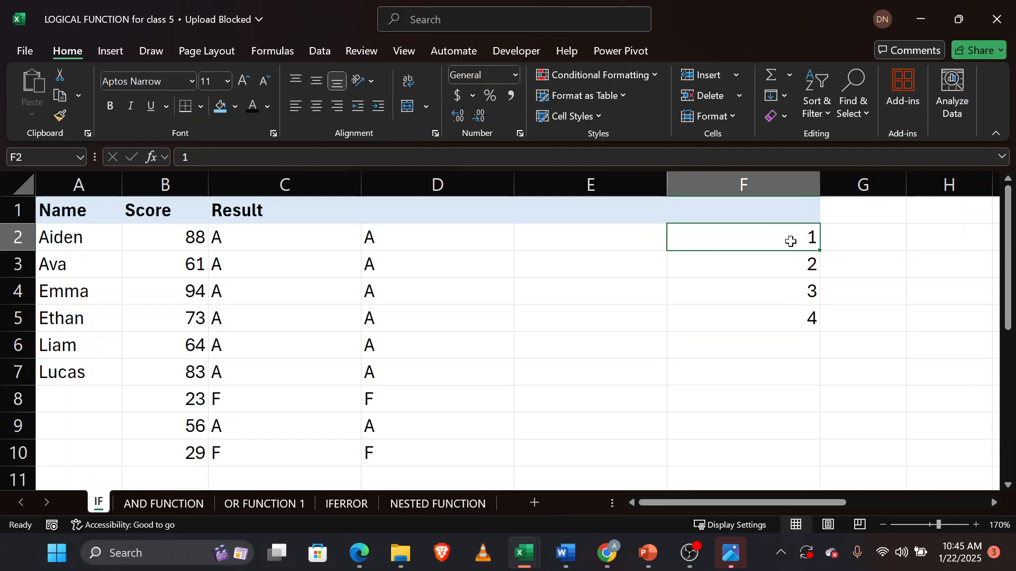
pyautogui.click(865, 239)
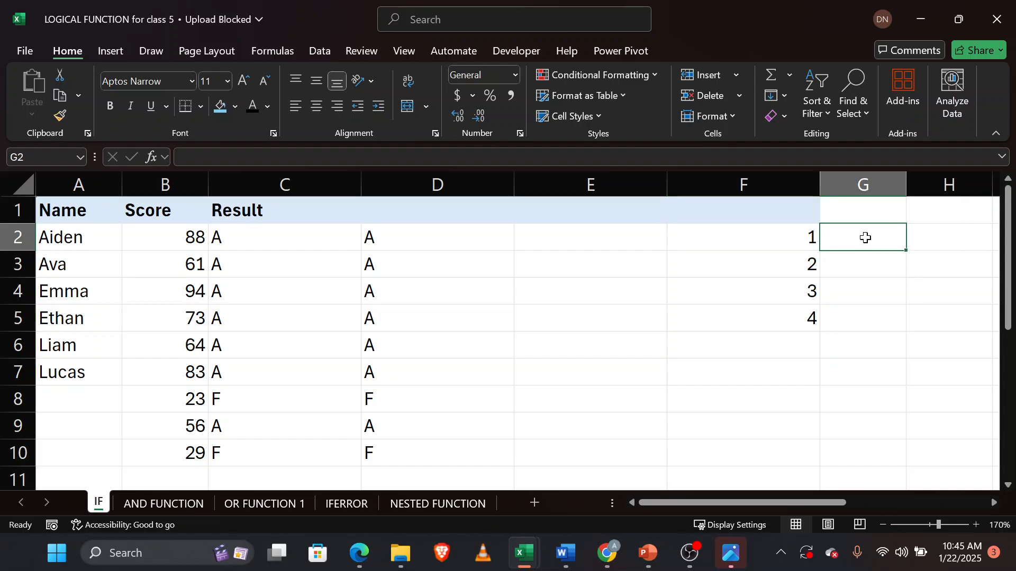
pyautogui.write('OUT')
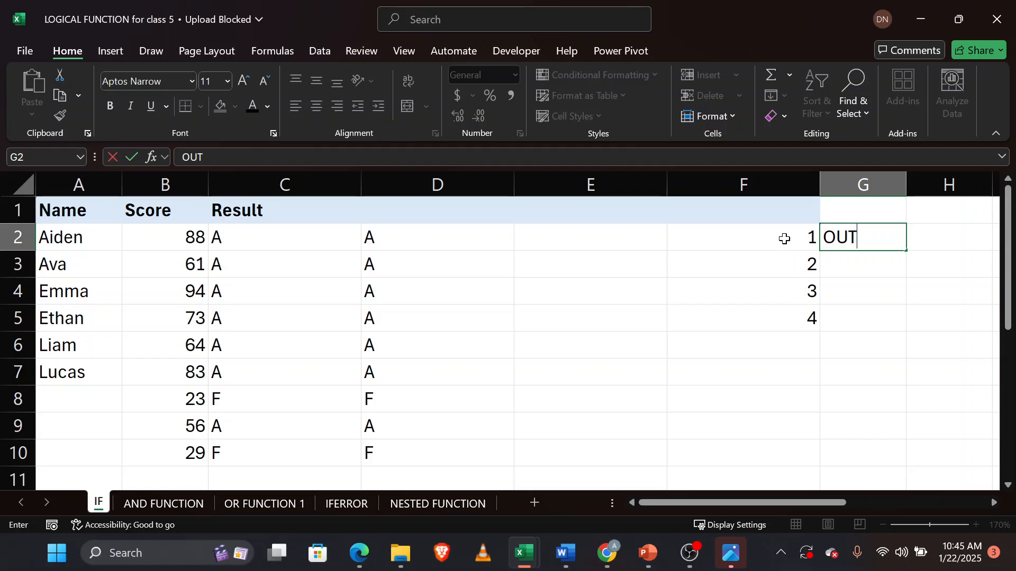
pyautogui.click(801, 265)
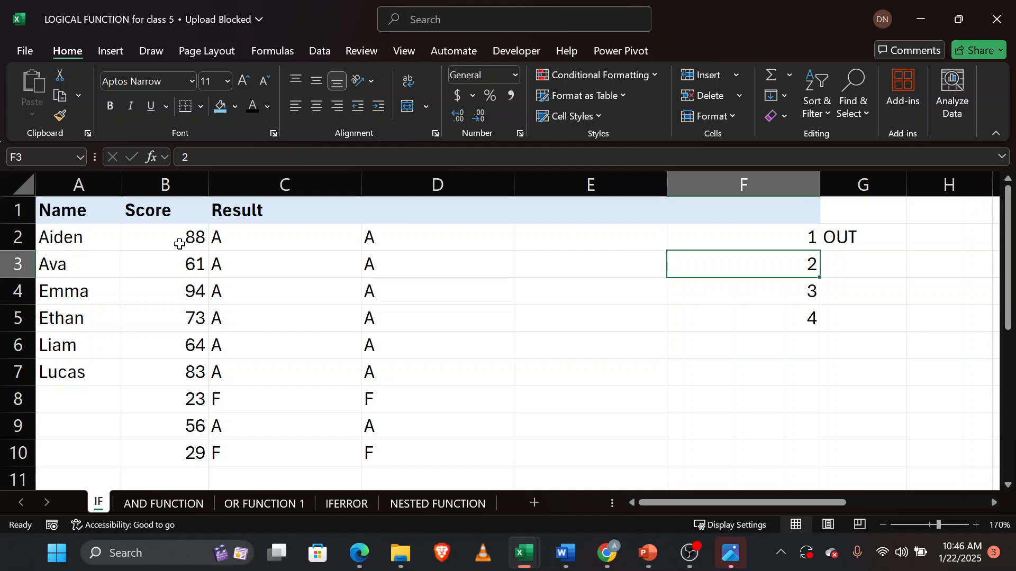
# Compare the formulas in D8, C8 and D2 for the graded scores.
pyautogui.click(373, 404)
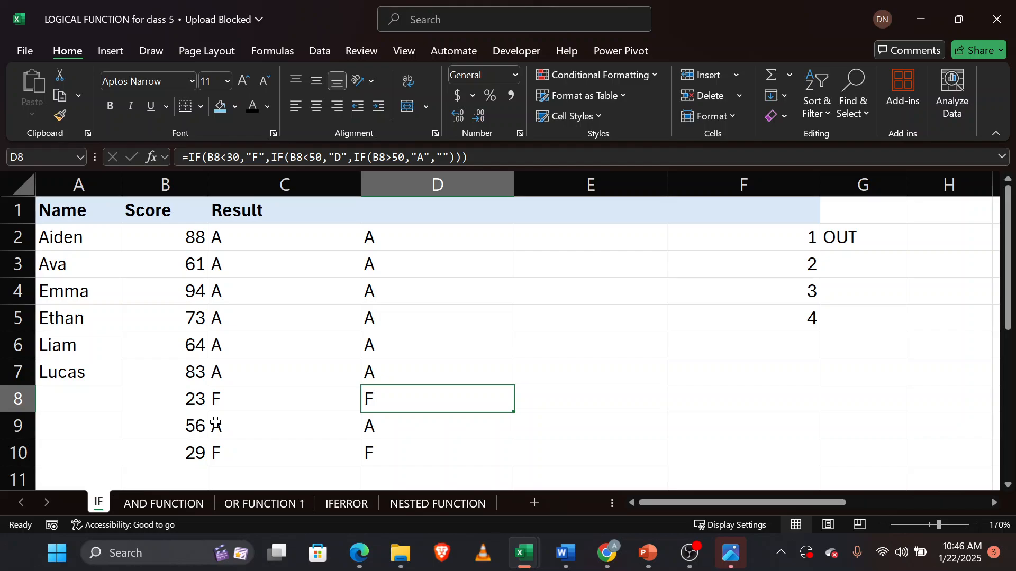
pyautogui.click(222, 402)
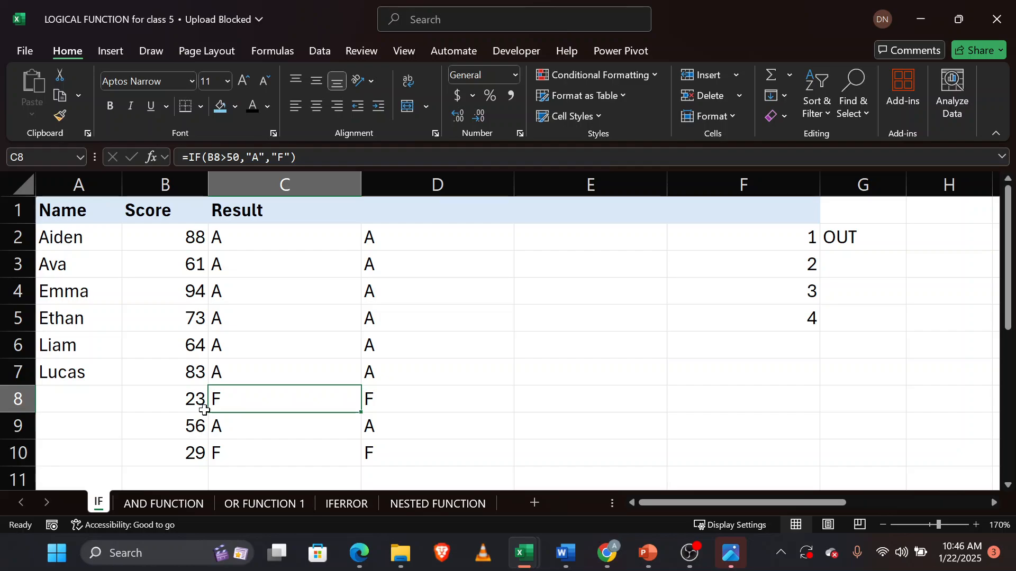
pyautogui.click(403, 236)
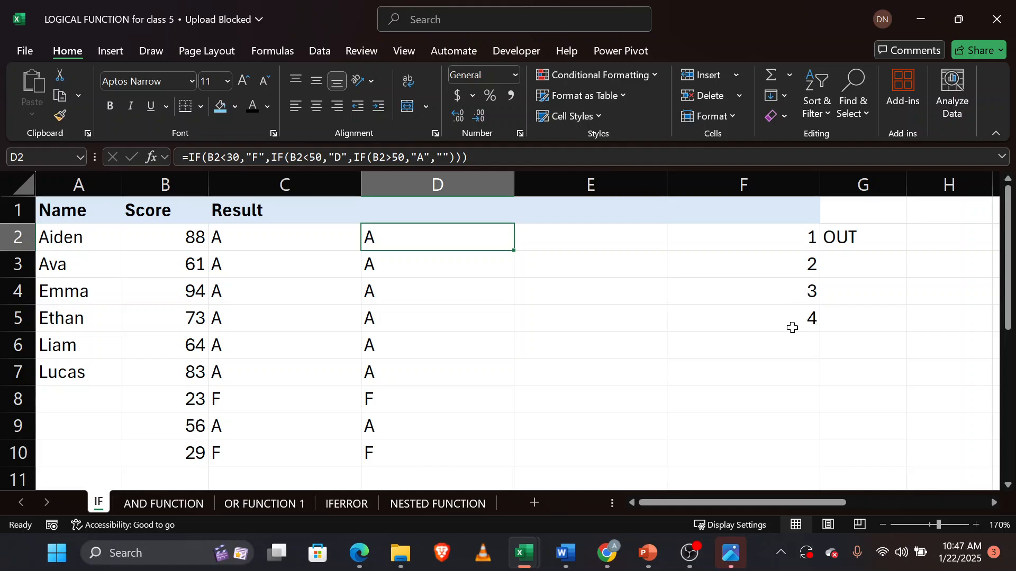
pyautogui.click(804, 291)
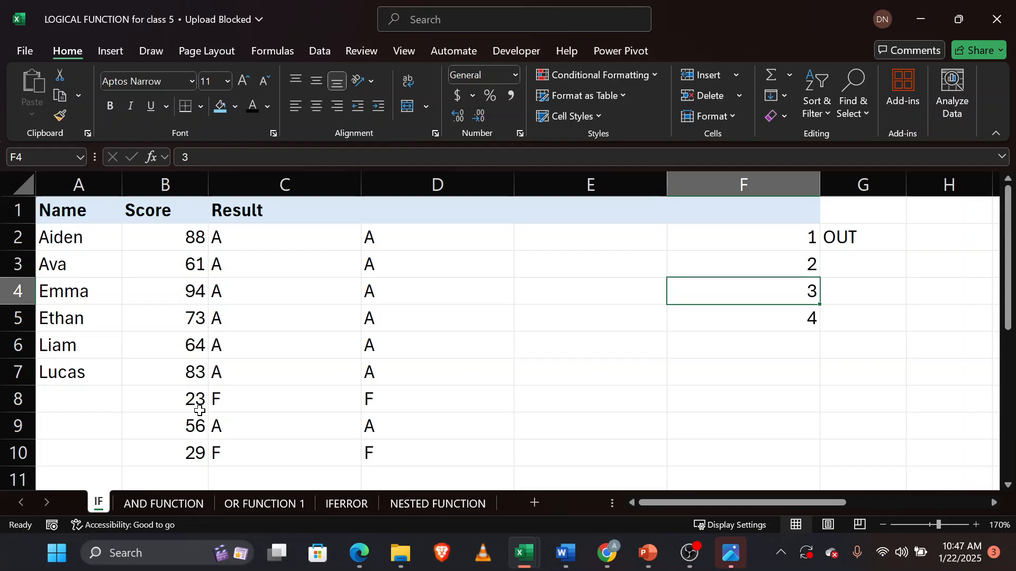
pyautogui.click(392, 402)
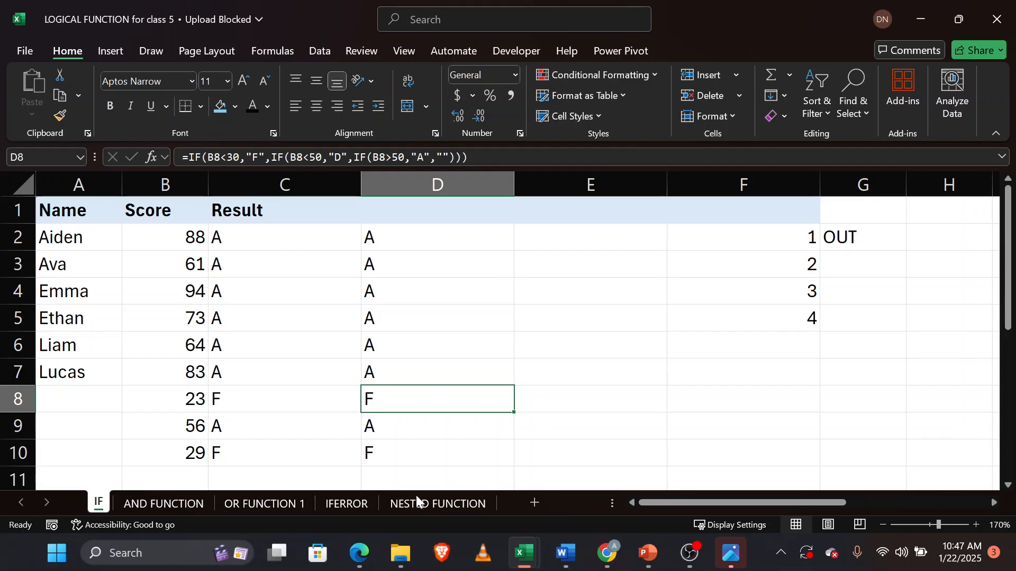
# Switch to the Dataset for excel first Assignment (Cookie Orders) workbook.
pyautogui.moveTo(362, 566)
pyautogui.click(245, 478)
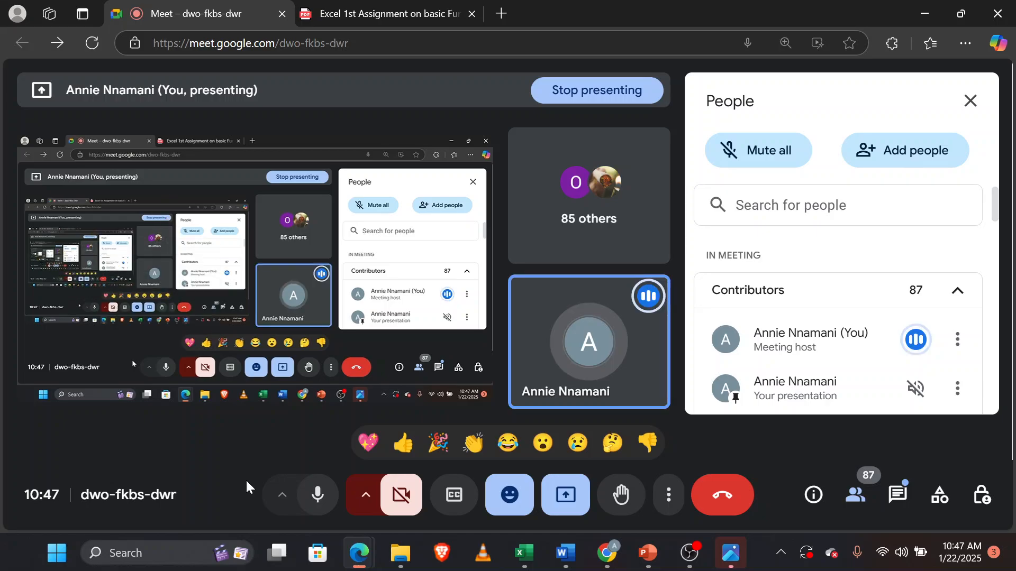
pyautogui.moveTo(689, 566)
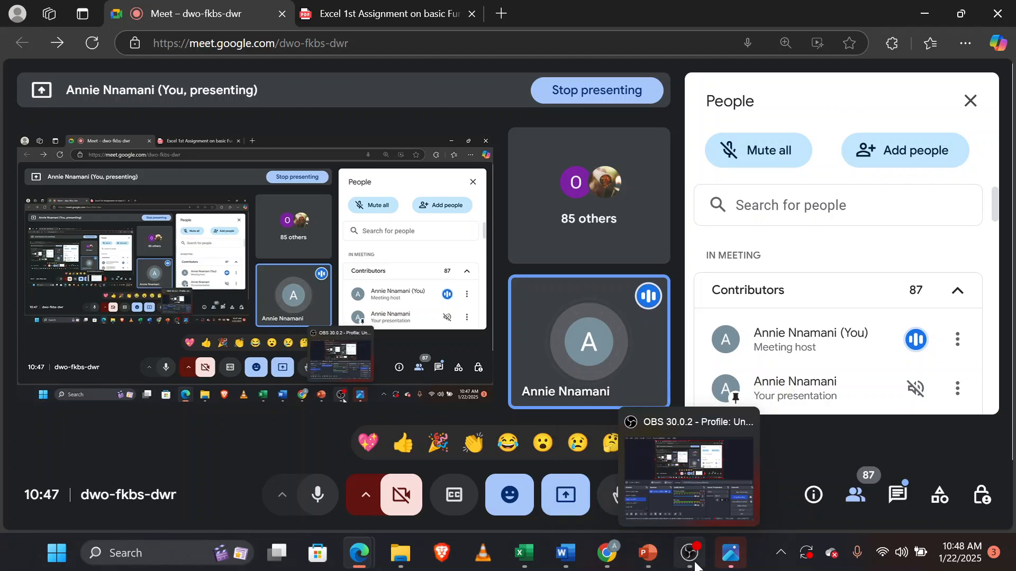
pyautogui.moveTo(648, 550)
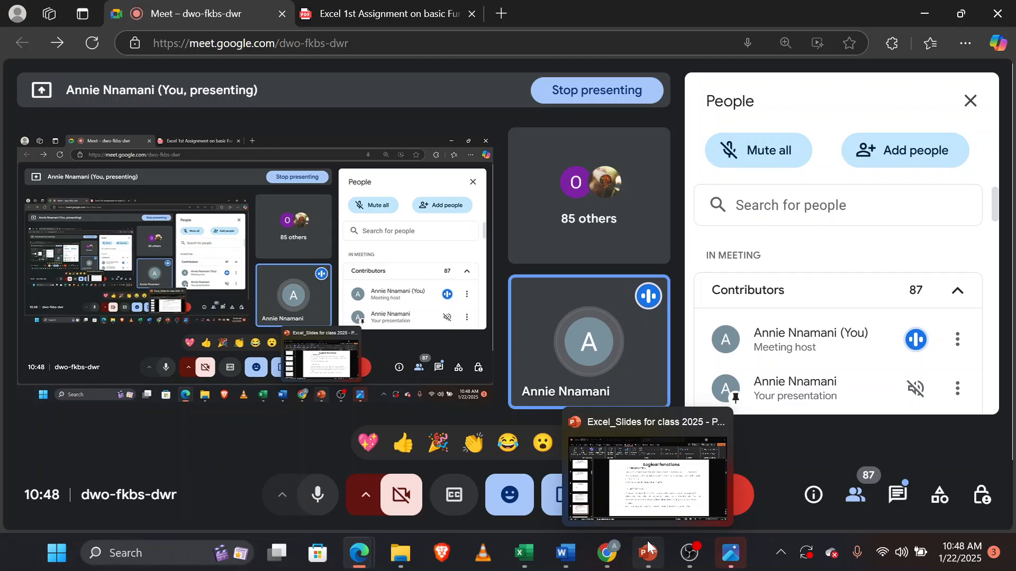
pyautogui.moveTo(524, 553)
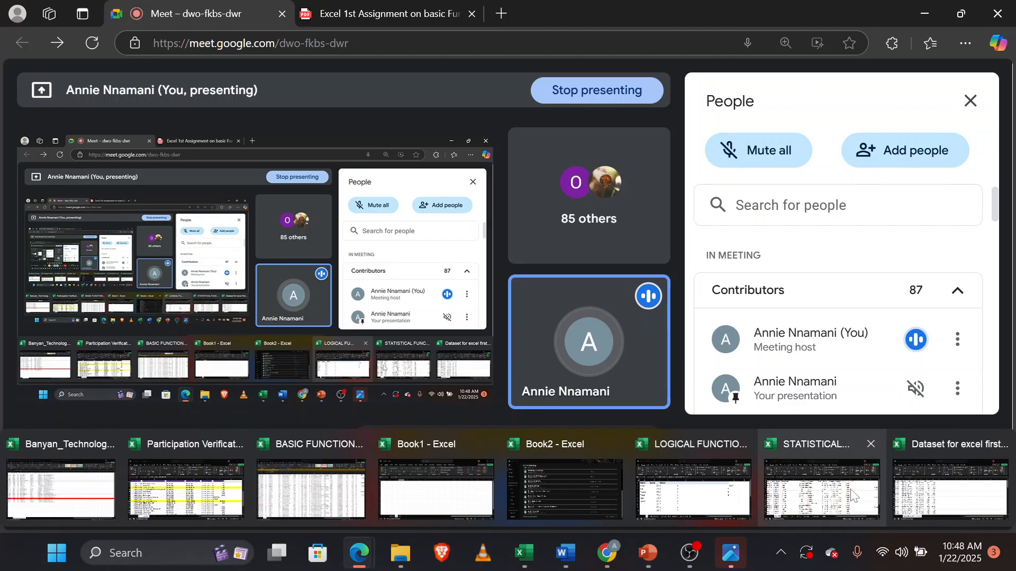
pyautogui.click(950, 491)
pyautogui.moveTo(528, 558)
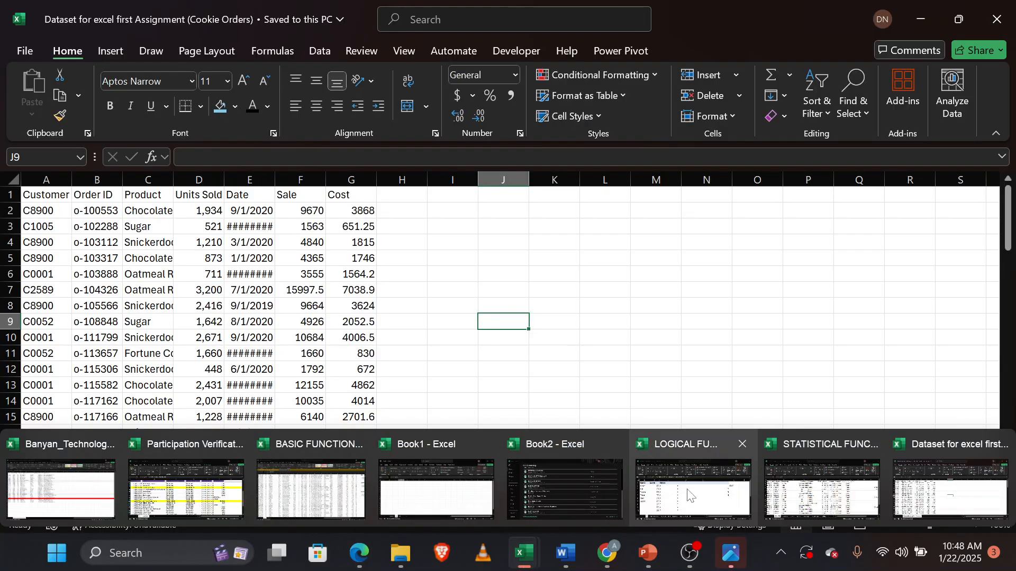
# Return to the LOGICAL FUNCTION workbook and delete the empty quotes from the last IF argument of the D2 formula.
pyautogui.click(689, 496)
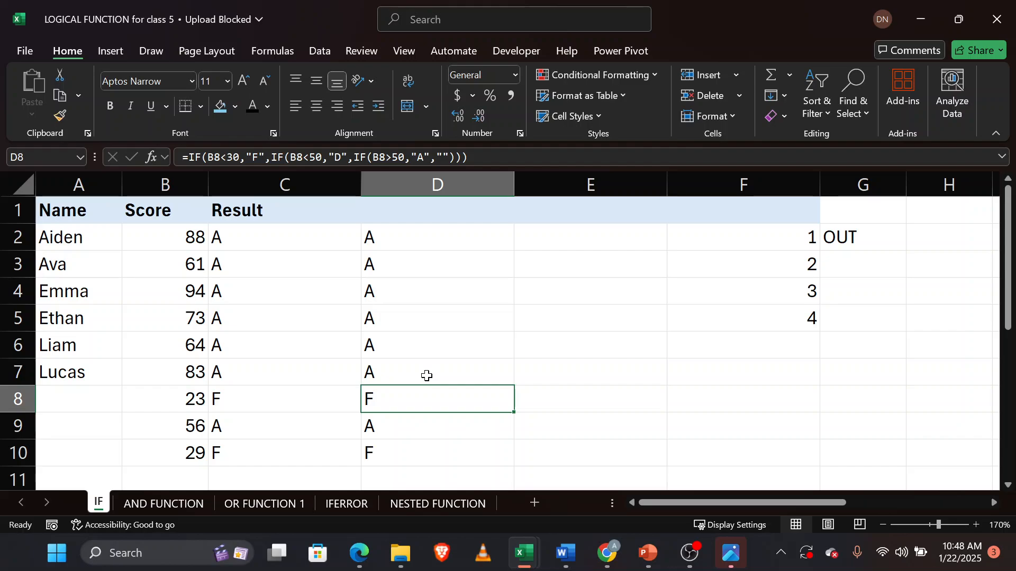
pyautogui.click(392, 239)
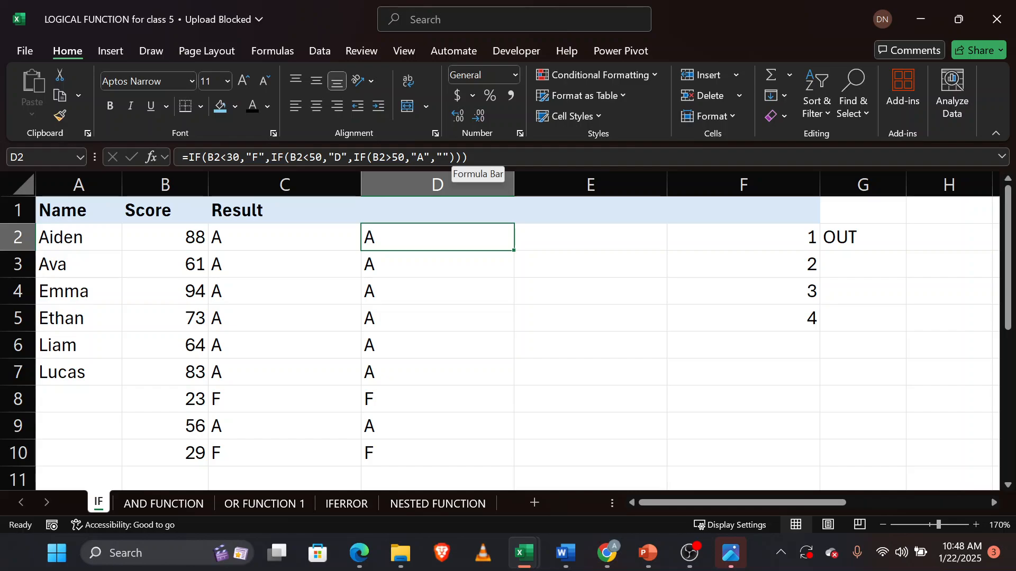
pyautogui.doubleClick(415, 238)
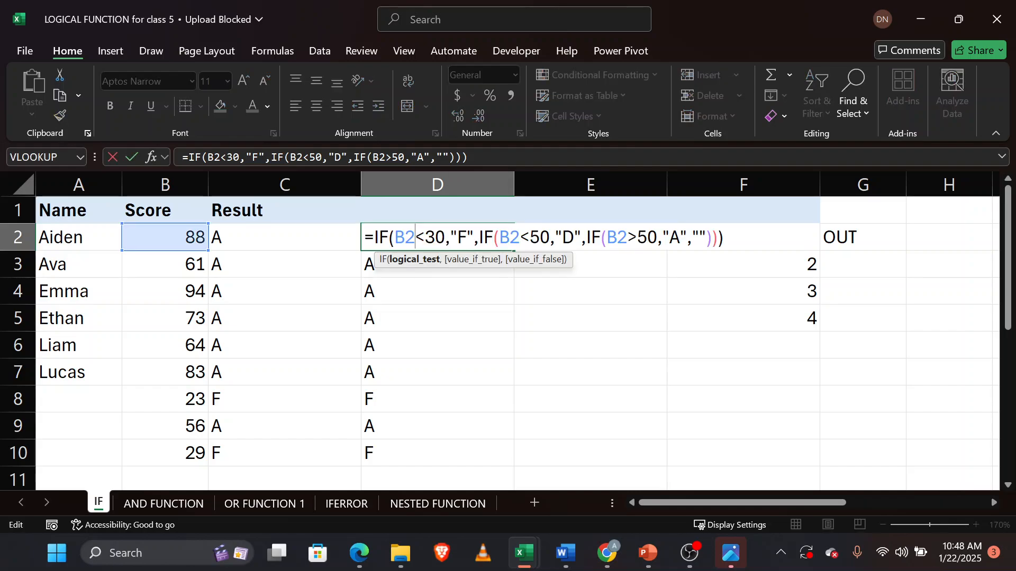
pyautogui.click(706, 238)
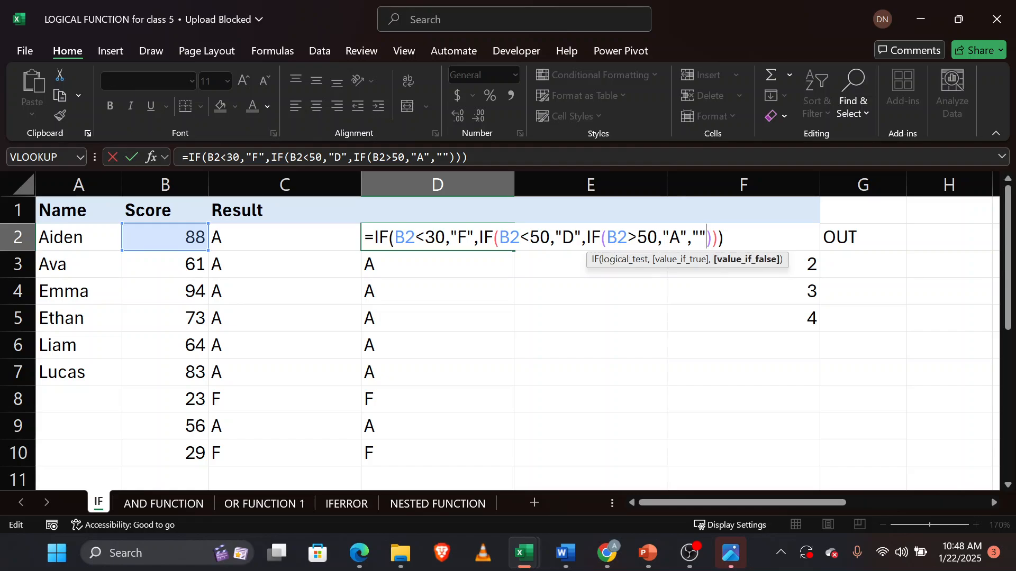
pyautogui.press('BackSpace')
pyautogui.press('BackSpace')
pyautogui.press('Return')
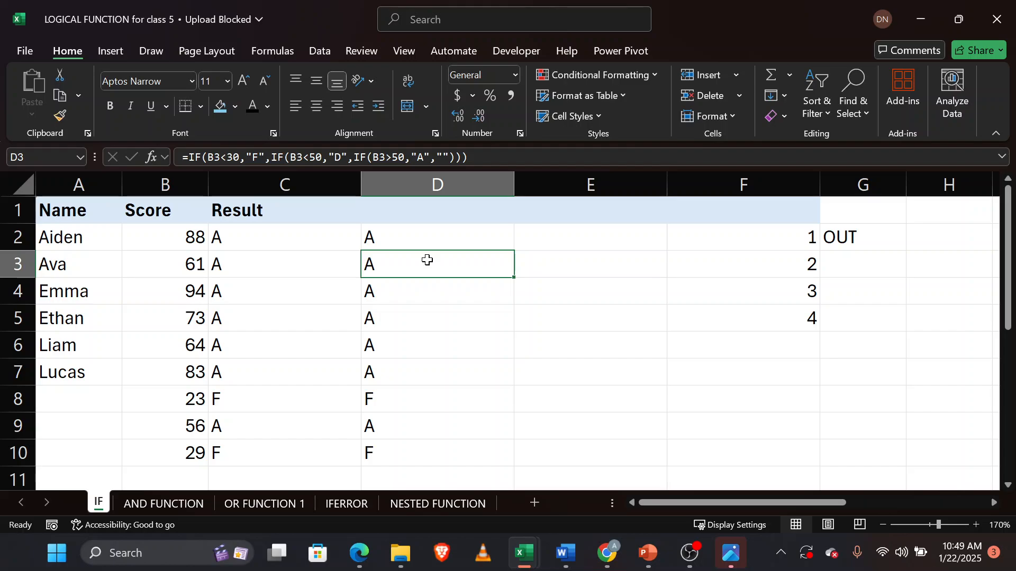
pyautogui.click(442, 238)
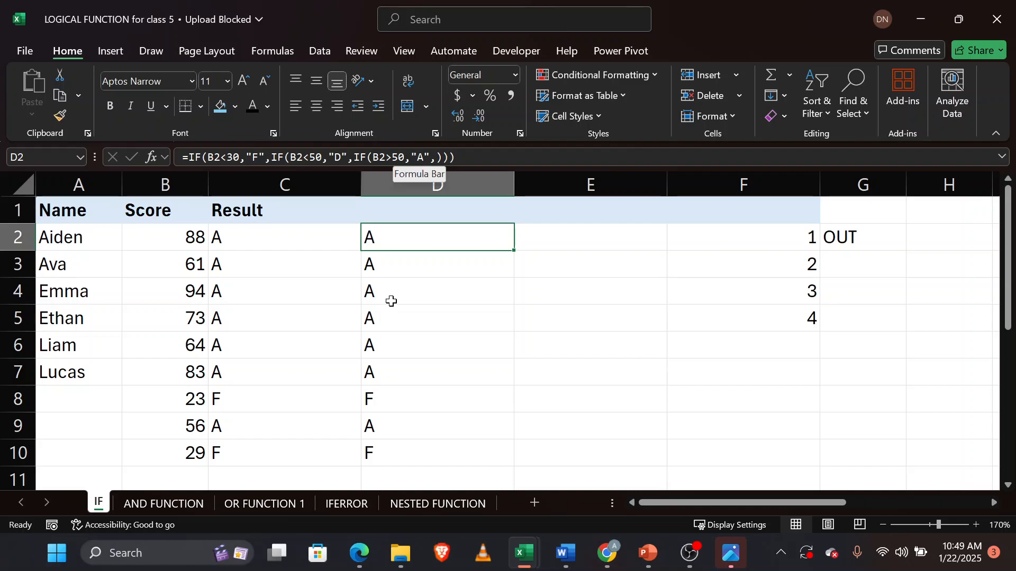
# Clear the numbers and OUT label from cells F2 through G6.
pyautogui.click(189, 401)
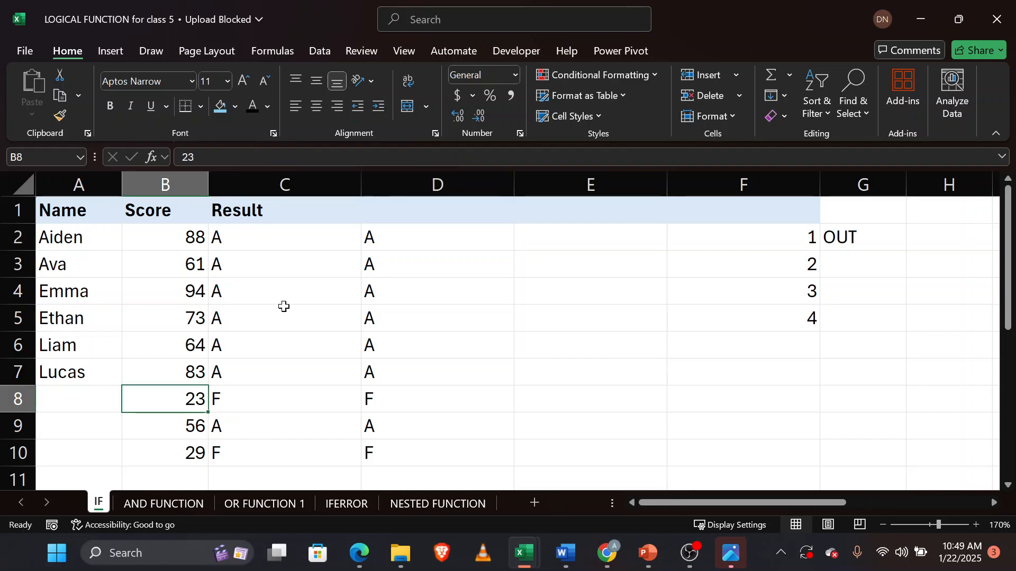
pyautogui.click(562, 237)
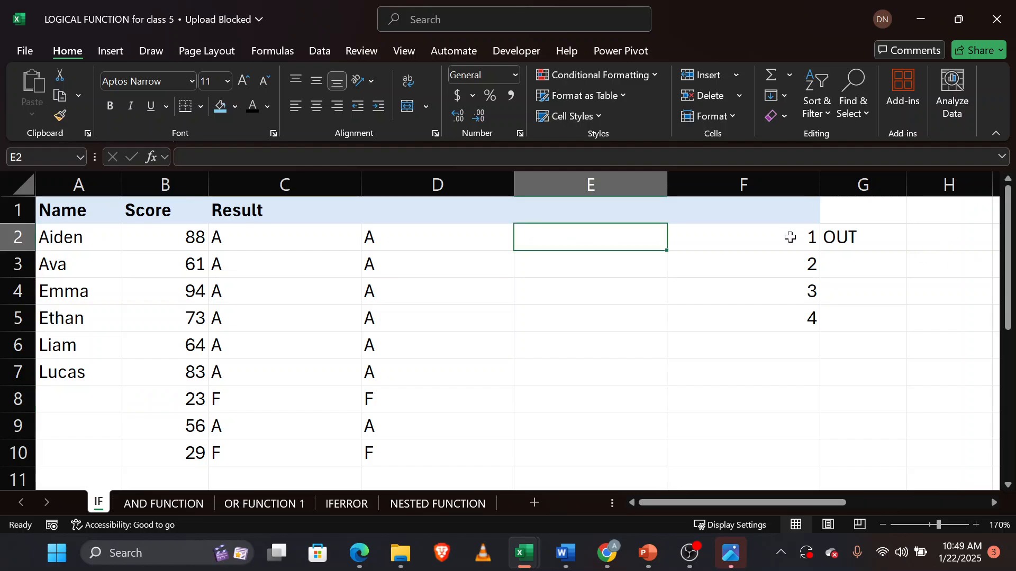
pyautogui.click(789, 235)
pyautogui.moveTo(828, 280); pyautogui.dragTo(873, 323)
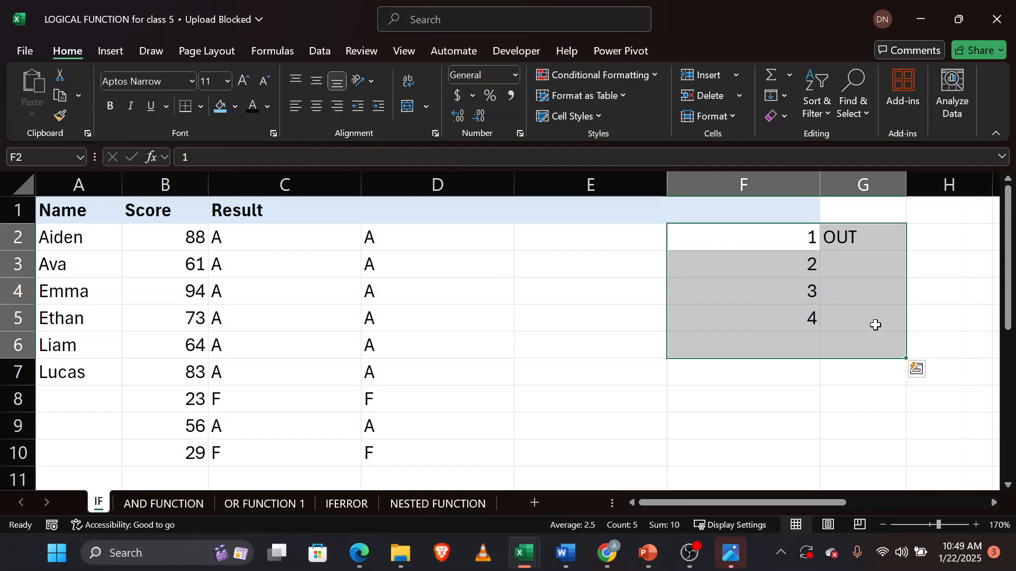
pyautogui.rightClick(875, 324)
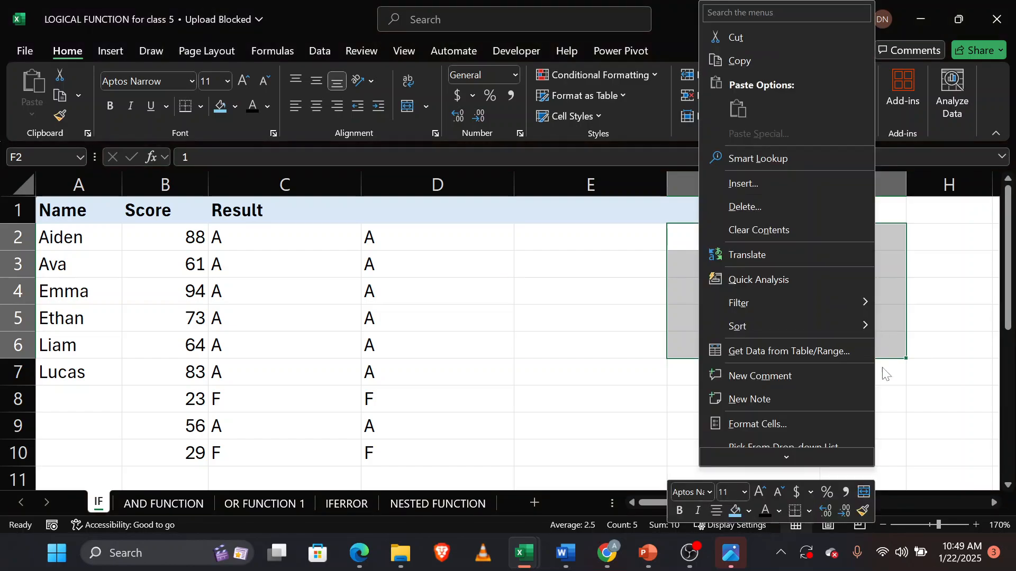
pyautogui.click(791, 227)
# Enter the nested formula =IF(B2>50,"A",IF(B2<50,"D",IF(B2<30,"F",))) in cell E2.
pyautogui.click(587, 242)
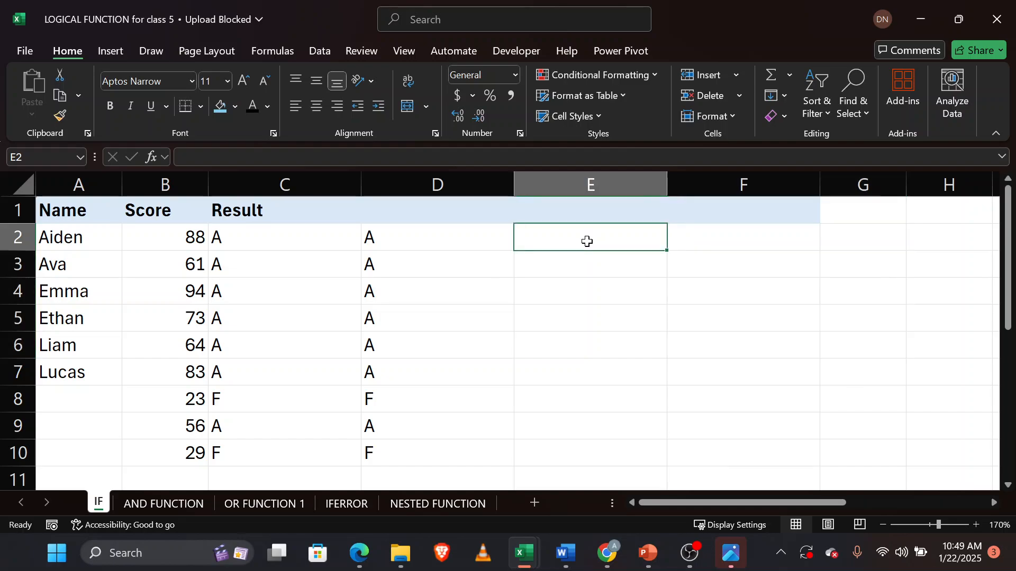
pyautogui.write('=IF(')
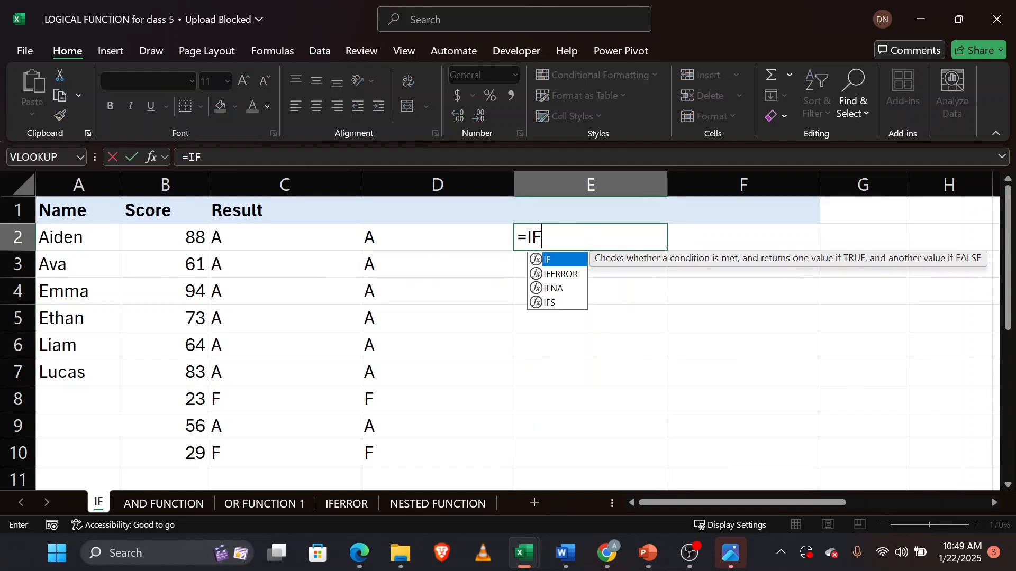
pyautogui.click(184, 239)
pyautogui.write('>50,')
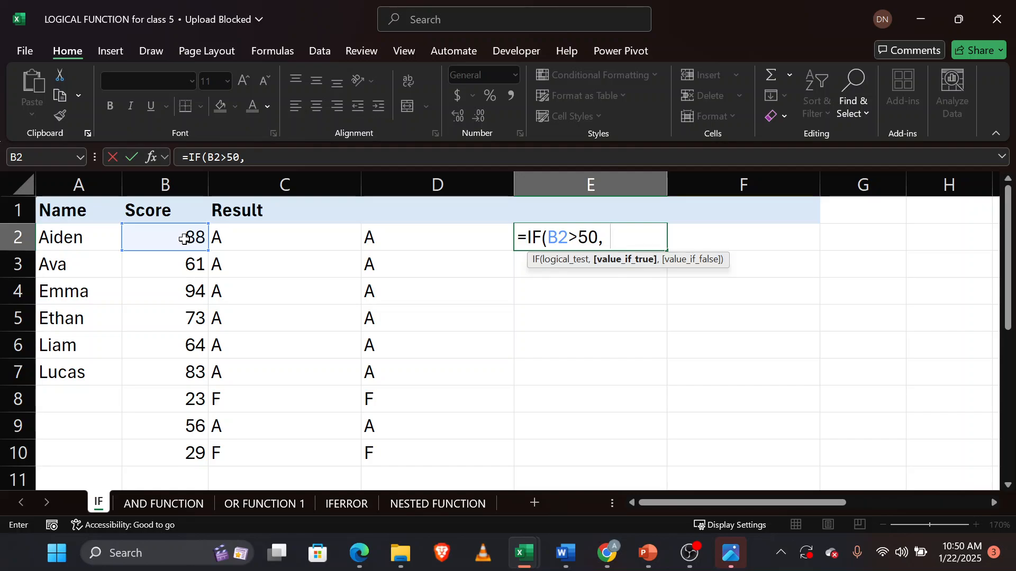
pyautogui.write('"A",')
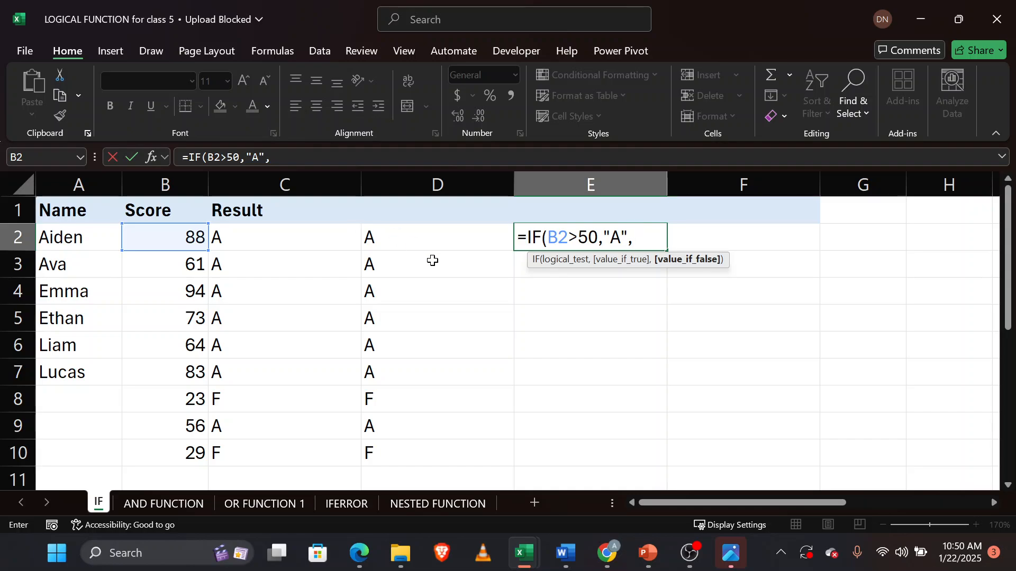
pyautogui.write('IF(')
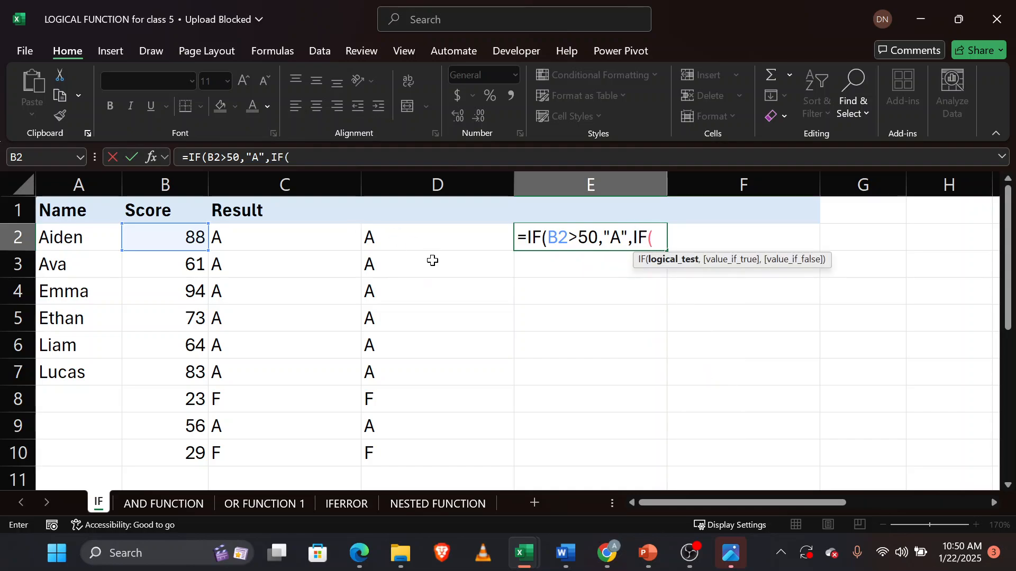
pyautogui.click(167, 234)
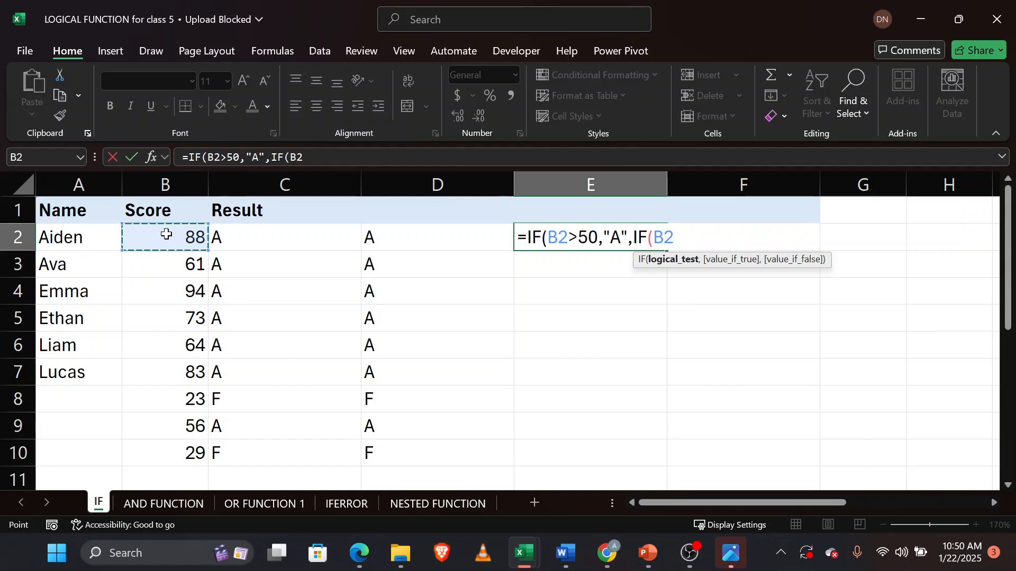
pyautogui.write('<')
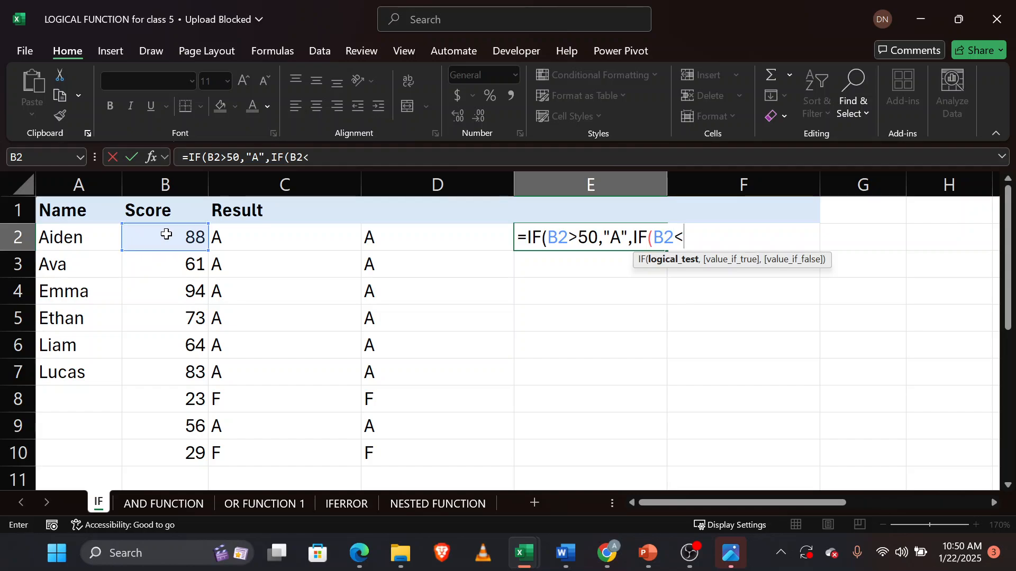
pyautogui.write('50')
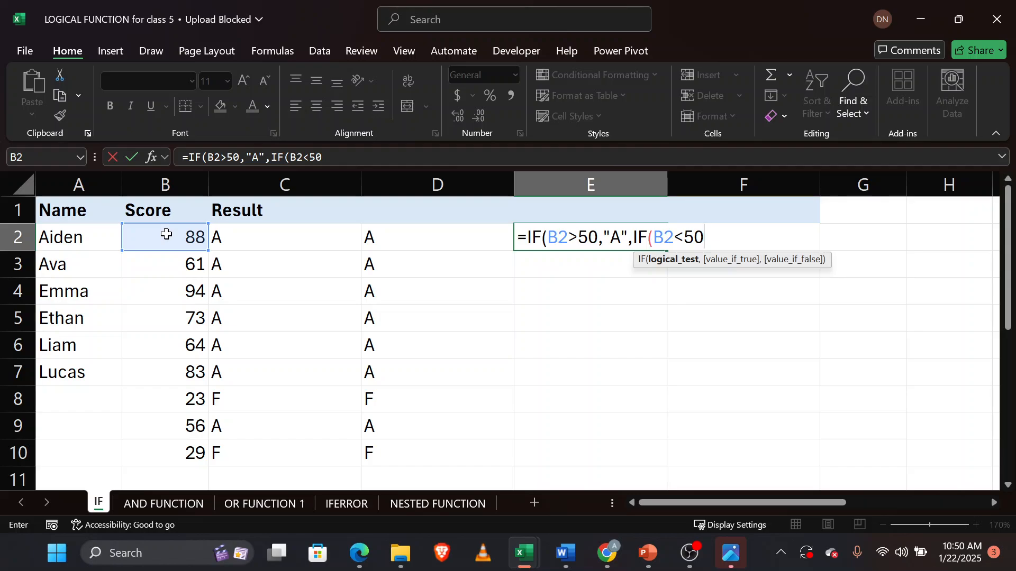
pyautogui.write(',')
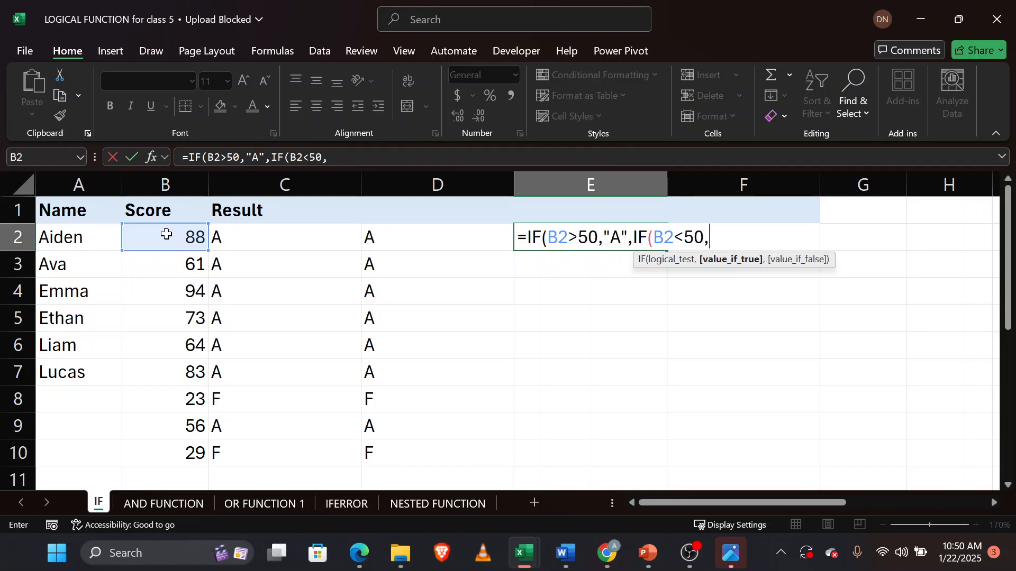
pyautogui.write('"D",I')
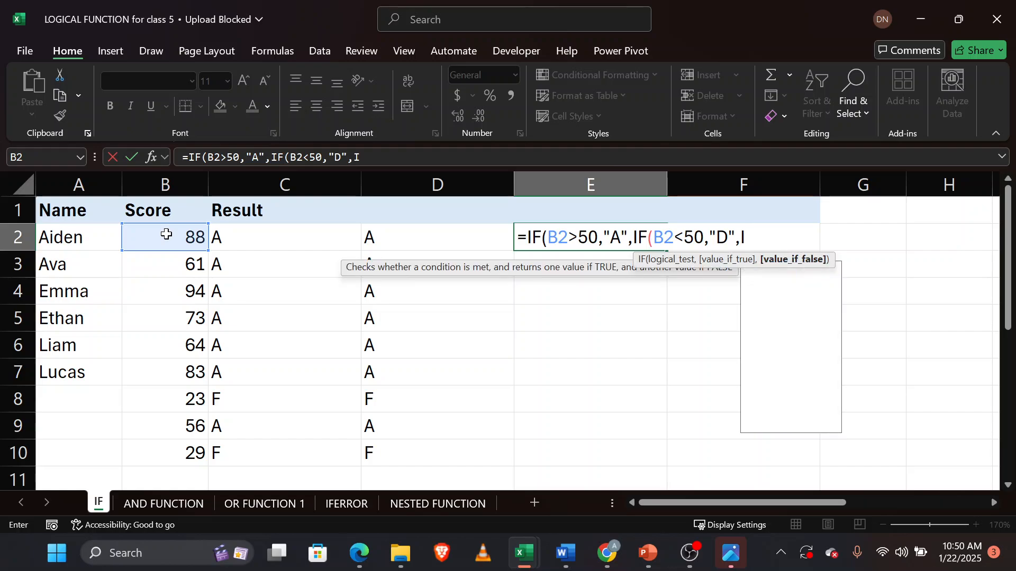
pyautogui.write('F(')
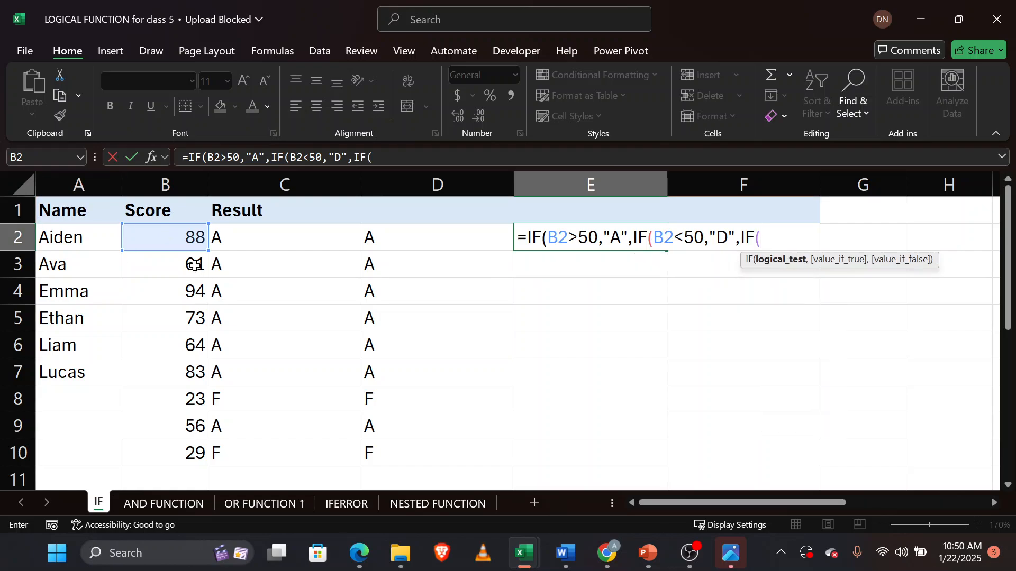
pyautogui.click(196, 237)
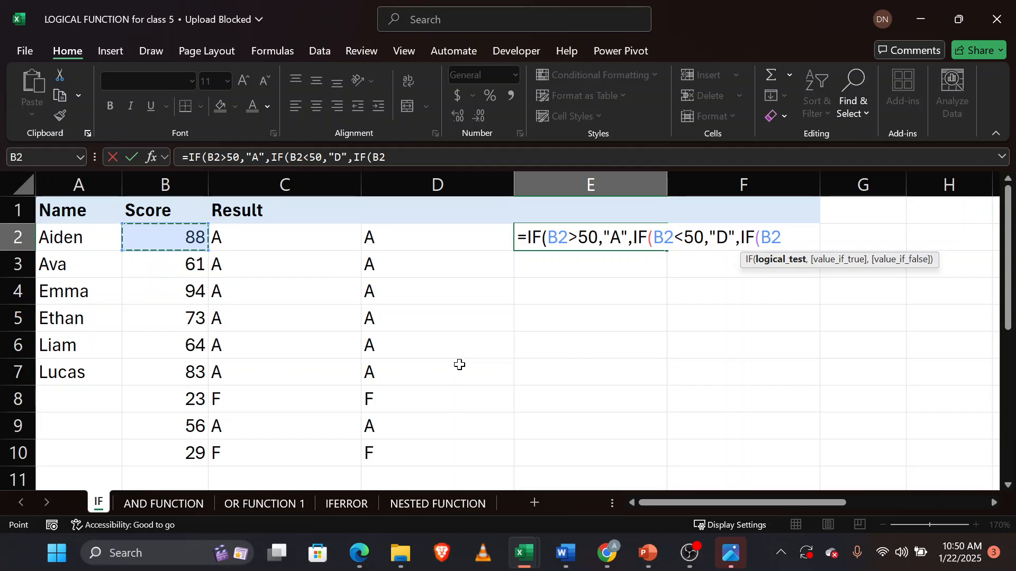
pyautogui.write('<30,')
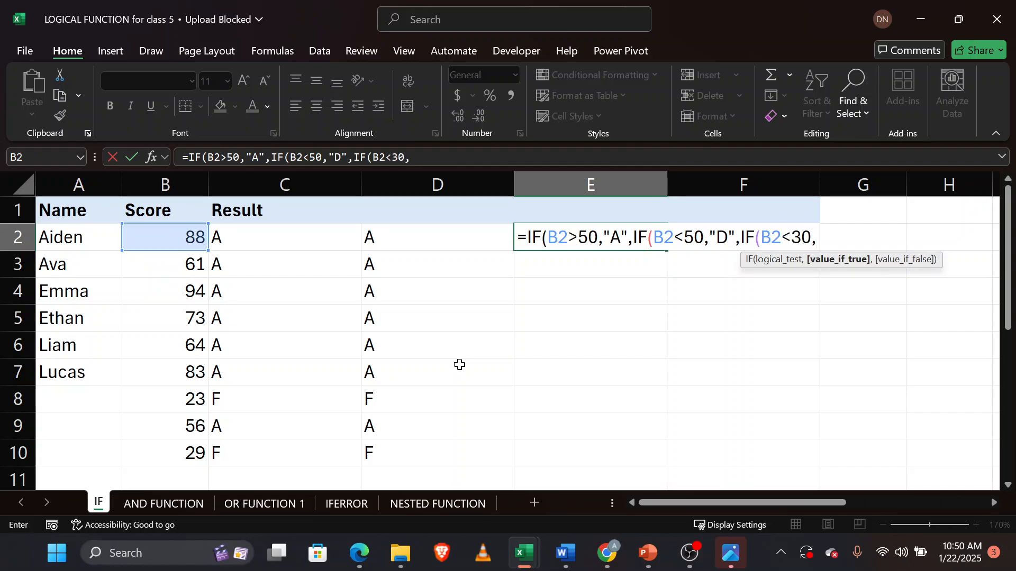
pyautogui.write('"F",')
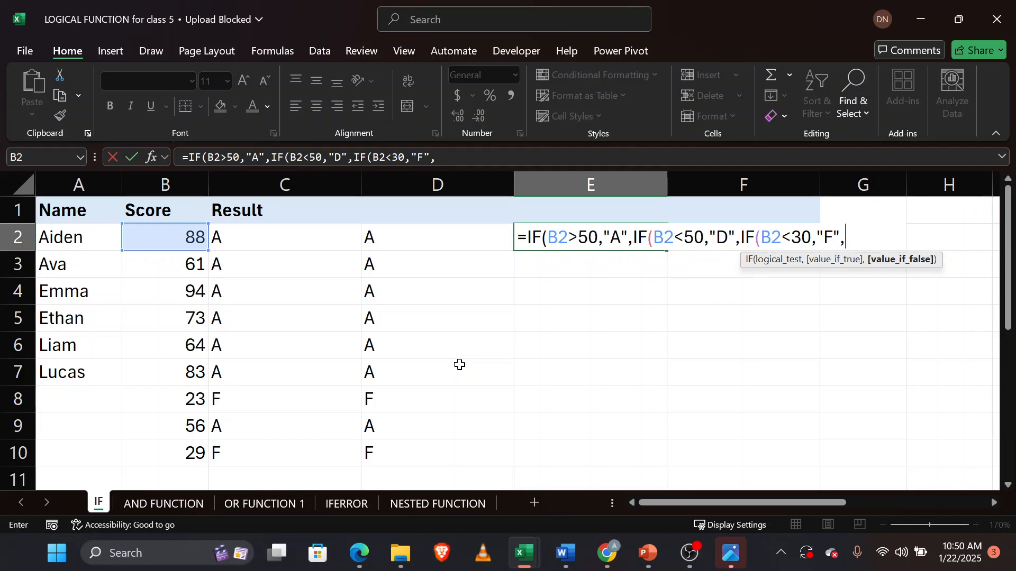
pyautogui.write(')))')
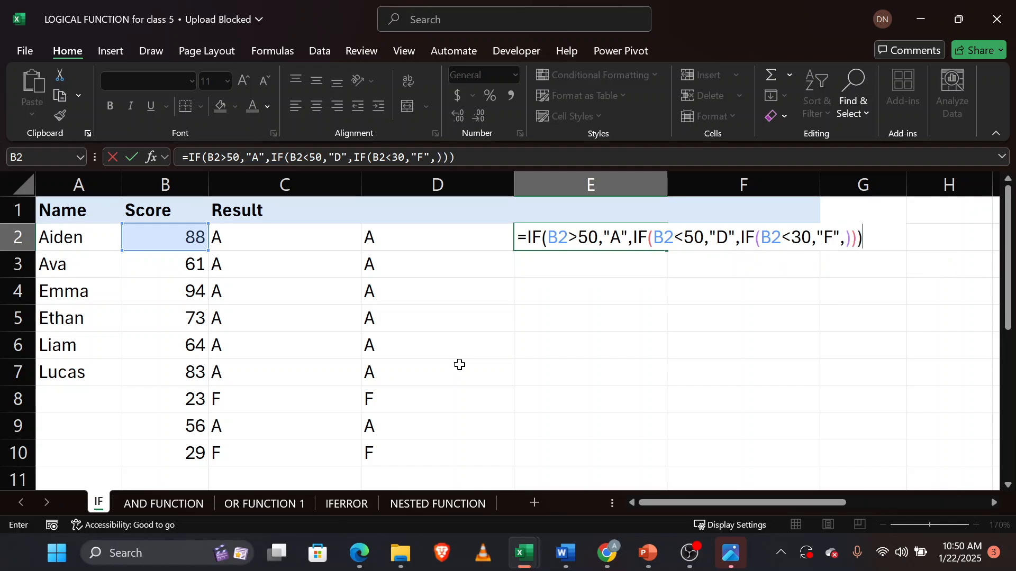
pyautogui.press('Return')
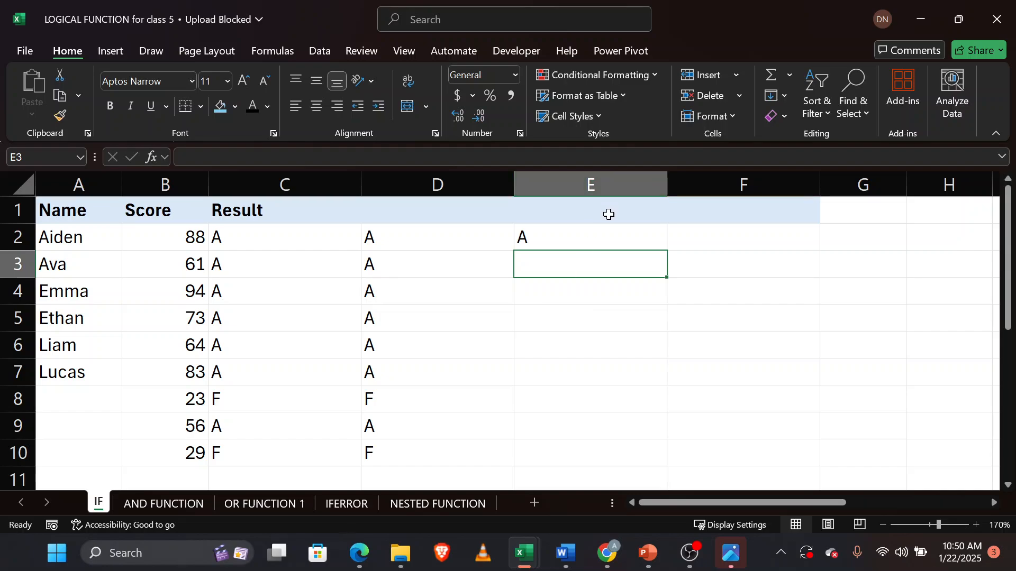
# Fill the E2 formula down through E10 and check the result for the score 23 in E8.
pyautogui.click(605, 232)
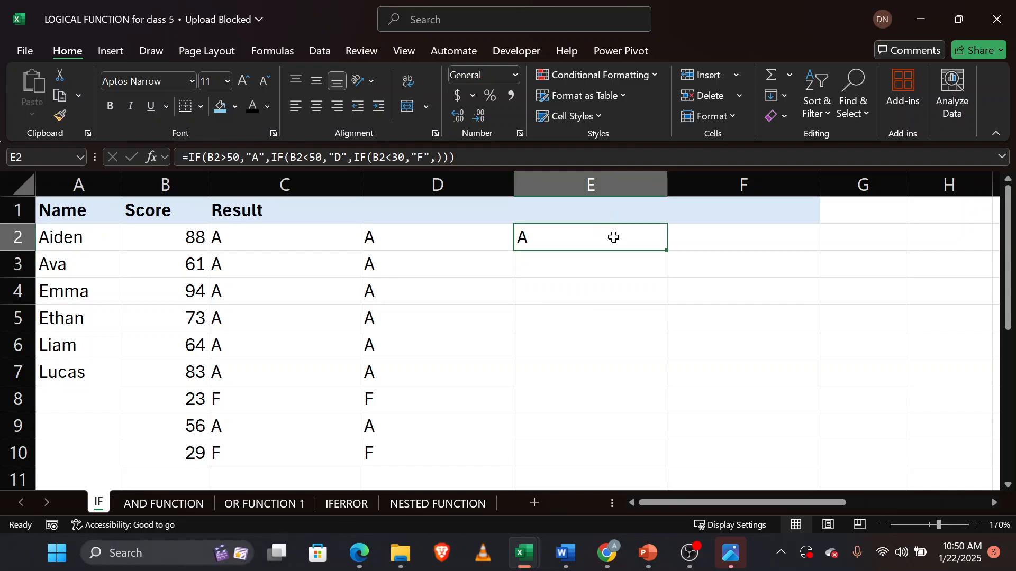
pyautogui.doubleClick(668, 251)
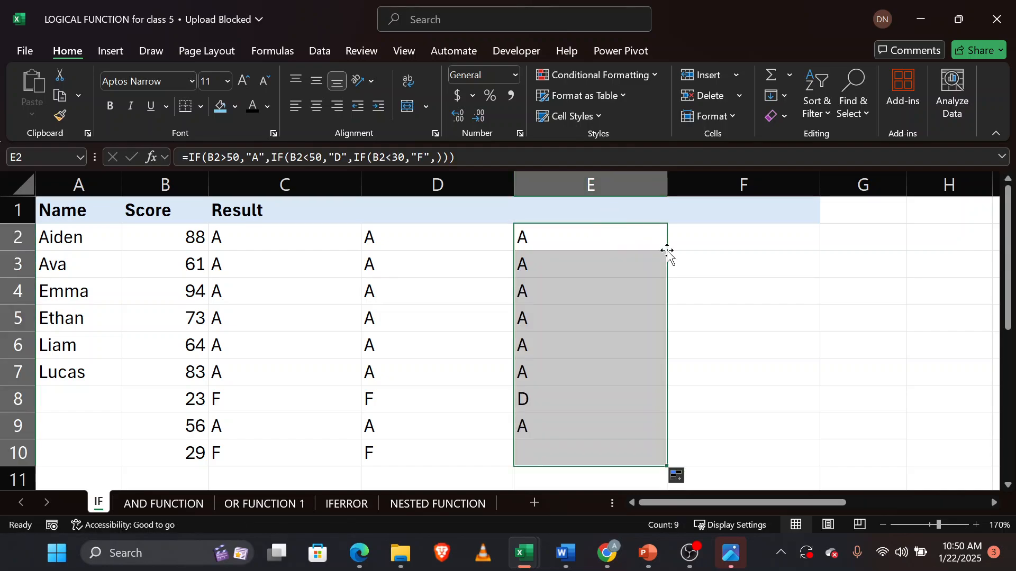
pyautogui.click(541, 398)
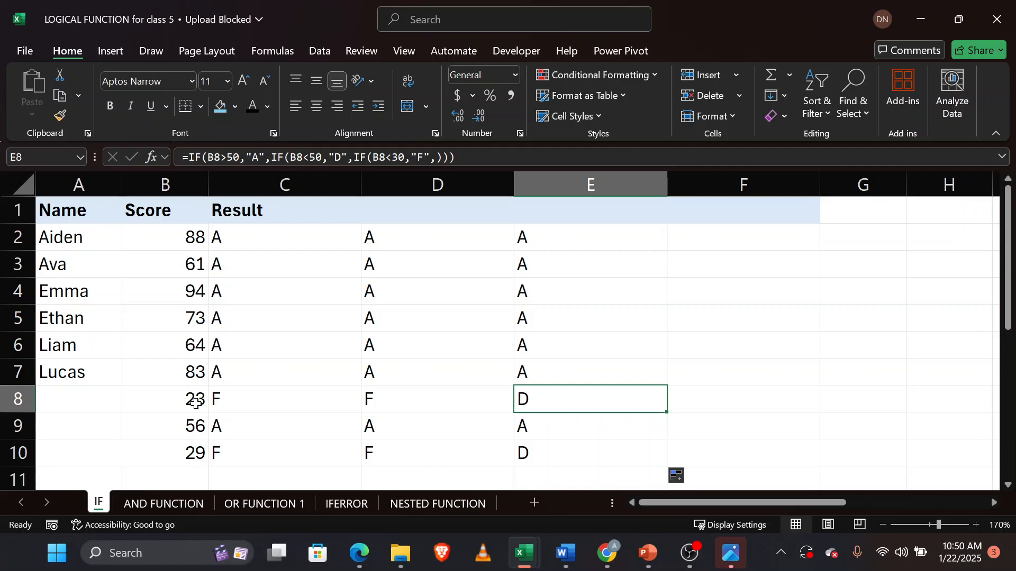
# Enter the nested formula =IF(B2>50,"A",IF(B2<30,"F",IF(B2<50,"D",))) in cell F2, checking the less-than-30 condition before less-than-50.
pyautogui.click(751, 244)
pyautogui.write('=')
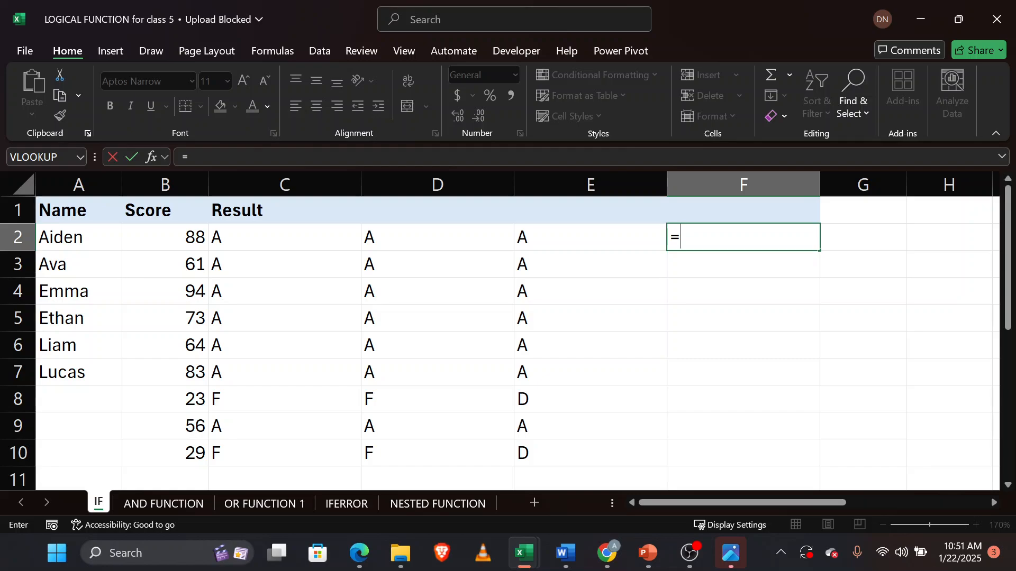
pyautogui.write('IF(')
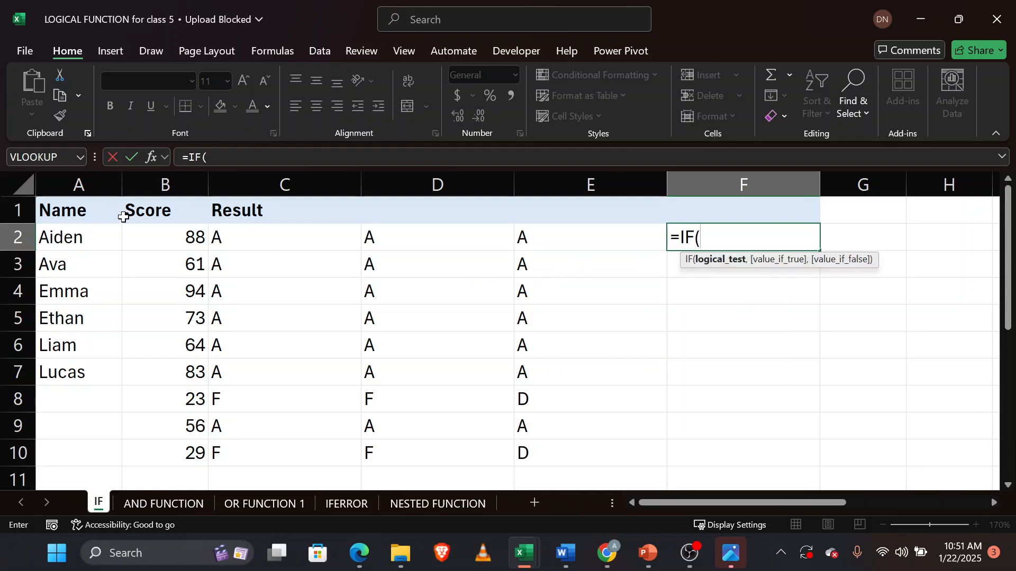
pyautogui.click(153, 245)
pyautogui.write('>')
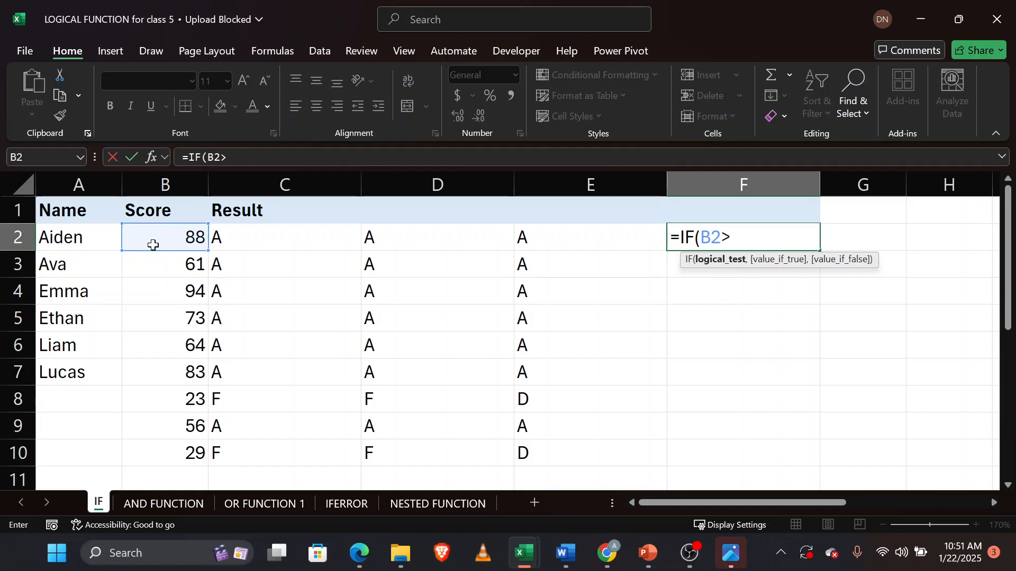
pyautogui.write('50,"A')
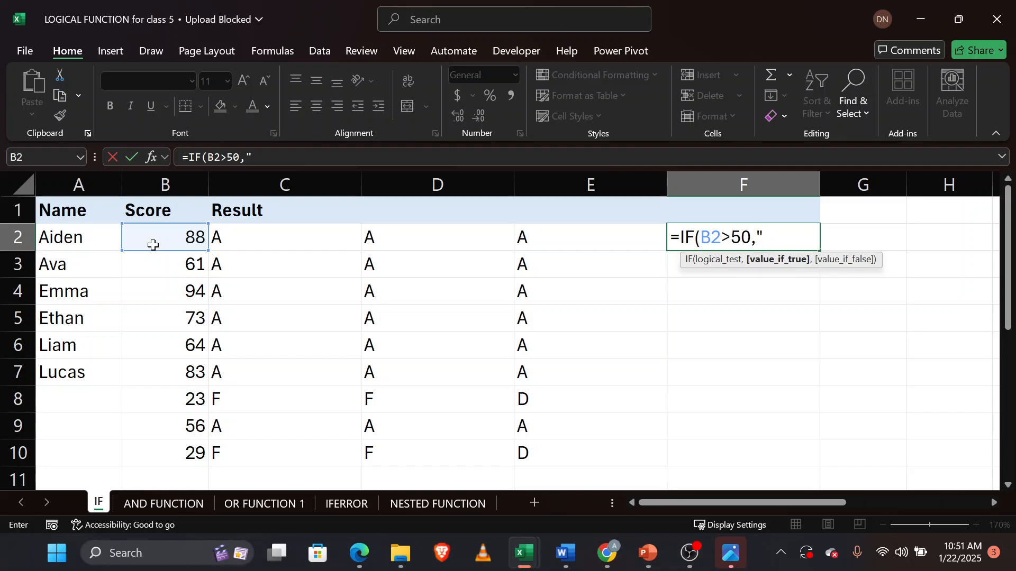
pyautogui.write('",')
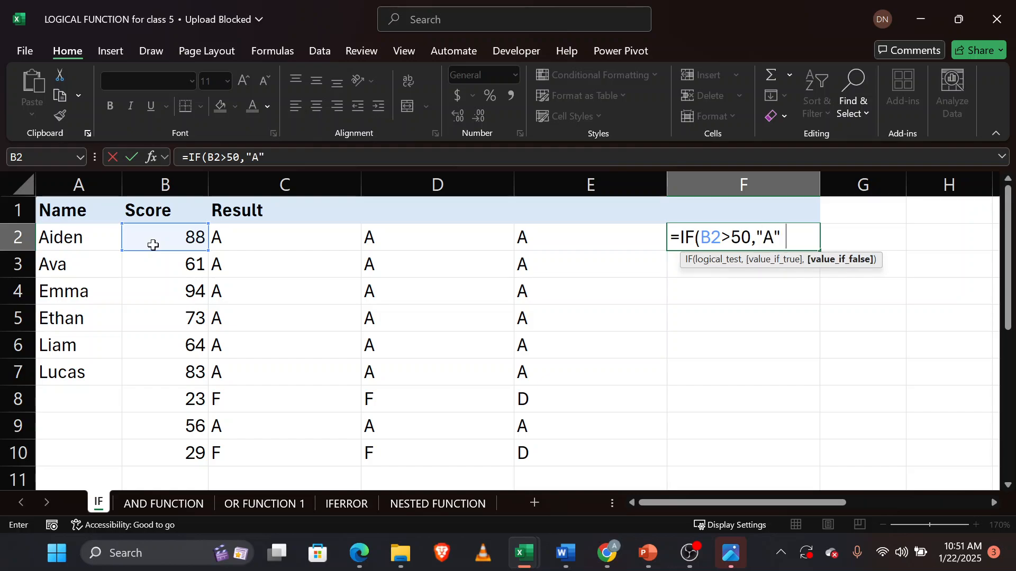
pyautogui.write('IF')
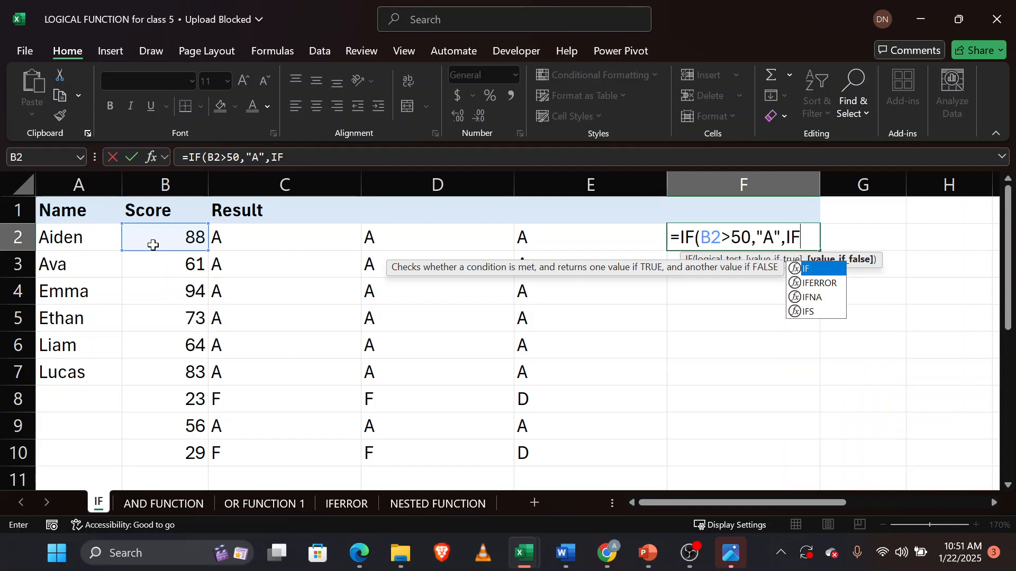
pyautogui.write('(')
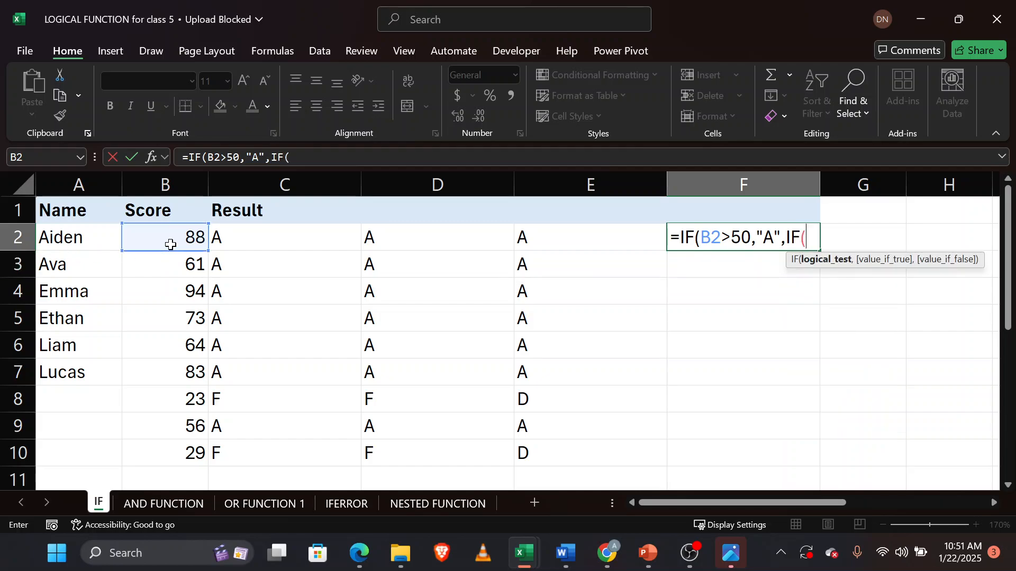
pyautogui.click(170, 242)
pyautogui.write('<')
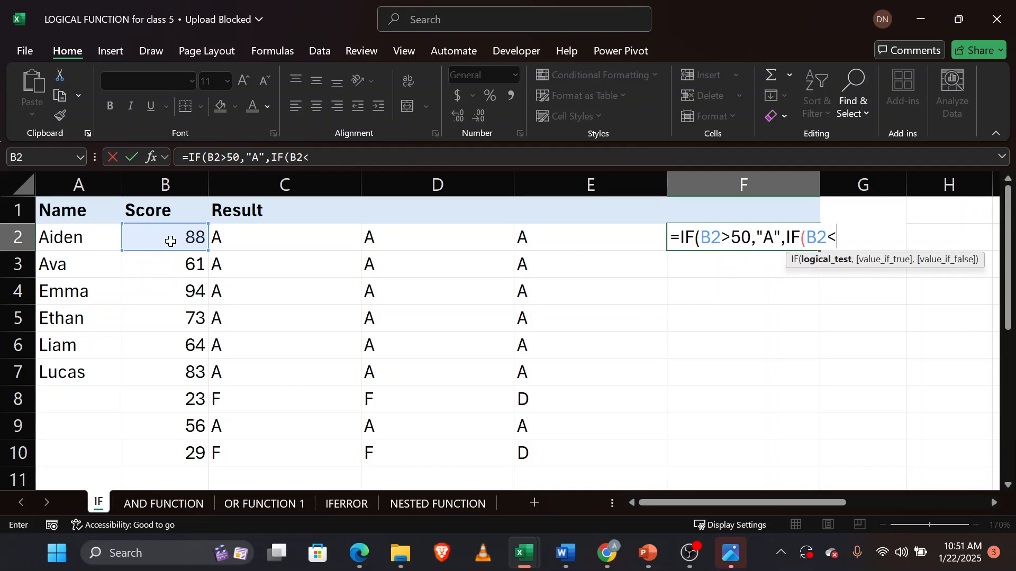
pyautogui.write('30,')
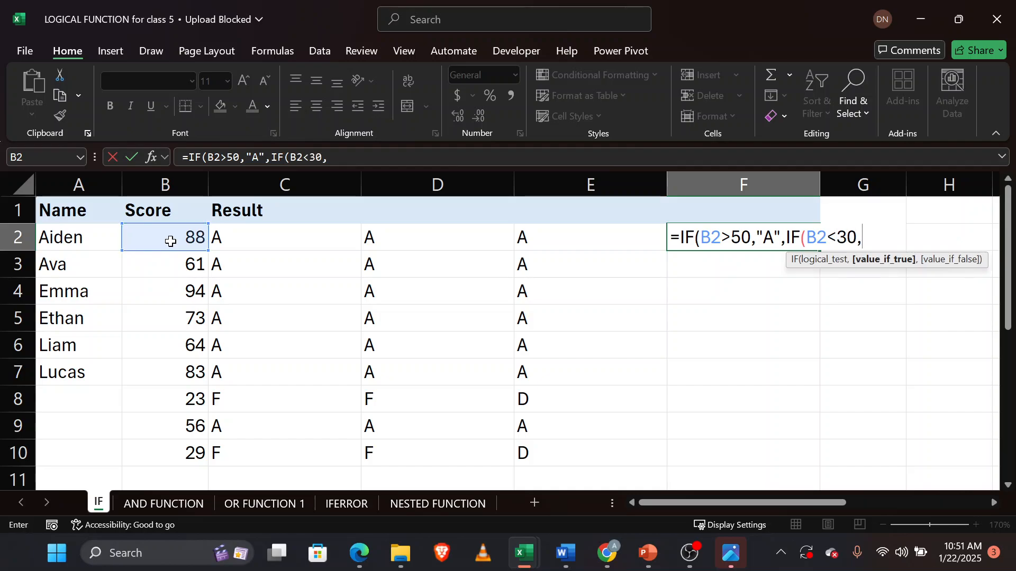
pyautogui.write('"F",')
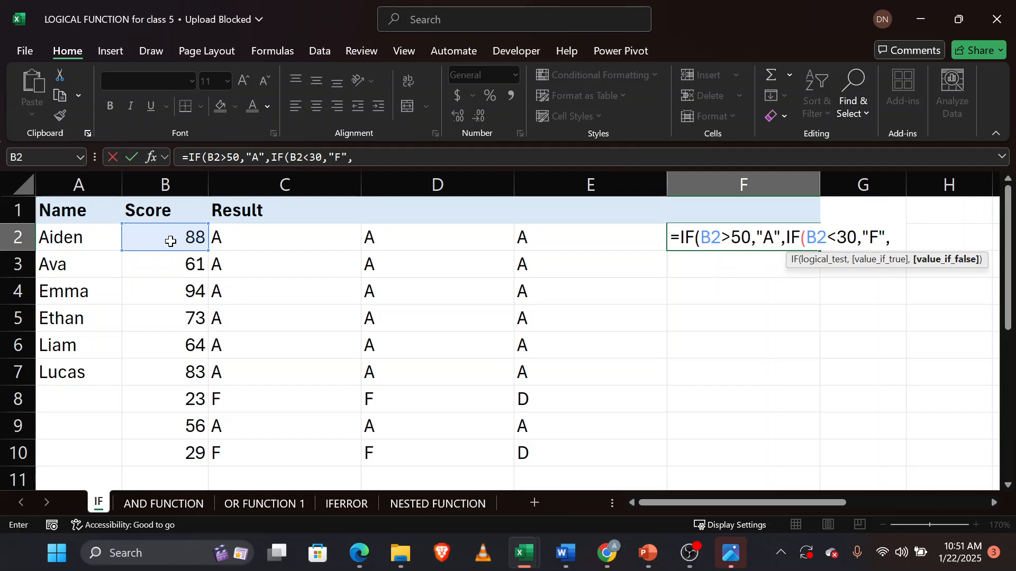
pyautogui.write('IF(')
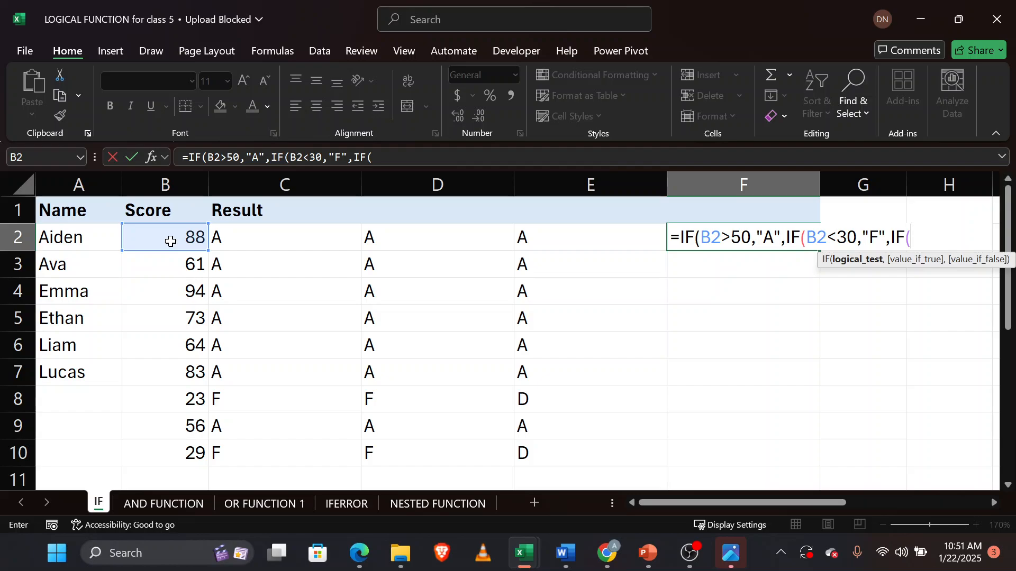
pyautogui.click(183, 236)
pyautogui.write('<50')
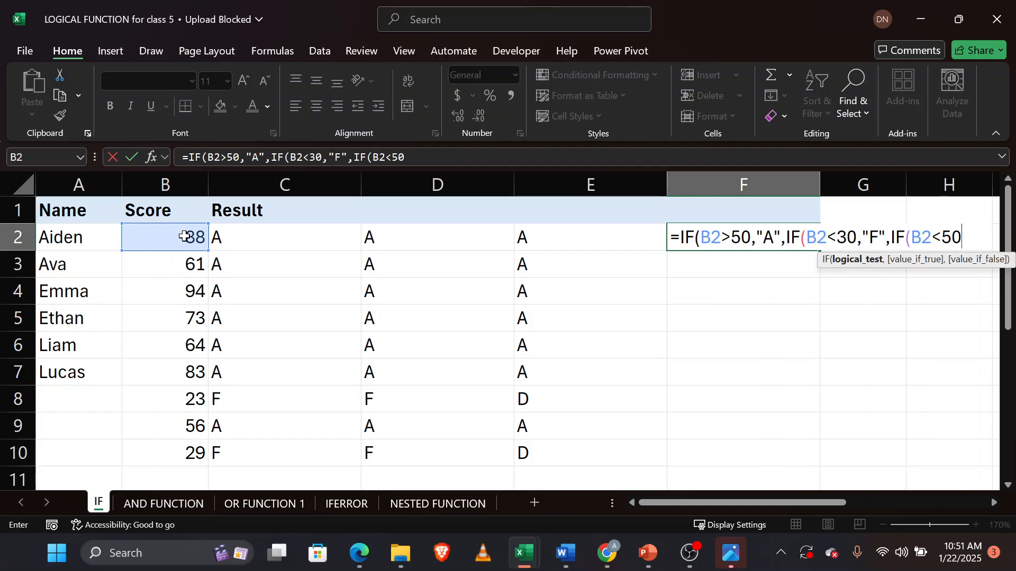
pyautogui.write('"')
pyautogui.write('D')
pyautogui.press('BackSpace')
pyautogui.press('BackSpace')
pyautogui.write(',"')
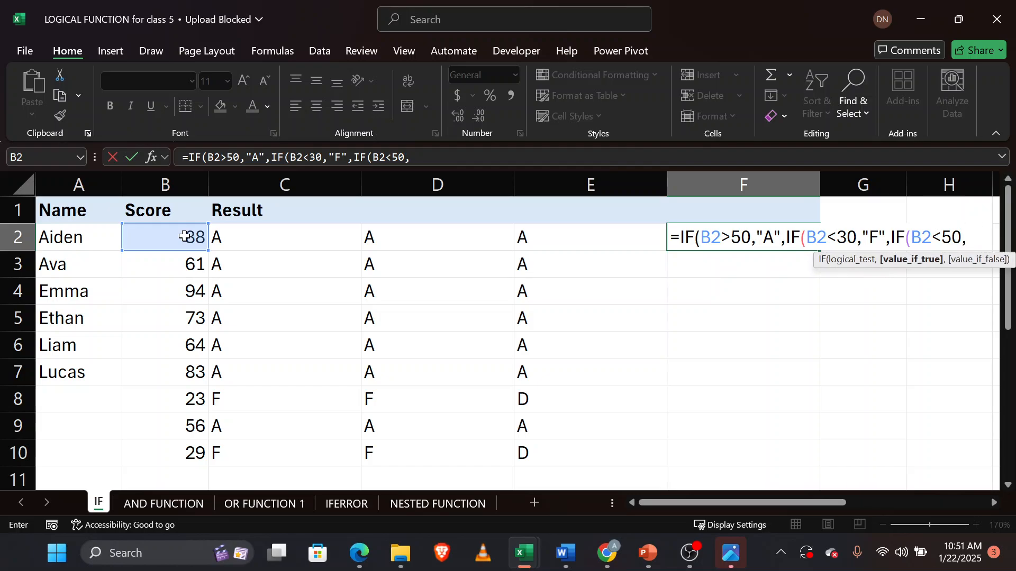
pyautogui.write('D",')
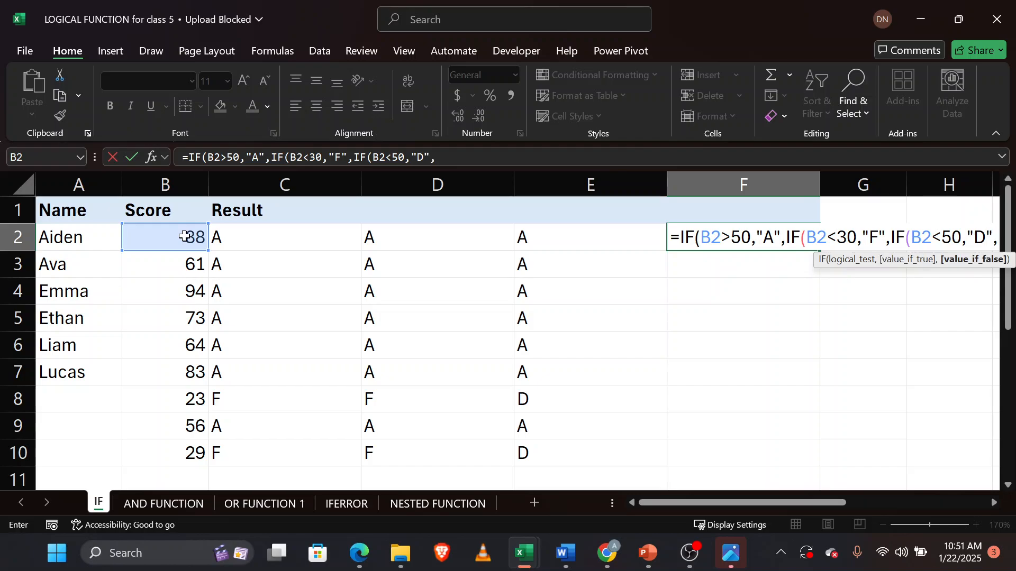
pyautogui.write(')))')
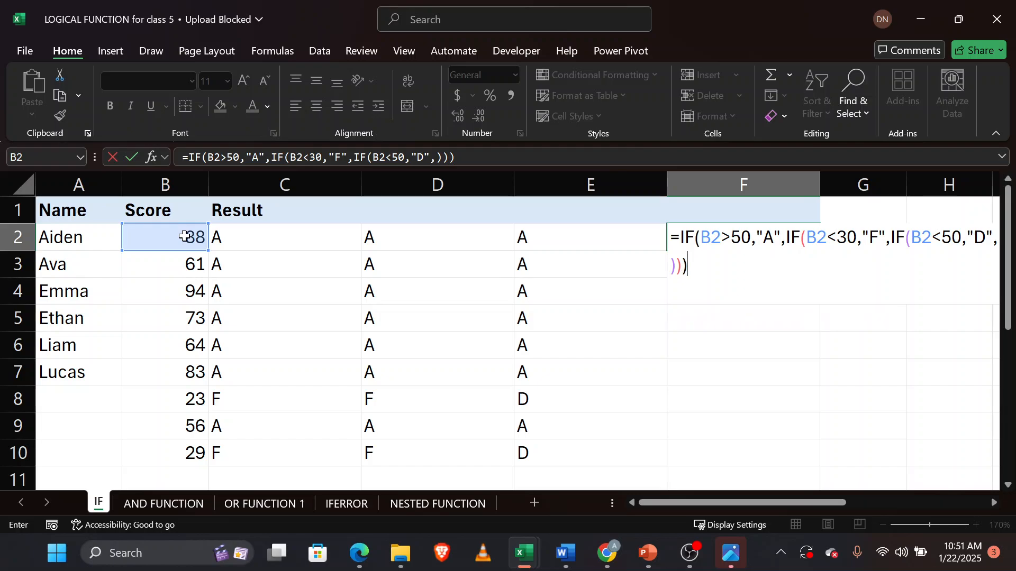
pyautogui.press('Return')
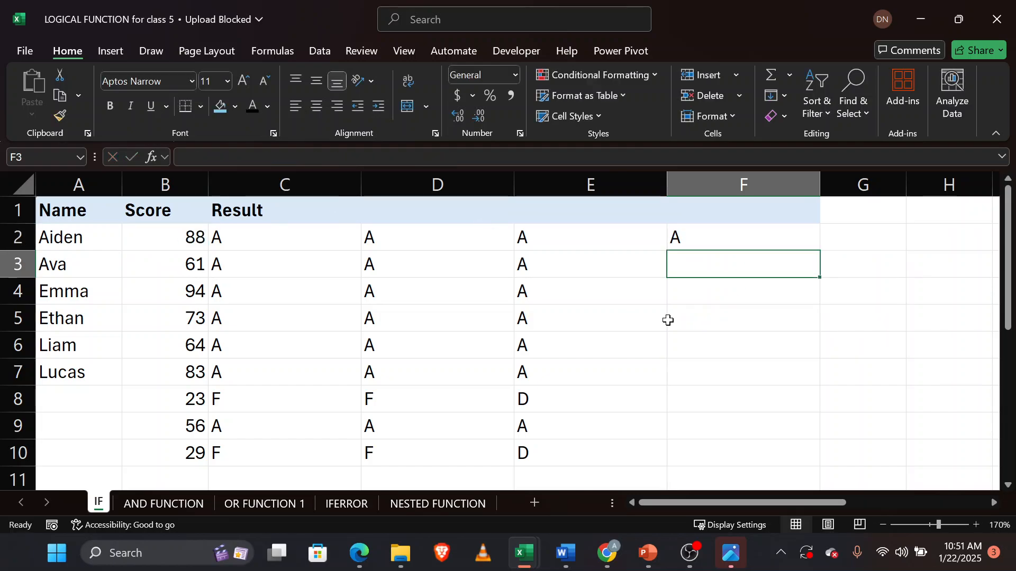
# Fill the F2 formula down through F10 and compare the F8 and E8 results for the score 23.
pyautogui.click(782, 242)
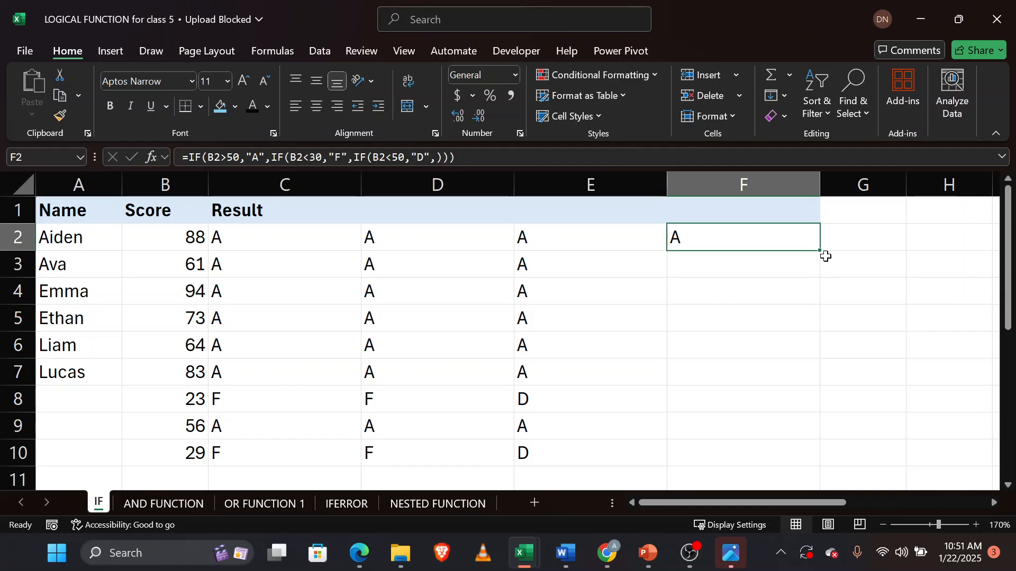
pyautogui.doubleClick(820, 254)
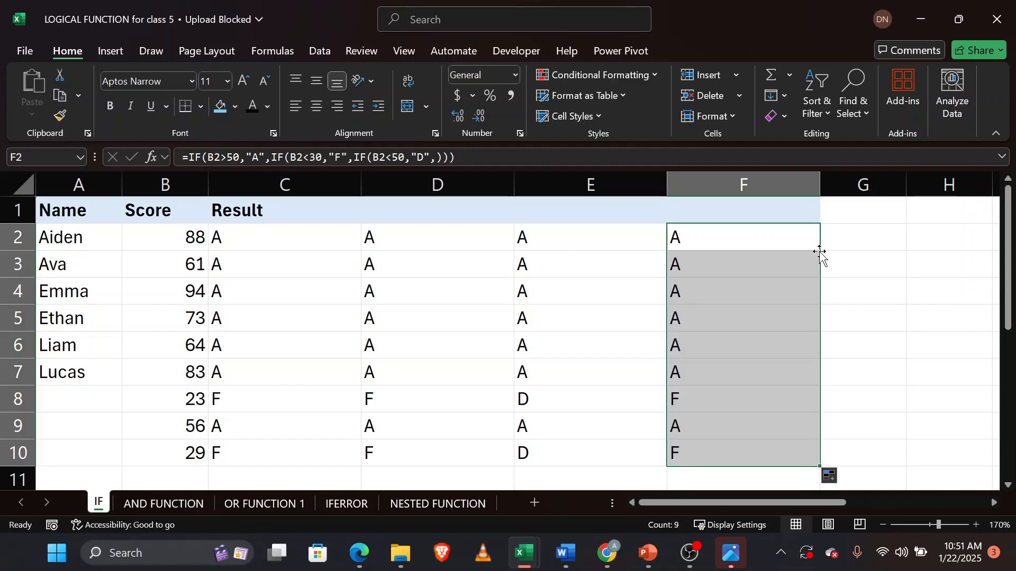
pyautogui.click(705, 401)
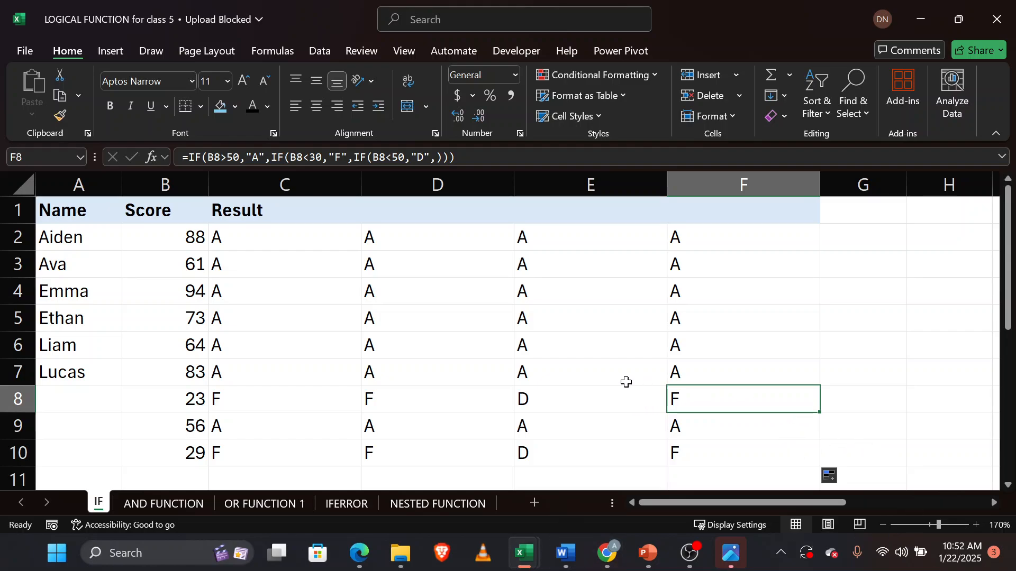
pyautogui.click(571, 398)
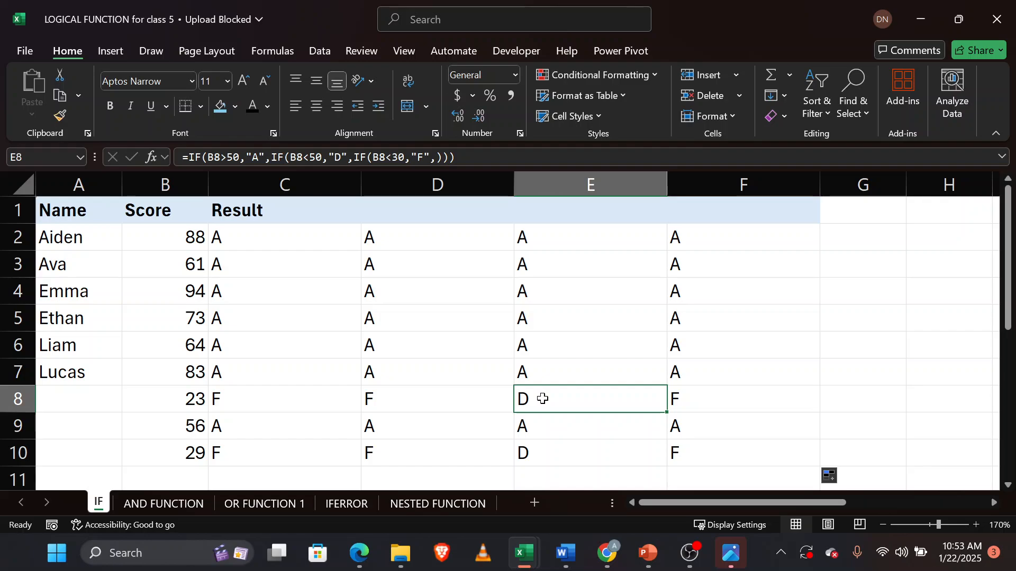
# Switch to the Google Meet window to scroll through the participant list, then return to the LOGICAL FUNCTION workbook.
pyautogui.moveTo(359, 553)
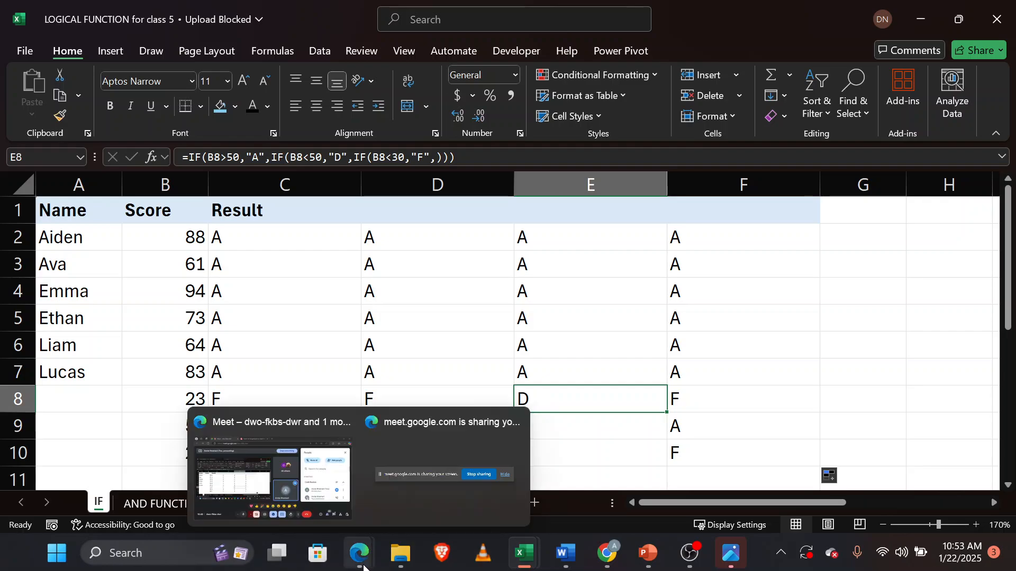
pyautogui.click(235, 472)
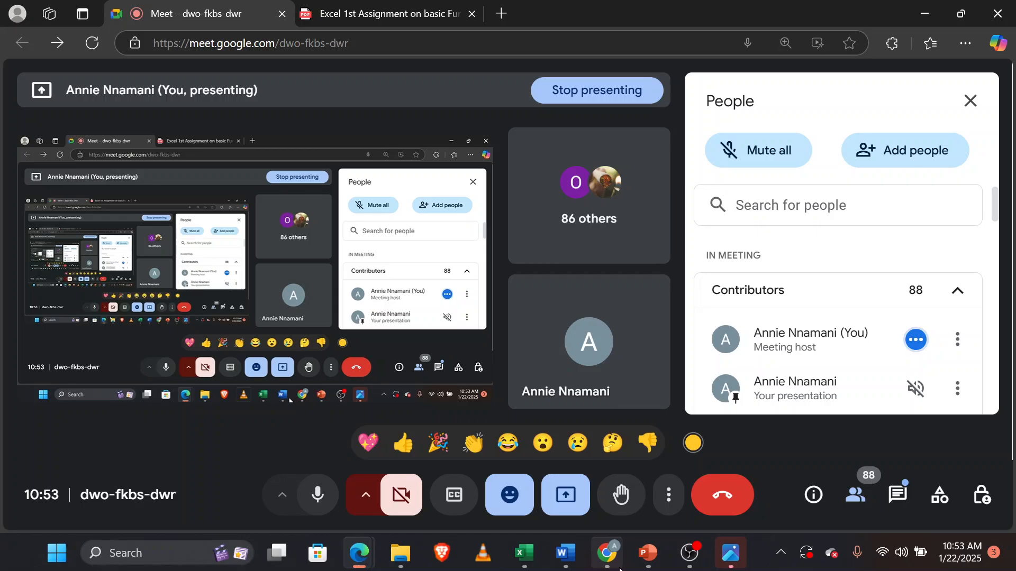
pyautogui.click(524, 553)
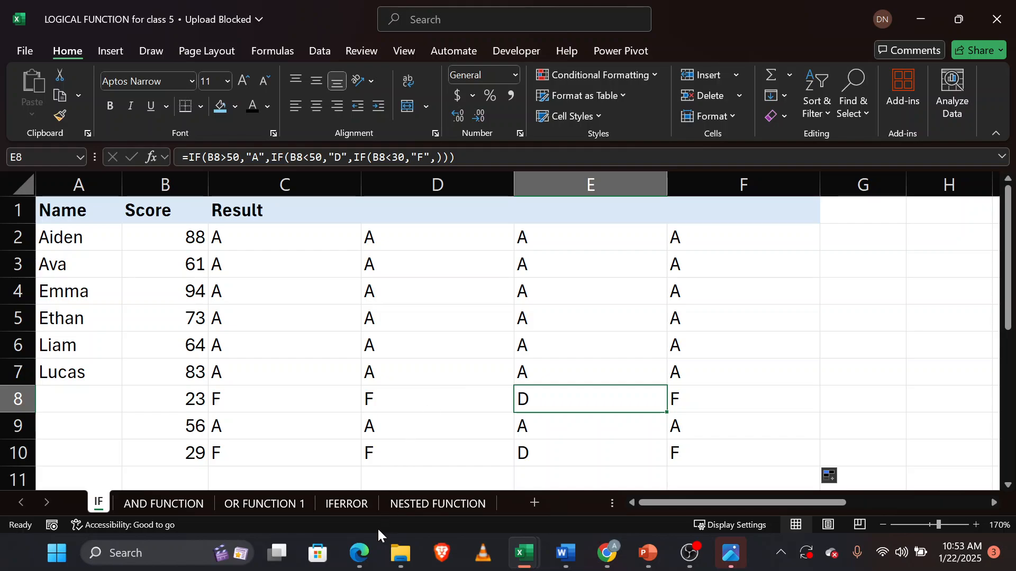
pyautogui.moveTo(359, 553)
pyautogui.click(331, 521)
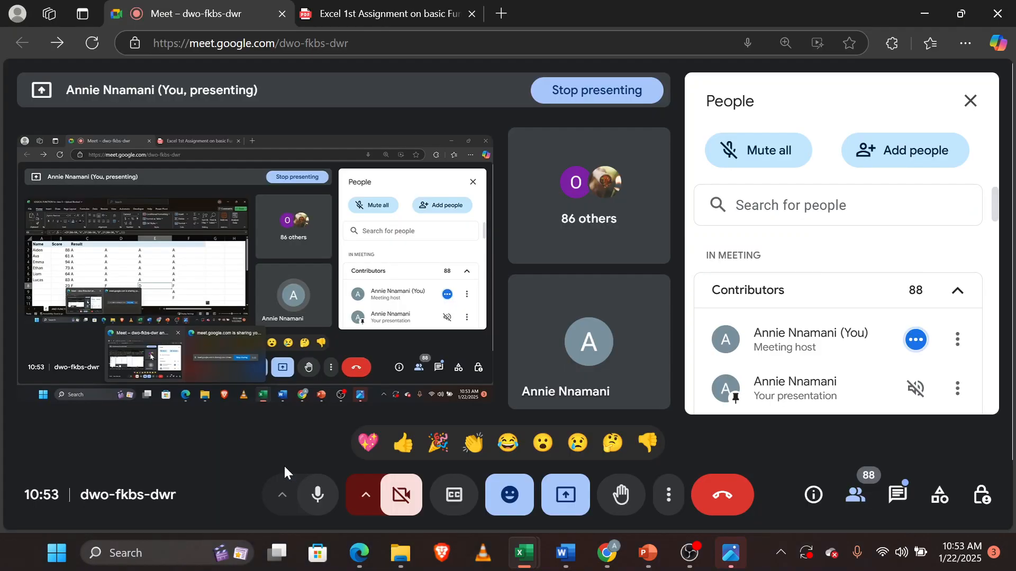
pyautogui.scroll(-5, 846, 355)
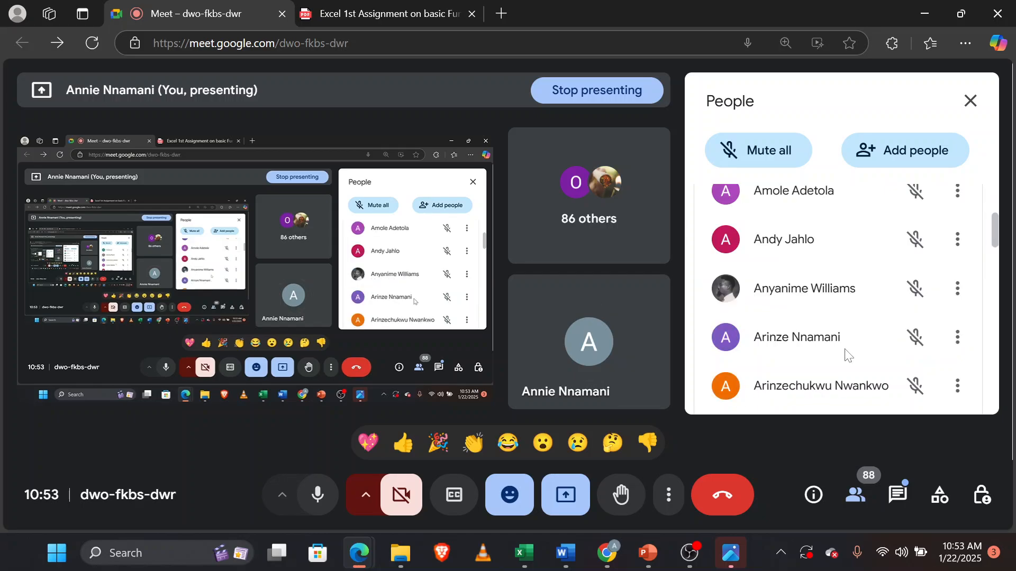
pyautogui.scroll(-4, 846, 355)
pyautogui.scroll(-4, 847, 354)
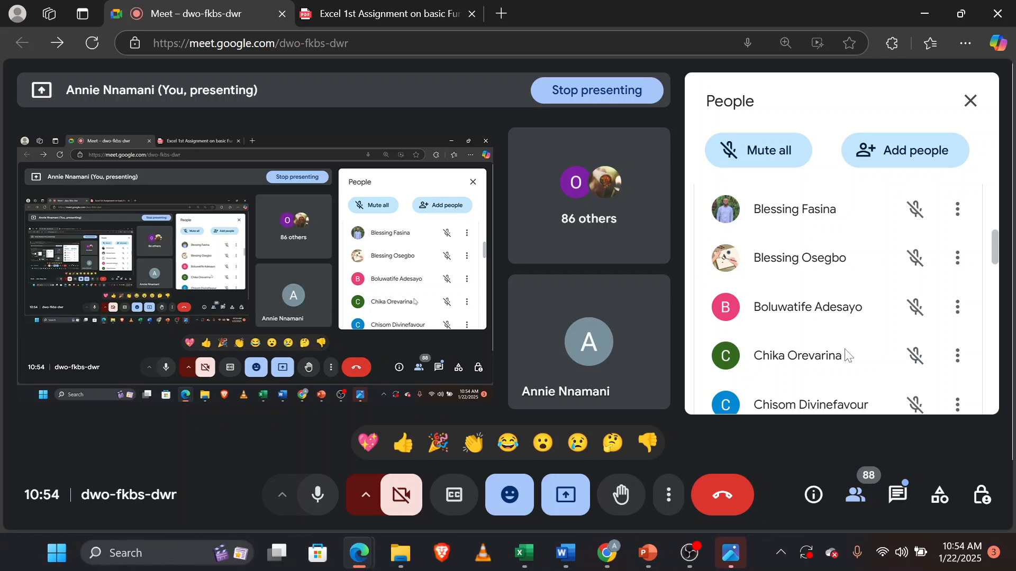
pyautogui.scroll(-2, 847, 355)
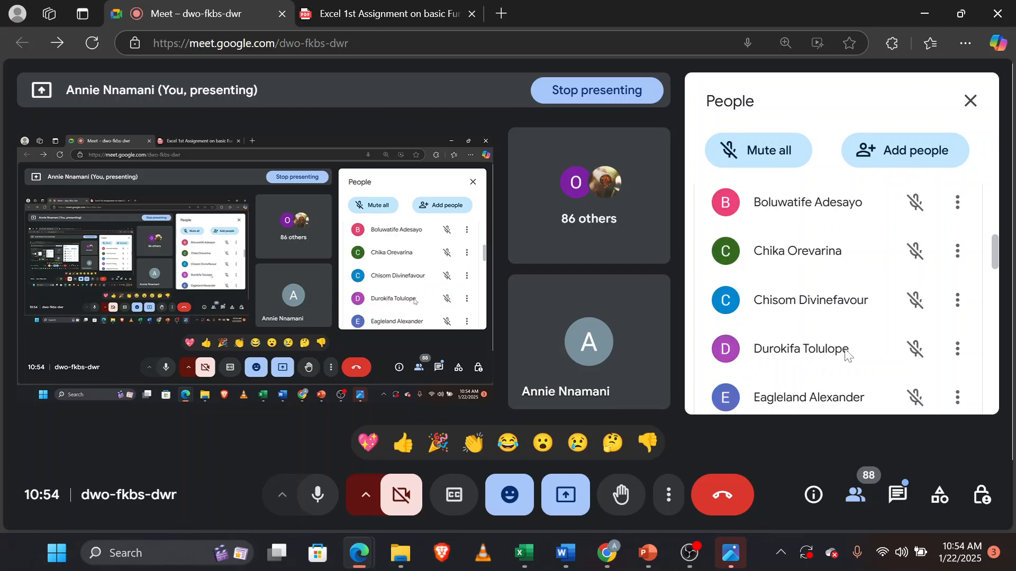
pyautogui.scroll(15, 848, 356)
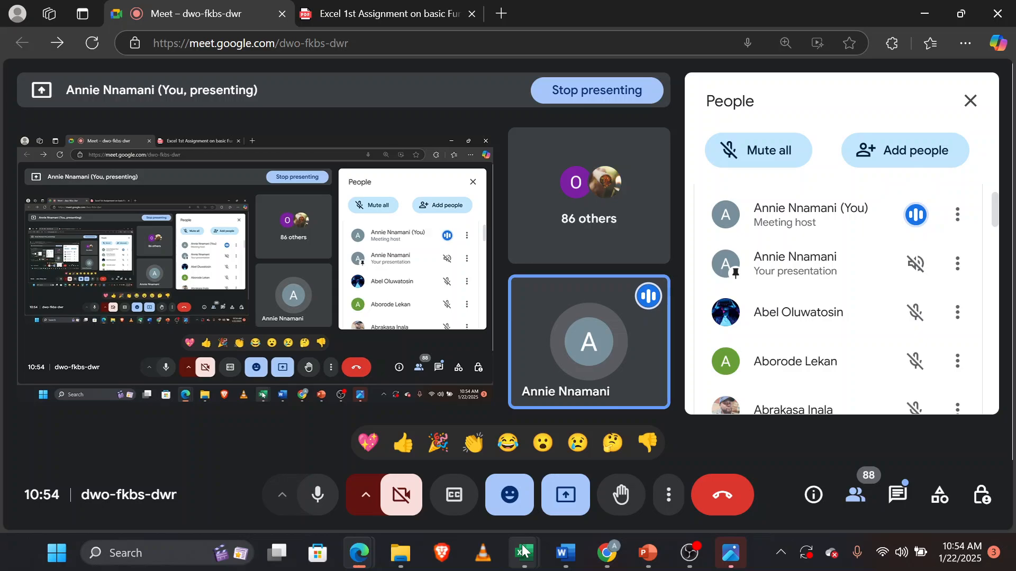
pyautogui.moveTo(521, 554)
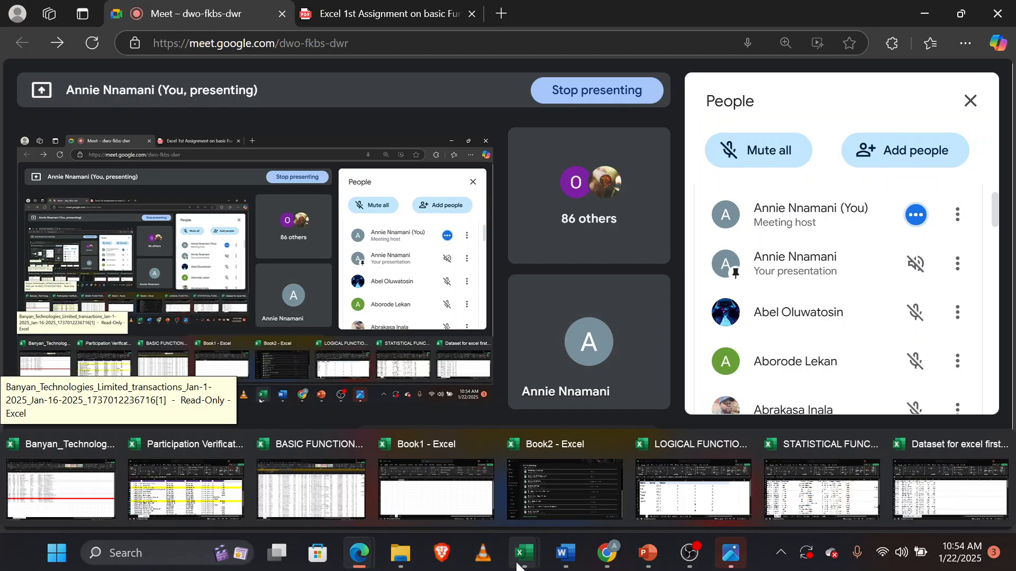
pyautogui.click(699, 505)
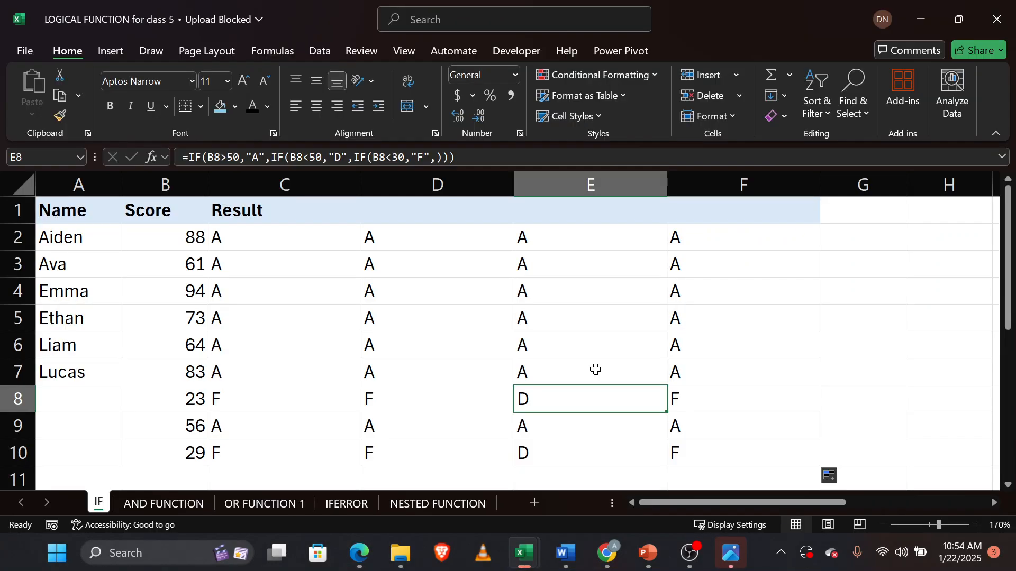
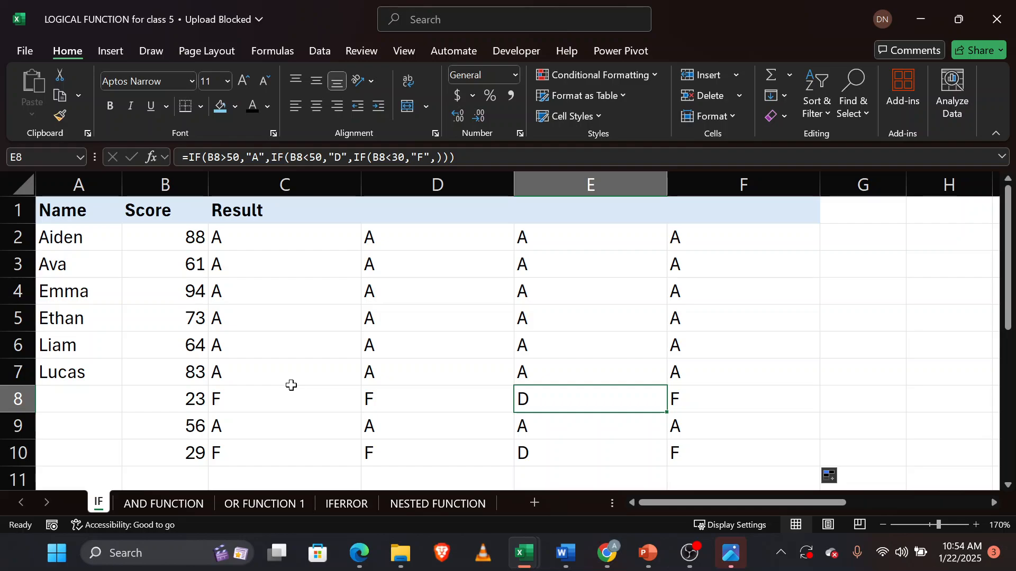
# Autofit column L so the Delivery Status header fits.
pyautogui.scroll(-1, 291, 385)
pyautogui.scroll(-1, 291, 386)
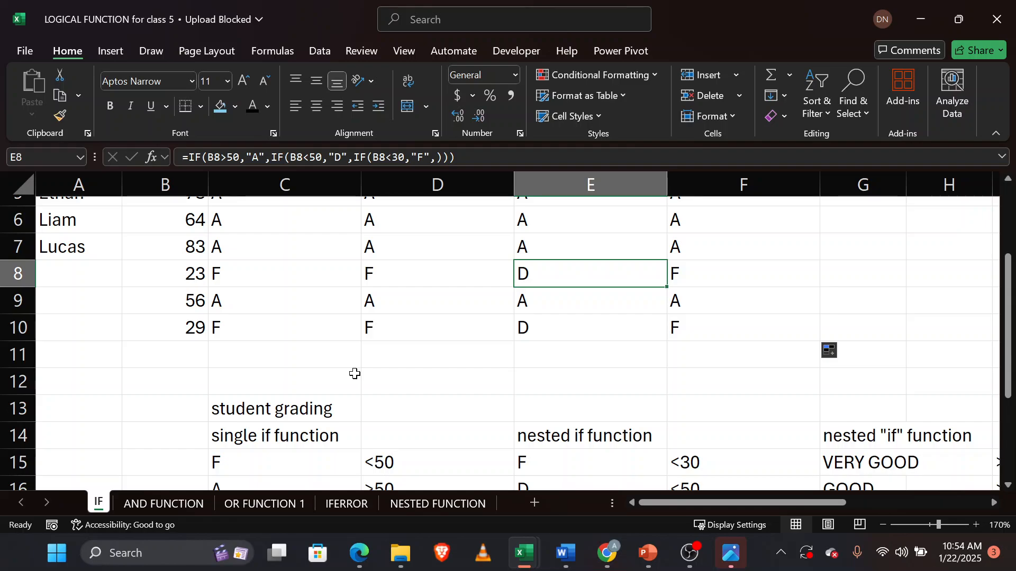
pyautogui.scroll(3, 547, 404)
pyautogui.hscroll(4, 548, 405)
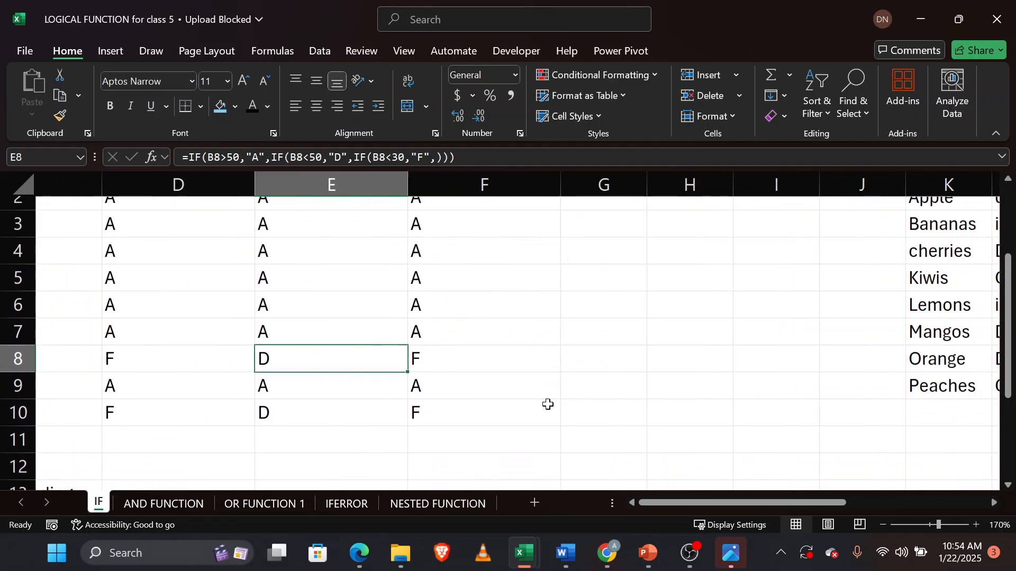
pyautogui.hscroll(3, 548, 405)
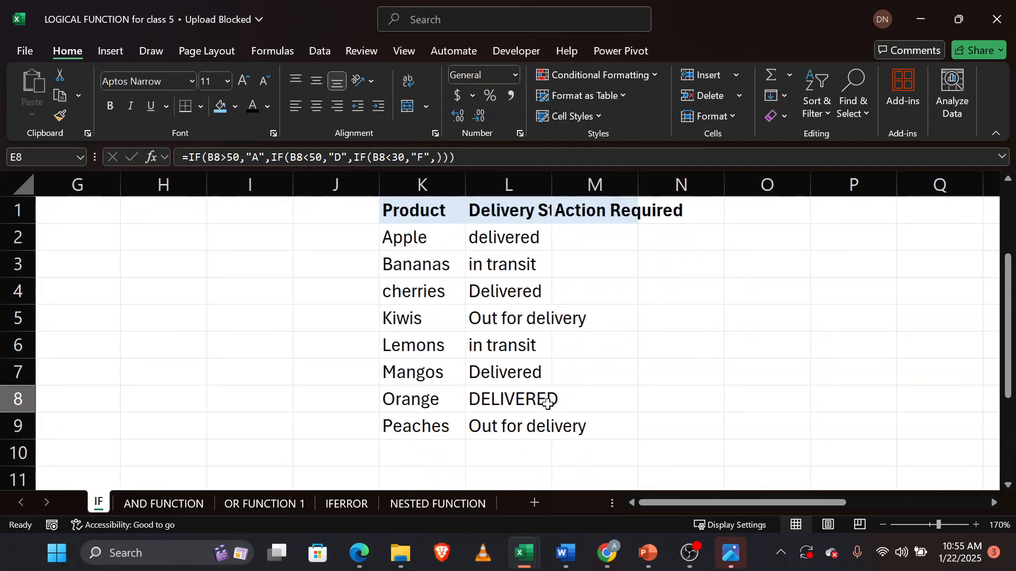
pyautogui.scroll(-1, 548, 404)
pyautogui.scroll(1, 499, 331)
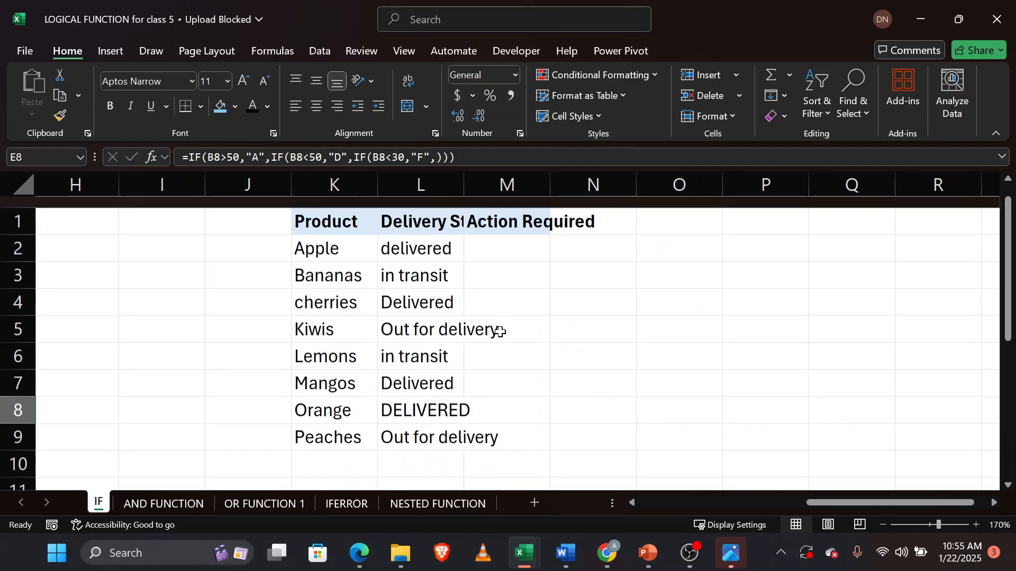
pyautogui.click(441, 183)
pyautogui.moveTo(441, 183); pyautogui.dragTo(466, 182)
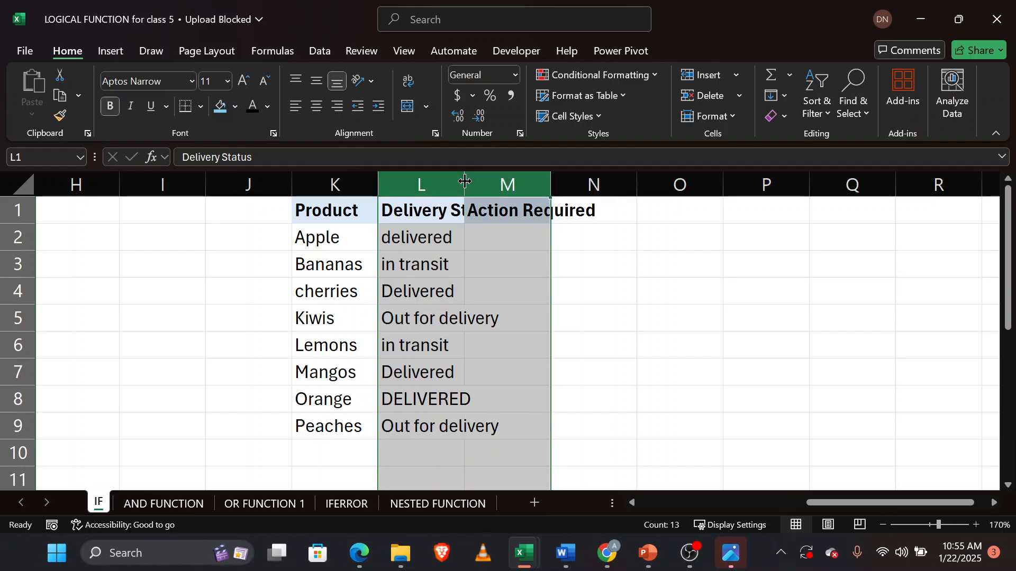
pyautogui.doubleClick(464, 184)
pyautogui.click(834, 255)
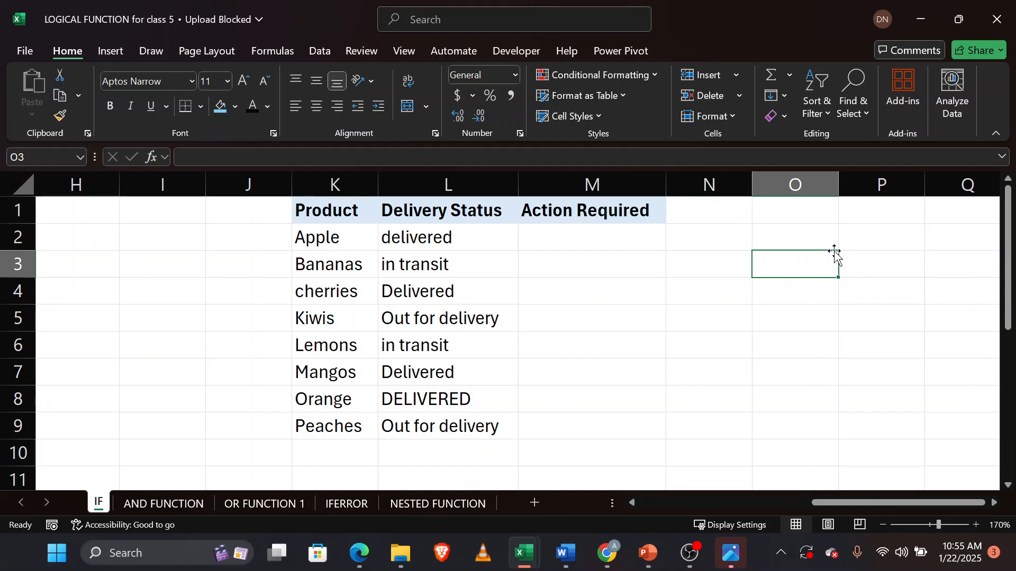
pyautogui.hscroll(-3, 275, 306)
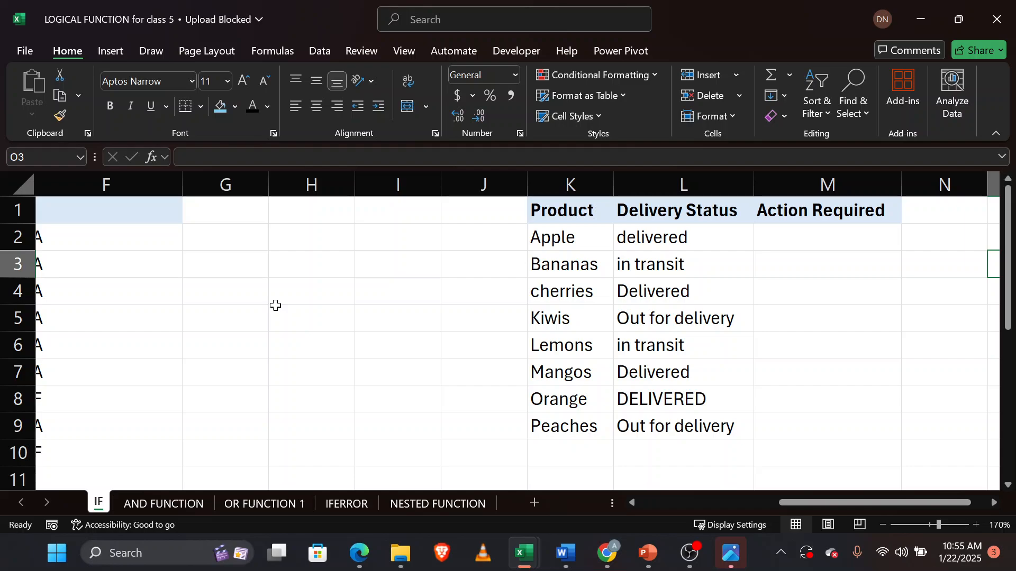
pyautogui.hscroll(-2, 275, 306)
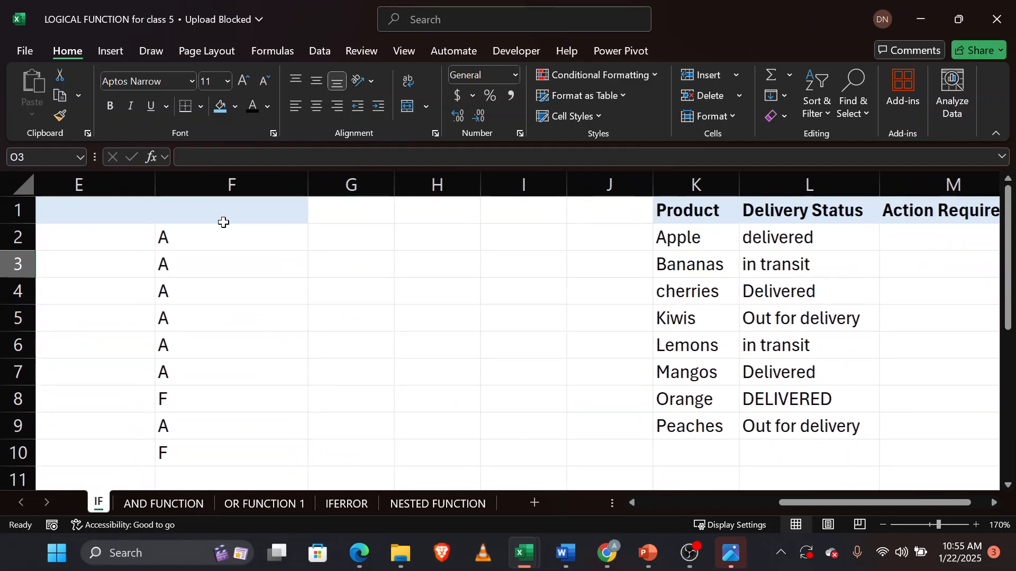
pyautogui.click(220, 236)
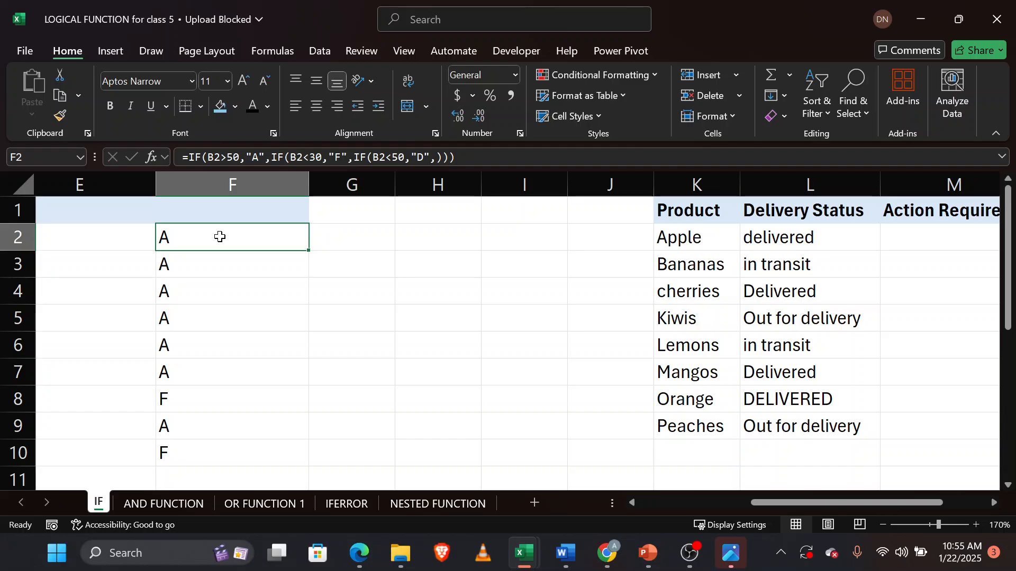
pyautogui.doubleClick(220, 237)
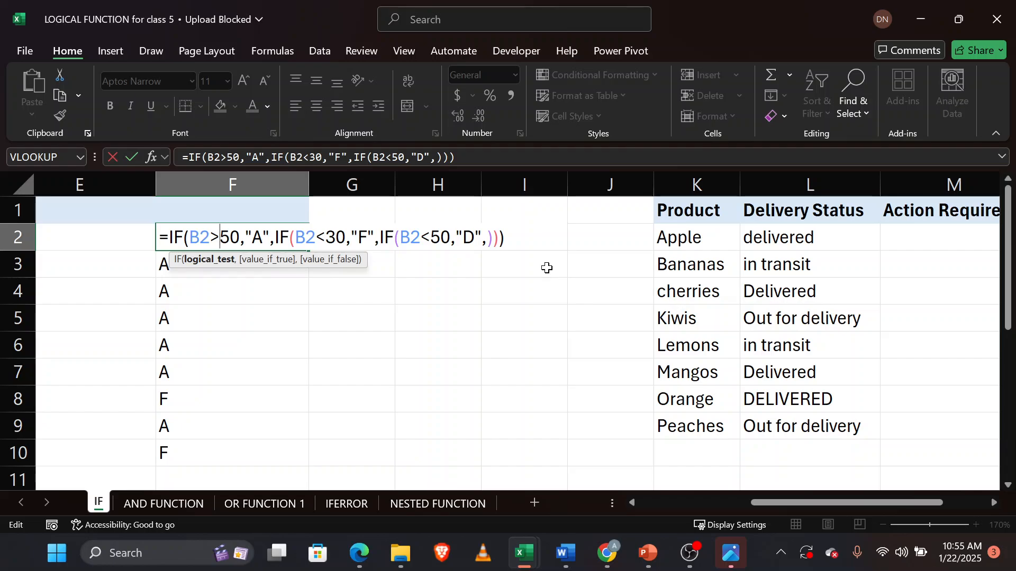
pyautogui.hscroll(2, 546, 267)
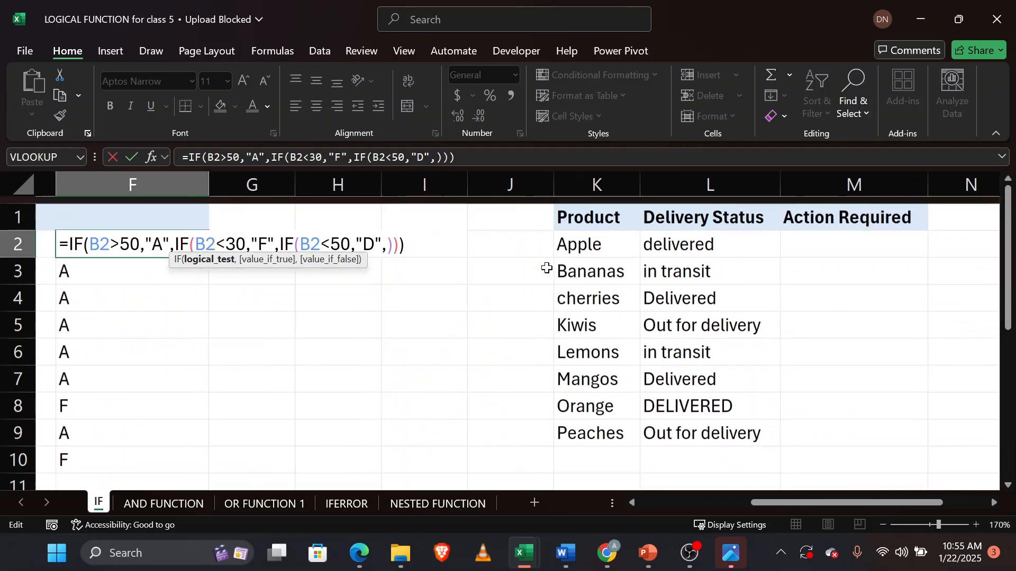
pyautogui.hscroll(5, 547, 267)
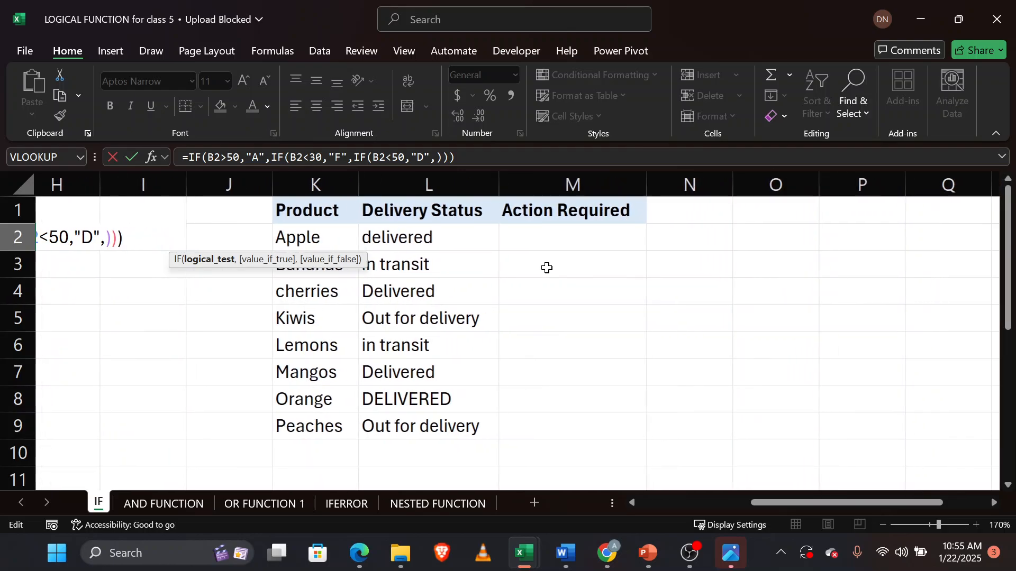
pyautogui.click(547, 240)
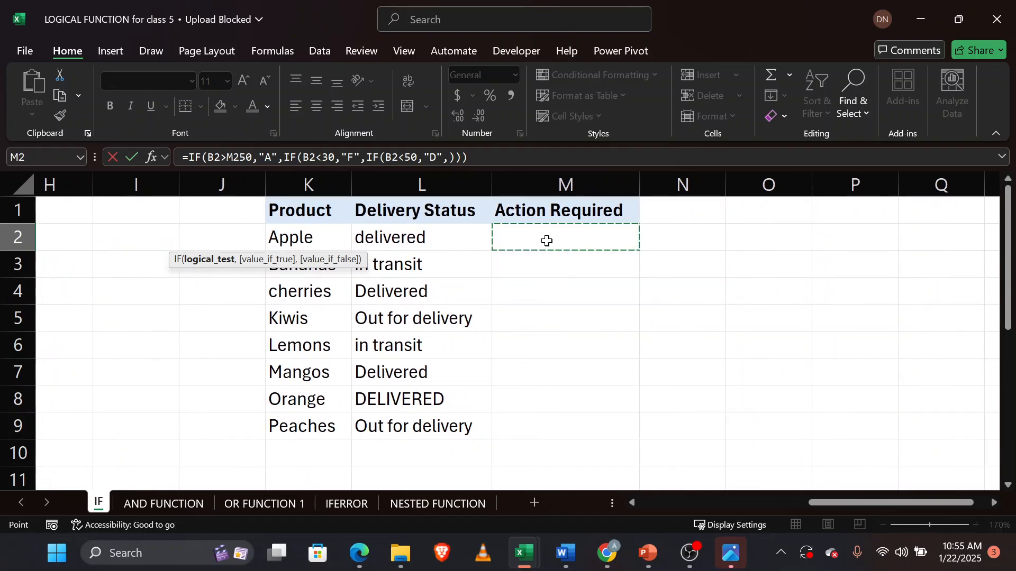
pyautogui.hscroll(-6, 547, 241)
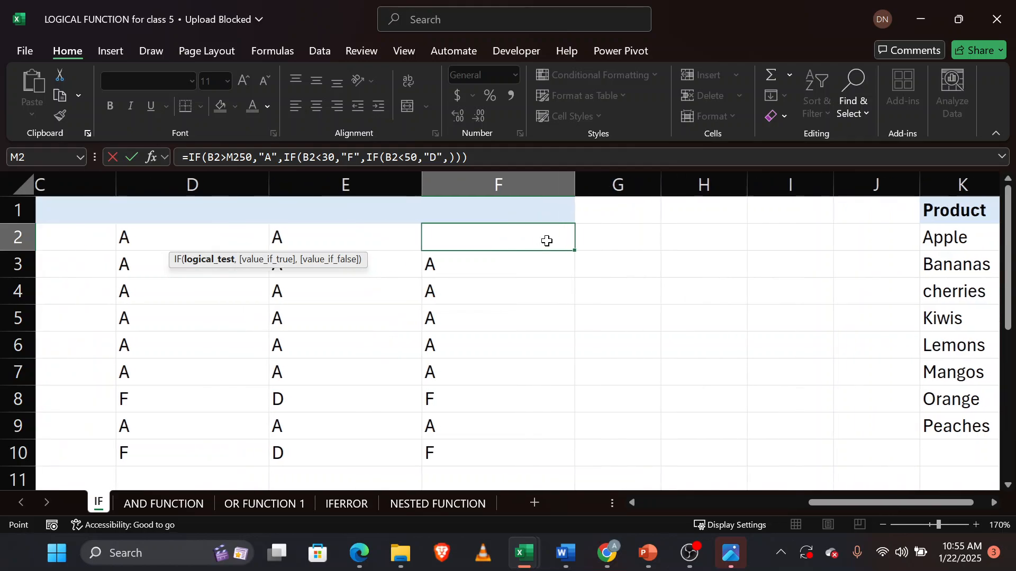
pyautogui.click(590, 291)
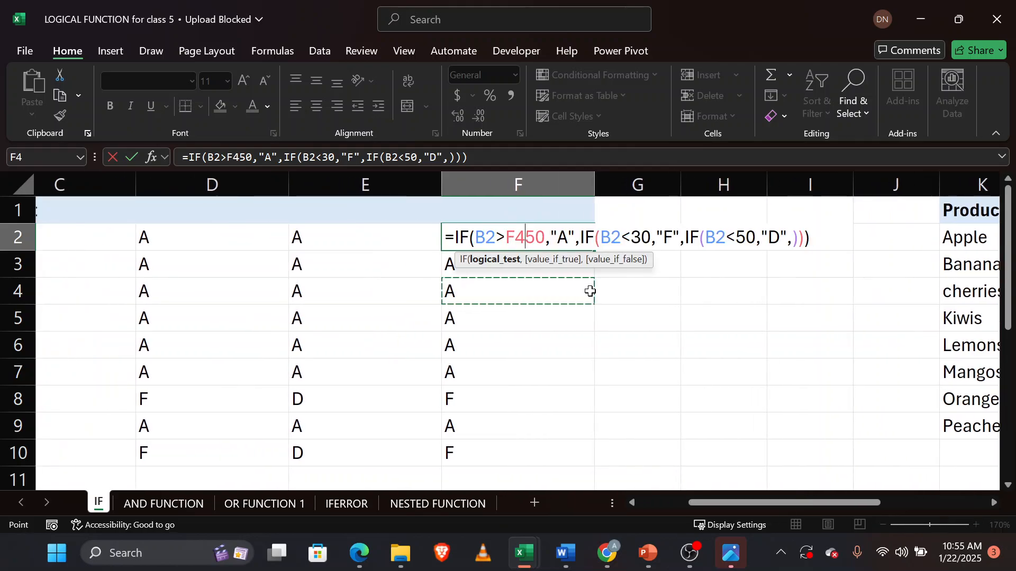
pyautogui.press('BackSpace')
pyautogui.press('BackSpace')
pyautogui.press('Return')
# Review the delivery status table and the action legend listed below it.
pyautogui.hscroll(6, 591, 291)
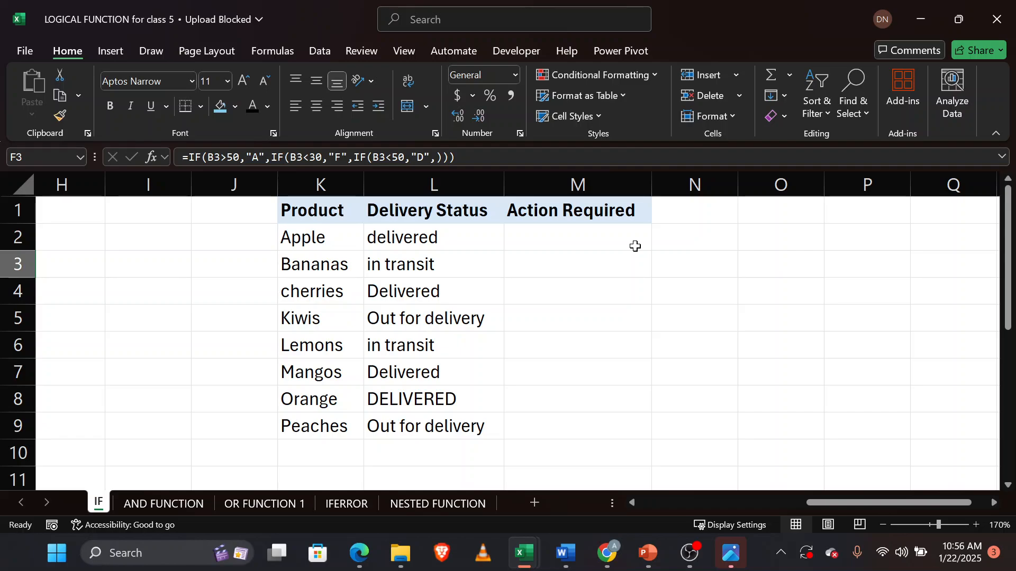
pyautogui.scroll(-3, 635, 246)
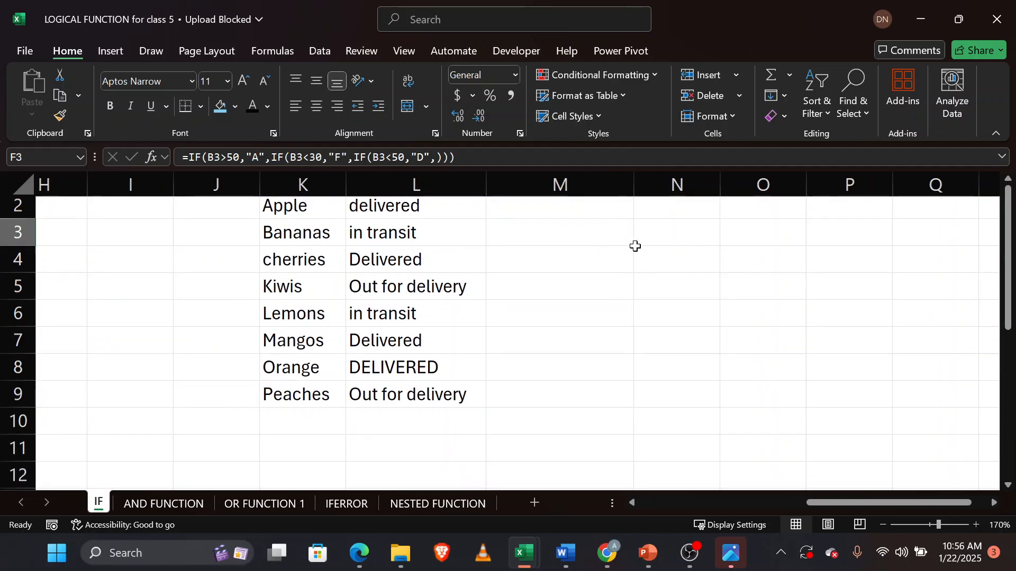
pyautogui.scroll(3, 635, 244)
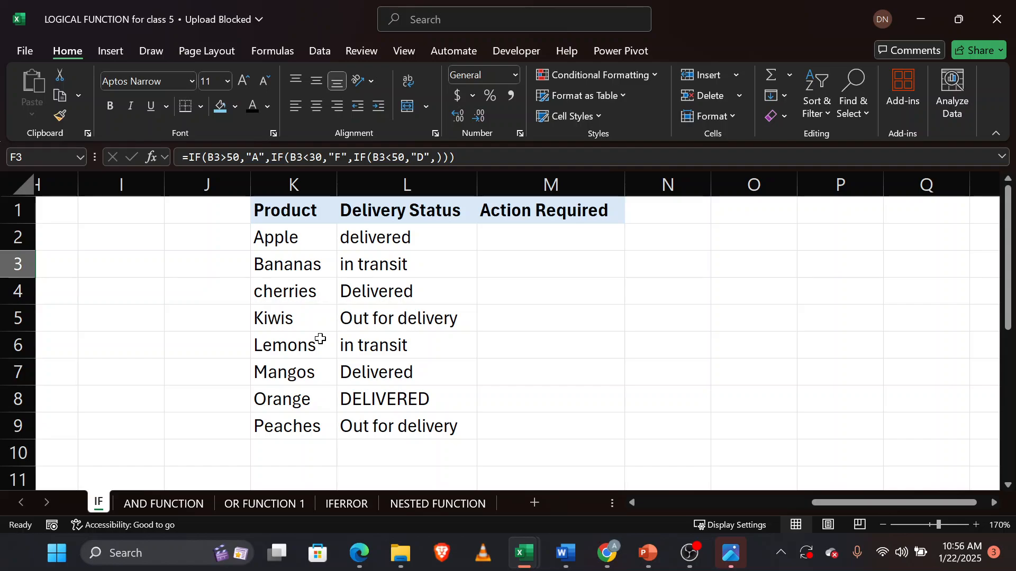
pyautogui.scroll(-5, 321, 338)
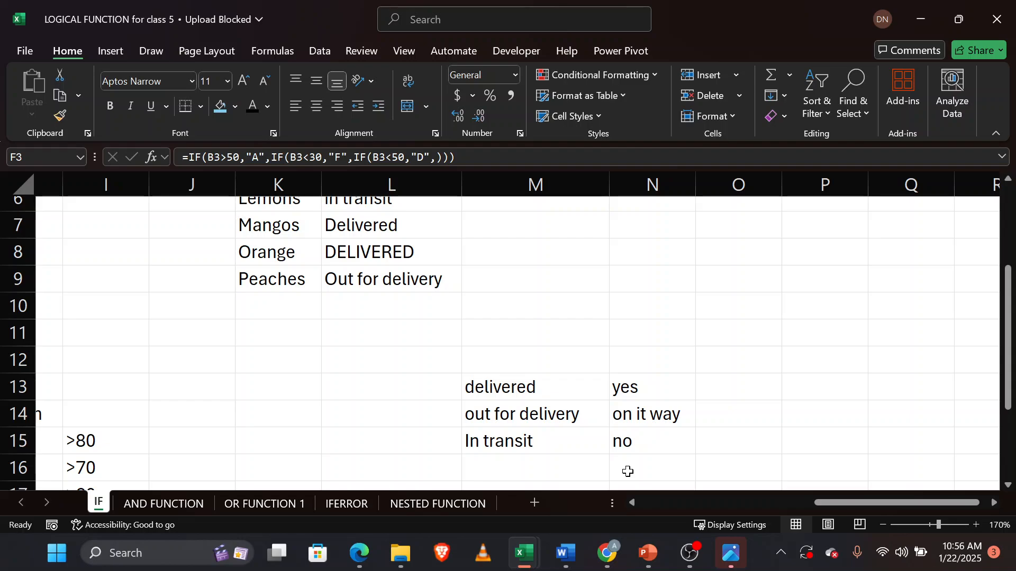
pyautogui.scroll(2, 628, 472)
pyautogui.hscroll(-2, 628, 471)
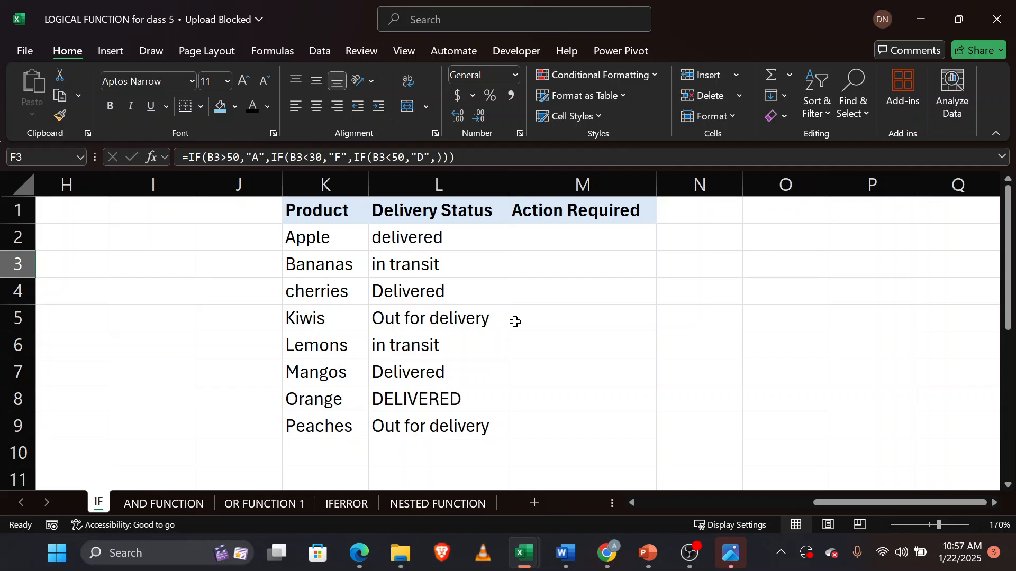
pyautogui.scroll(-2, 595, 245)
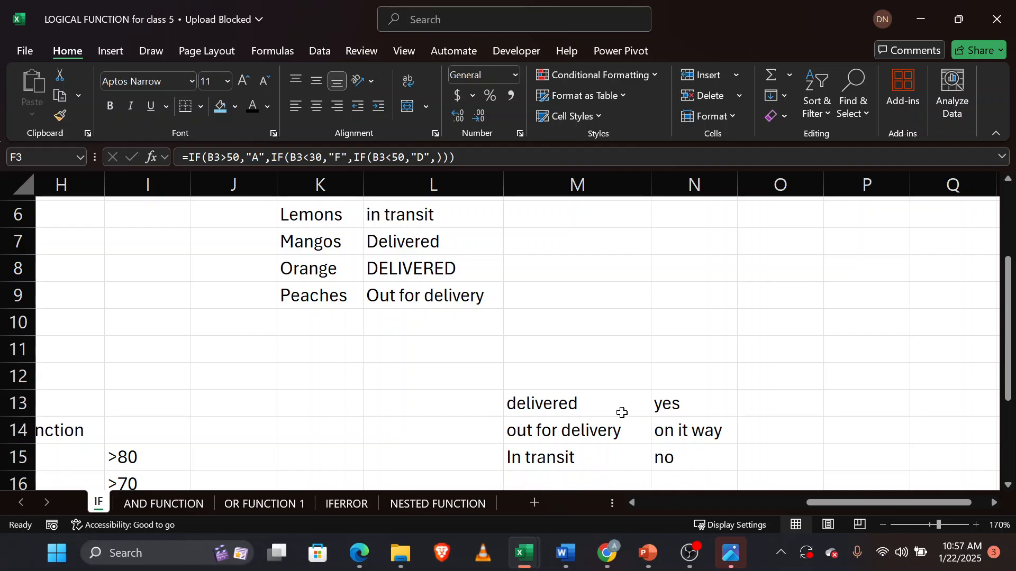
pyautogui.scroll(3, 621, 412)
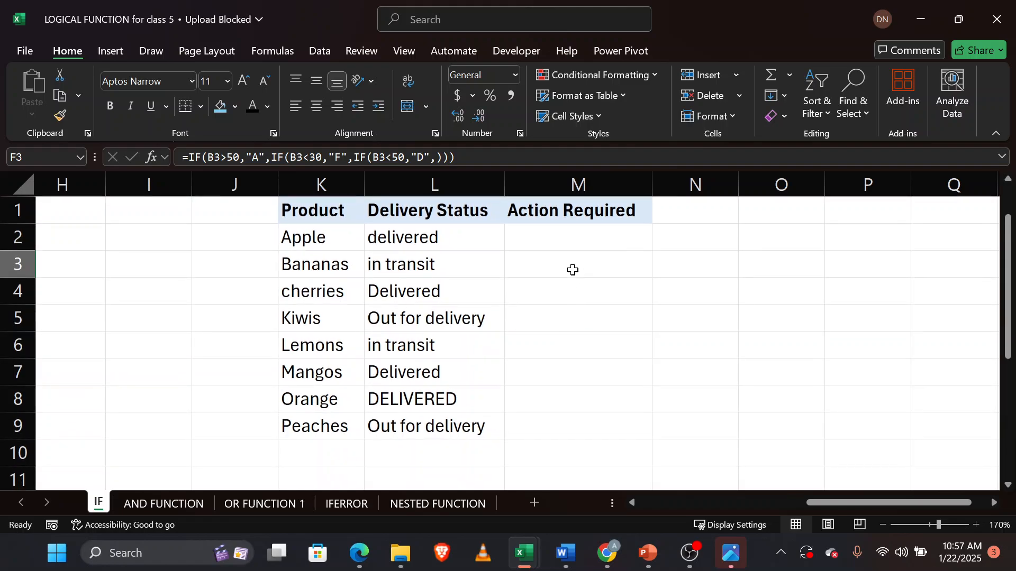
# Begin an IF formula in M2 returning "yes" when L2 equals "Delivered".
pyautogui.click(577, 234)
pyautogui.write('=IF(')
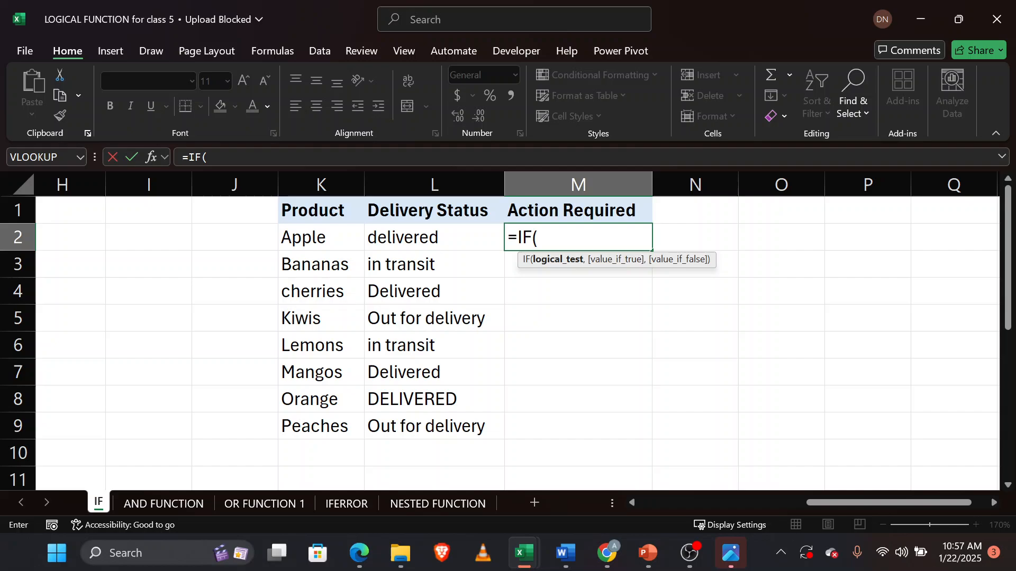
pyautogui.click(448, 239)
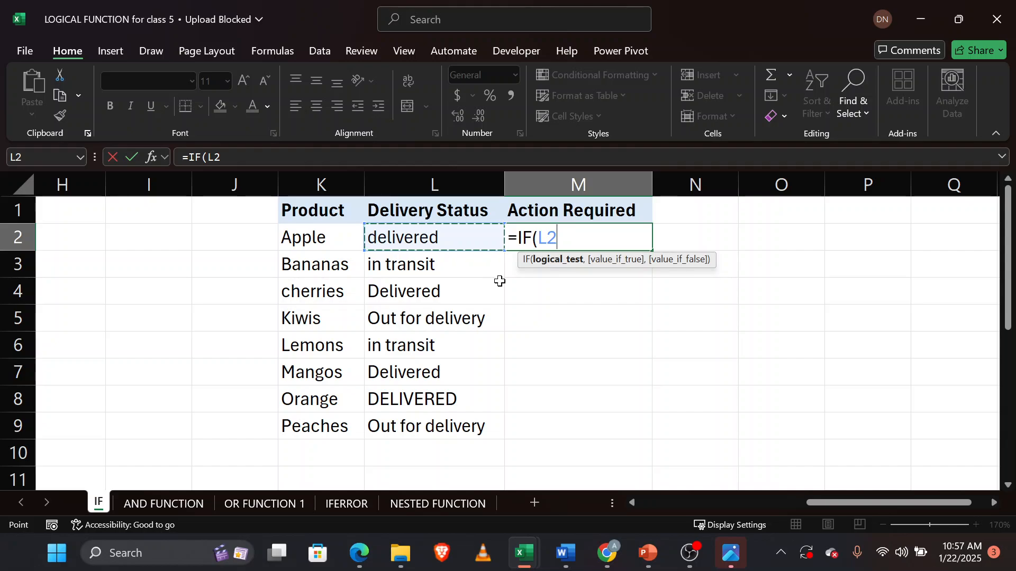
pyautogui.write('=')
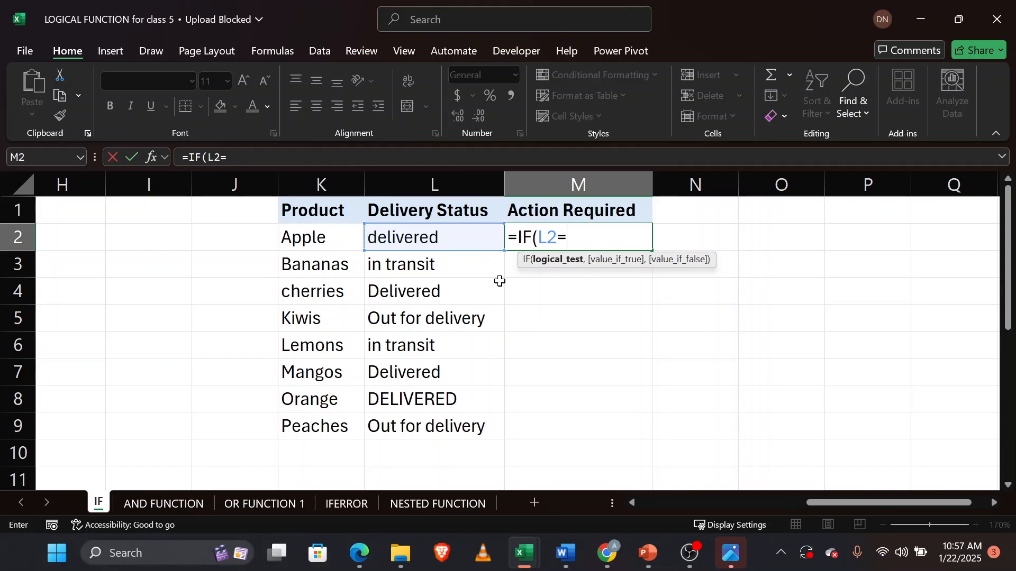
pyautogui.write('"DEli')
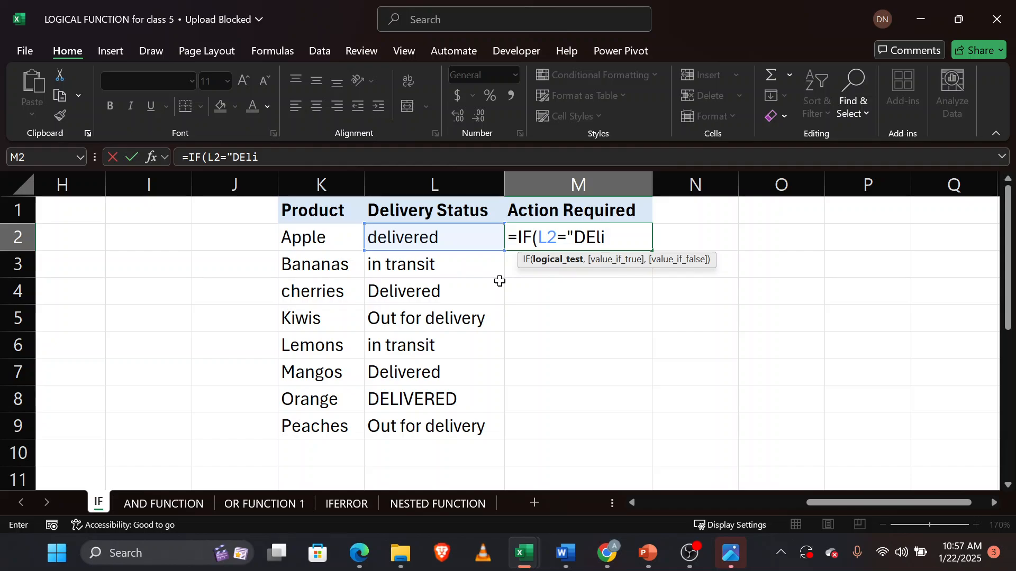
pyautogui.write('vered')
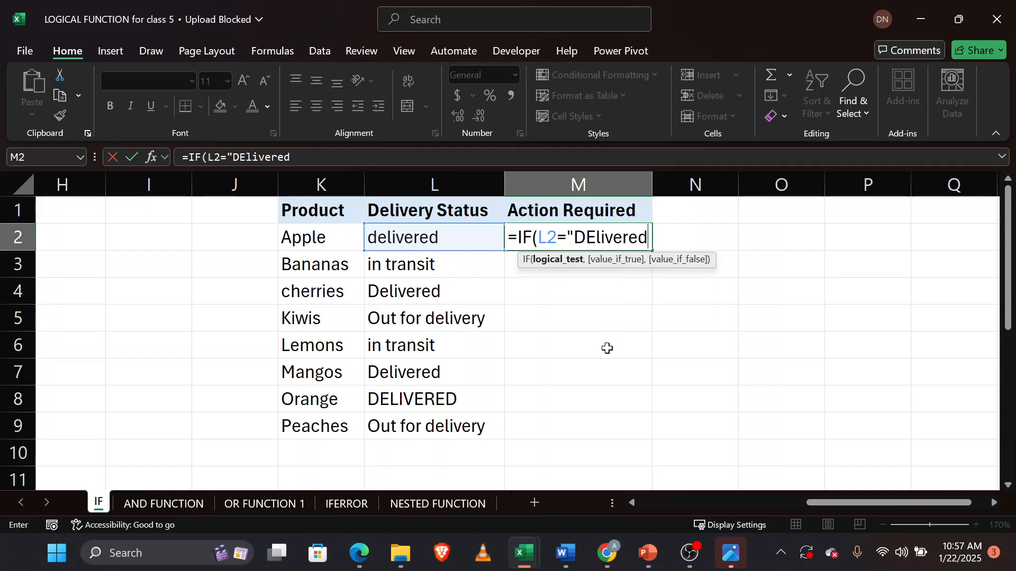
pyautogui.write('"')
pyautogui.write(',')
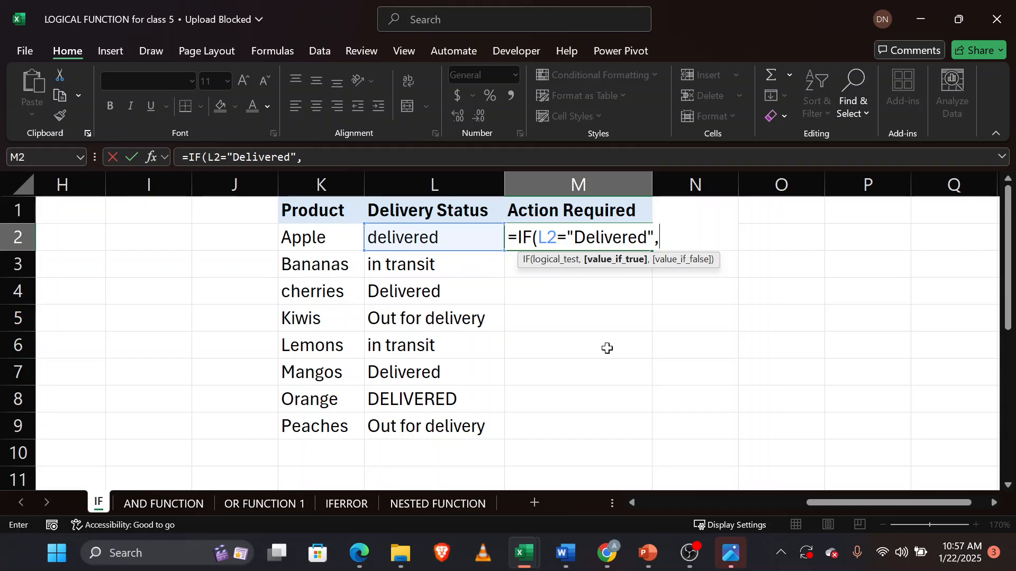
pyautogui.write('"yes",')
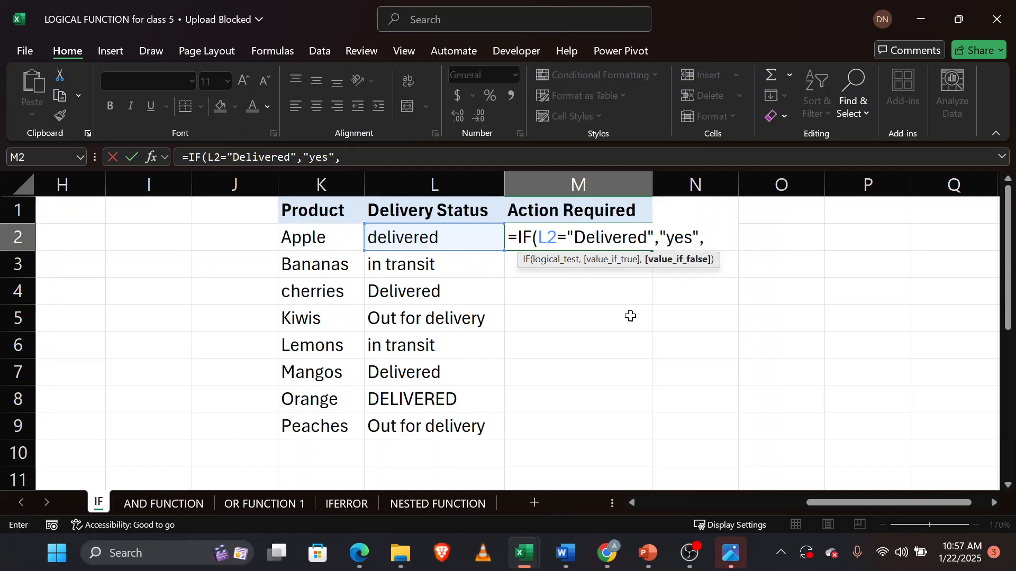
# Extend the M2 formula with a nested IF returning "on it way" when L2 equals "out for delivery".
pyautogui.scroll(-3, 630, 317)
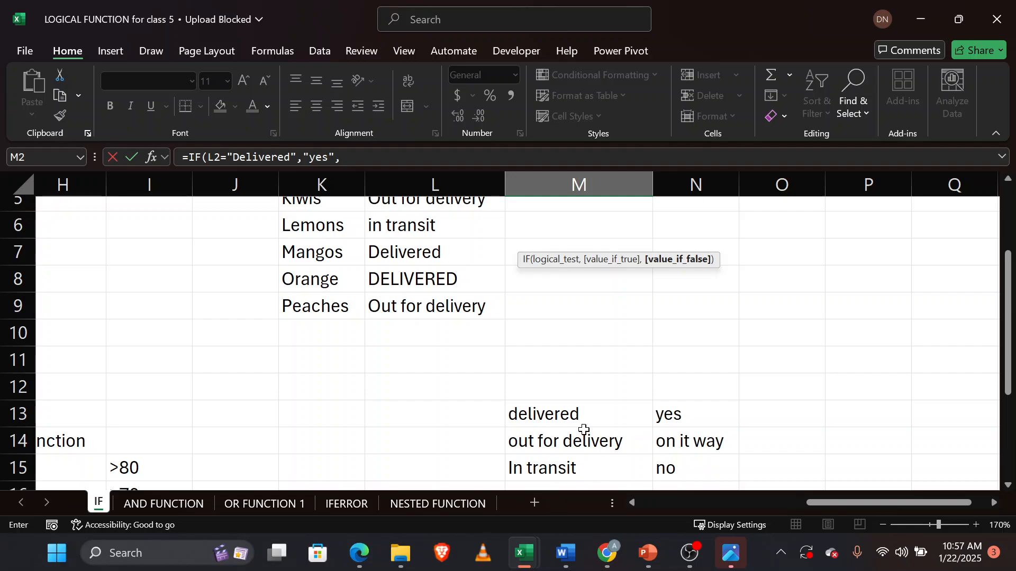
pyautogui.scroll(3, 583, 448)
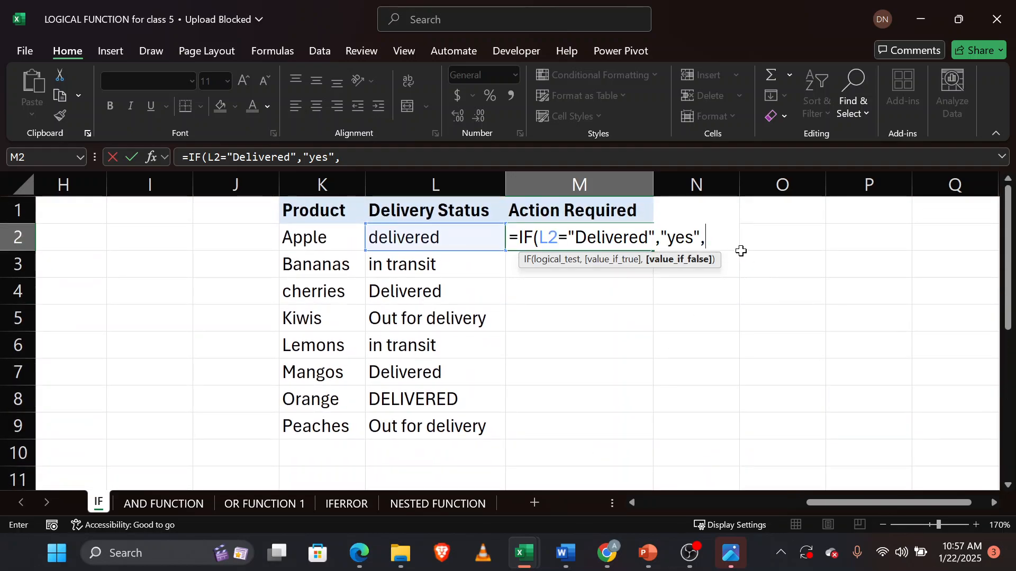
pyautogui.write('if')
pyautogui.press('Tab')
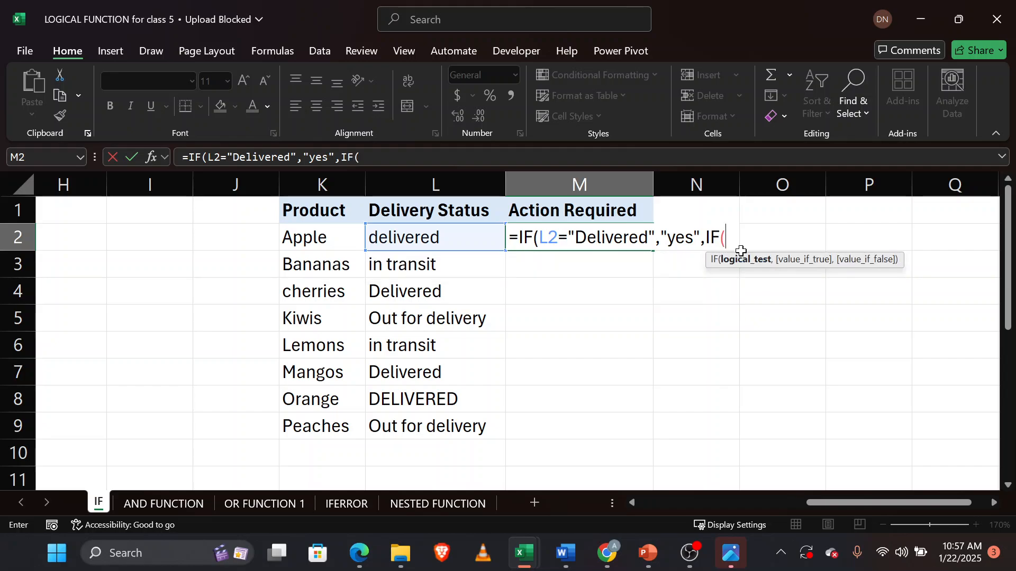
pyautogui.click(449, 241)
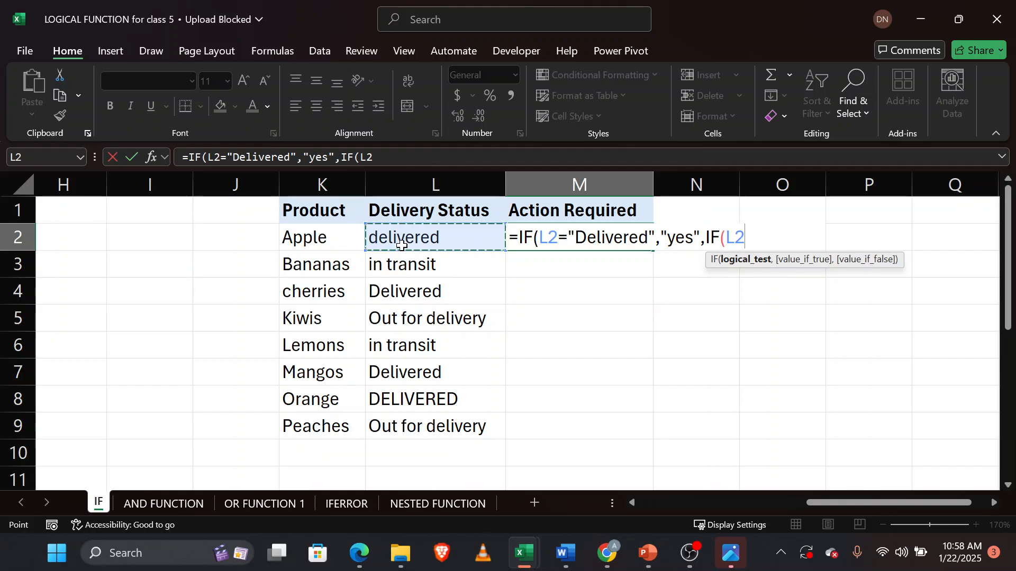
pyautogui.write('=')
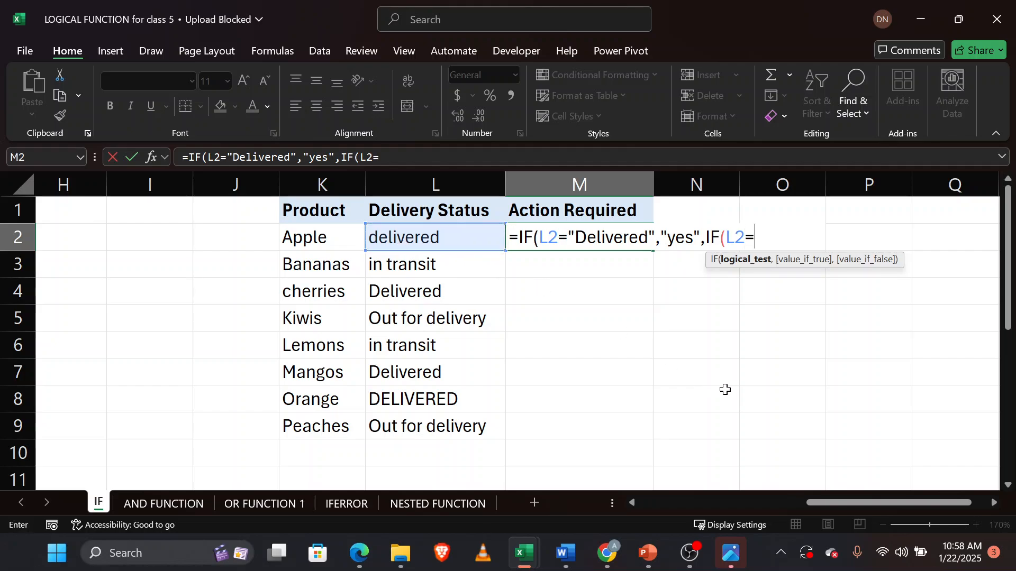
pyautogui.write('"out for')
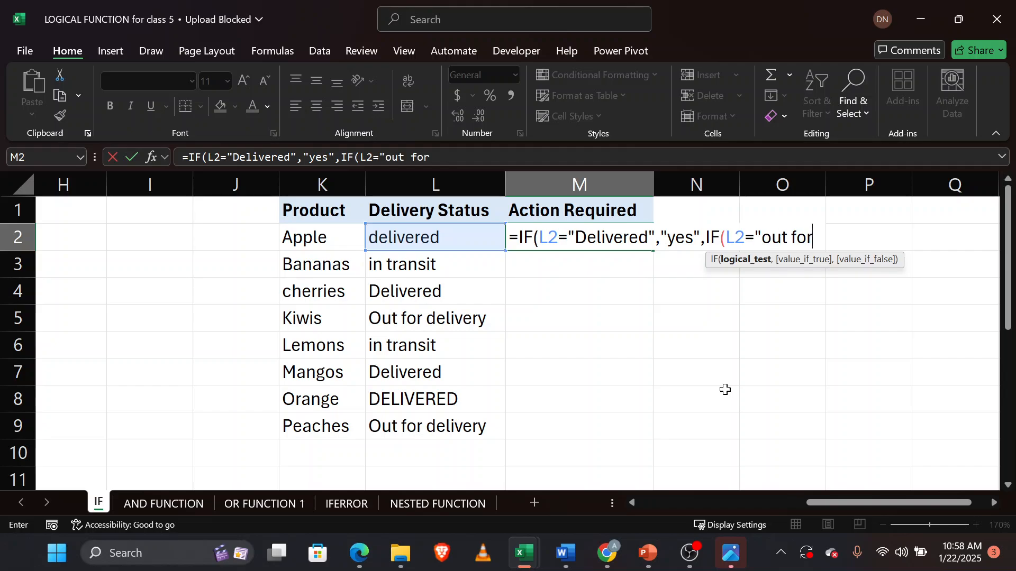
pyautogui.write(' delivery')
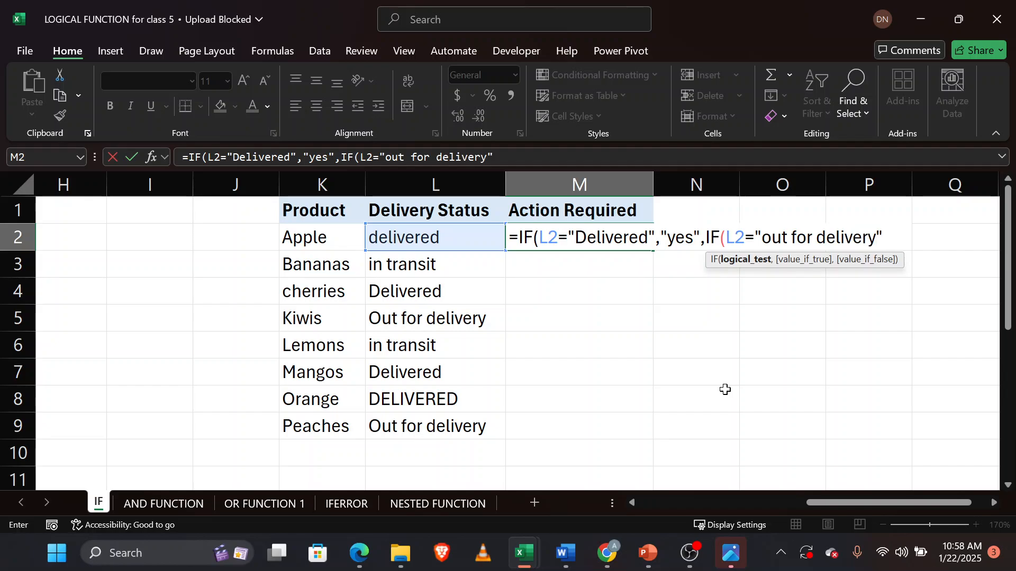
pyautogui.write('", ')
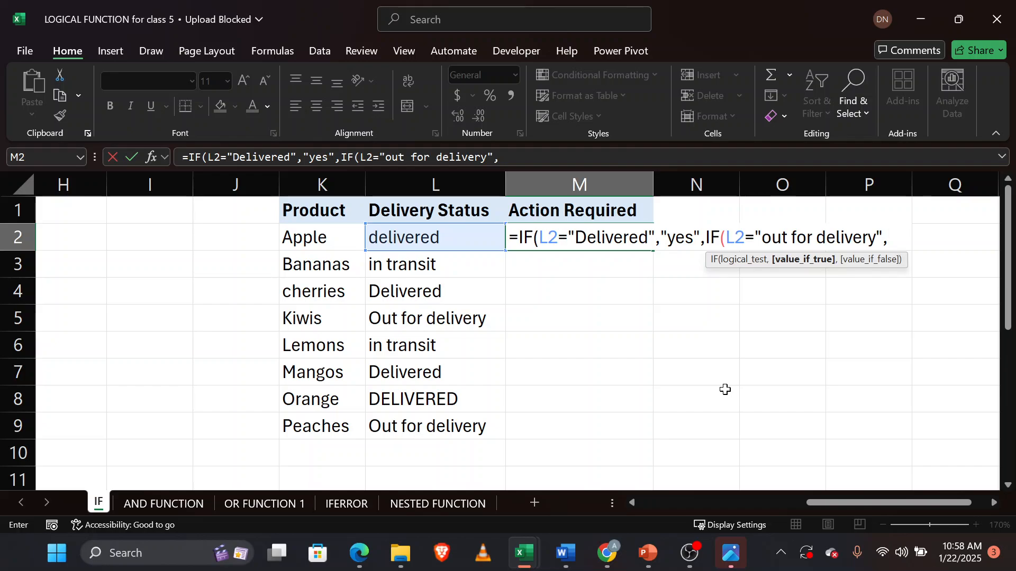
pyautogui.write('"on it')
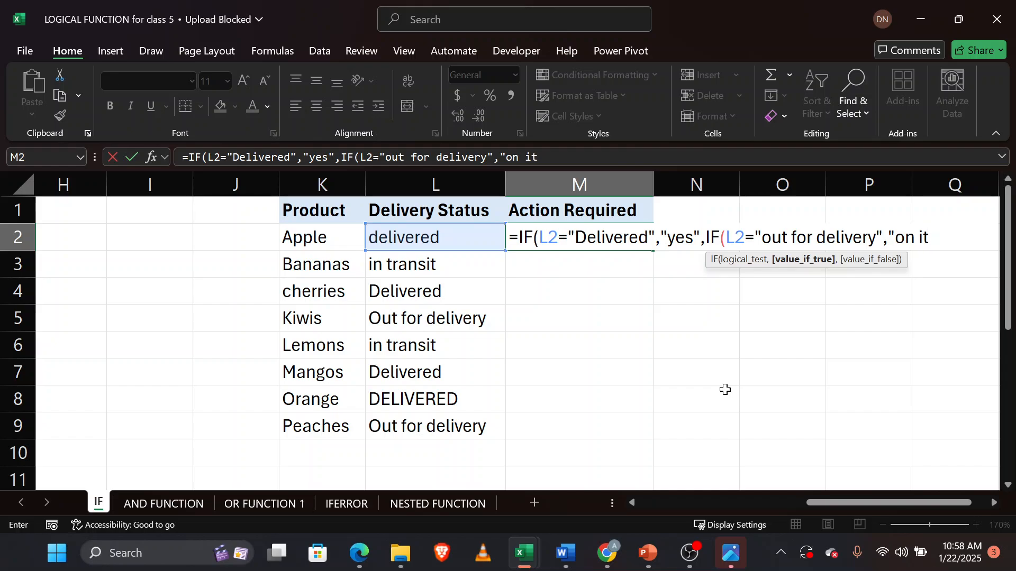
pyautogui.write(' way",')
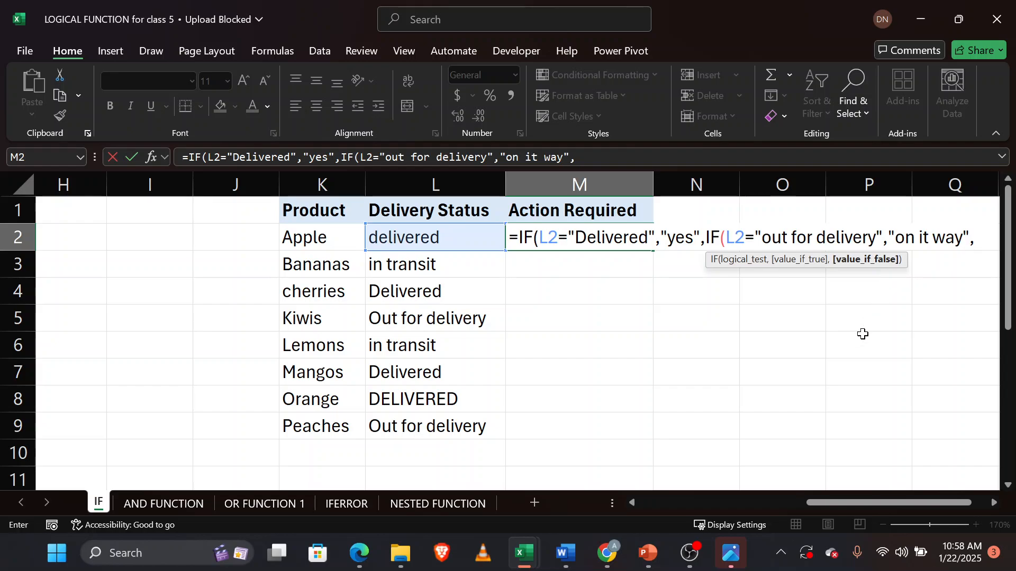
# Nest a third IF returning "no" when L2 equals "in transit".
pyautogui.write('if')
pyautogui.press('Tab')
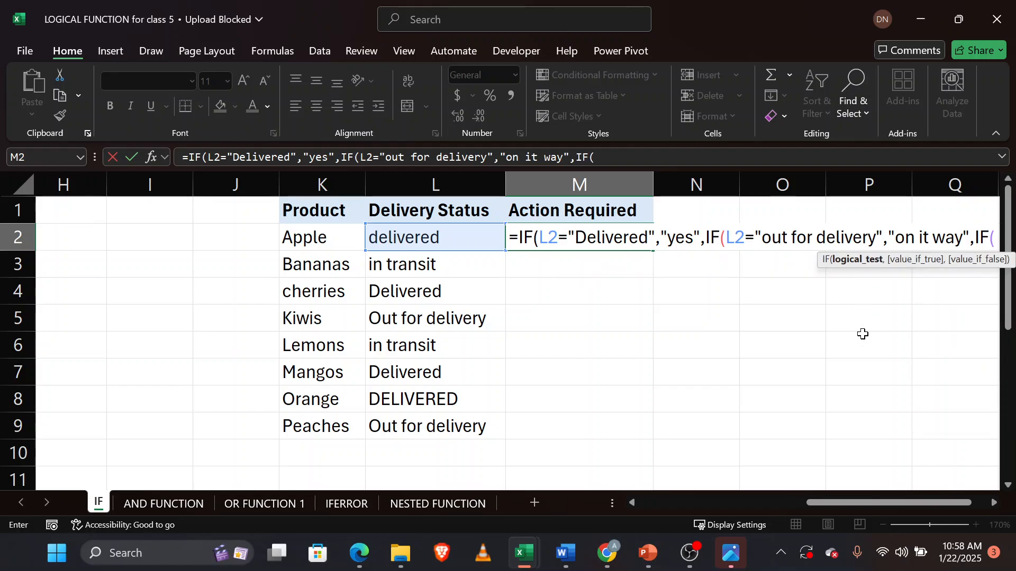
pyautogui.hscroll(2, 771, 410)
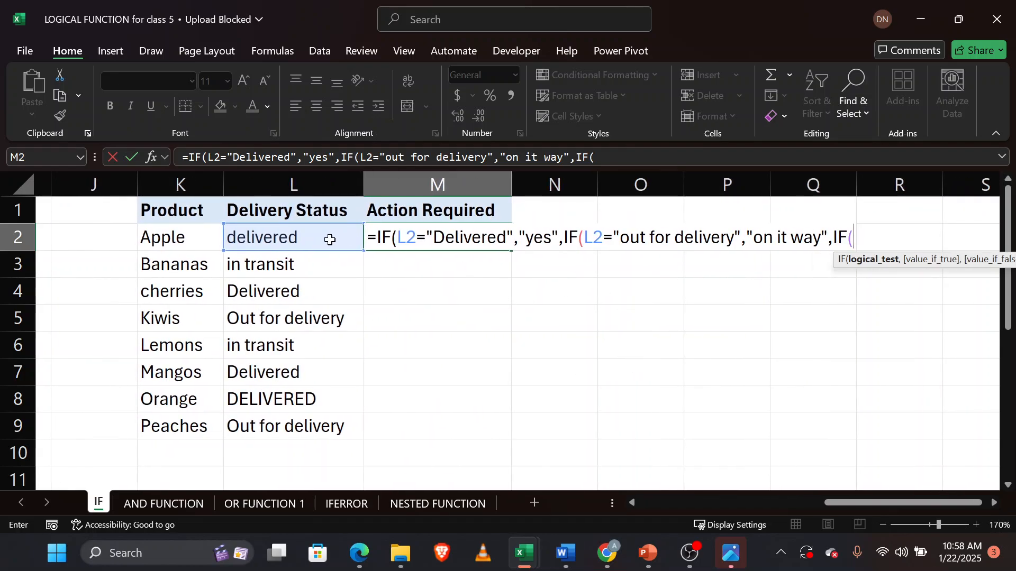
pyautogui.click(330, 240)
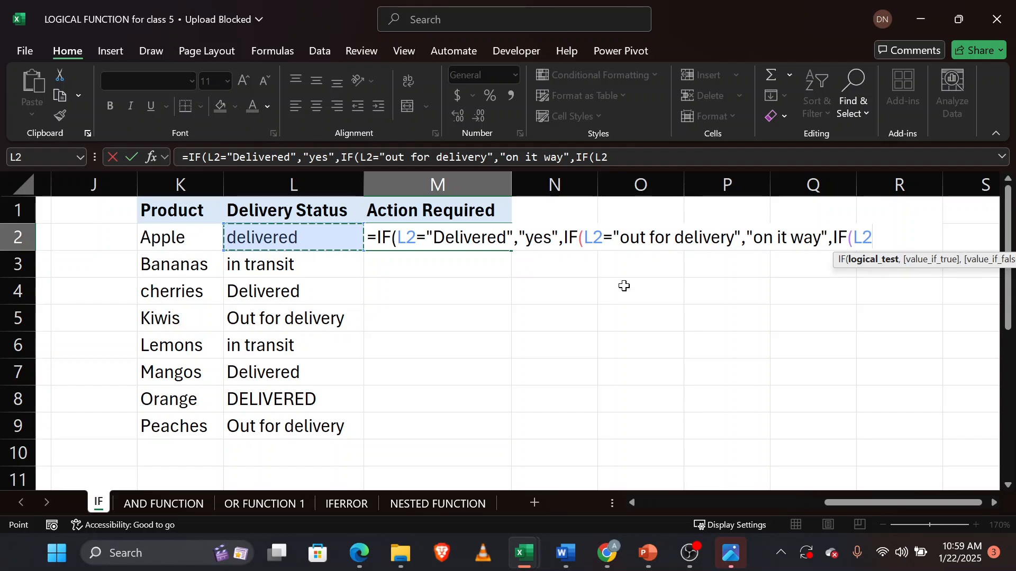
pyautogui.write('=')
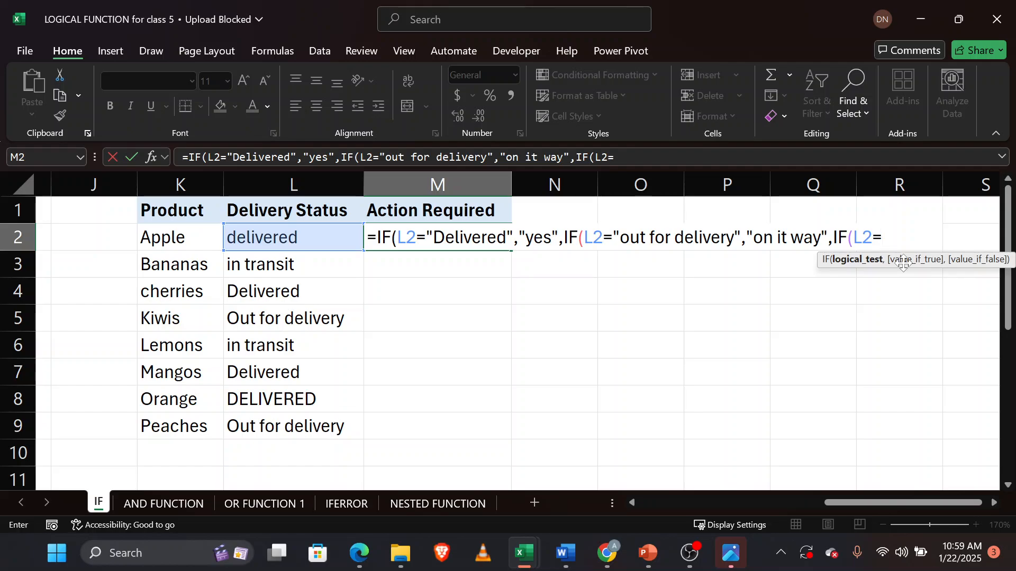
pyautogui.write('"')
pyautogui.write('in transi')
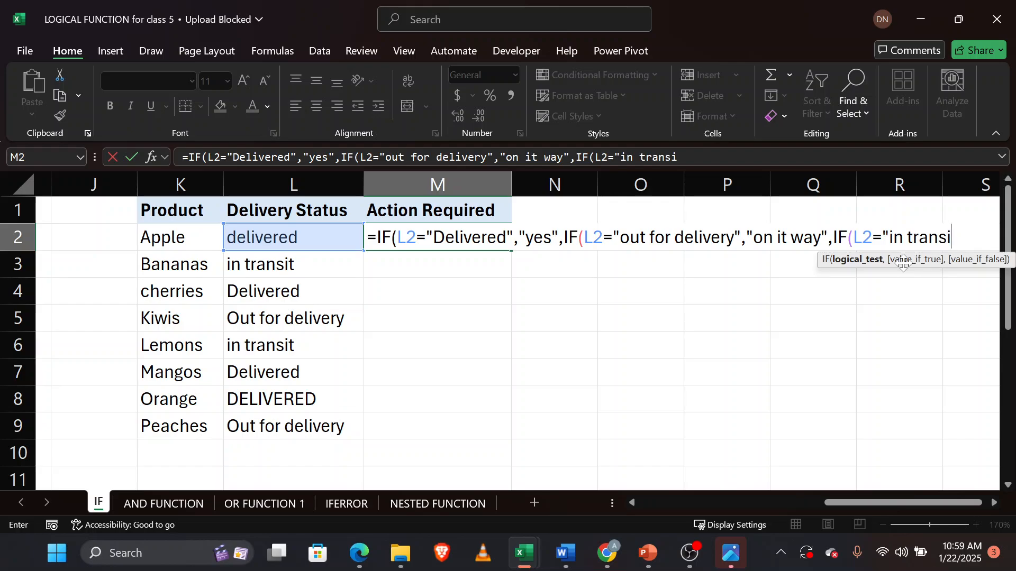
pyautogui.write('t",')
pyautogui.write('"no')
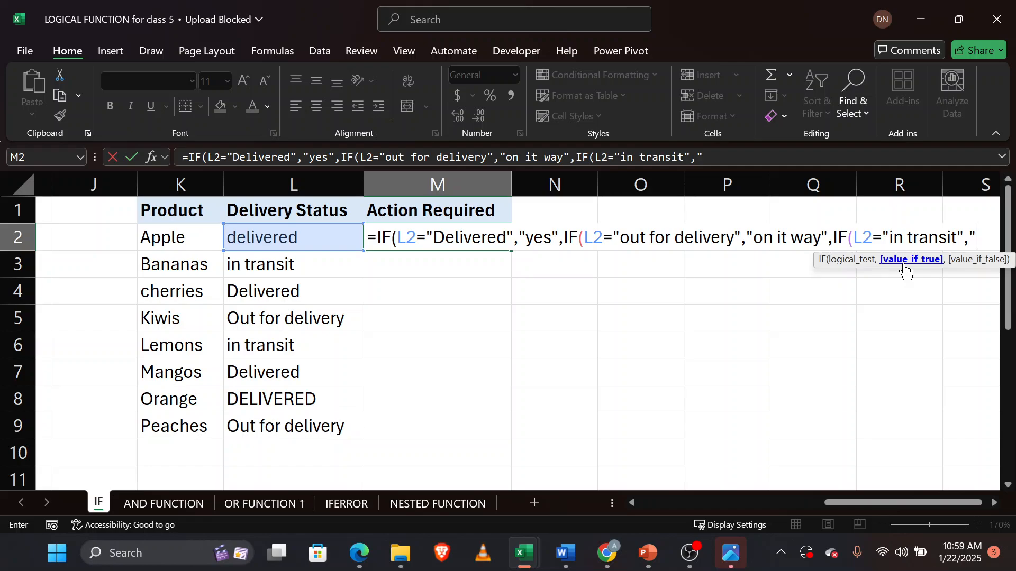
pyautogui.write('"')
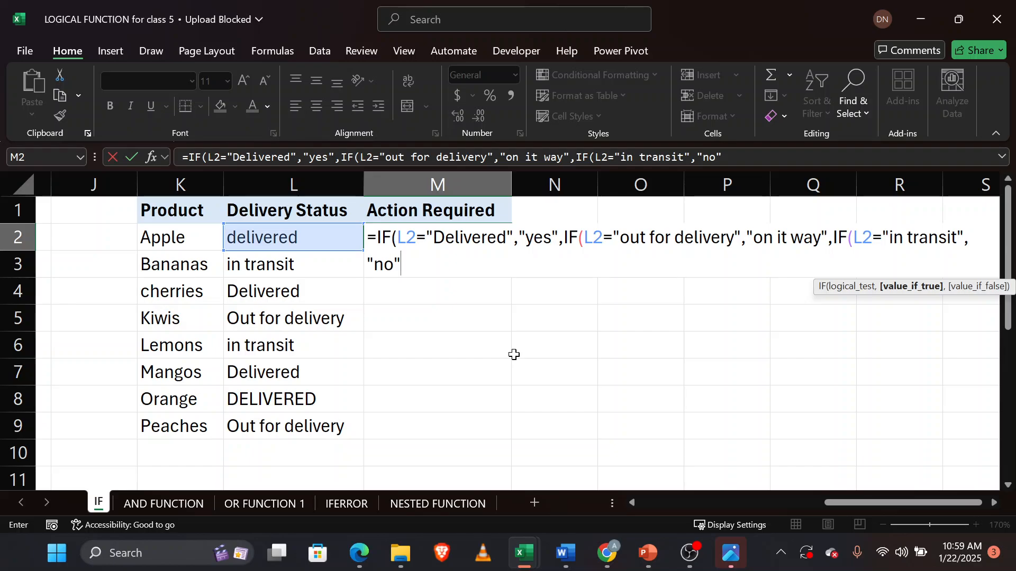
pyautogui.write(',')
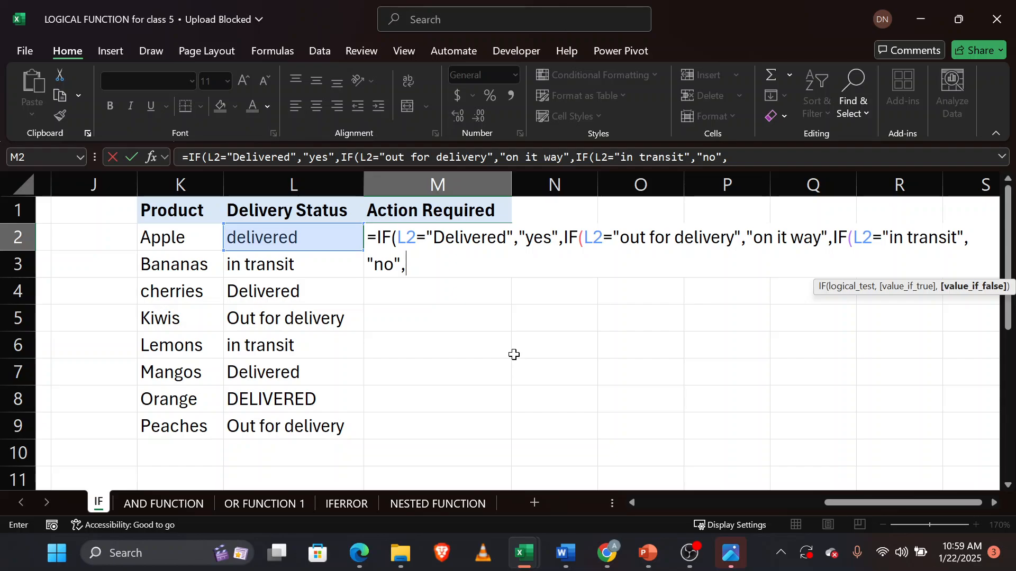
pyautogui.write('"unknow')
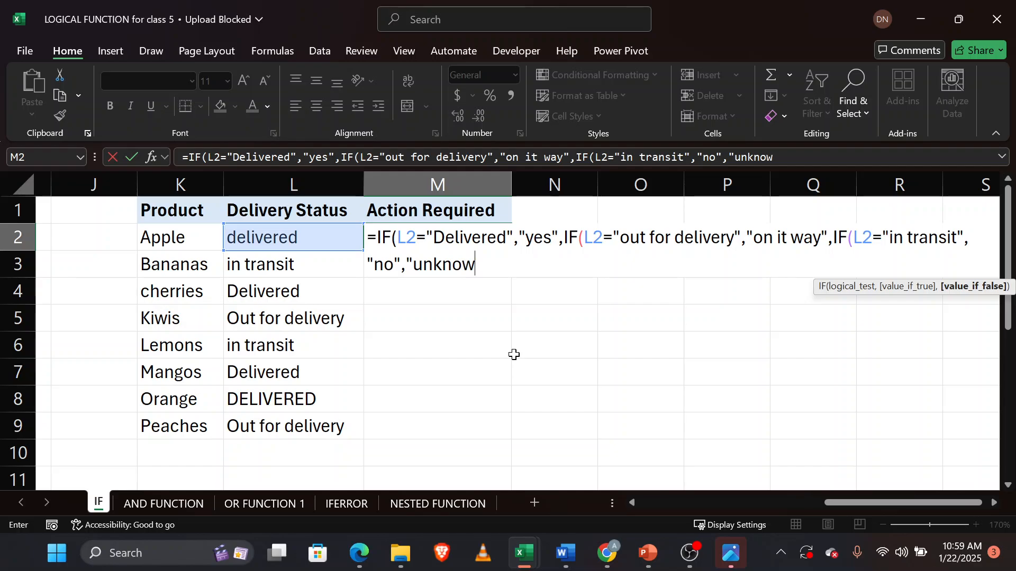
pyautogui.write('n"')
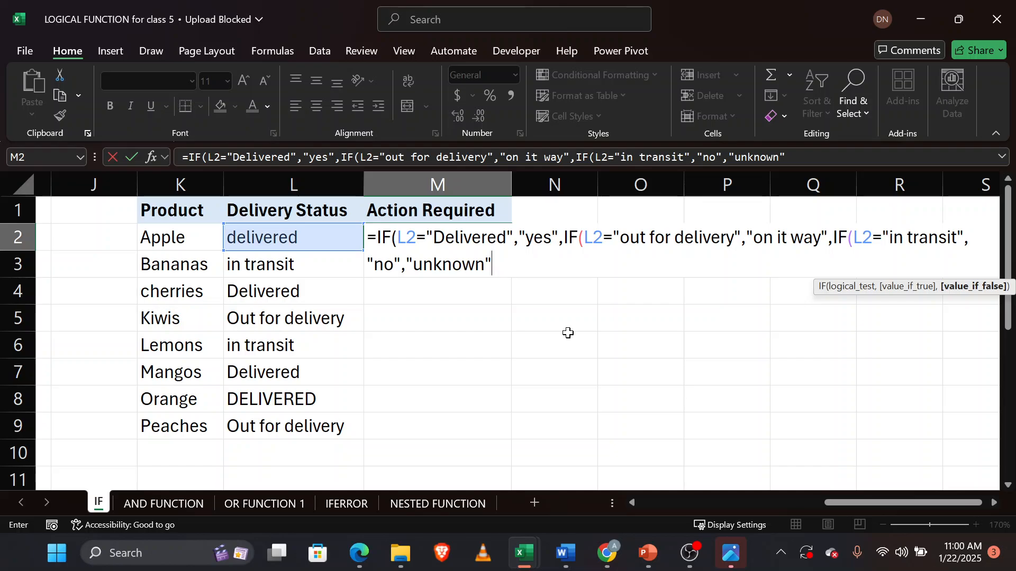
# Add "unknown" as the final fallback, close all three IF parentheses and enter the formula.
pyautogui.write(')')
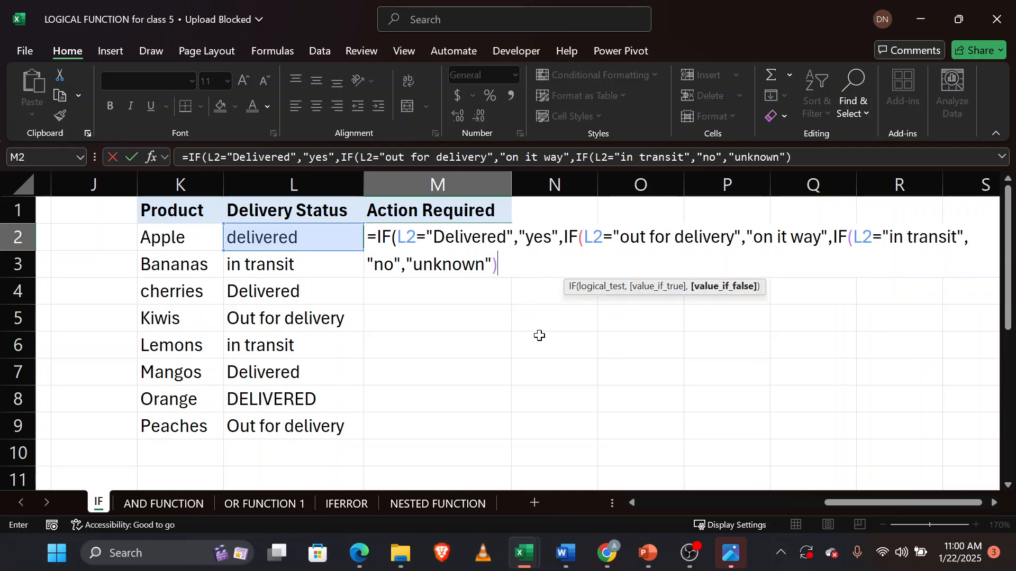
pyautogui.write(')')
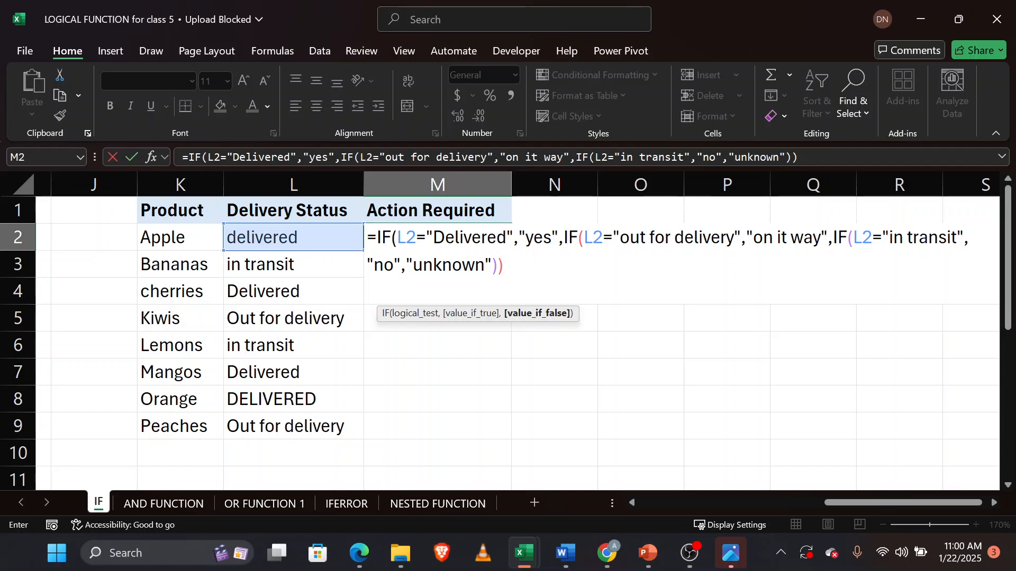
pyautogui.write(')')
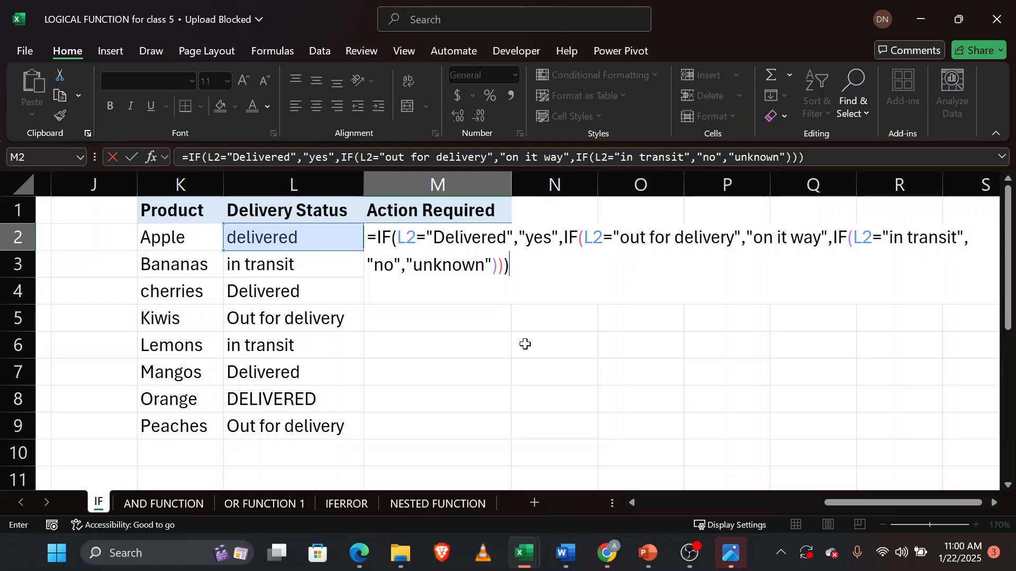
pyautogui.press('Return')
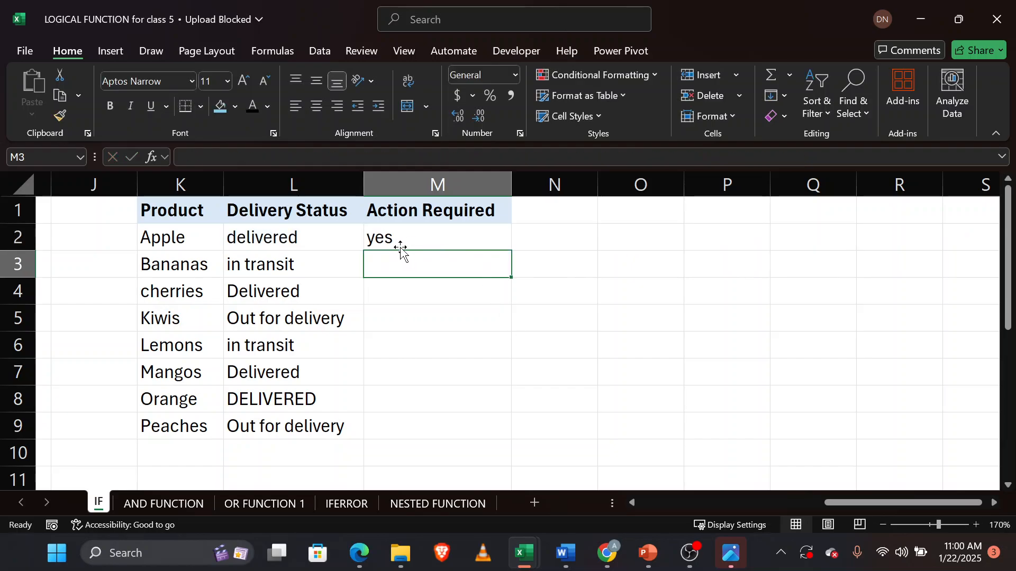
# Fill the nested IF formula from M2 down to M9 and inspect the copied formulas.
pyautogui.click(400, 238)
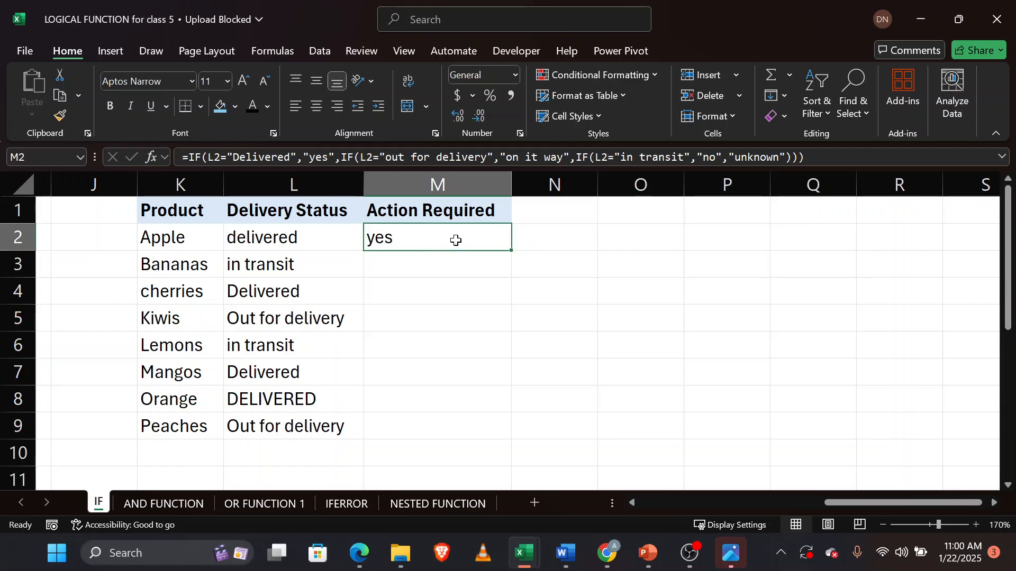
pyautogui.doubleClick(512, 252)
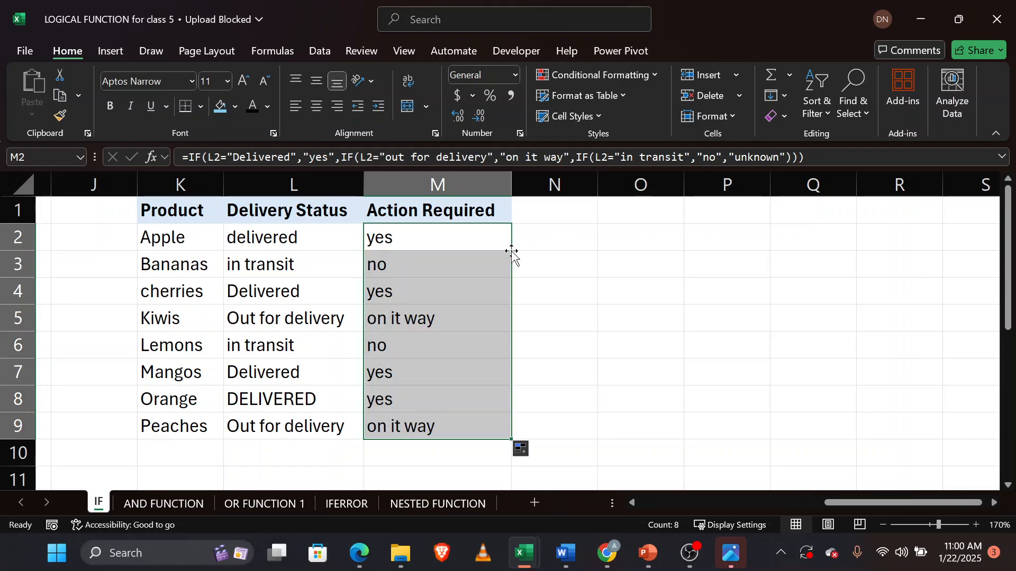
pyautogui.click(448, 263)
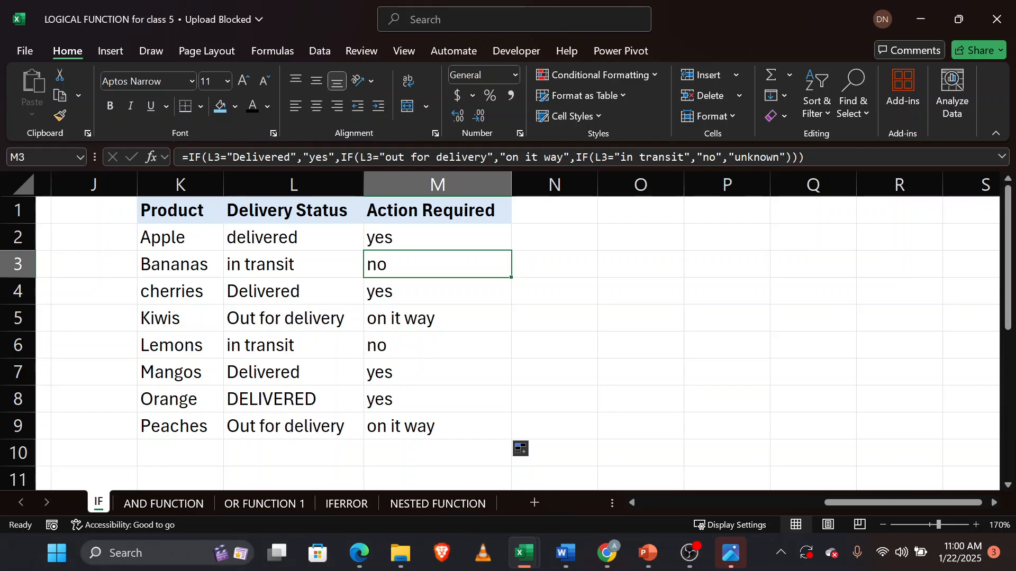
pyautogui.click(418, 290)
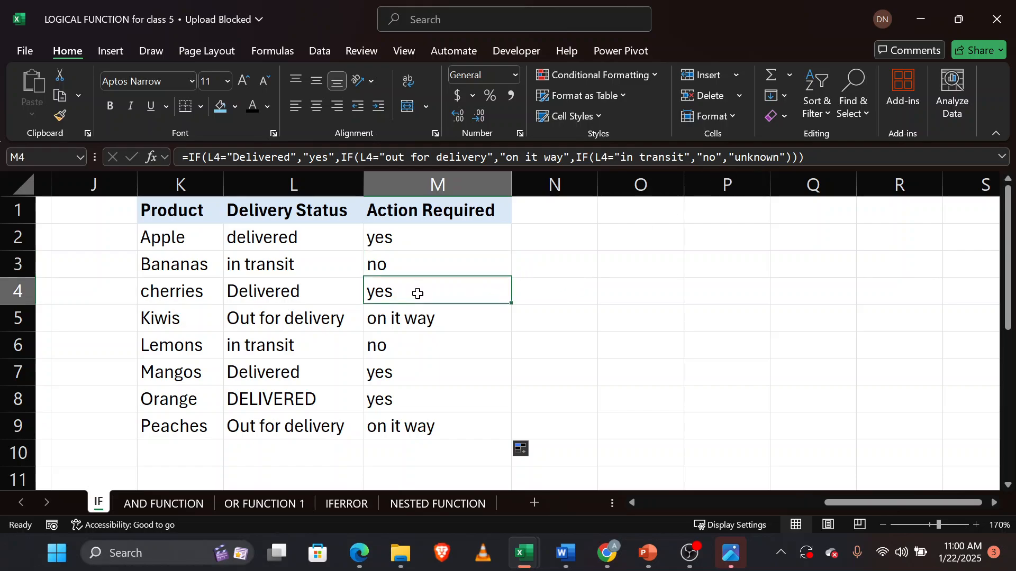
pyautogui.click(392, 405)
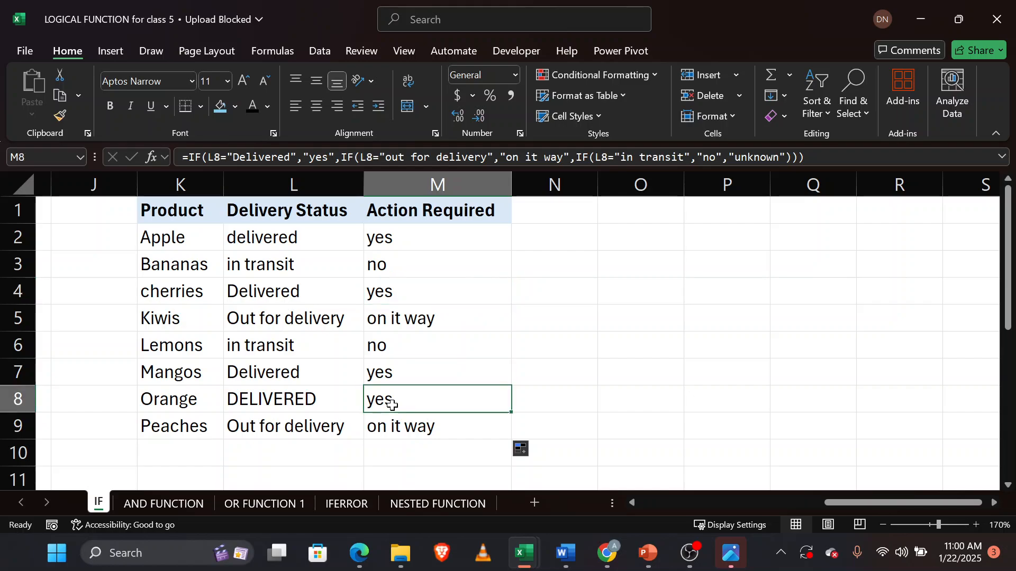
pyautogui.click(416, 321)
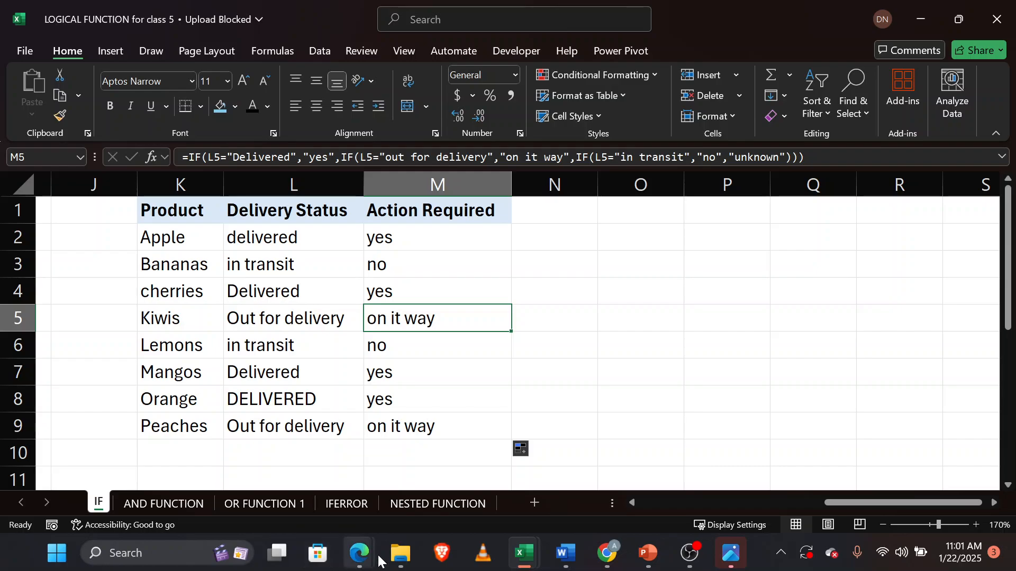
# Switch to the Google Meet window, then return to the LOGICAL FUNCTION workbook.
pyautogui.moveTo(348, 559)
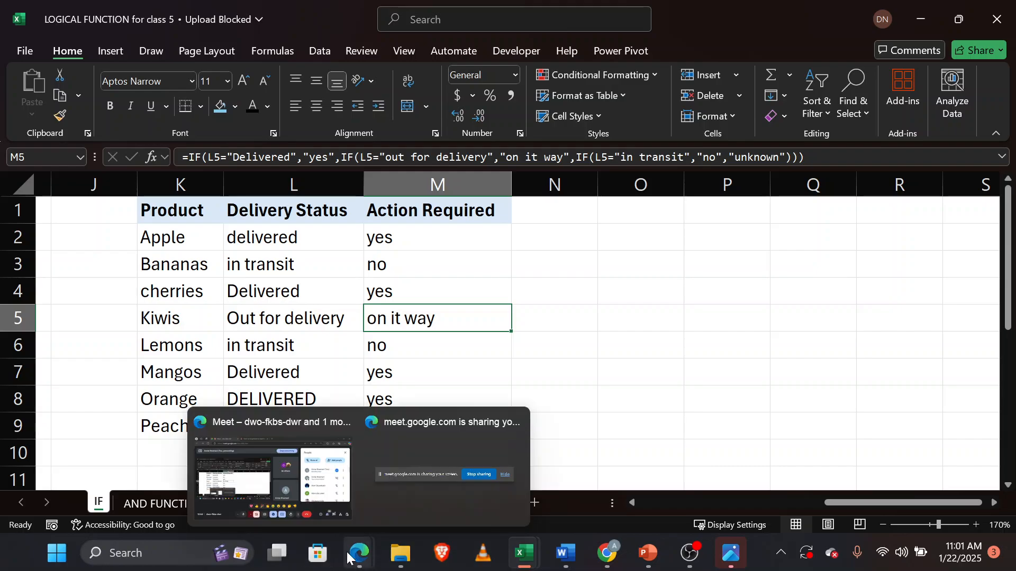
pyautogui.click(219, 470)
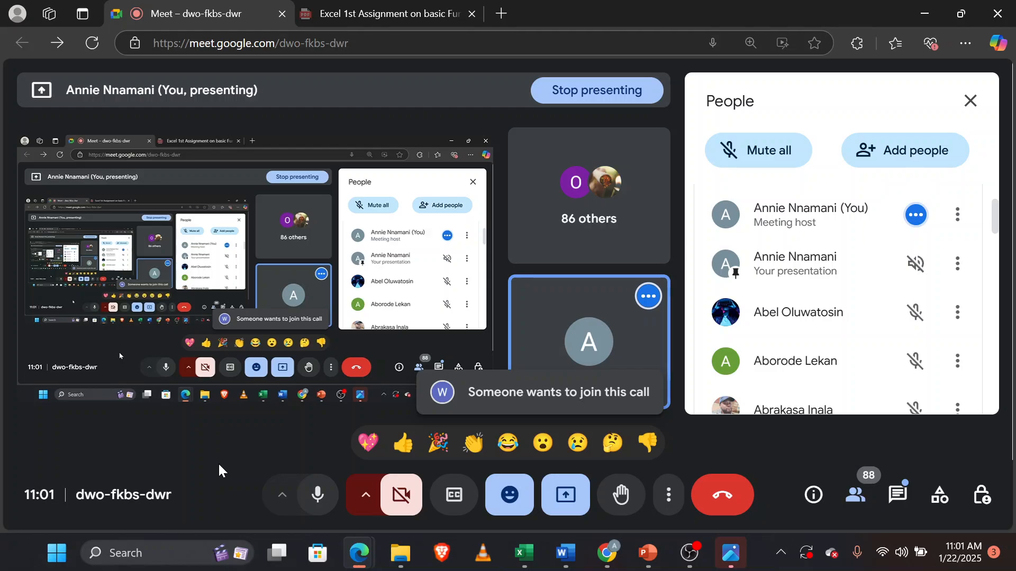
pyautogui.click(525, 553)
# Return to the student grading tables on the sheet and show the desktop.
pyautogui.hscroll(-3, 460, 410)
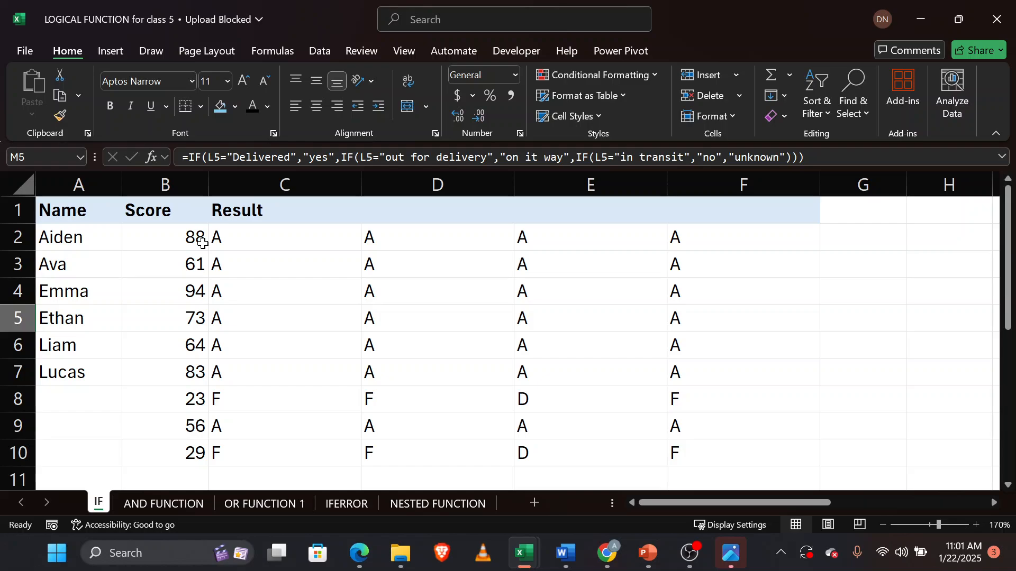
pyautogui.scroll(-2, 393, 410)
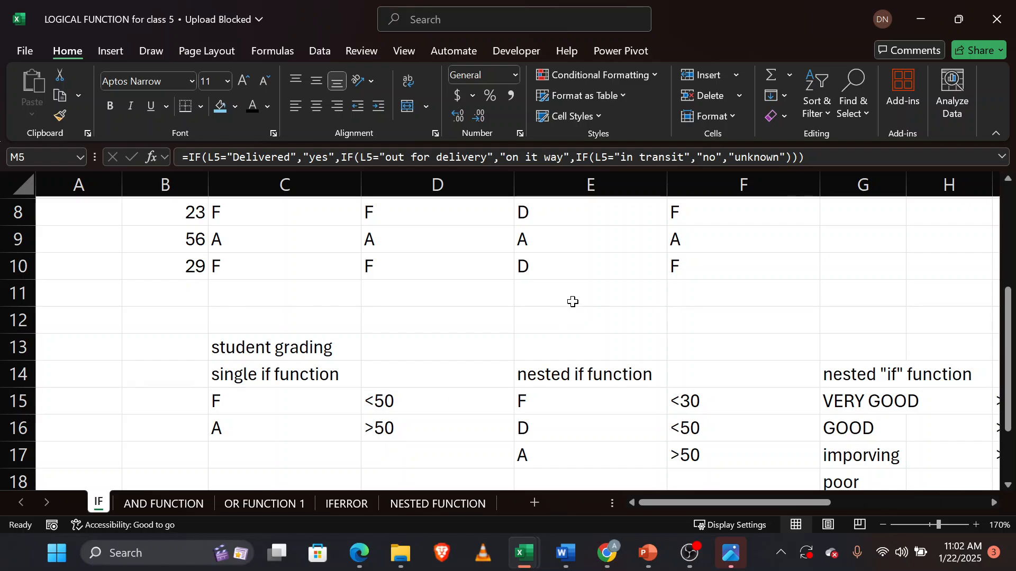
pyautogui.press('super+d')
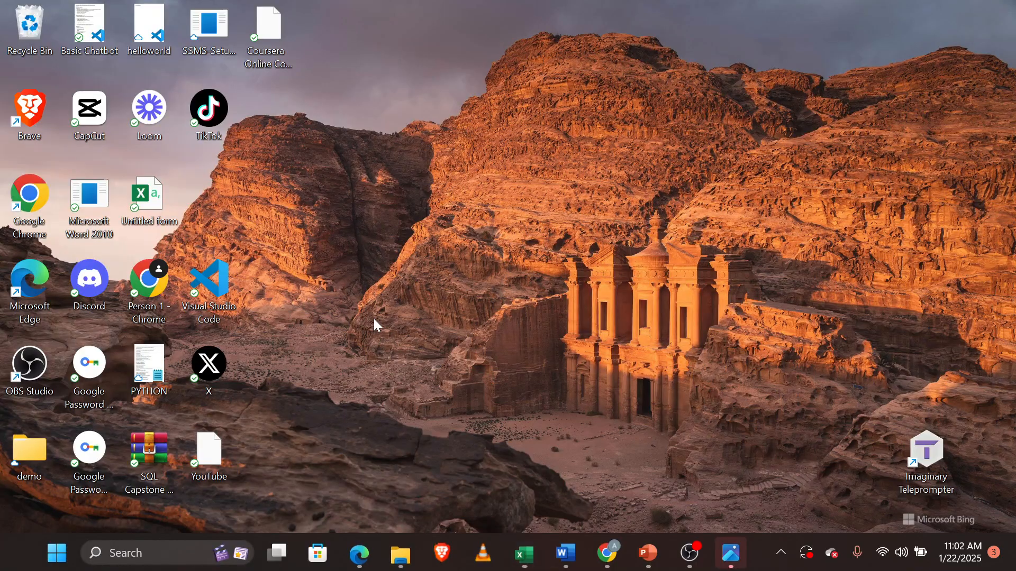
# Return to the LOGICAL FUNCTION workbook window at the student grading table.
pyautogui.click(521, 551)
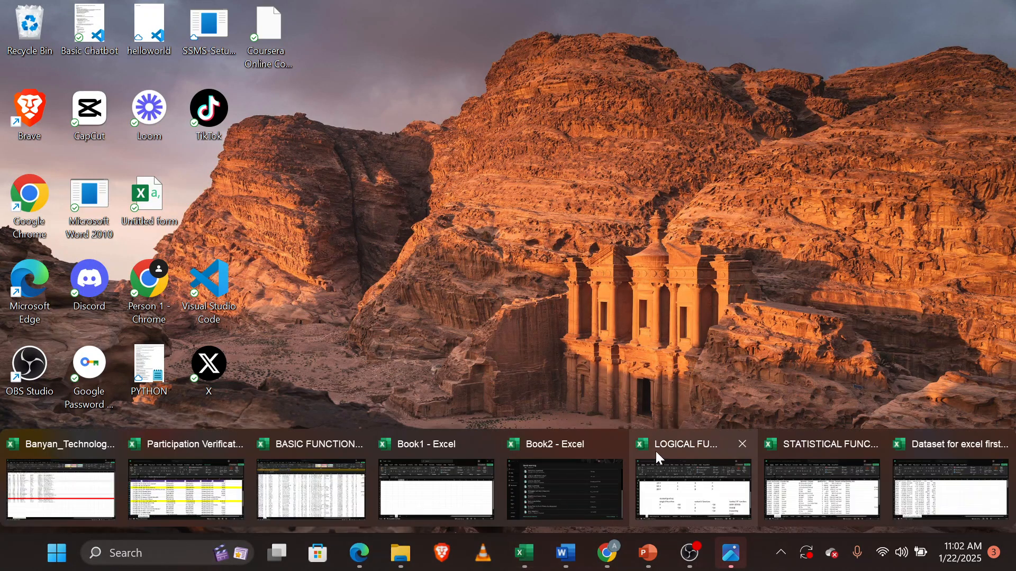
pyautogui.click(682, 487)
pyautogui.scroll(3, 401, 310)
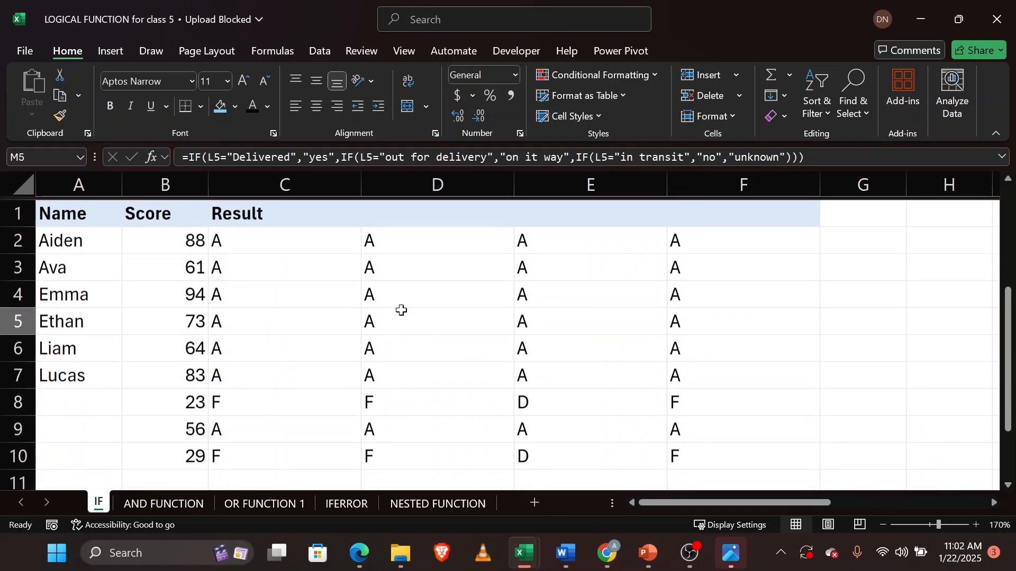
# Edit the C2 IF formula so it returns 78 when true and 20 when false, and enter it.
pyautogui.doubleClick(274, 240)
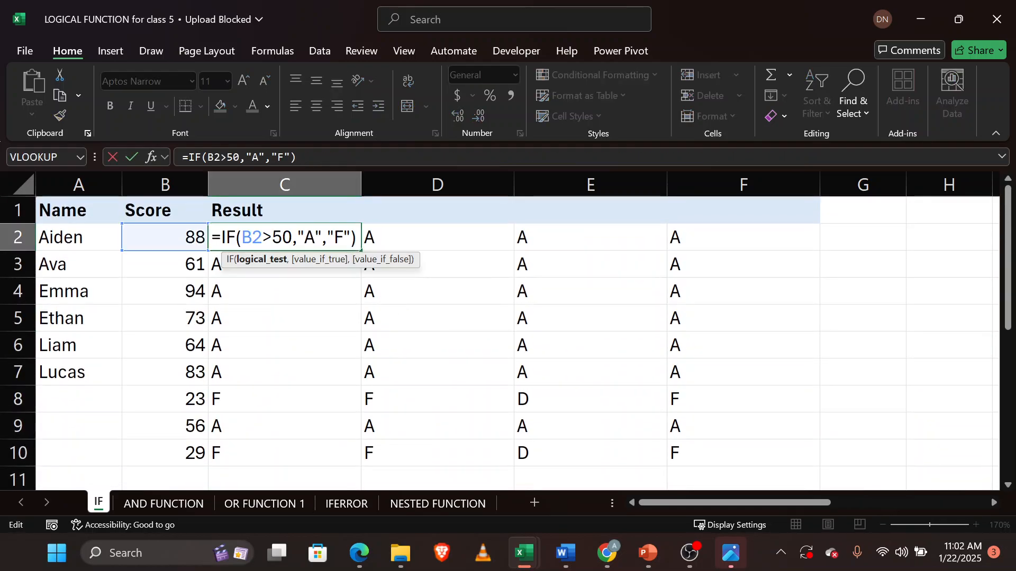
pyautogui.click(315, 237)
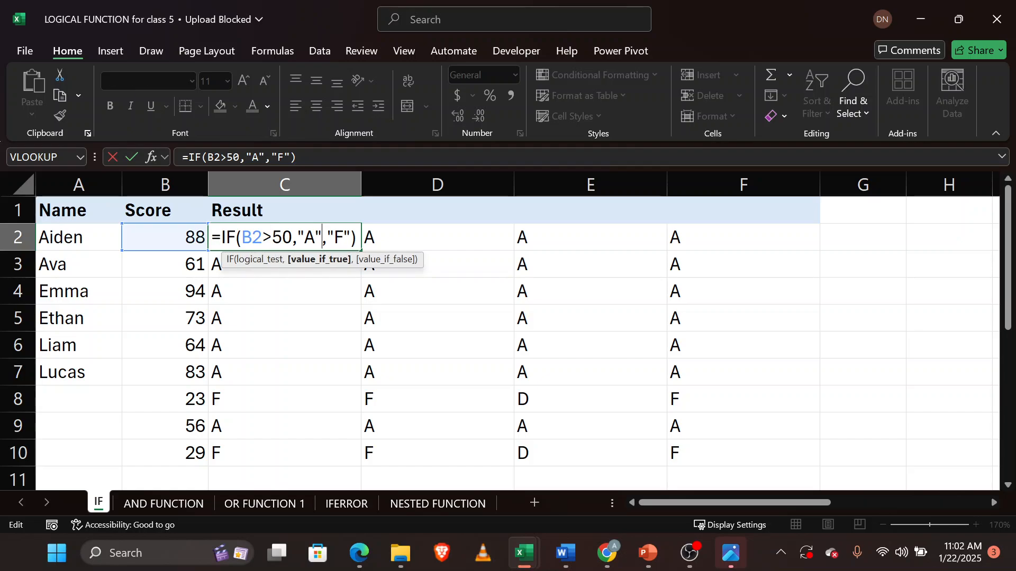
pyautogui.press('BackSpace')
pyautogui.press('BackSpace')
pyautogui.press('Delete')
pyautogui.write('78')
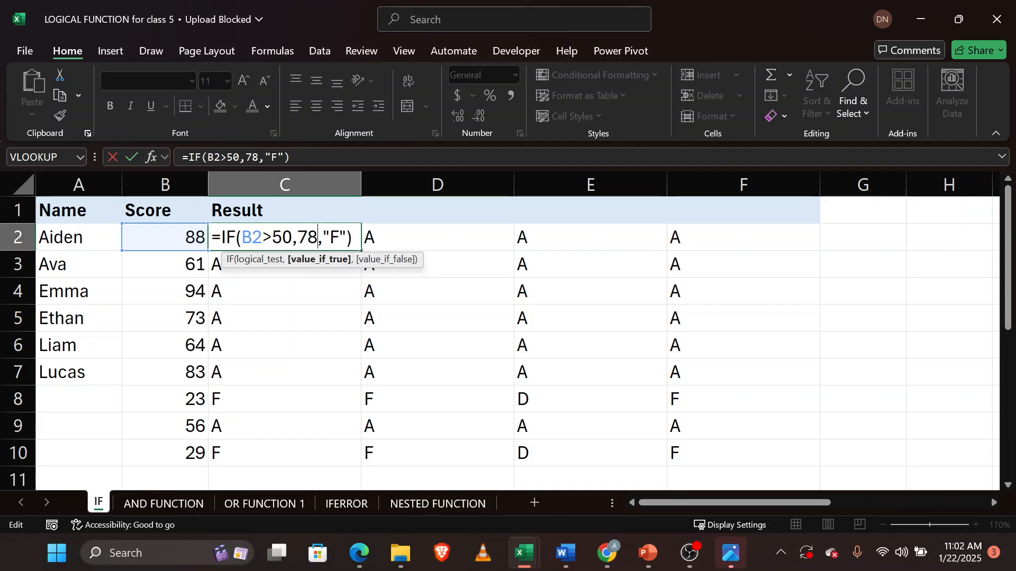
pyautogui.click(346, 238)
pyautogui.press('BackSpace')
pyautogui.press('BackSpace')
pyautogui.press('BackSpace')
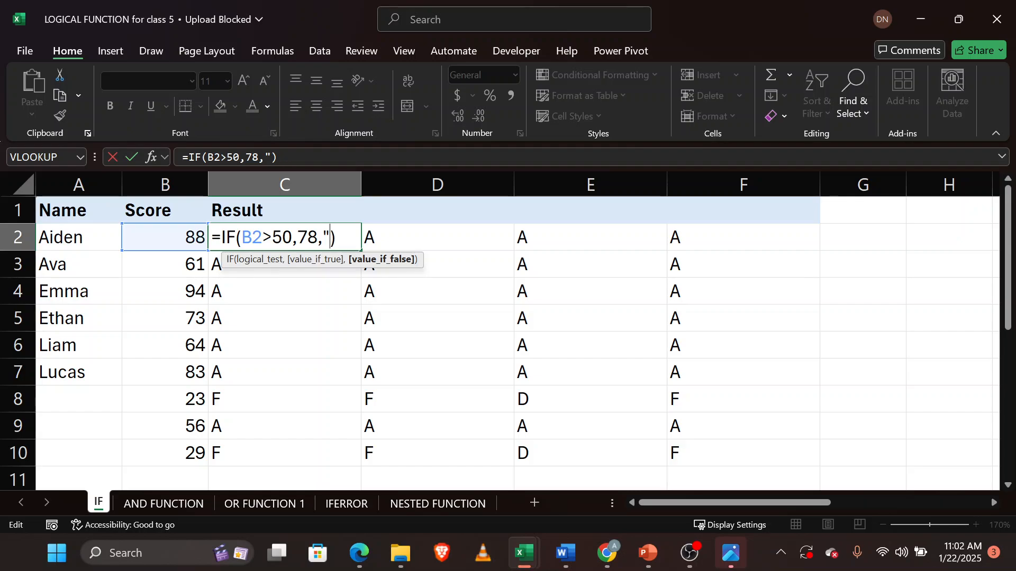
pyautogui.write('20')
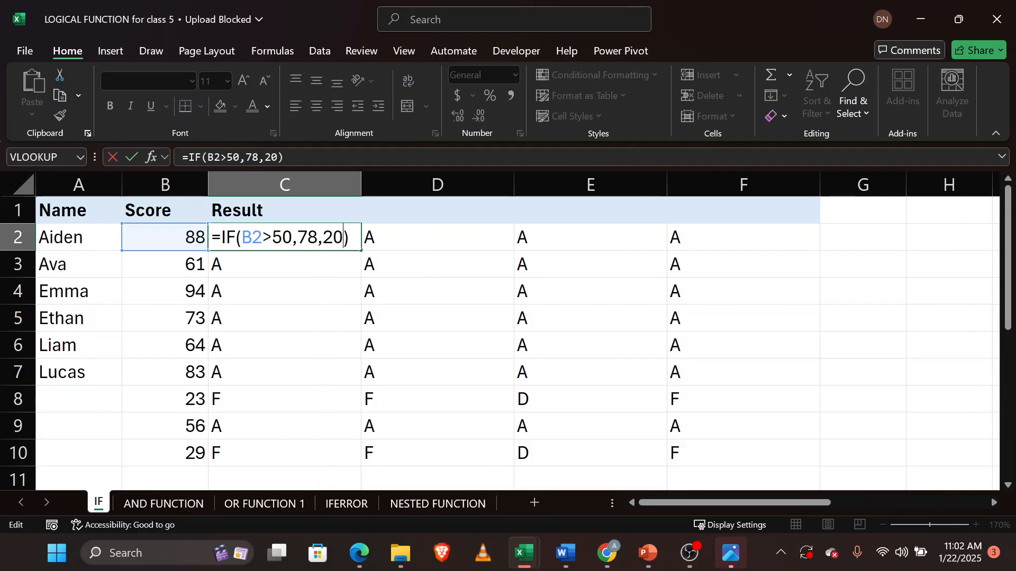
pyautogui.press('Return')
# Review the C2 formula and the M2 delivery-status formula by reopening them for editing.
pyautogui.click(345, 236)
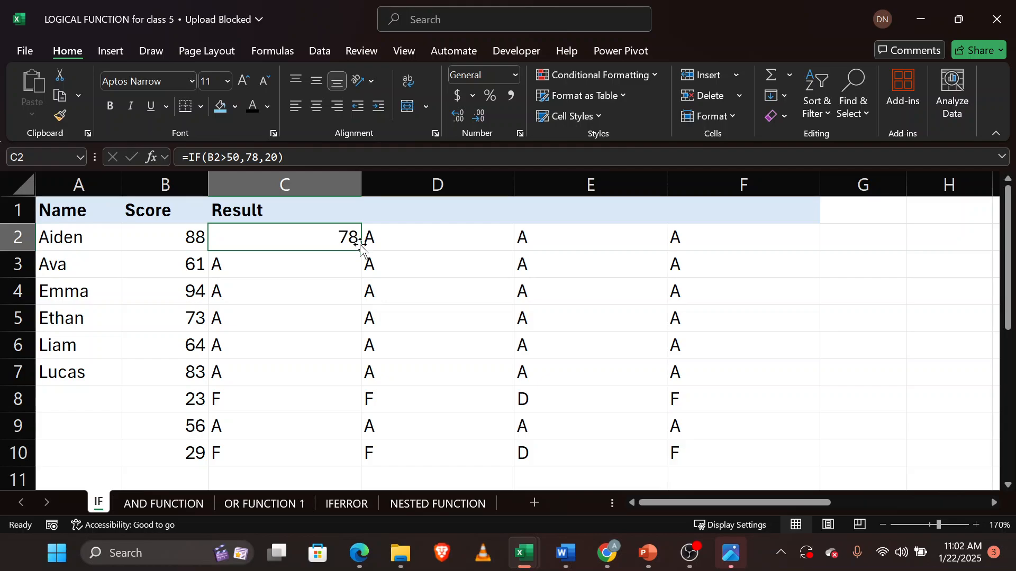
pyautogui.press('F2')
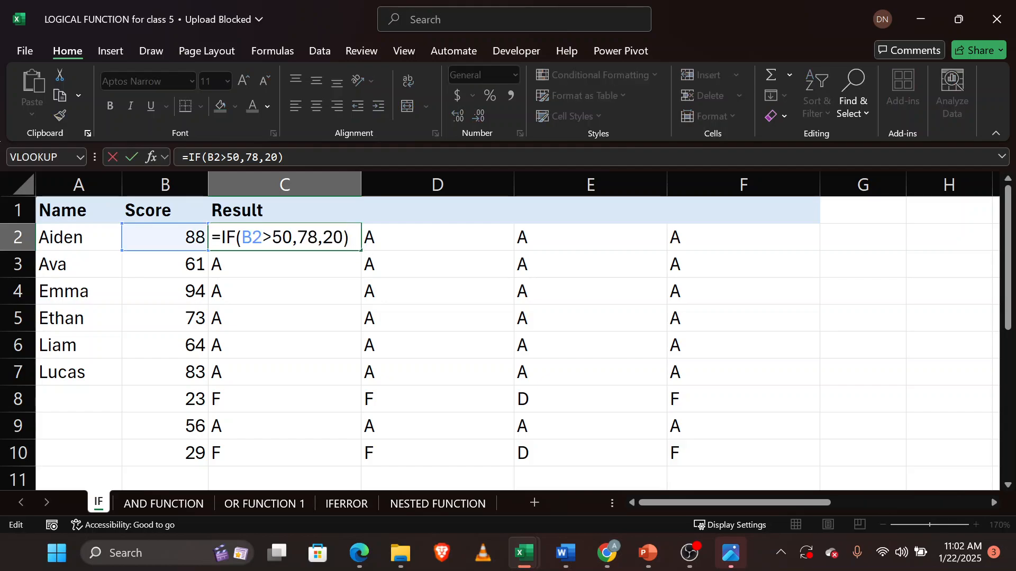
pyautogui.press('Return')
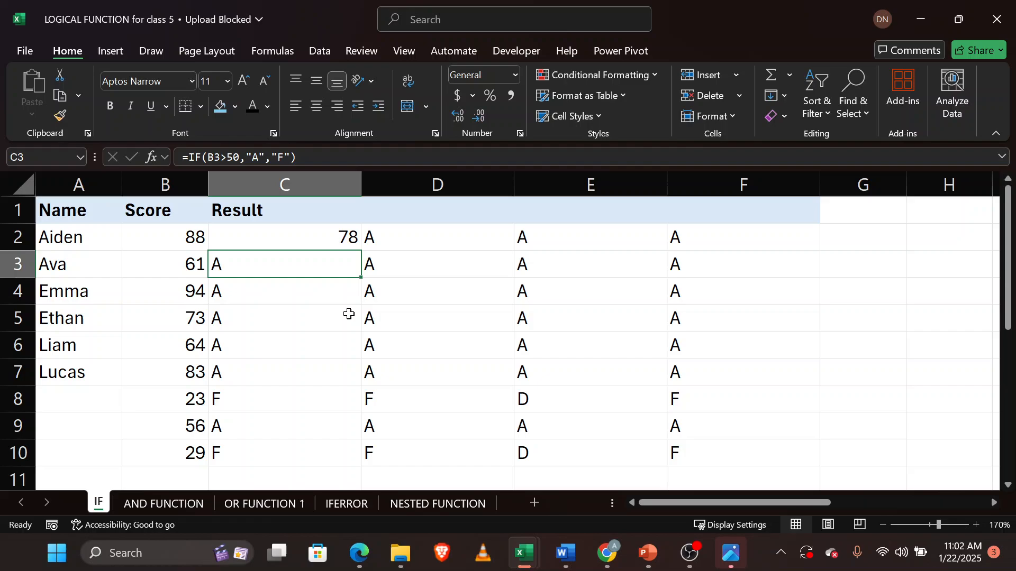
pyautogui.click(345, 236)
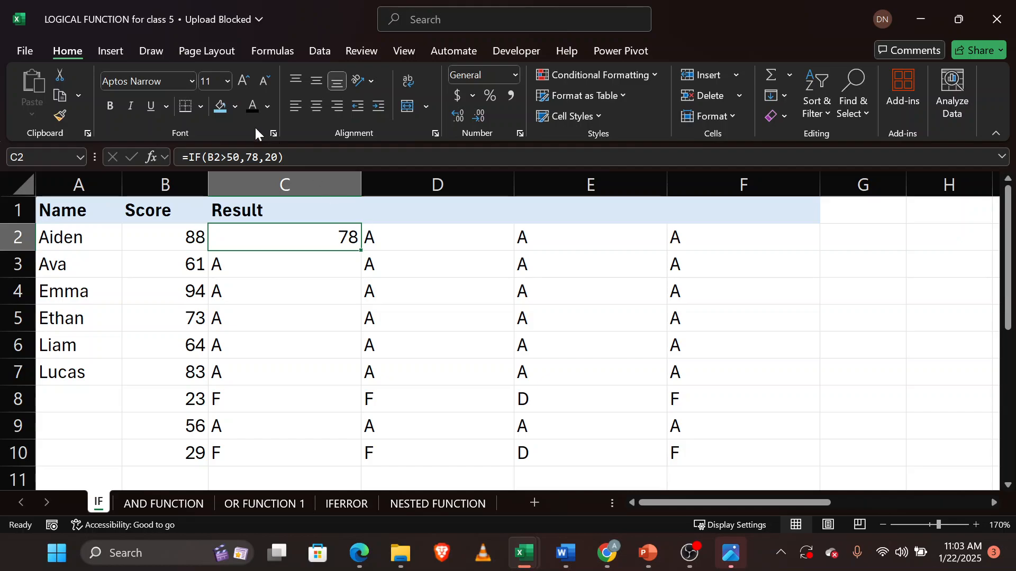
pyautogui.doubleClick(282, 236)
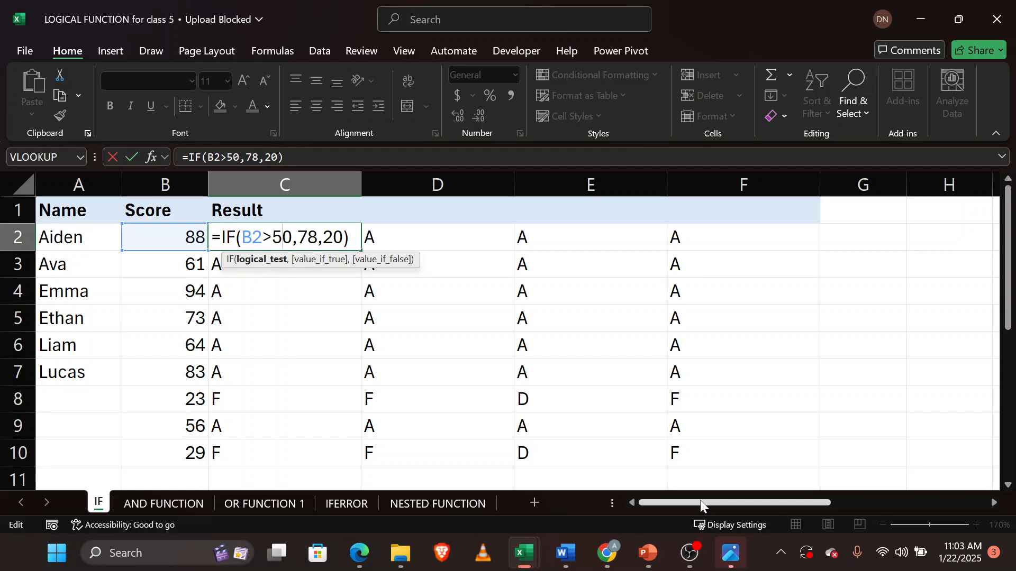
pyautogui.moveTo(701, 505); pyautogui.dragTo(857, 505)
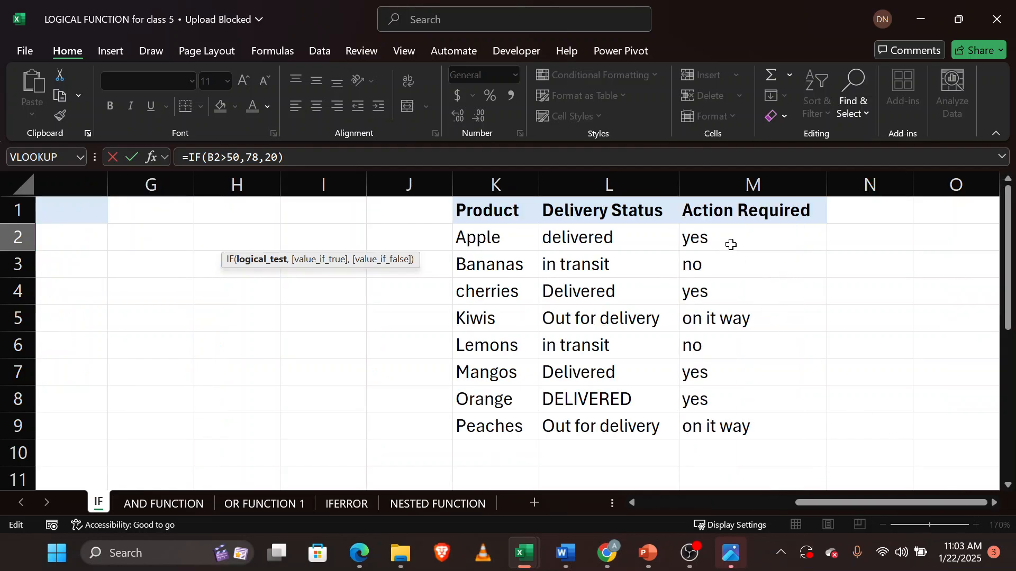
pyautogui.doubleClick(730, 239)
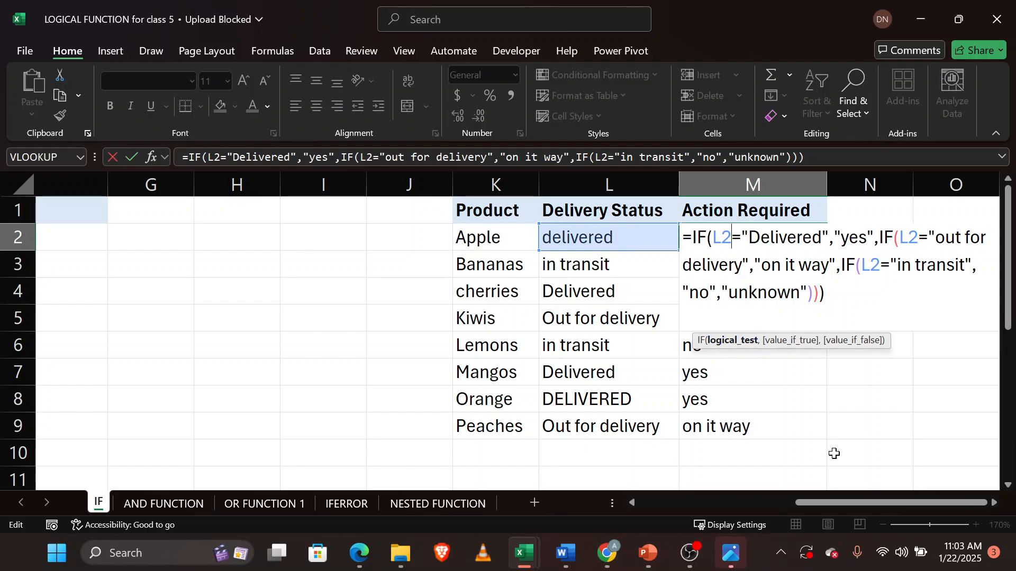
pyautogui.moveTo(903, 502); pyautogui.dragTo(456, 333)
# Change the first test in D2's nested IF formula to B2=30 and enter it.
pyautogui.doubleClick(387, 245)
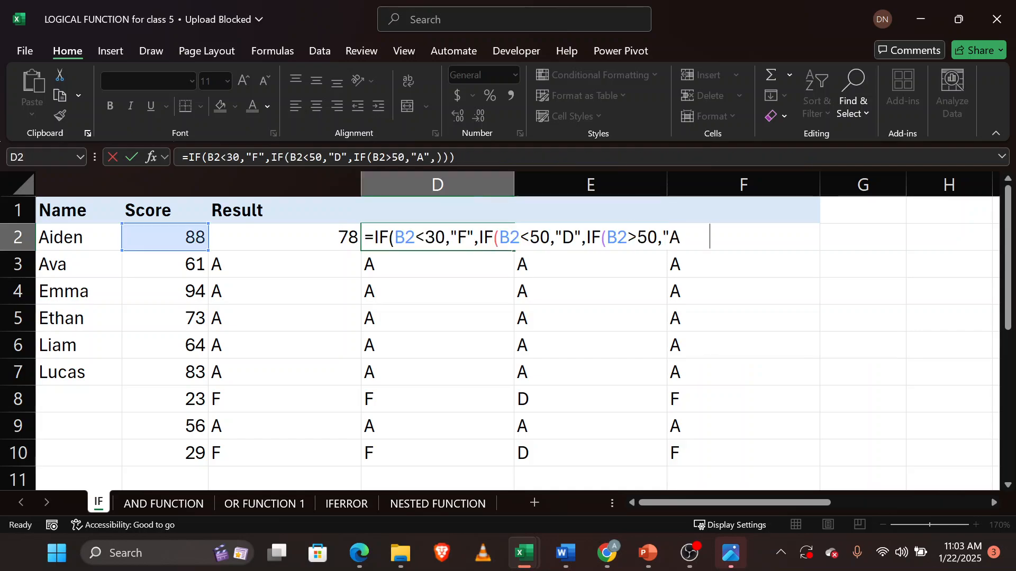
pyautogui.click(426, 238)
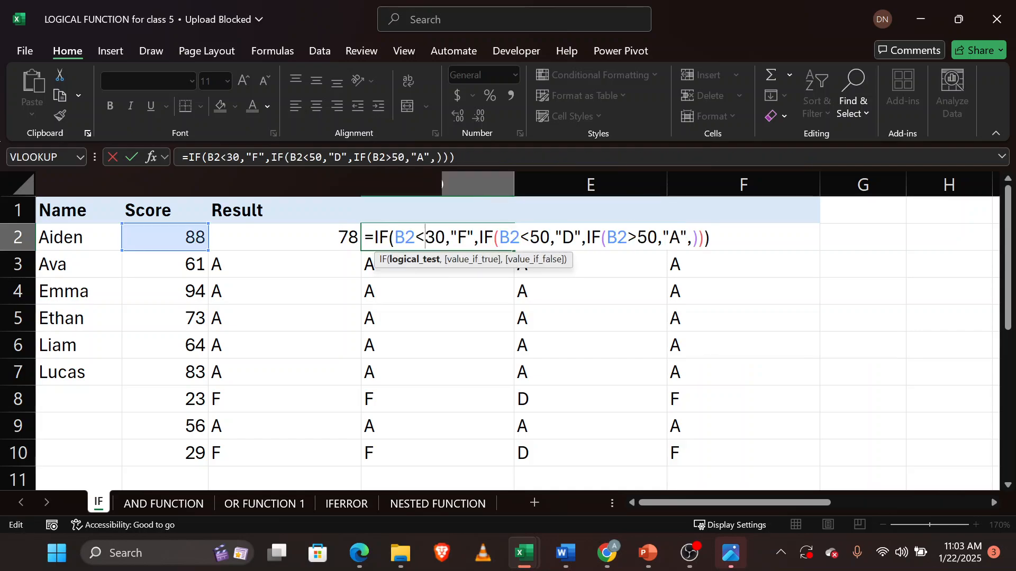
pyautogui.press('BackSpace')
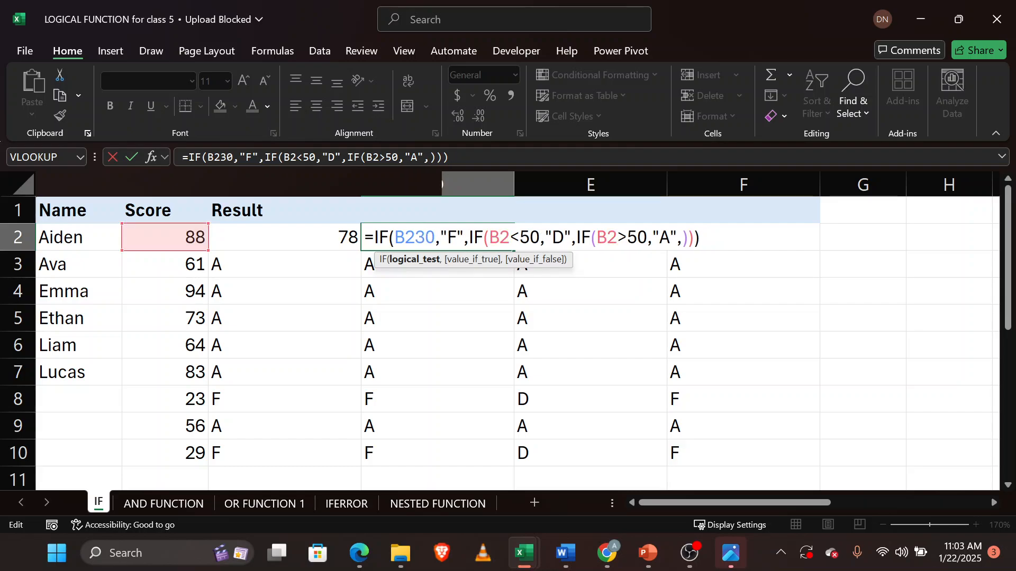
pyautogui.write('=')
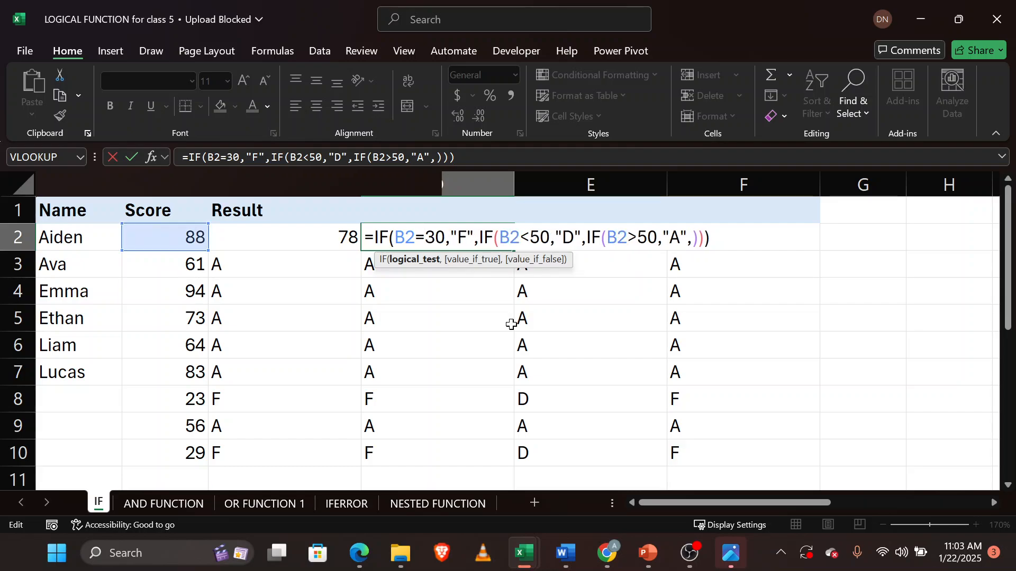
pyautogui.press('Return')
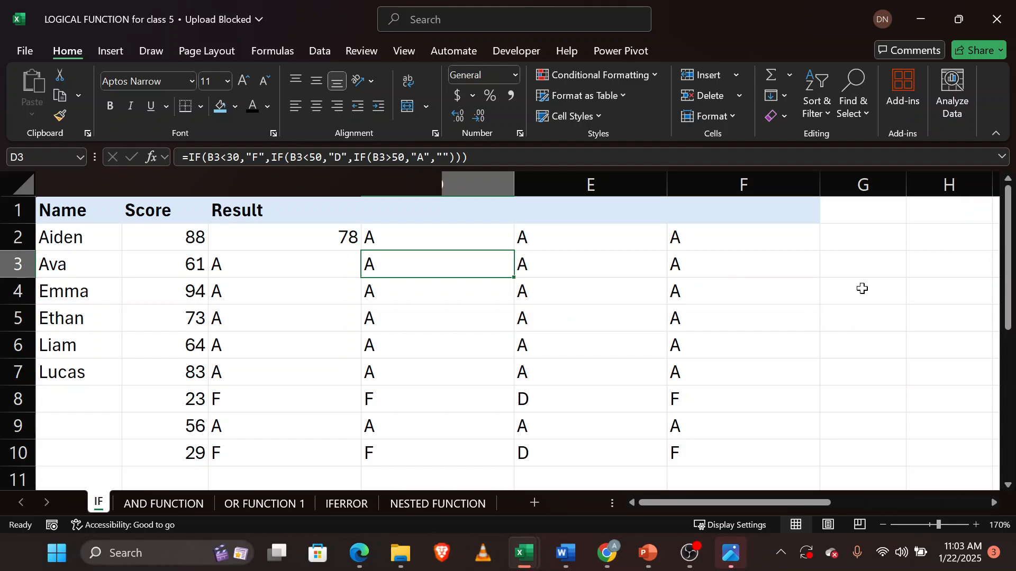
pyautogui.click(859, 242)
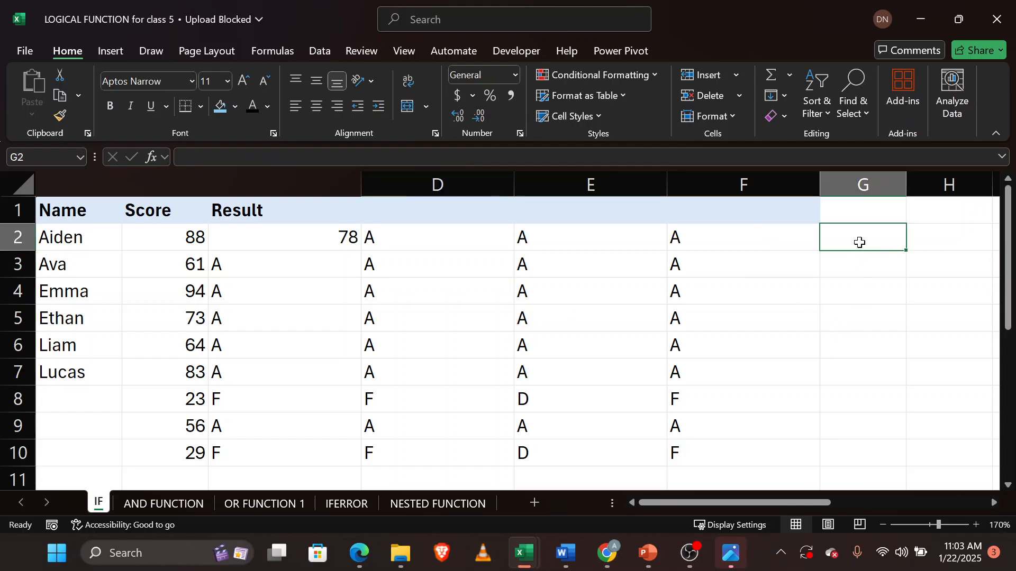
pyautogui.write('=')
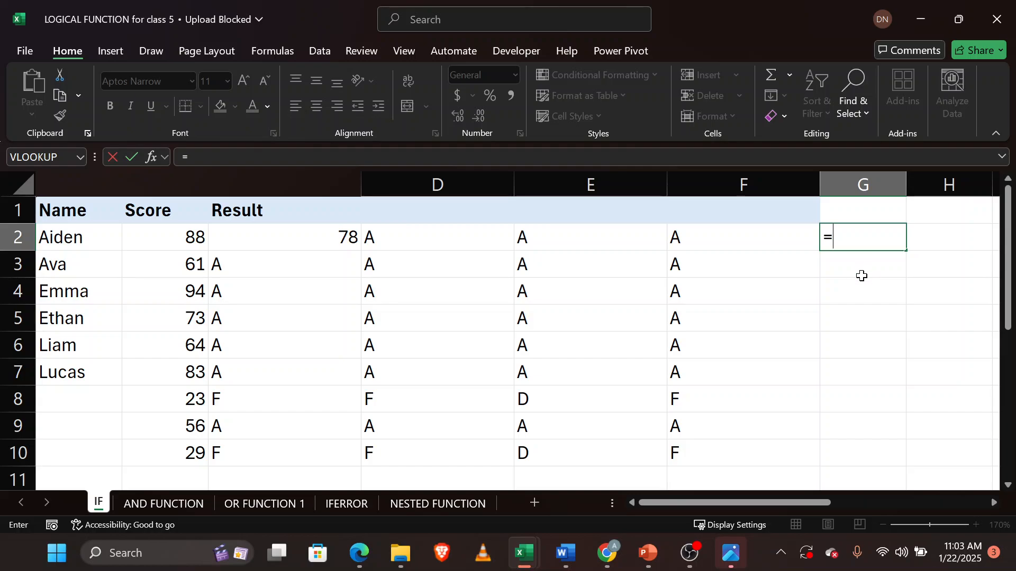
pyautogui.click(861, 272)
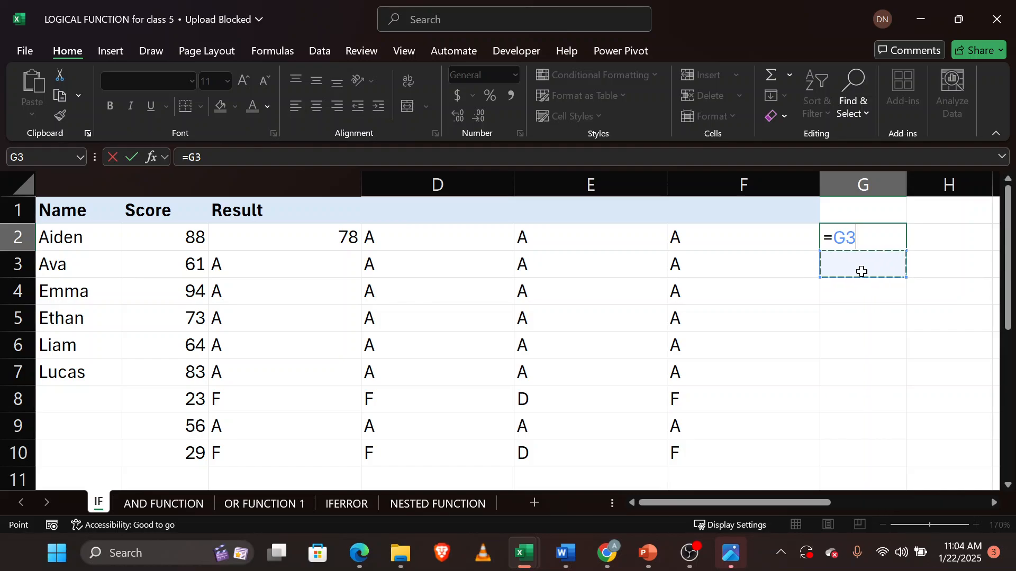
pyautogui.press('BackSpace')
pyautogui.press('BackSpace')
pyautogui.press('BackSpace')
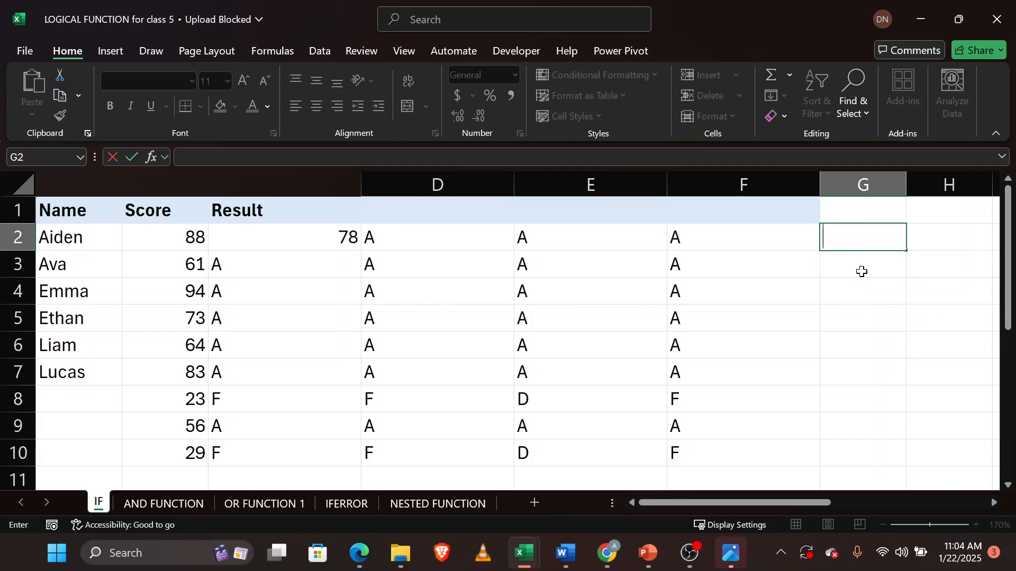
pyautogui.click(861, 272)
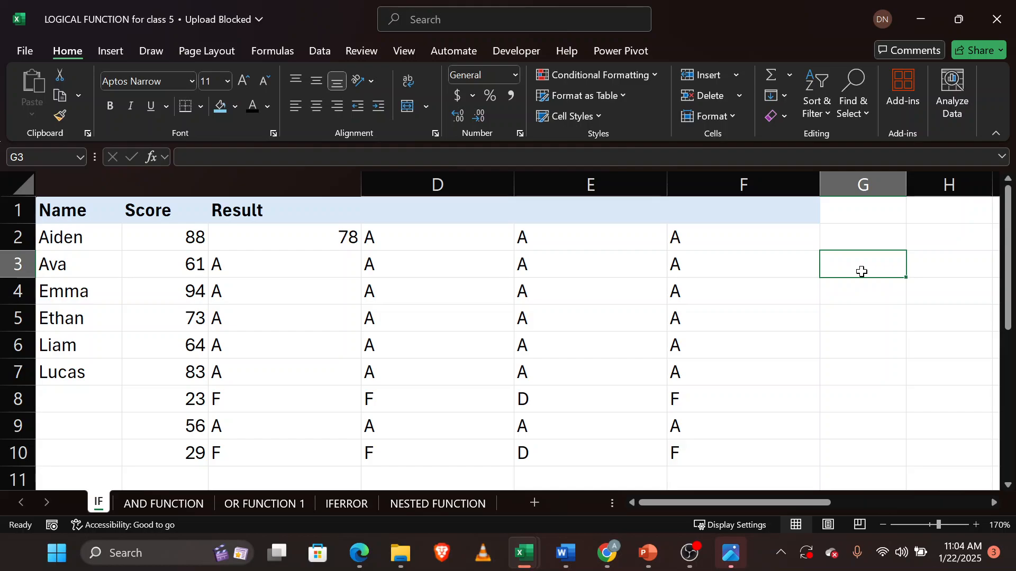
# Fill the C2 formula down the Result column to C10.
pyautogui.click(335, 240)
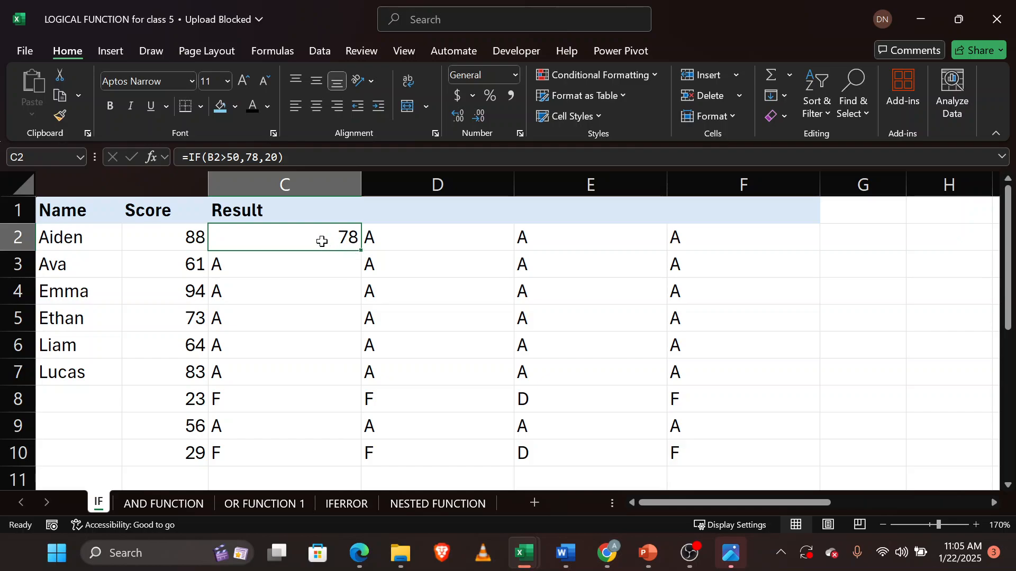
pyautogui.doubleClick(361, 249)
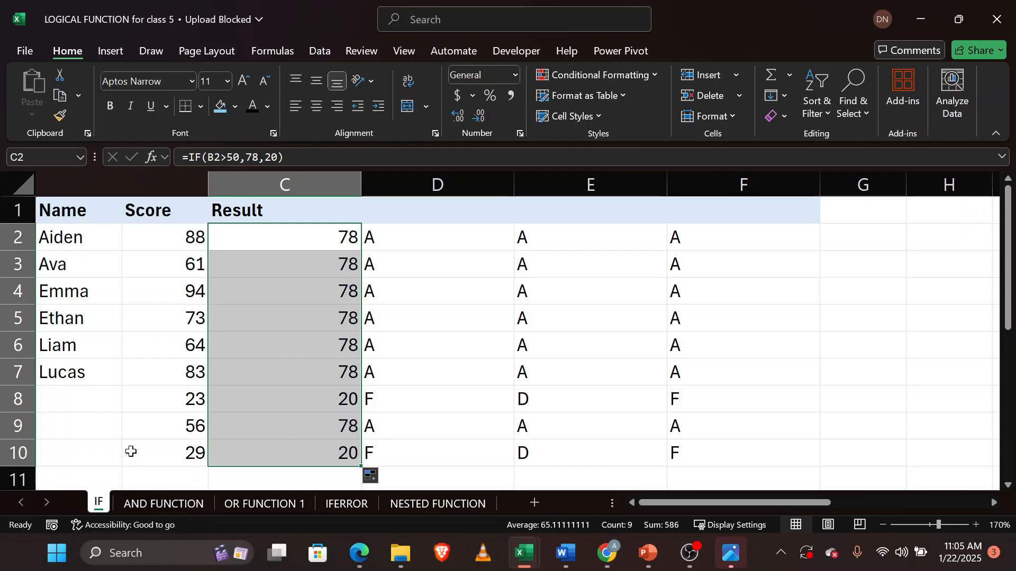
# Switch to the Google Meet window, then return to the LOGICAL FUNCTION workbook.
pyautogui.moveTo(358, 553)
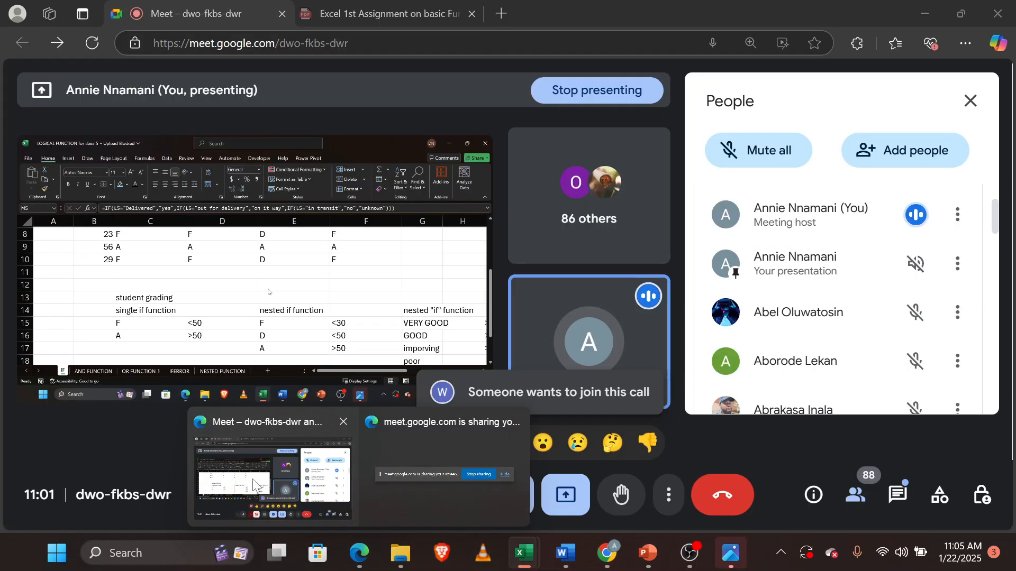
pyautogui.click(253, 483)
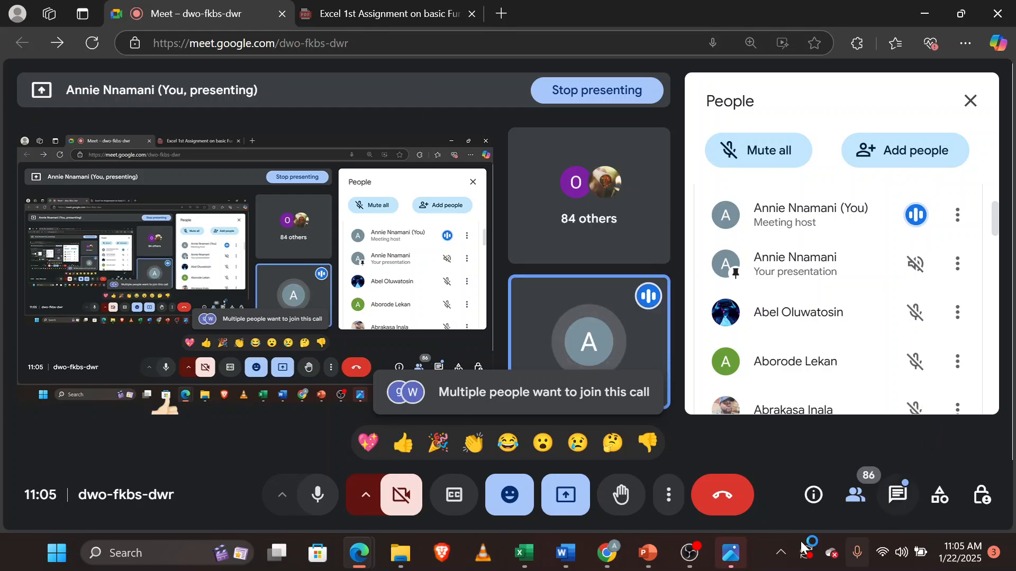
pyautogui.moveTo(646, 565)
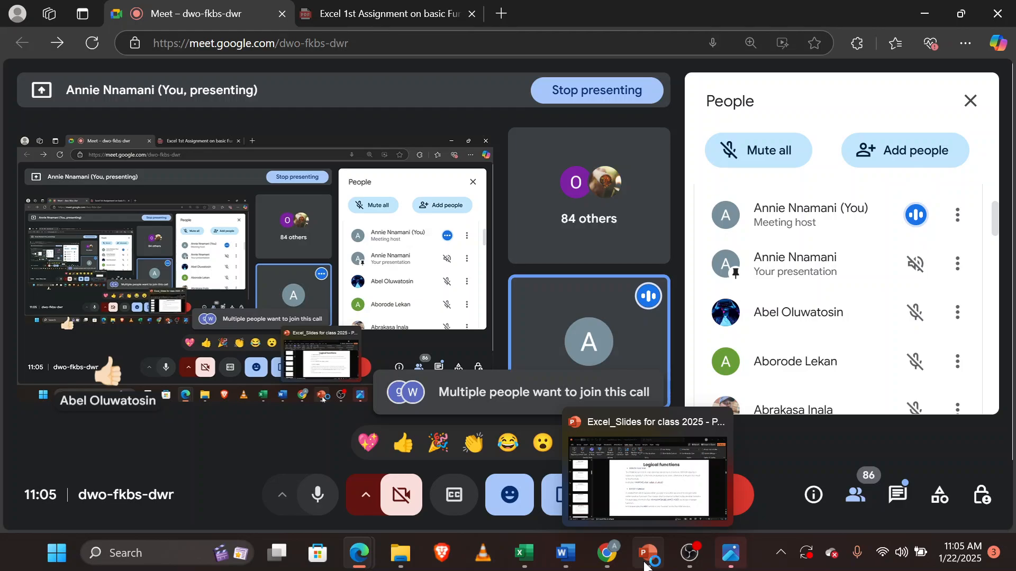
pyautogui.moveTo(524, 553)
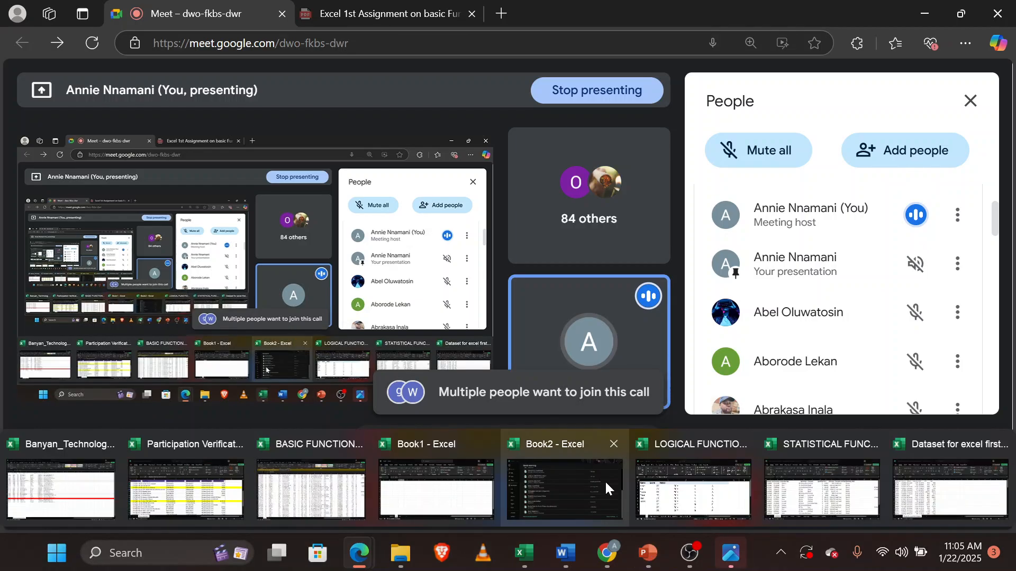
pyautogui.click(738, 486)
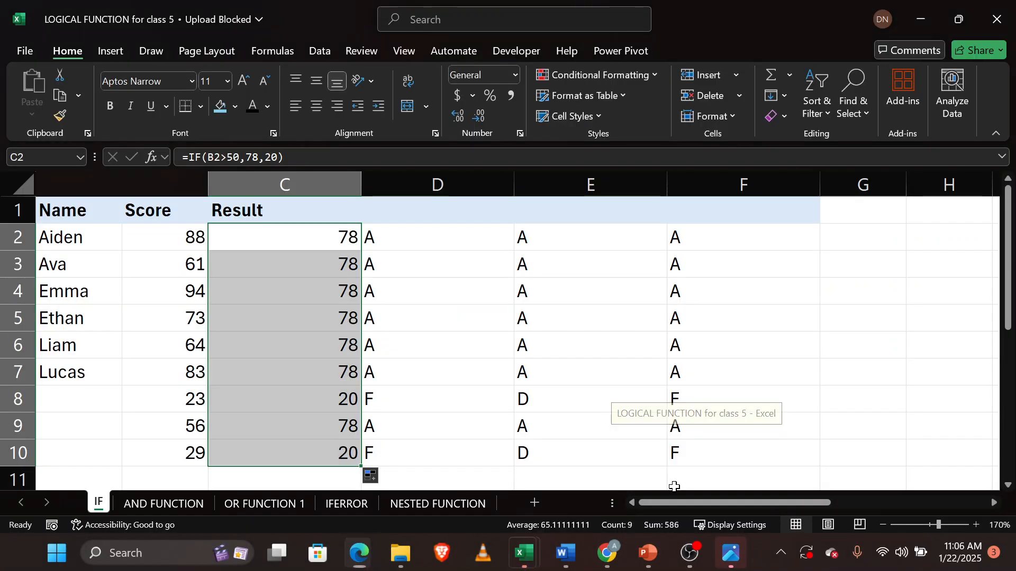
# Open the AND FUNCTION sheet and clear the contents of the and results in D2:D8.
pyautogui.click(182, 501)
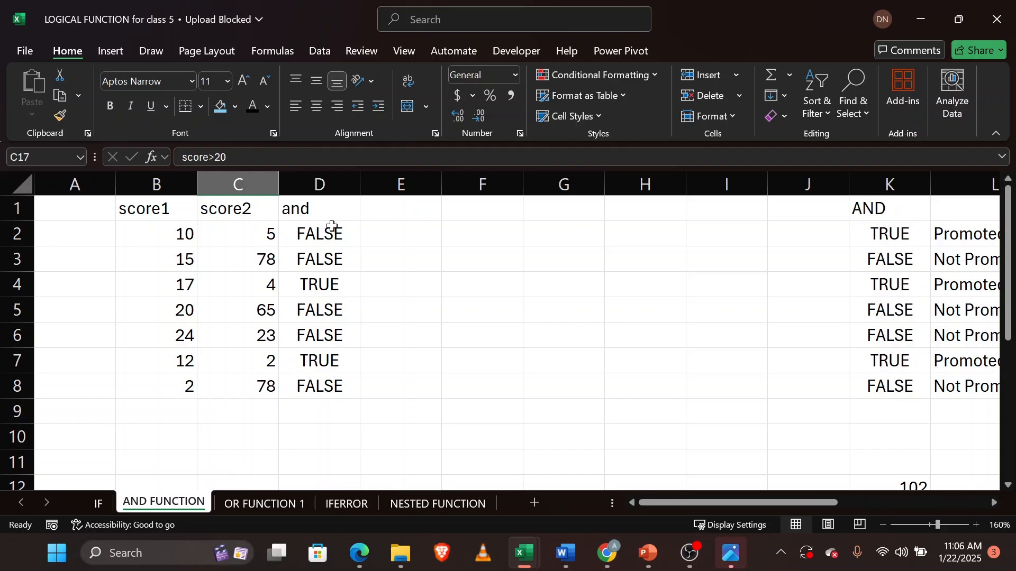
pyautogui.moveTo(331, 229); pyautogui.dragTo(347, 383)
pyautogui.rightClick(346, 383)
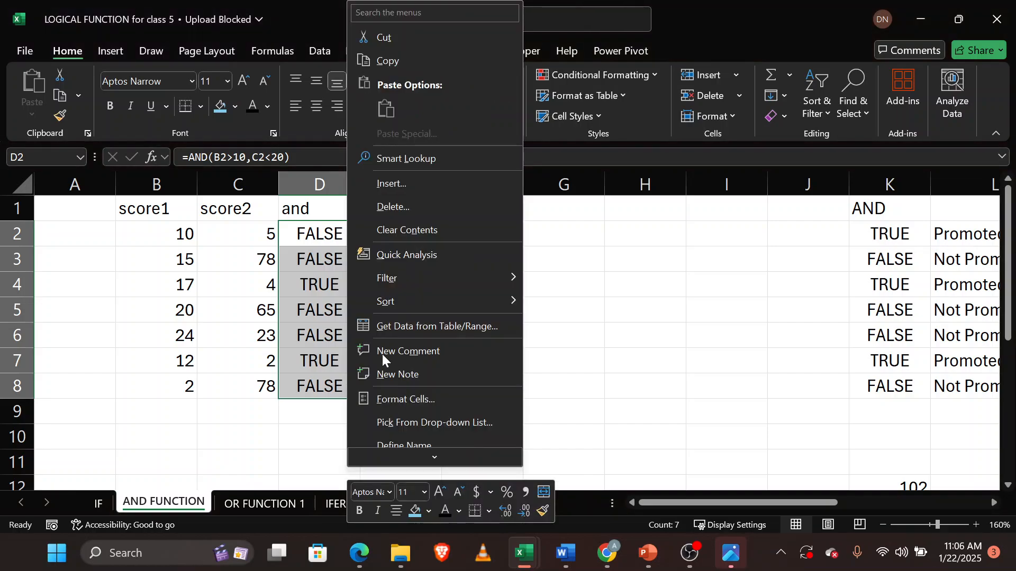
pyautogui.click(455, 229)
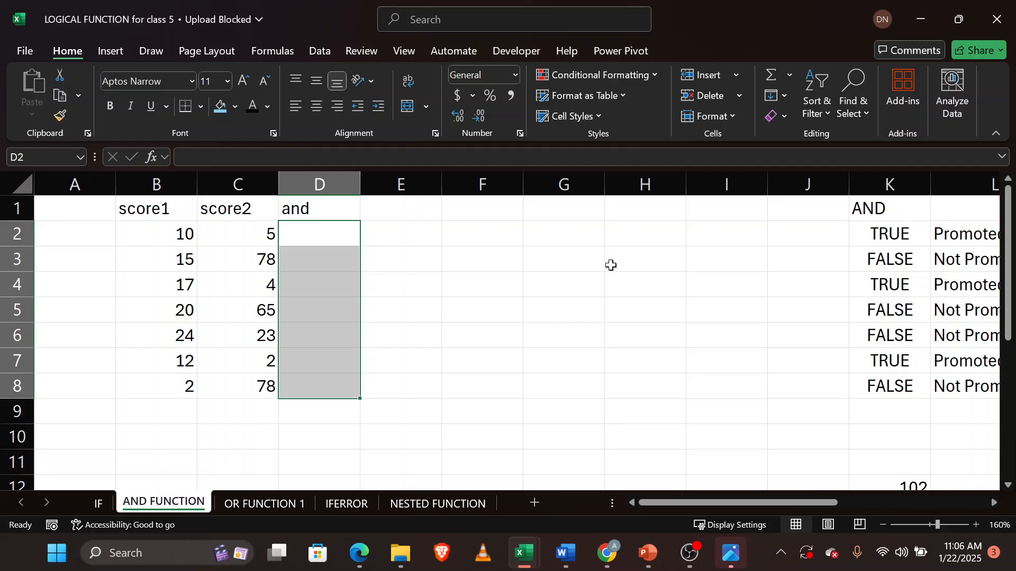
pyautogui.scroll(-3, 611, 265)
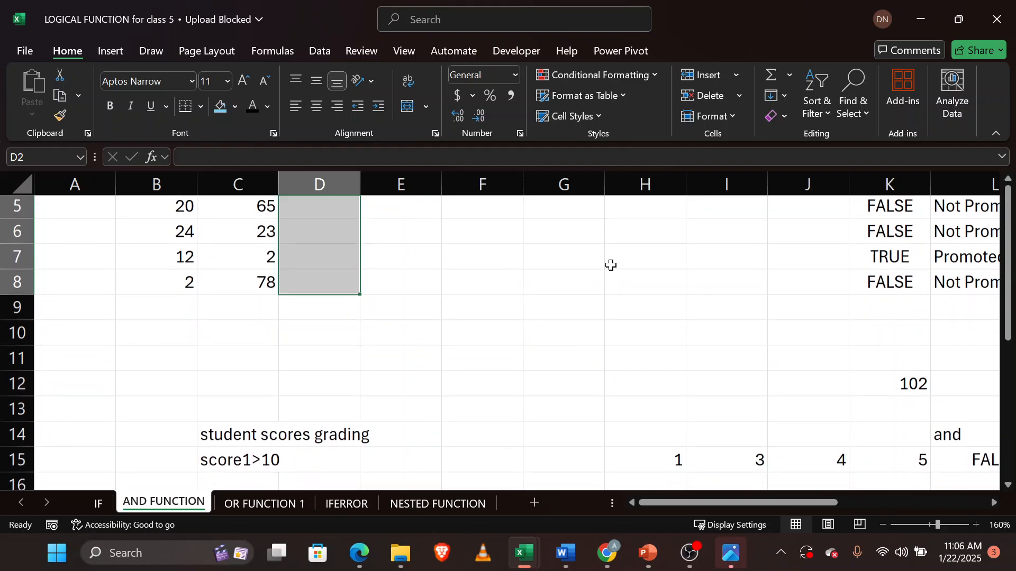
# Enter the formula =AND(B2=10,C2>20) in D2 to test both scores.
pyautogui.scroll(-2, 307, 428)
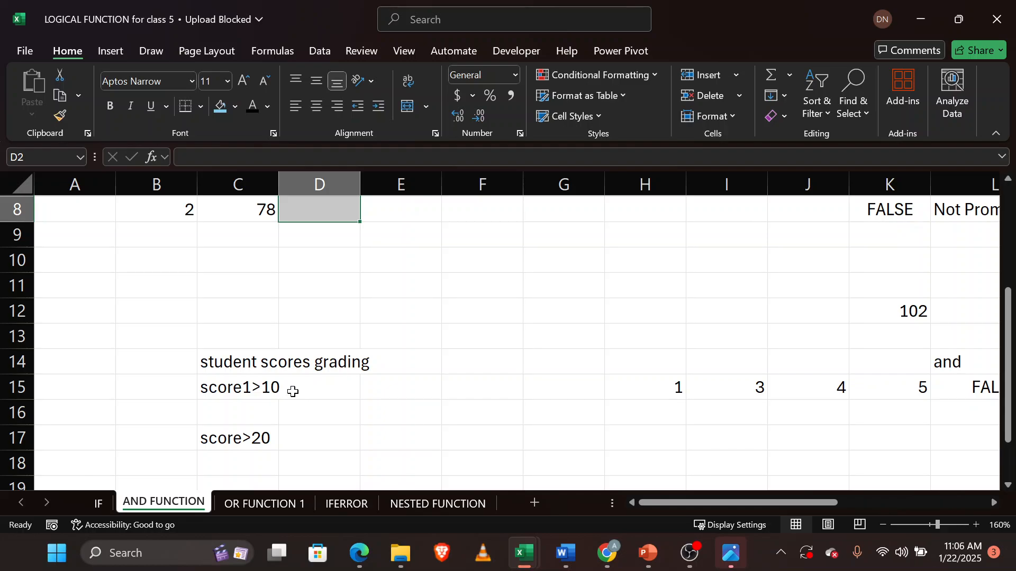
pyautogui.scroll(3, 271, 427)
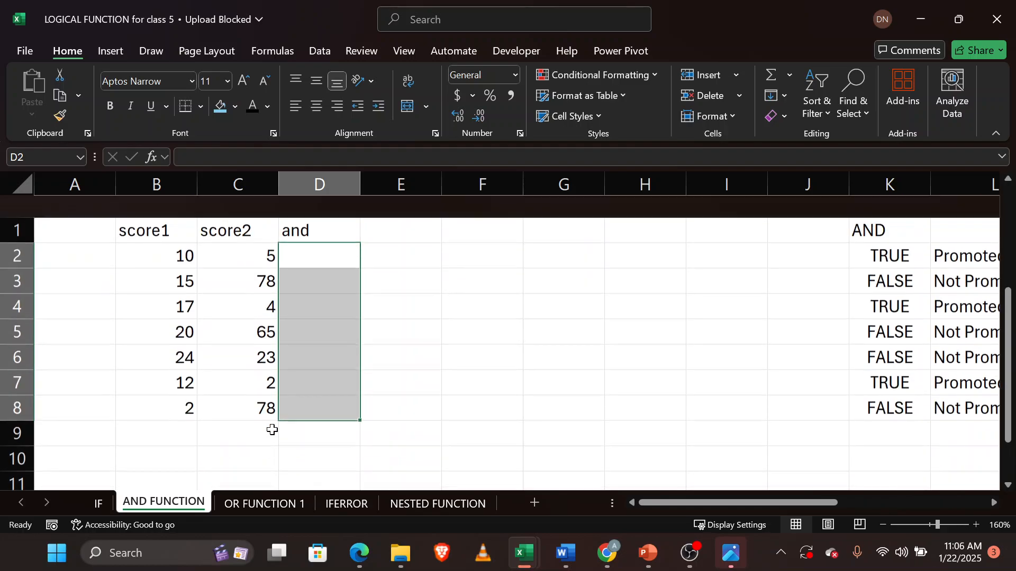
pyautogui.click(334, 230)
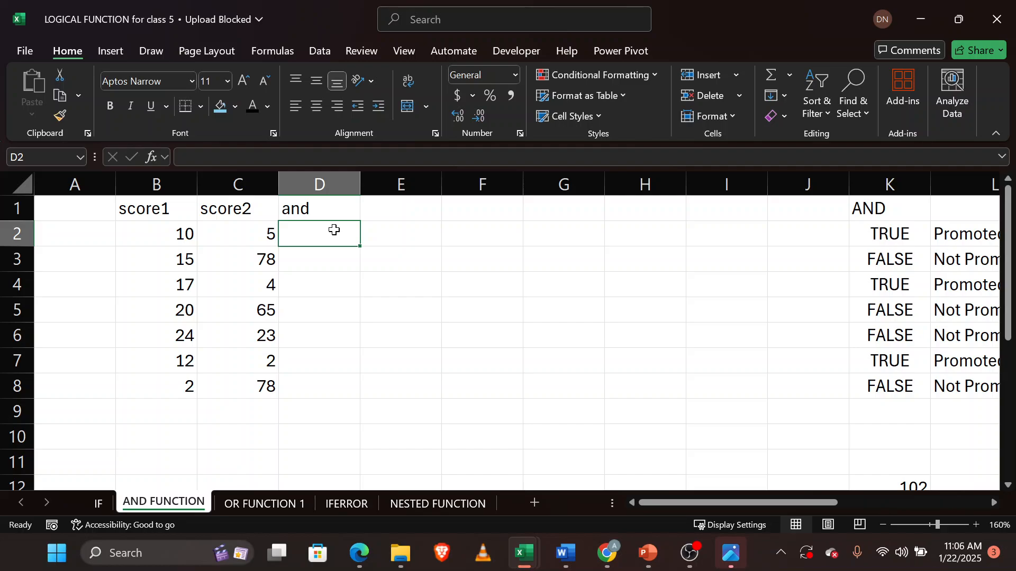
pyautogui.write('=an')
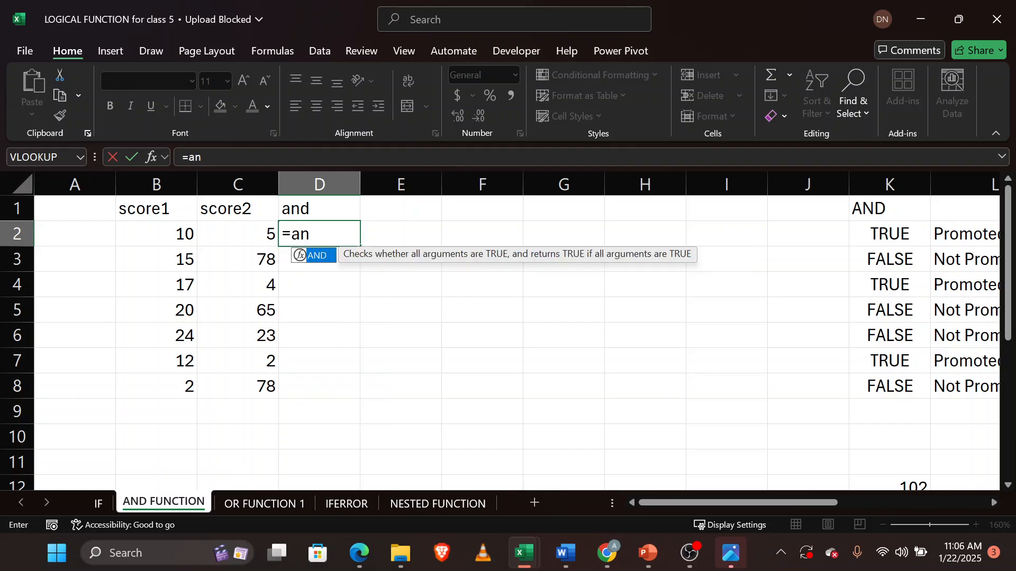
pyautogui.write('d')
pyautogui.press('Tab')
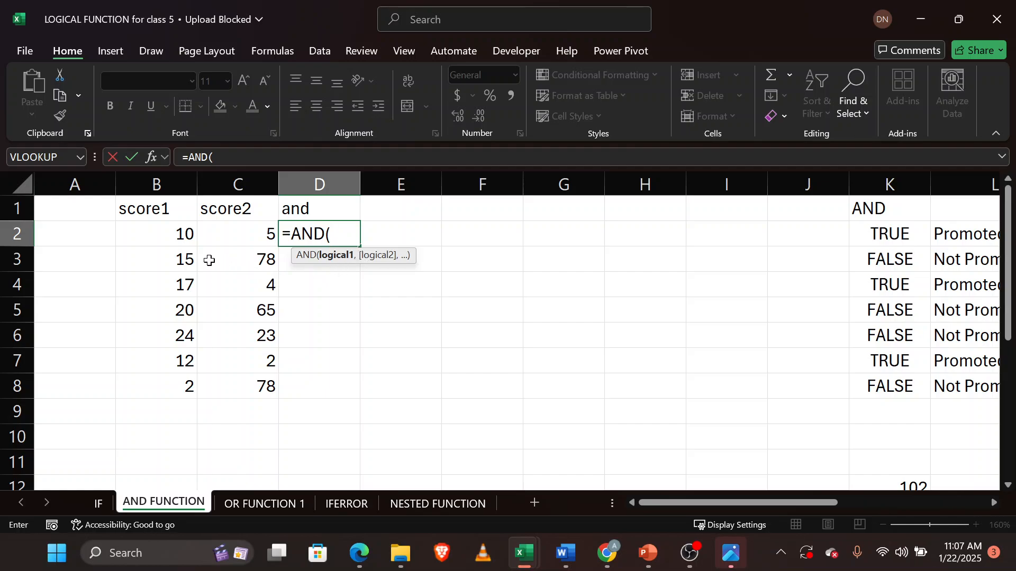
pyautogui.click(149, 236)
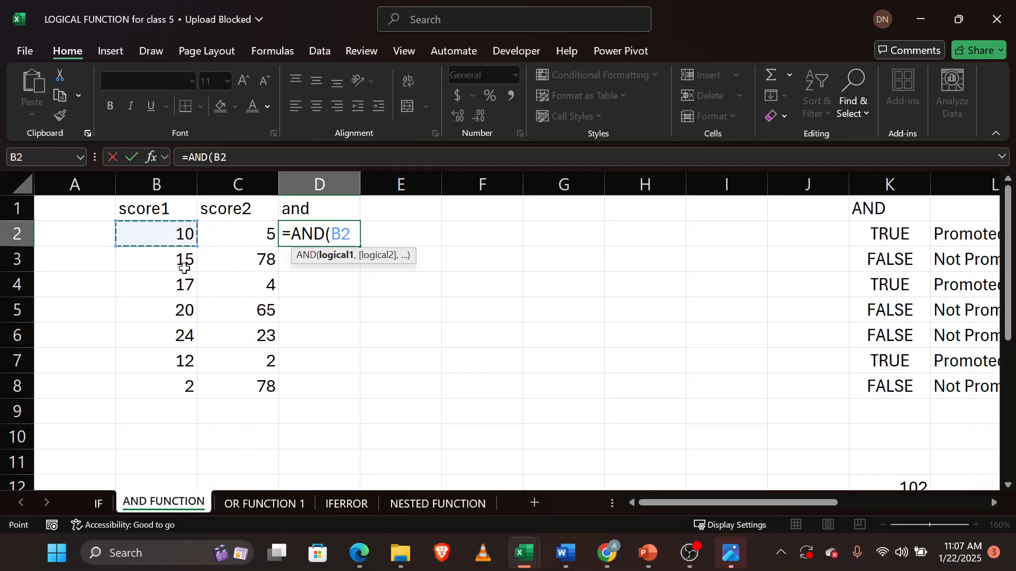
pyautogui.write('>')
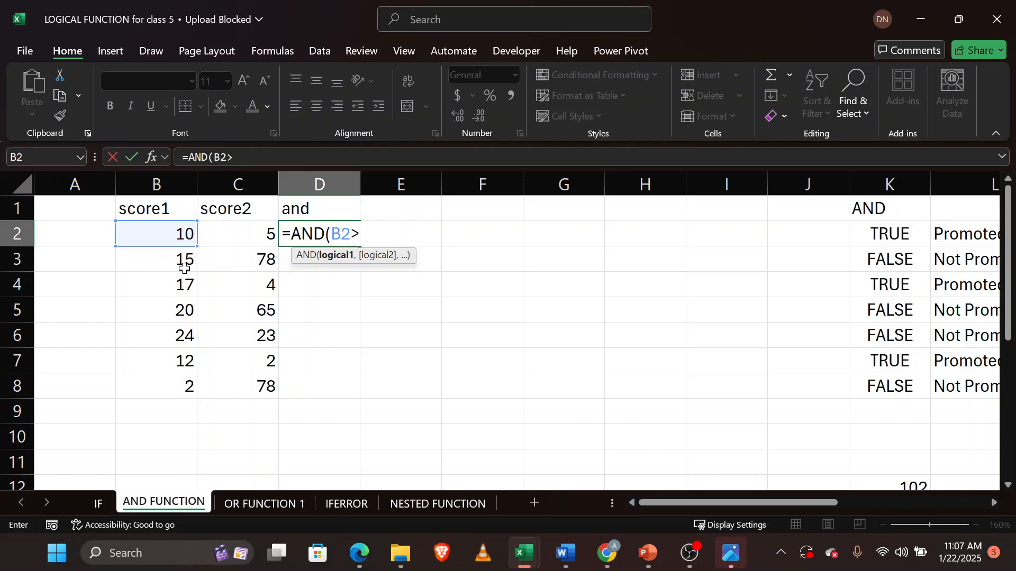
pyautogui.write('10')
pyautogui.press('BackSpace')
pyautogui.press('BackSpace')
pyautogui.press('BackSpace')
pyautogui.write('=10,')
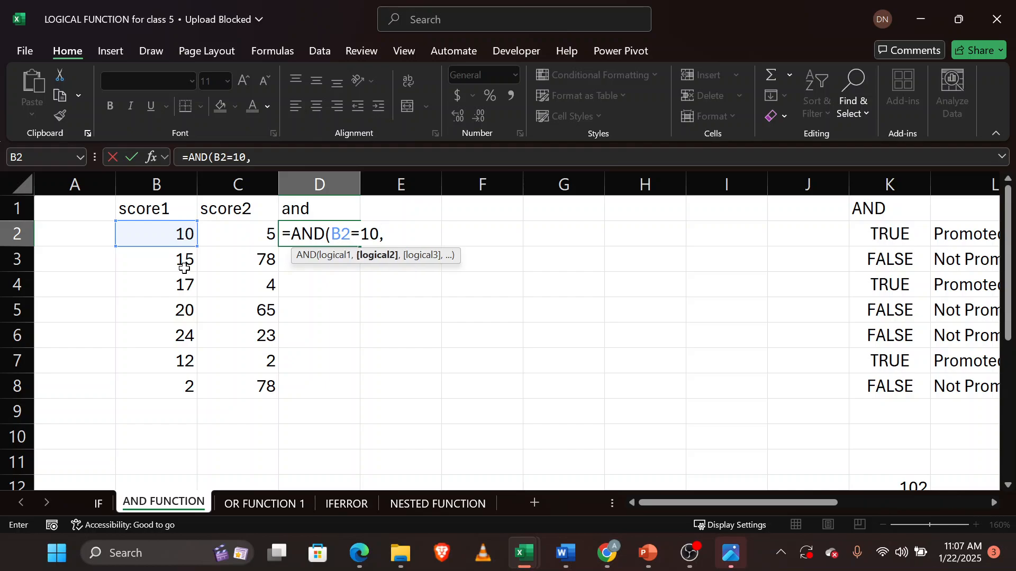
pyautogui.click(238, 235)
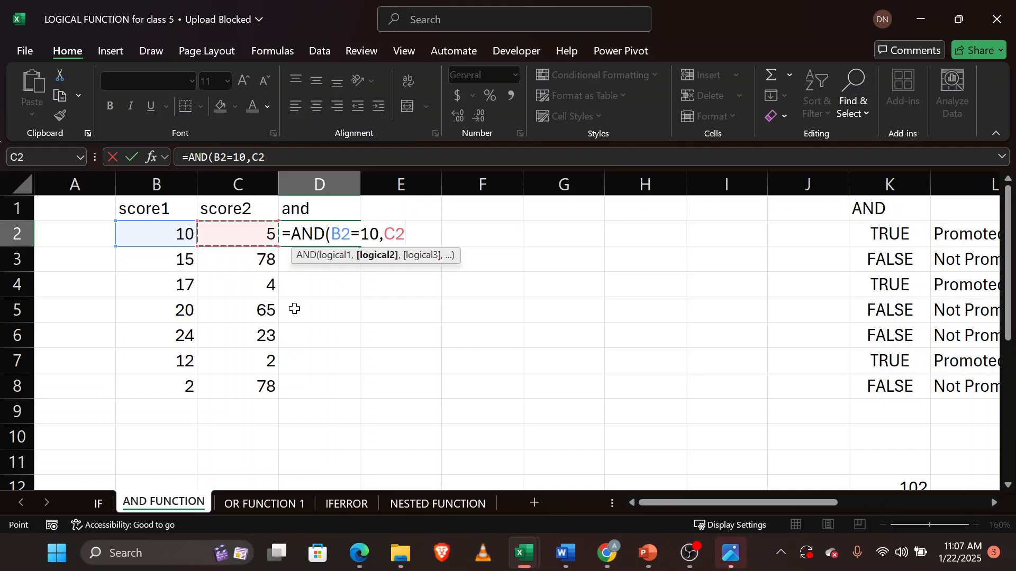
pyautogui.write('>20')
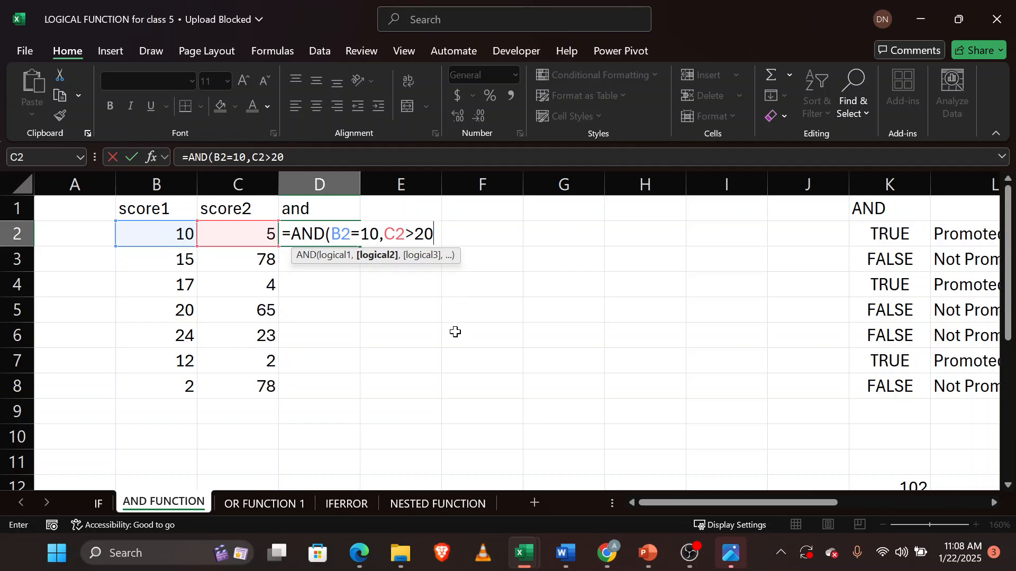
pyautogui.write(')')
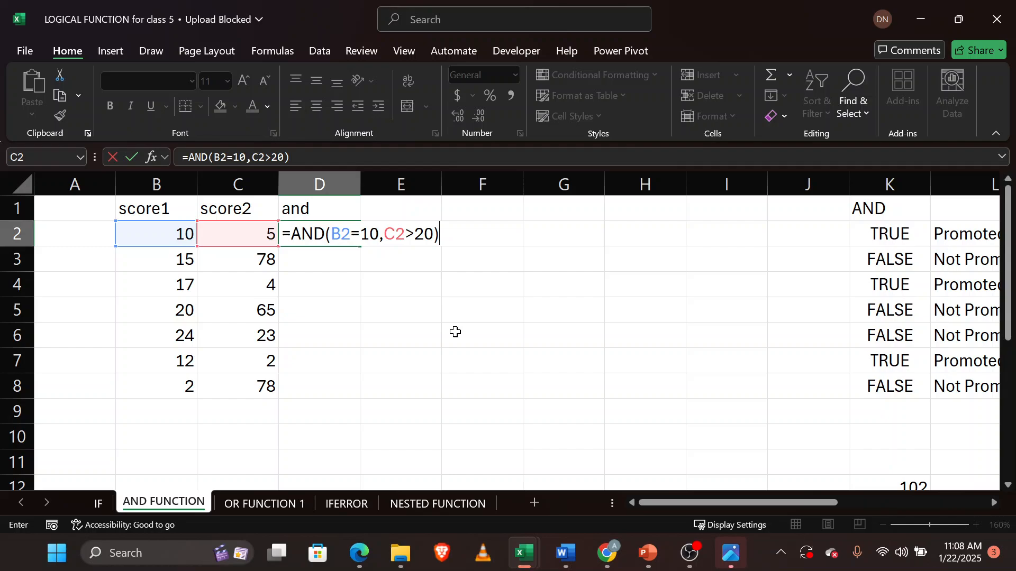
pyautogui.press('Return')
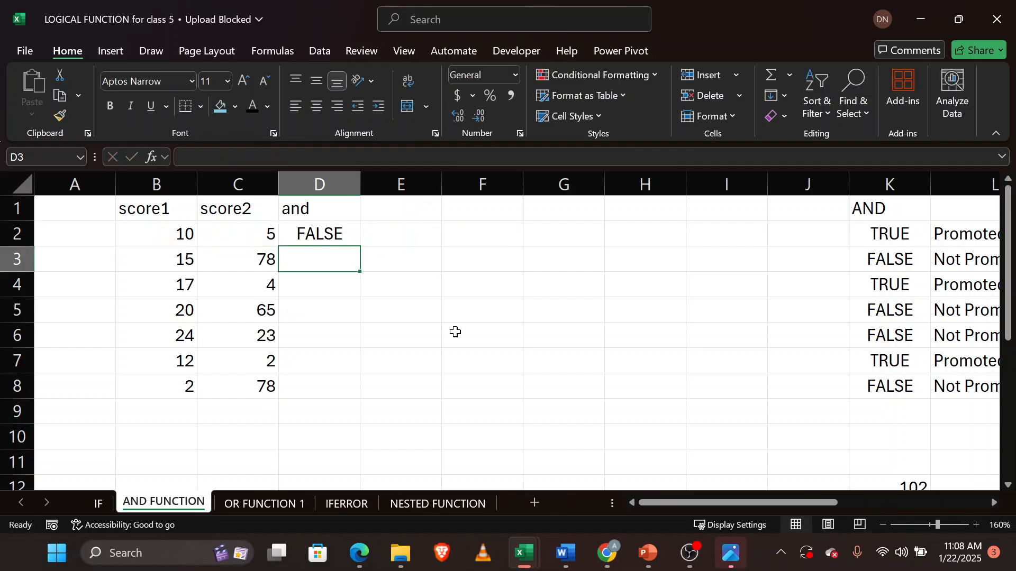
# Fill the D2 AND formula down the and column through D8.
pyautogui.click(324, 234)
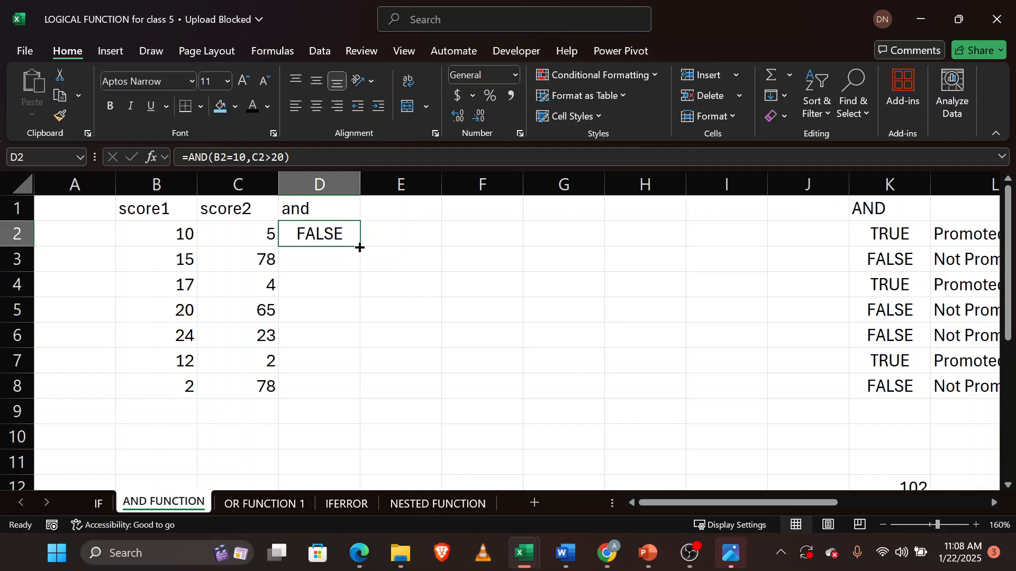
pyautogui.doubleClick(360, 247)
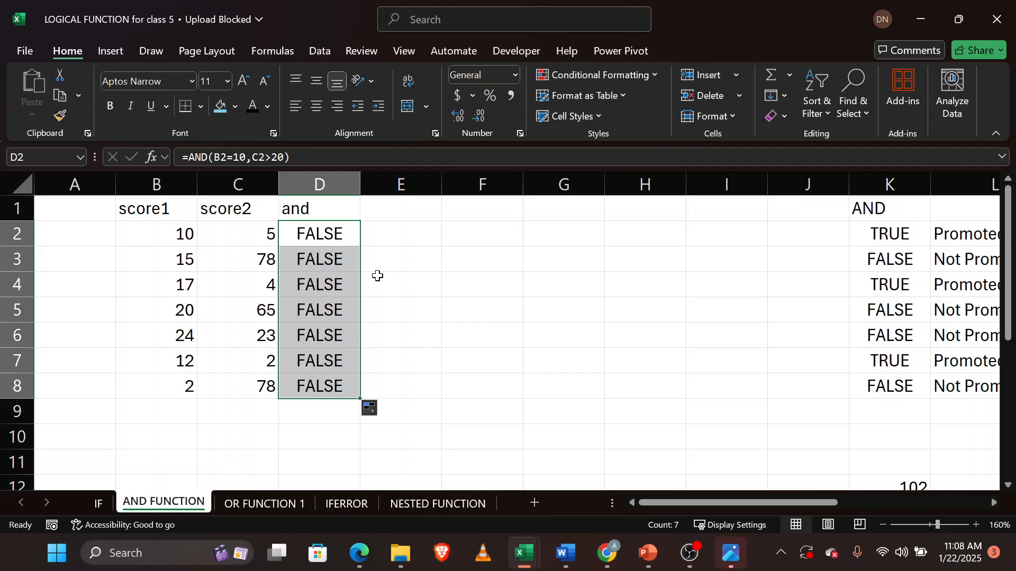
pyautogui.click(178, 258)
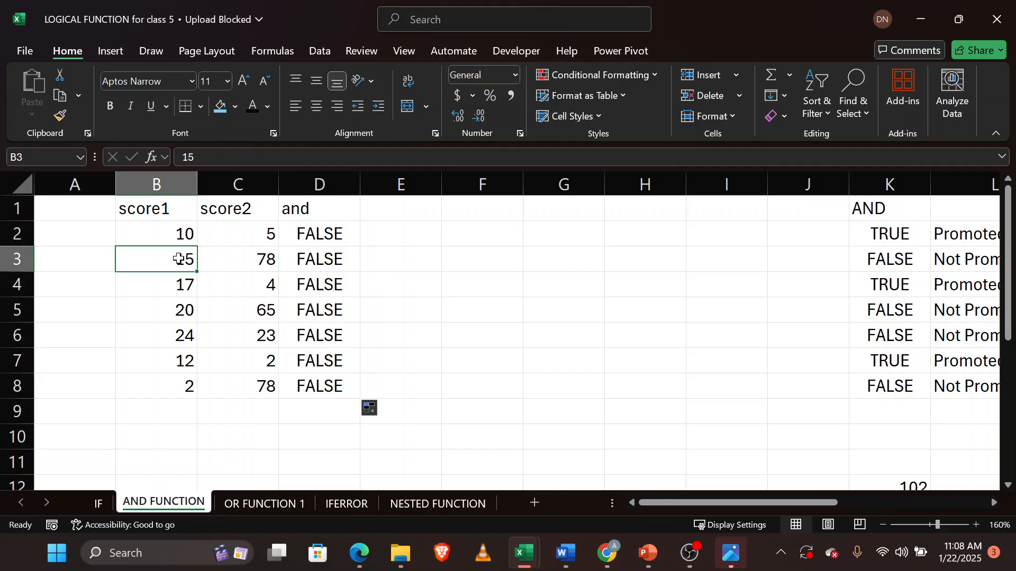
pyautogui.click(256, 262)
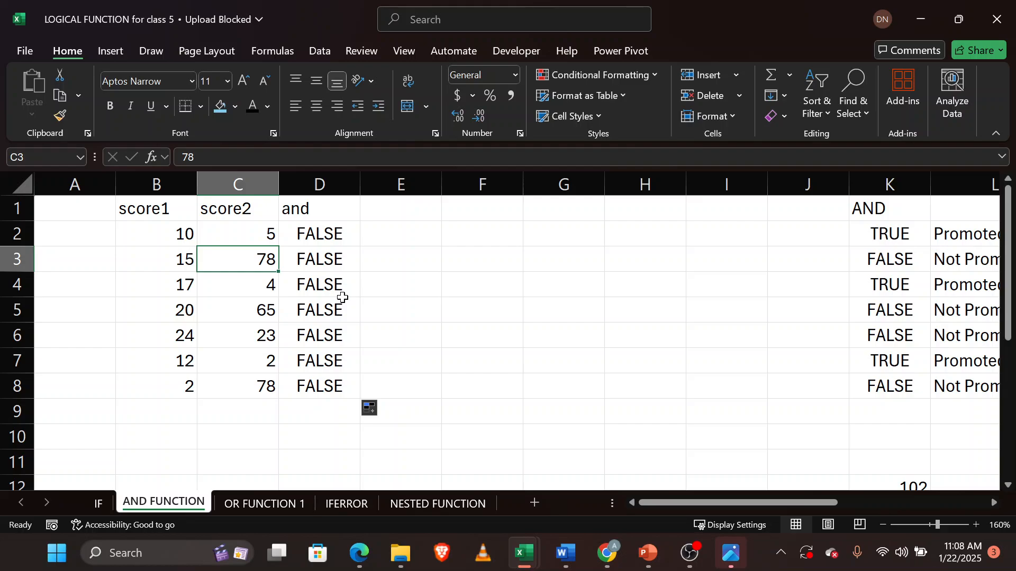
# Enter the formula =AND(B2>10,C2>20) in E2.
pyautogui.click(390, 237)
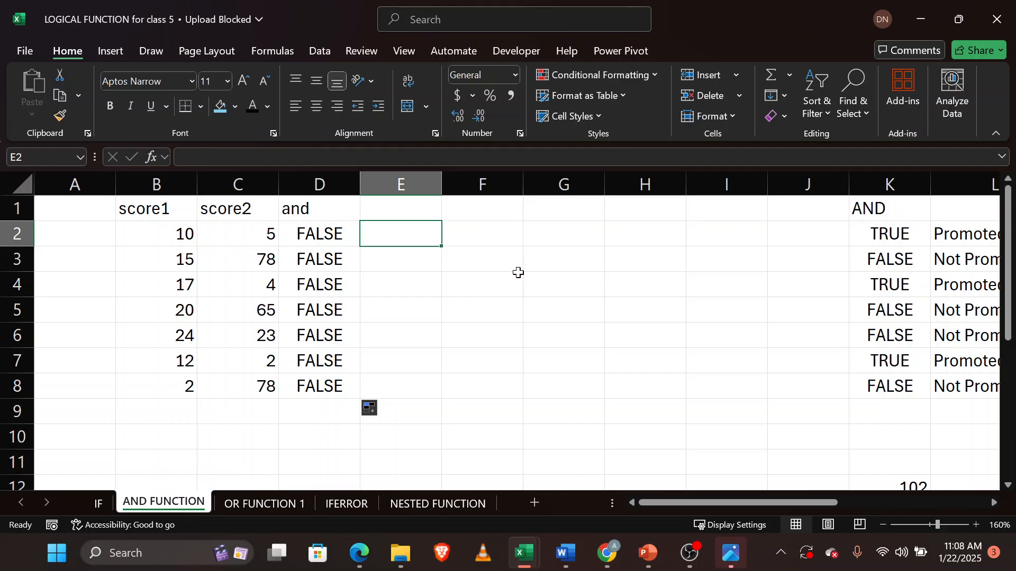
pyautogui.write('=and')
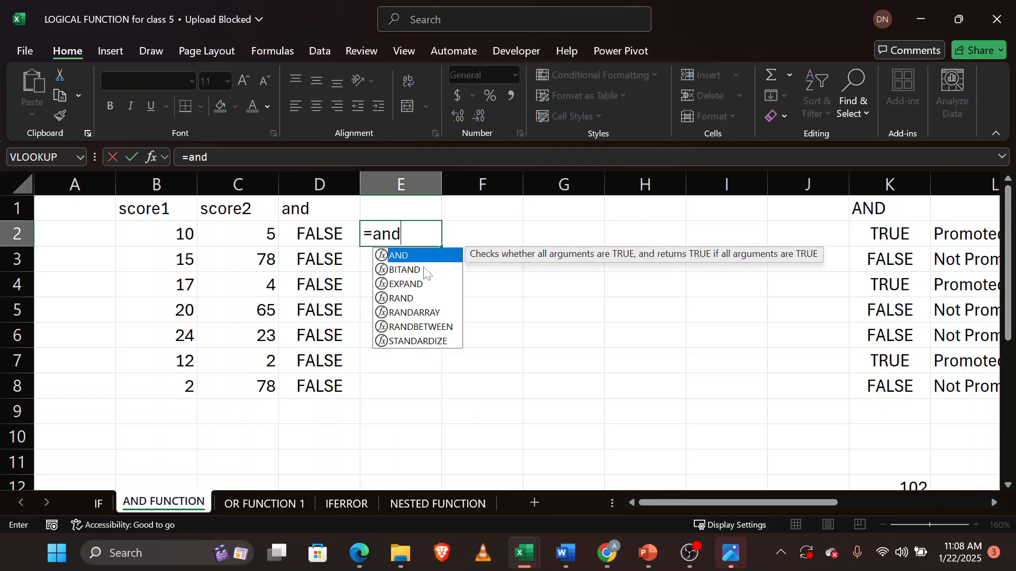
pyautogui.press('Tab')
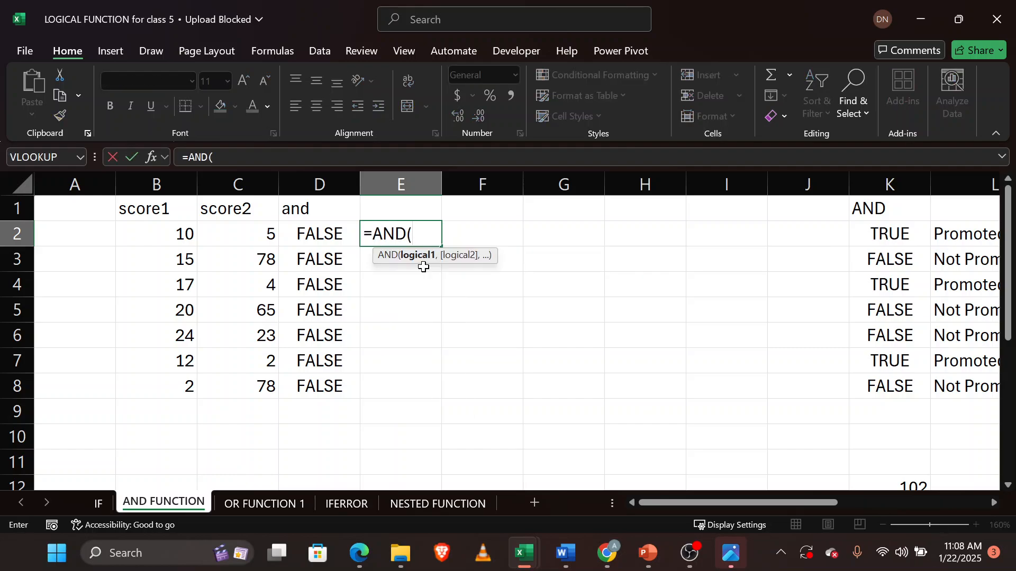
pyautogui.click(169, 230)
pyautogui.write('>')
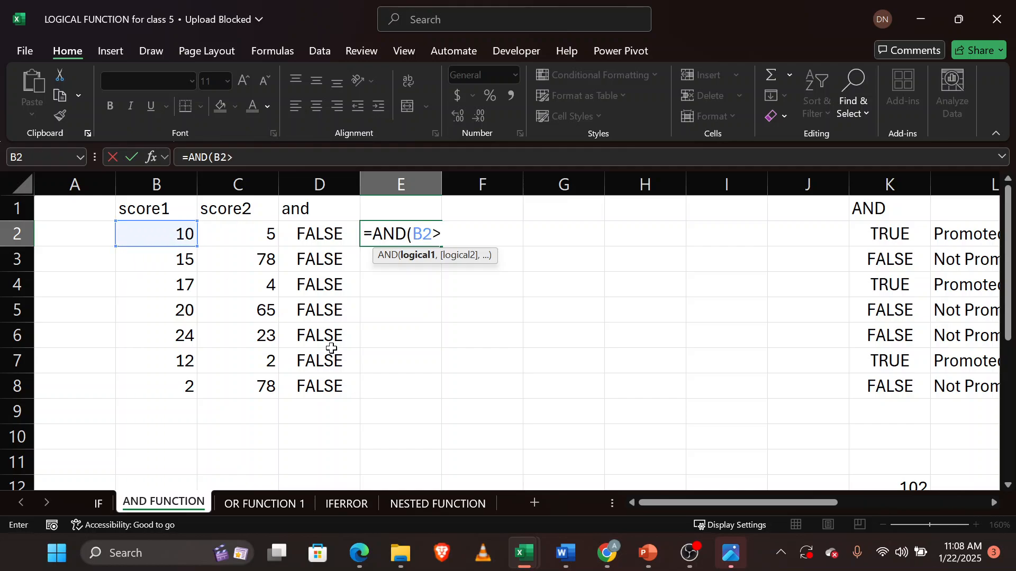
pyautogui.write('10,')
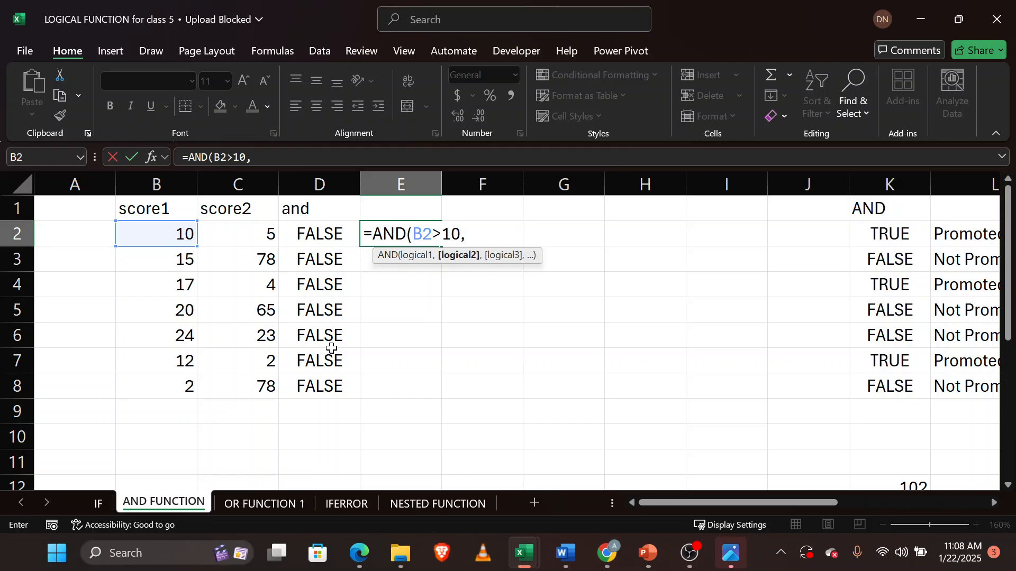
pyautogui.click(257, 235)
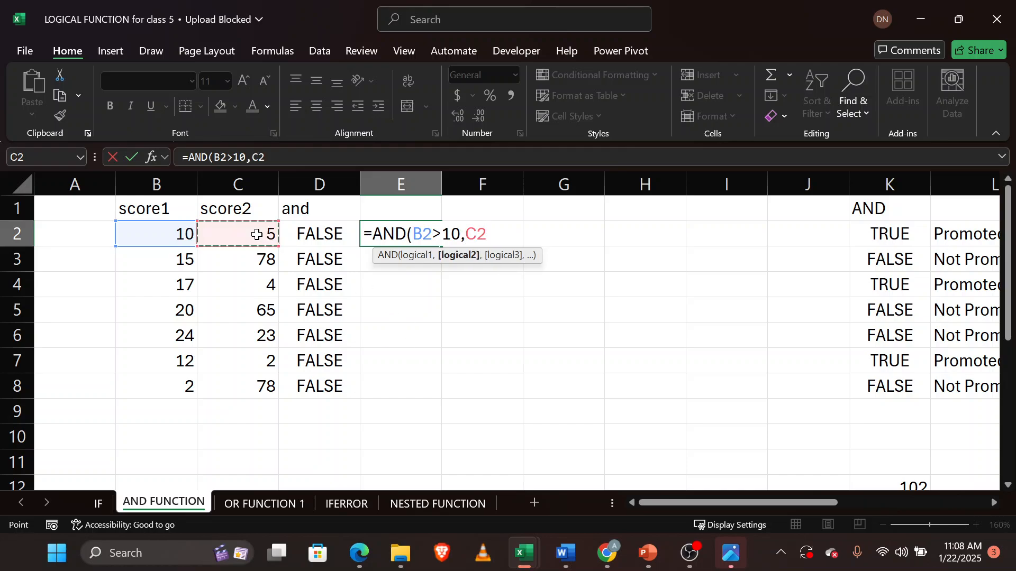
pyautogui.write('>20')
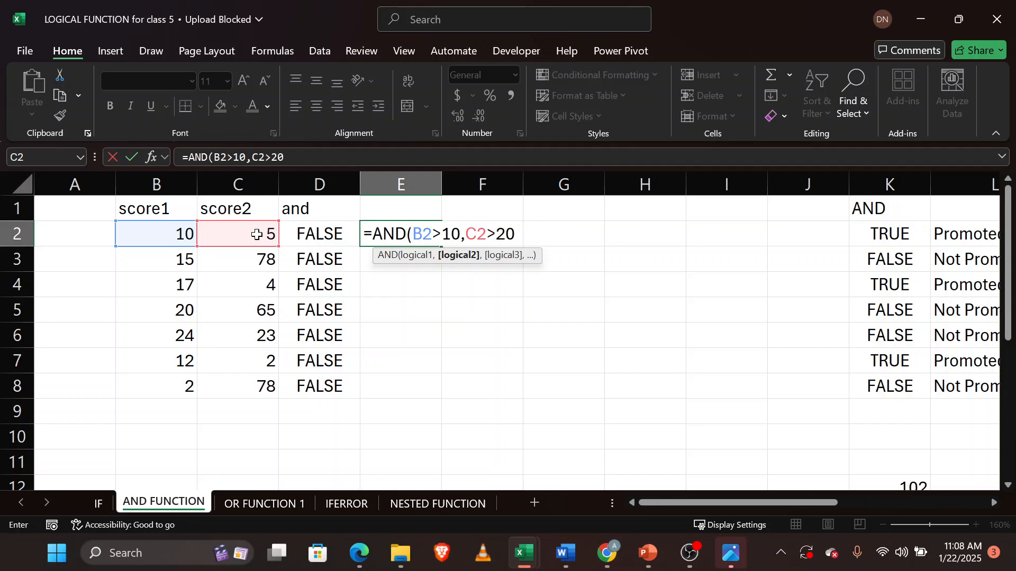
pyautogui.write(')')
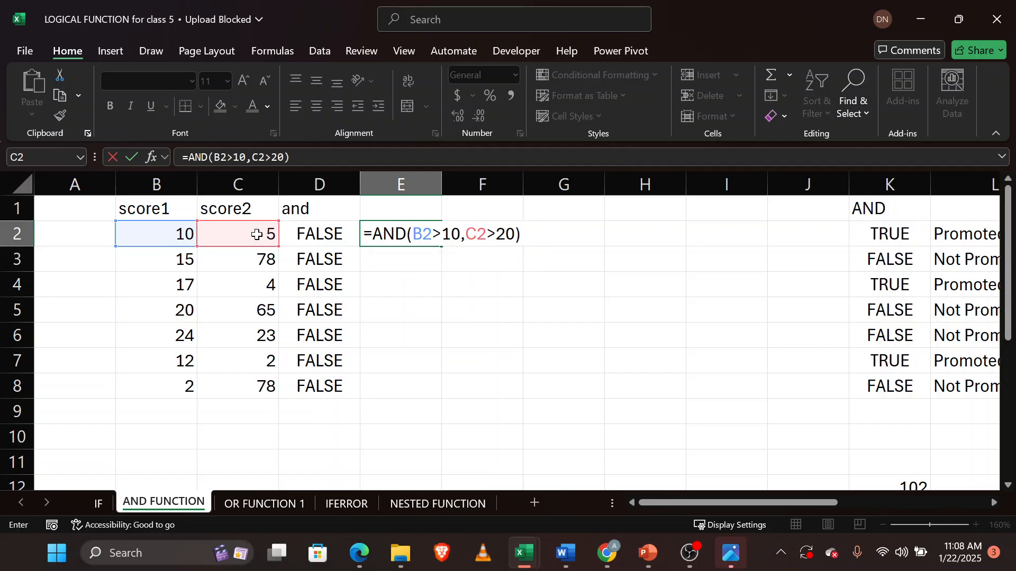
pyautogui.press('Return')
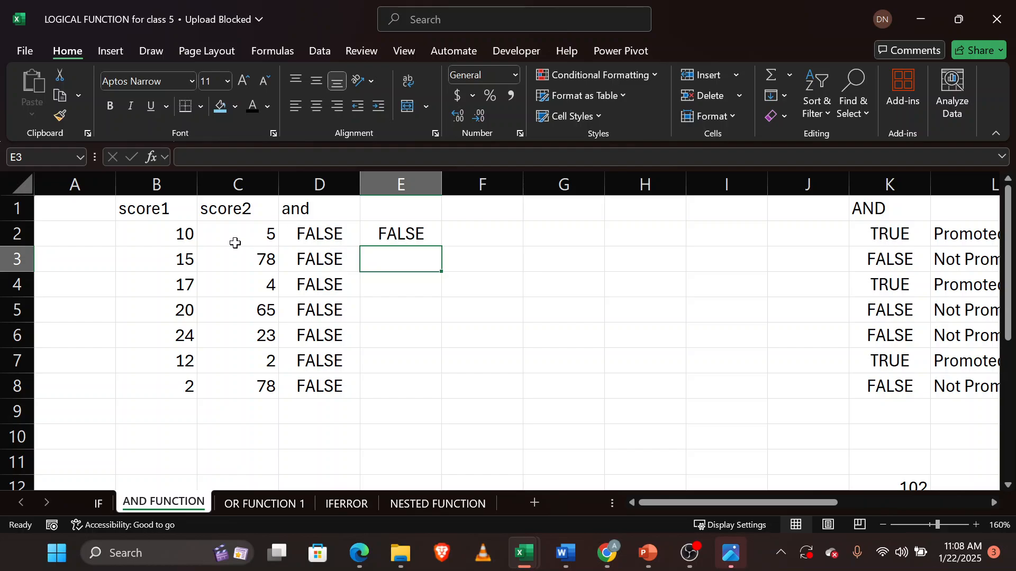
# Fill the E2 formula down to E8 and inspect the score1 and score2 values behind rows 3 and 5.
pyautogui.click(177, 236)
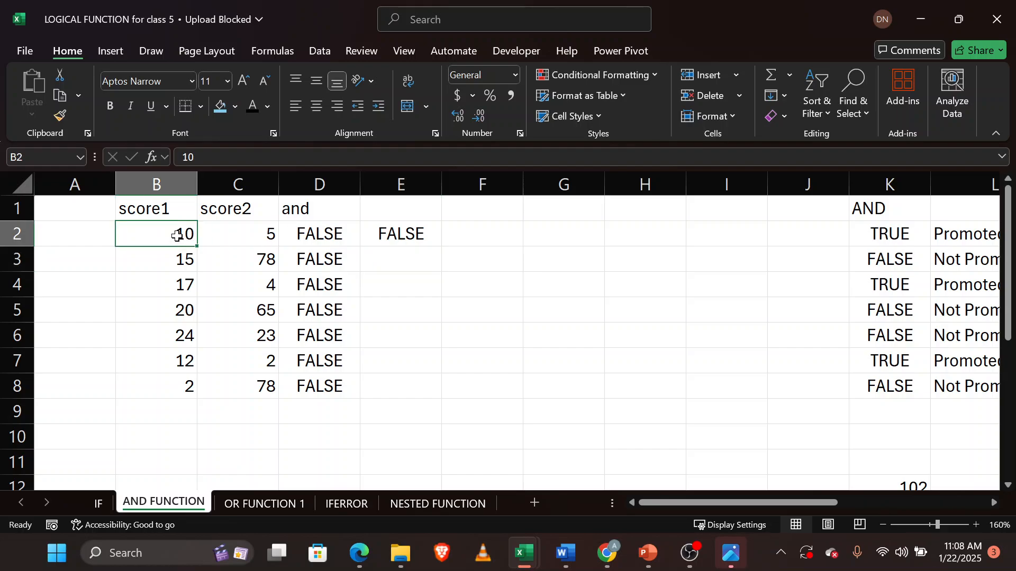
pyautogui.click(244, 236)
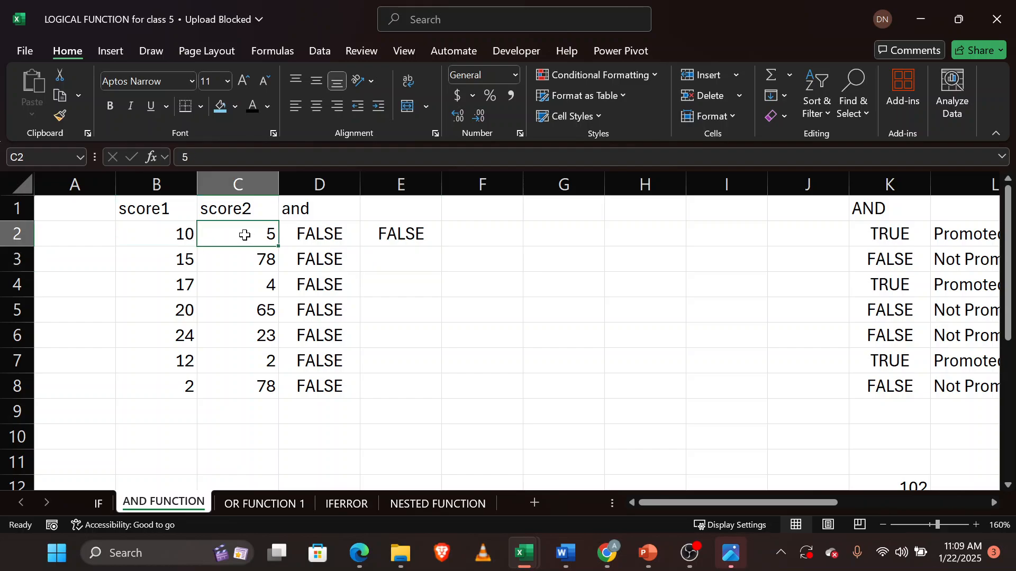
pyautogui.click(421, 233)
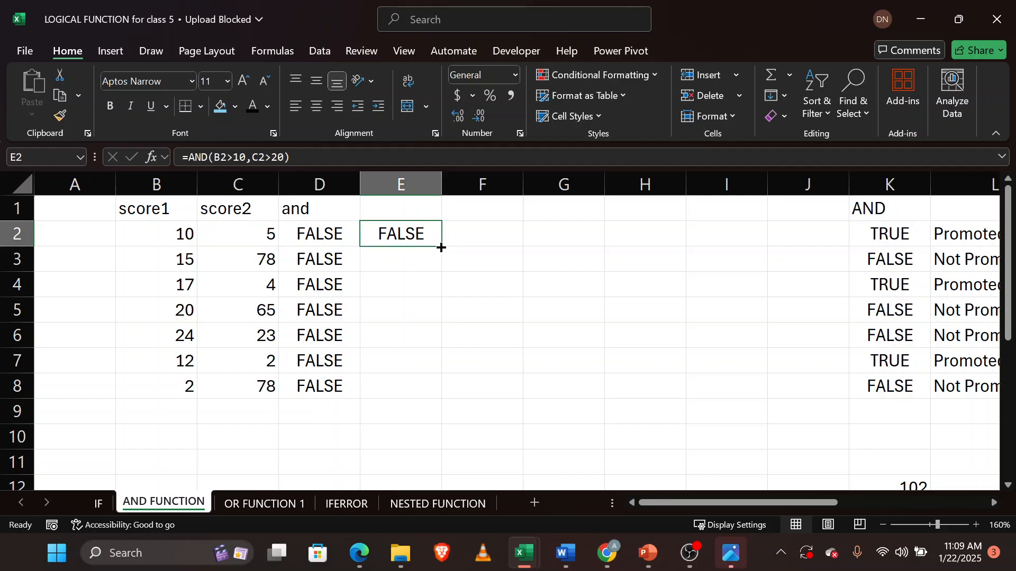
pyautogui.doubleClick(441, 246)
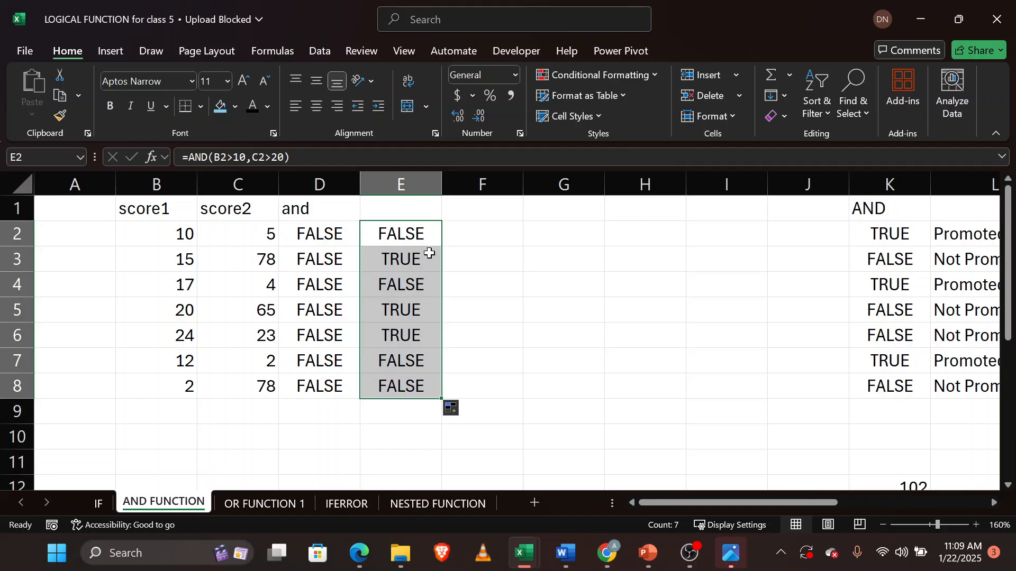
pyautogui.click(413, 262)
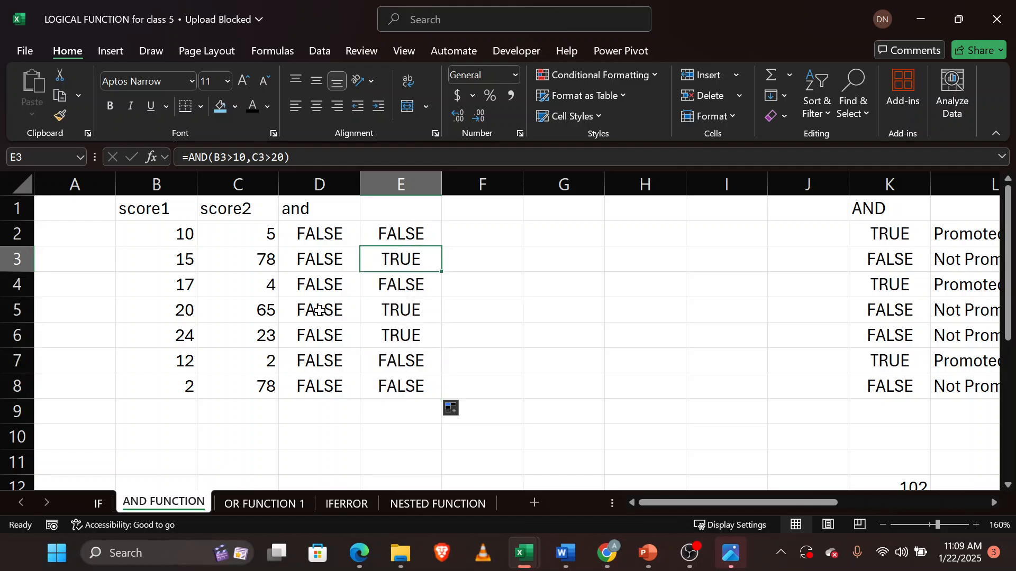
pyautogui.click(182, 261)
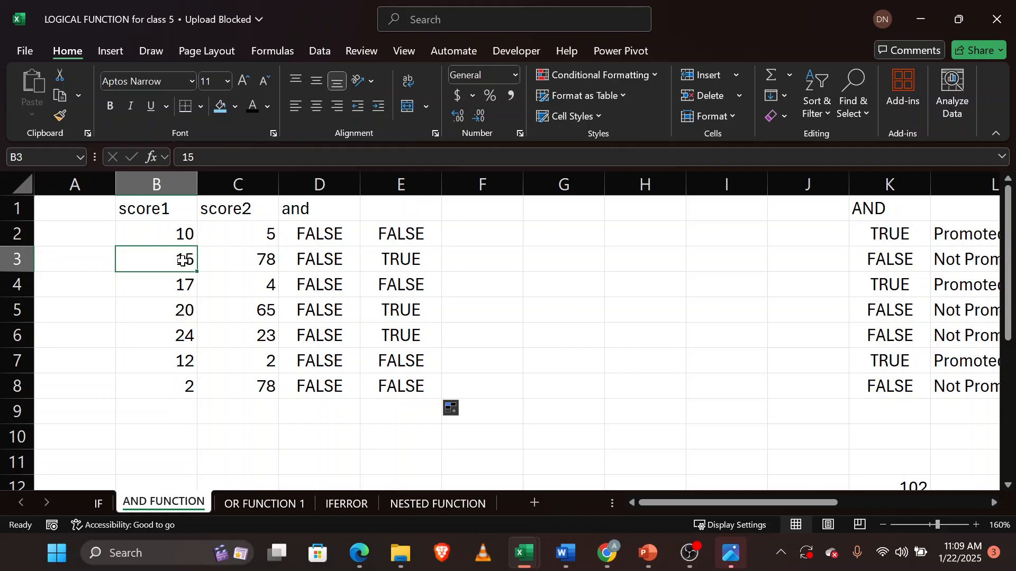
pyautogui.click(235, 264)
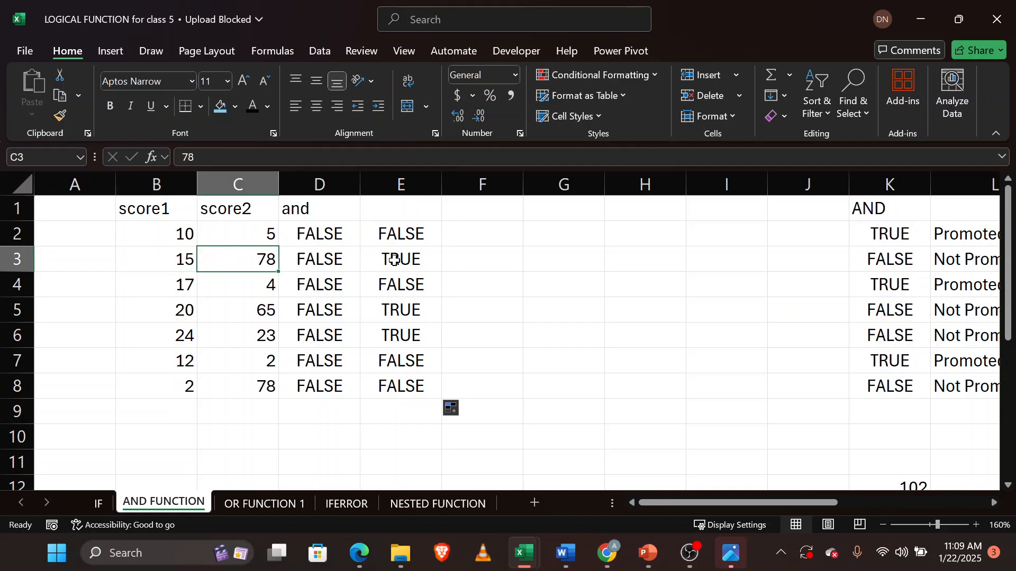
pyautogui.click(397, 314)
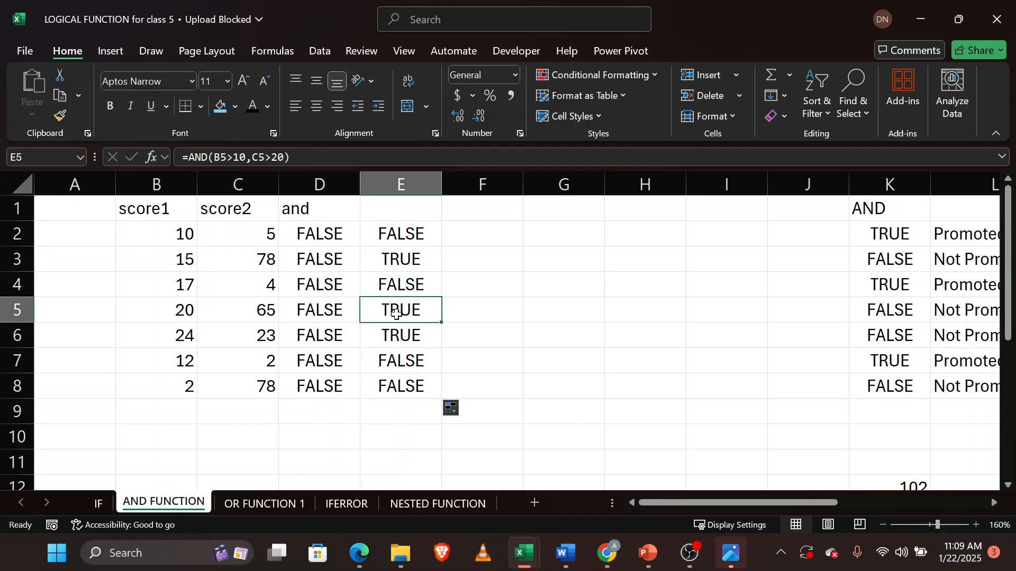
pyautogui.click(185, 311)
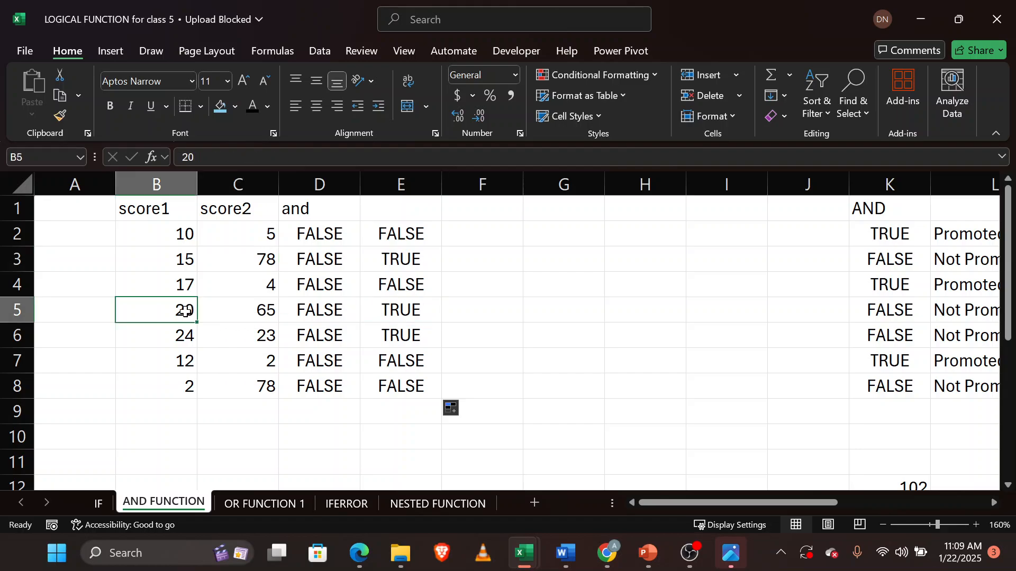
pyautogui.click(253, 313)
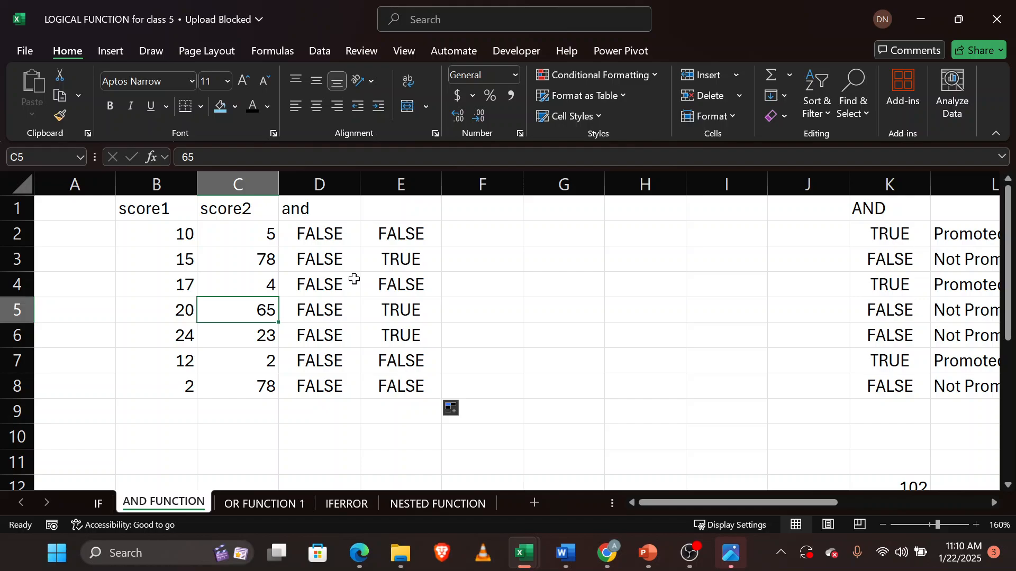
# Open the OR FUNCTION 1 sheet and review the criteria notes listed below the number table.
pyautogui.click(267, 505)
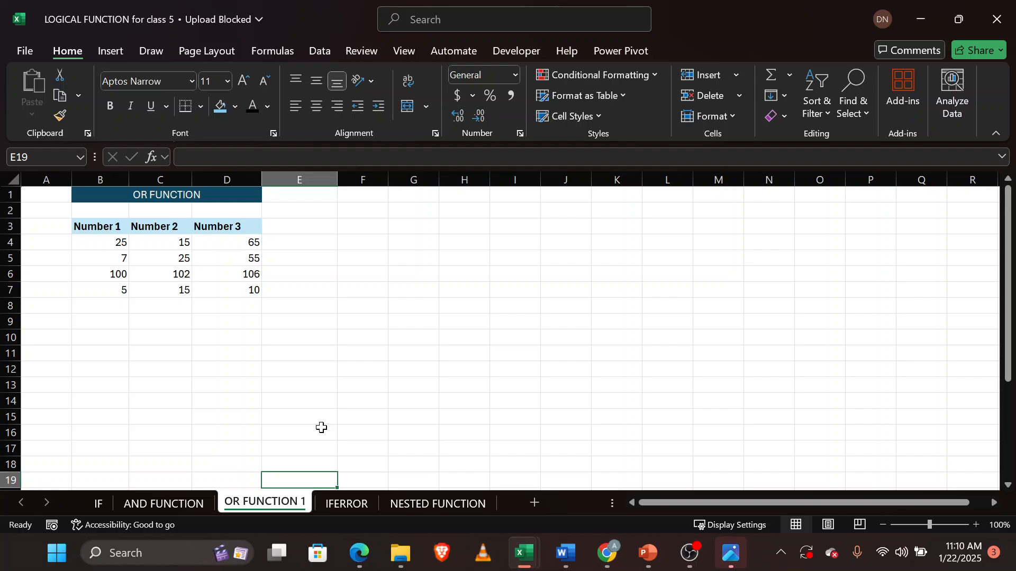
pyautogui.scroll(-4, 322, 428)
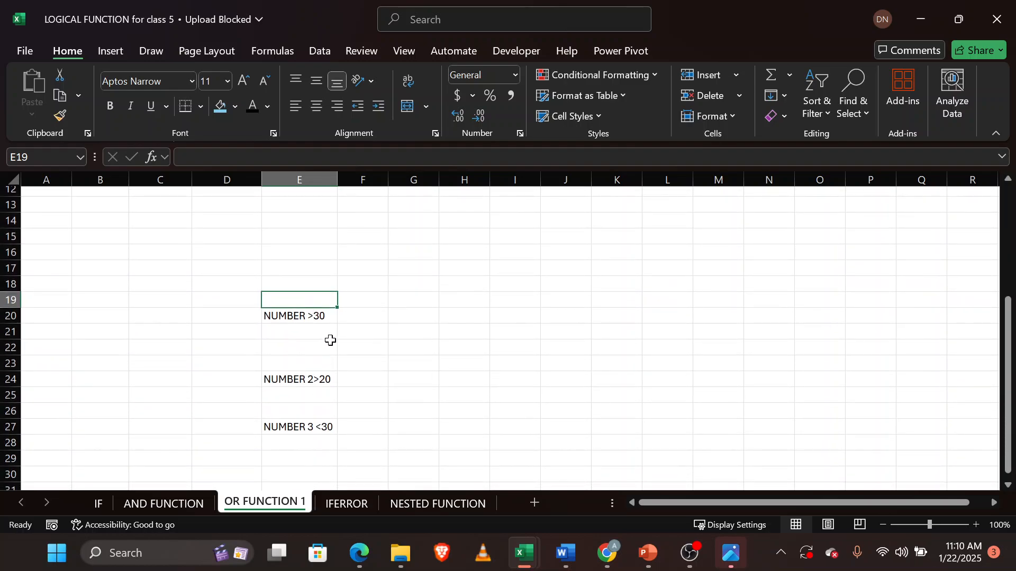
pyautogui.scroll(4, 329, 324)
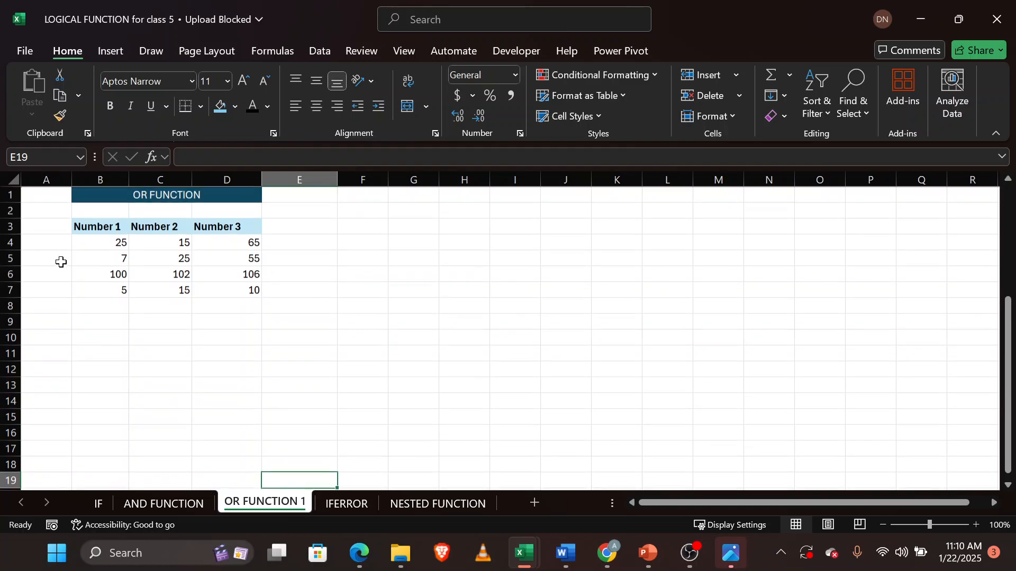
pyautogui.scroll(-1, 251, 334)
pyautogui.scroll(-2, 251, 335)
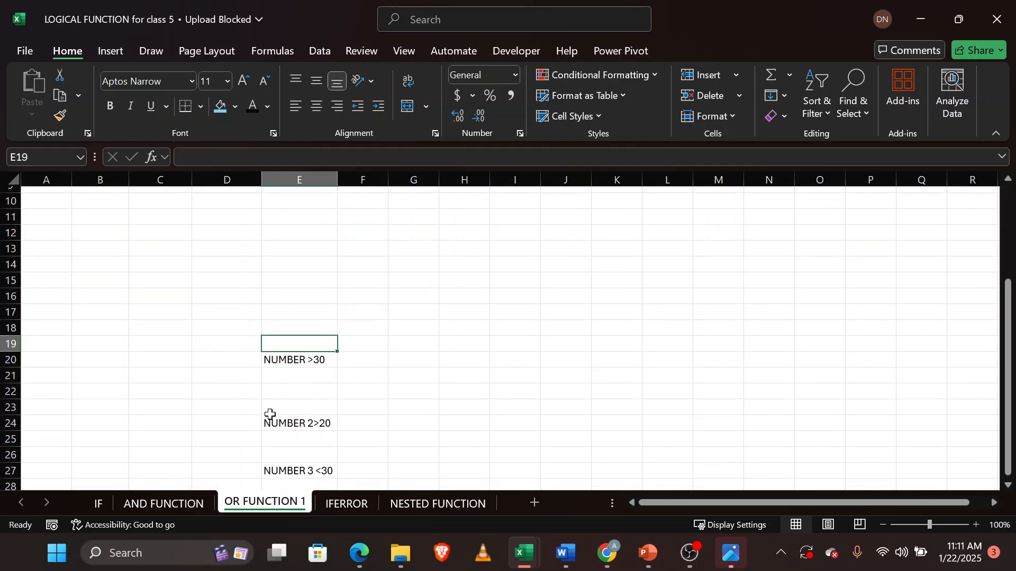
pyautogui.scroll(-2, 310, 429)
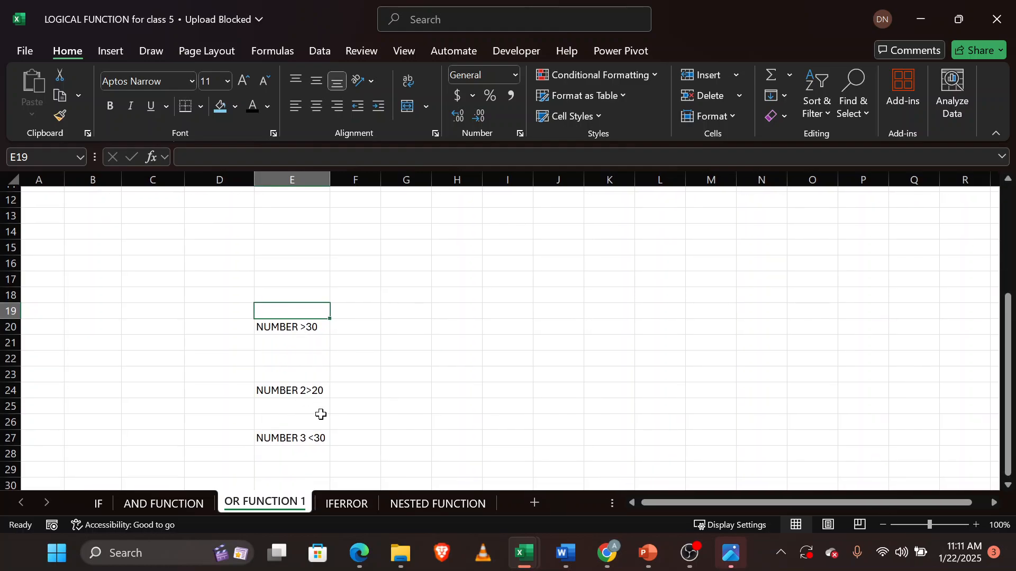
pyautogui.scroll(4, 334, 444)
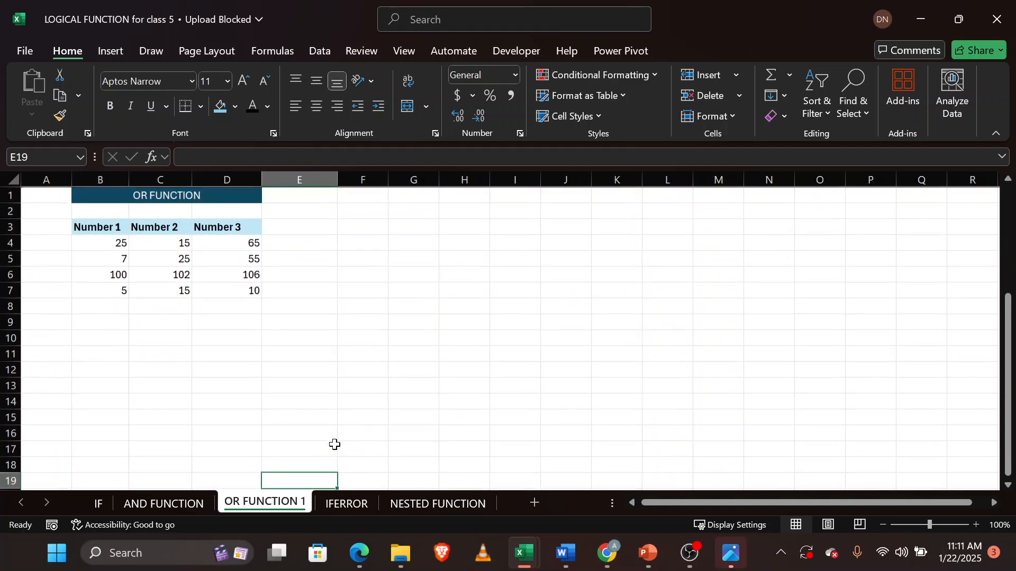
pyautogui.click(294, 243)
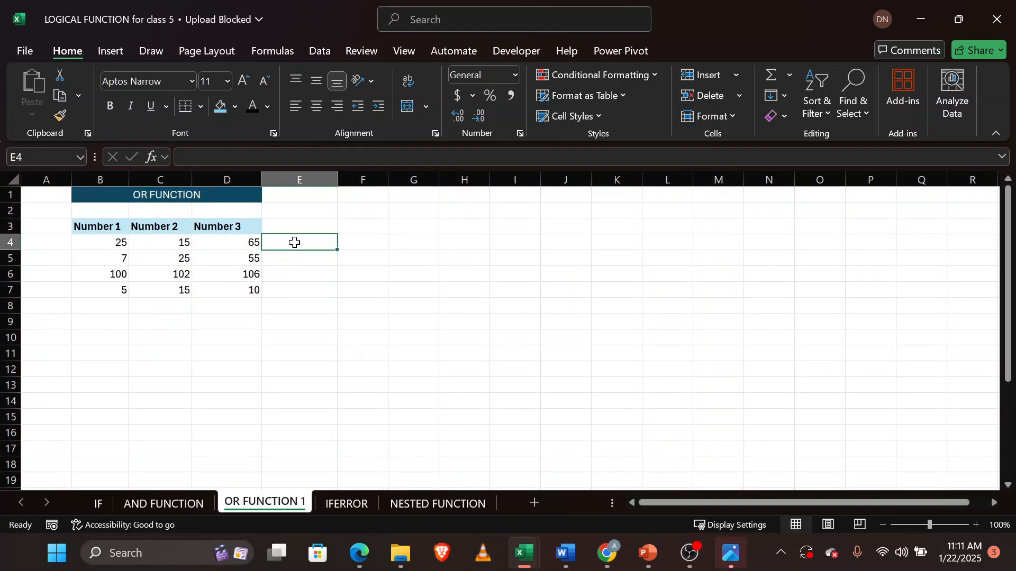
pyautogui.write('=or')
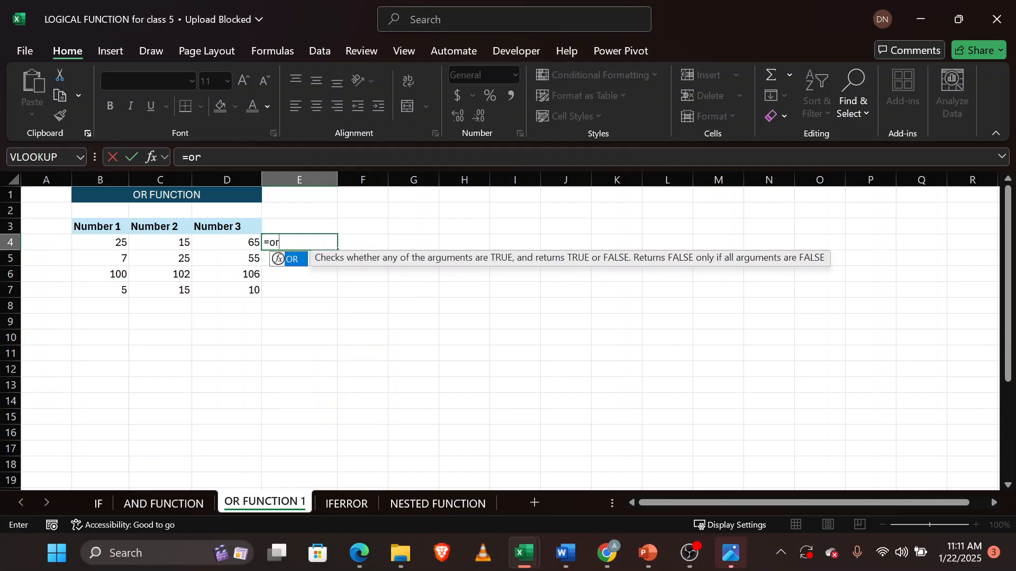
pyautogui.press('Tab')
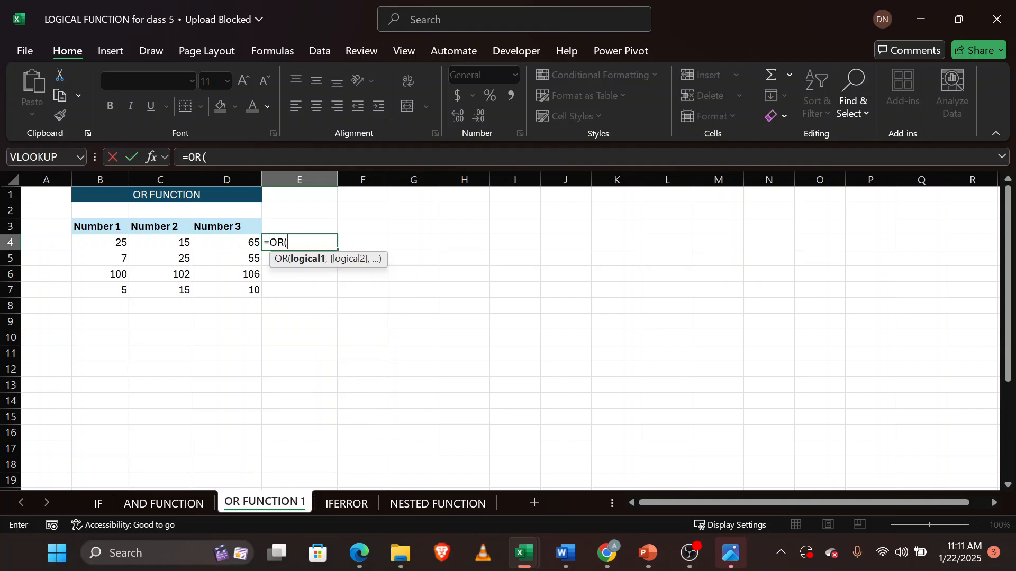
pyautogui.click(108, 245)
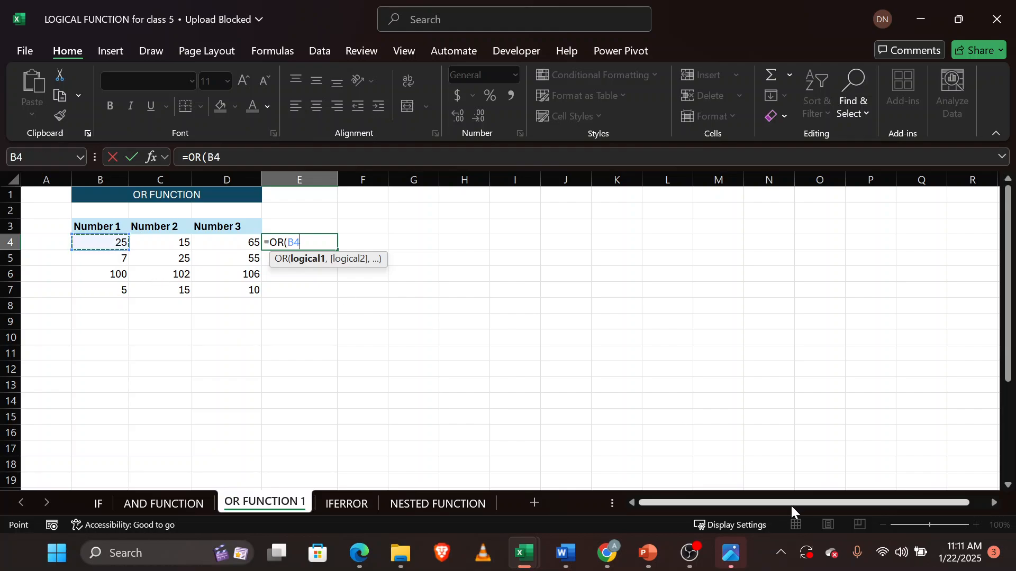
pyautogui.click(798, 455)
pyautogui.press('BackSpace')
pyautogui.press('BackSpace')
pyautogui.press('BackSpace')
pyautogui.press('BackSpace')
pyautogui.press('BackSpace')
pyautogui.press('BackSpace')
pyautogui.press('BackSpace')
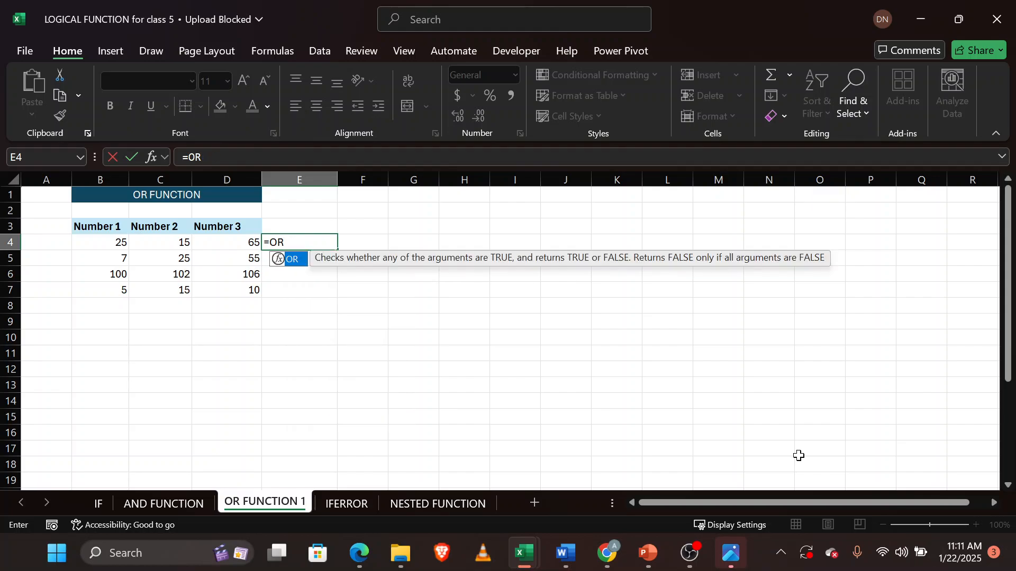
# Zoom the sheet to 130% and enter the formula =OR(B4>30,C4>20,D4<30) in E4.
pyautogui.click(893, 480)
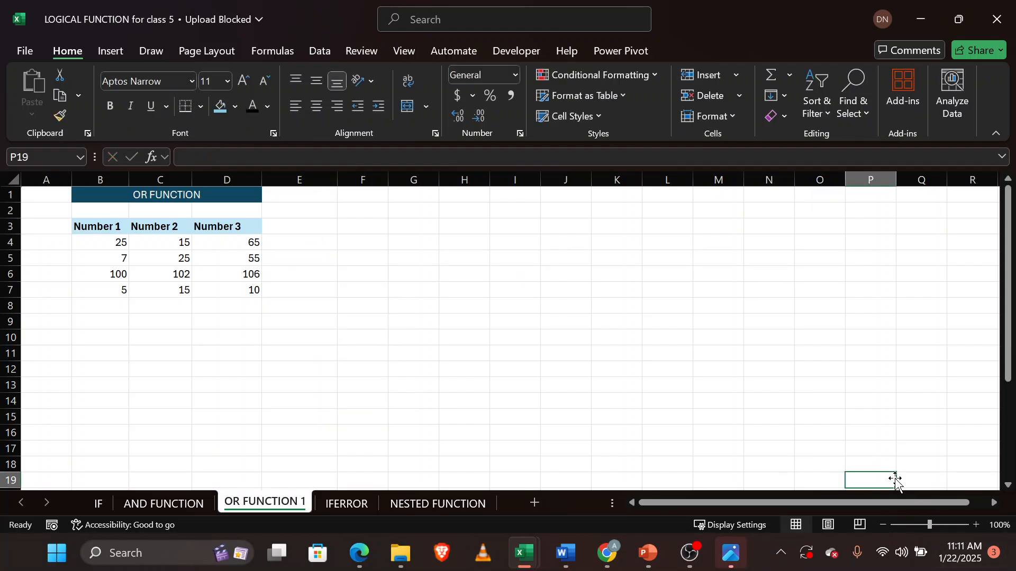
pyautogui.click(977, 525)
pyautogui.click(976, 526)
pyautogui.click(976, 525)
pyautogui.scroll(5, 687, 377)
pyautogui.hscroll(-3, 688, 376)
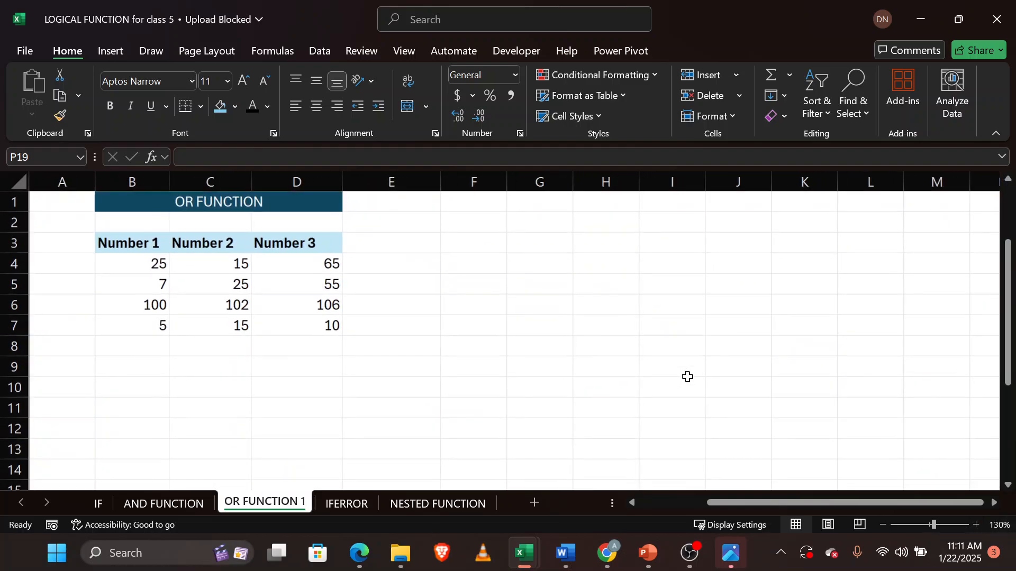
pyautogui.click(395, 266)
pyautogui.write('=')
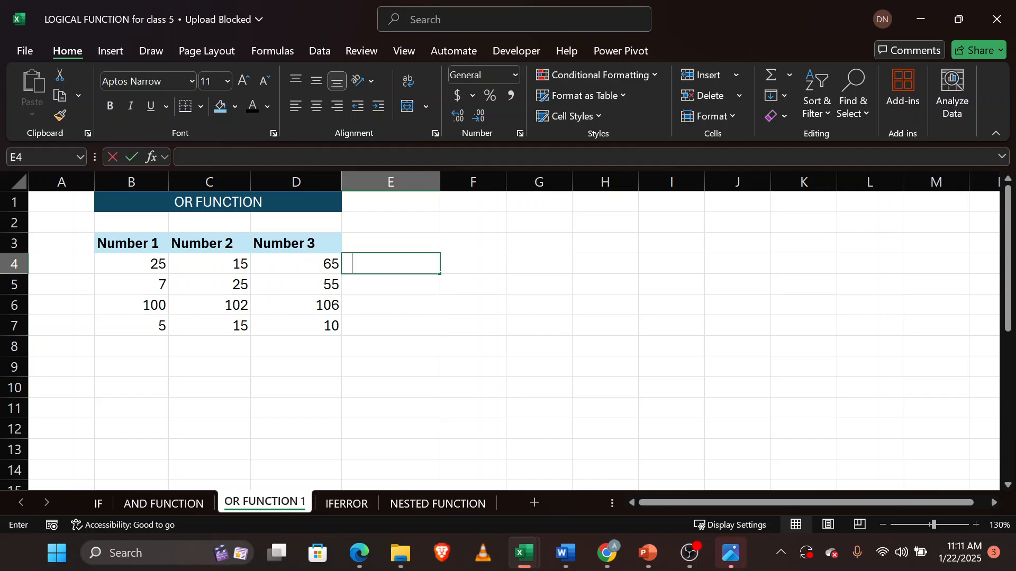
pyautogui.write('=or')
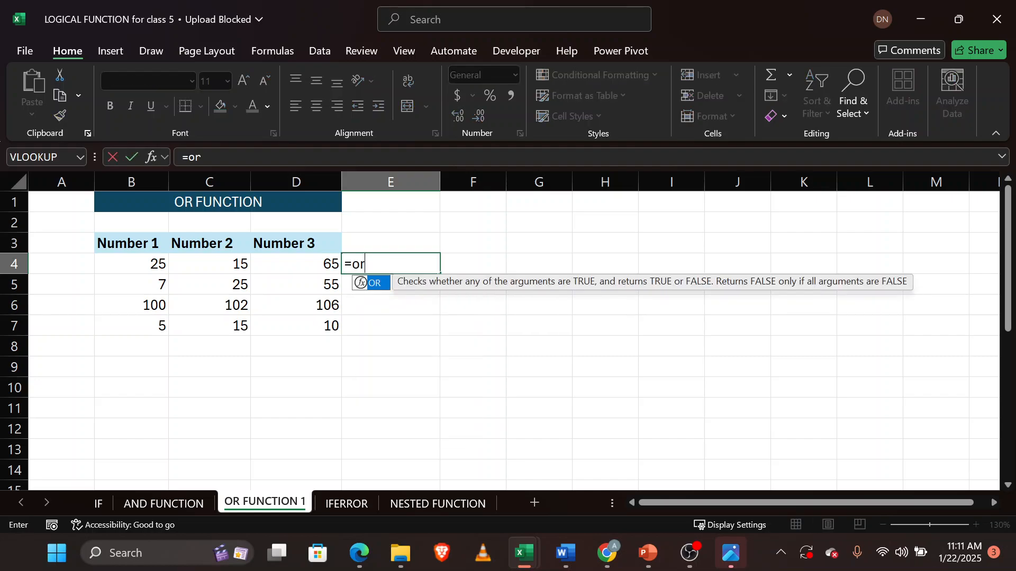
pyautogui.press('Tab')
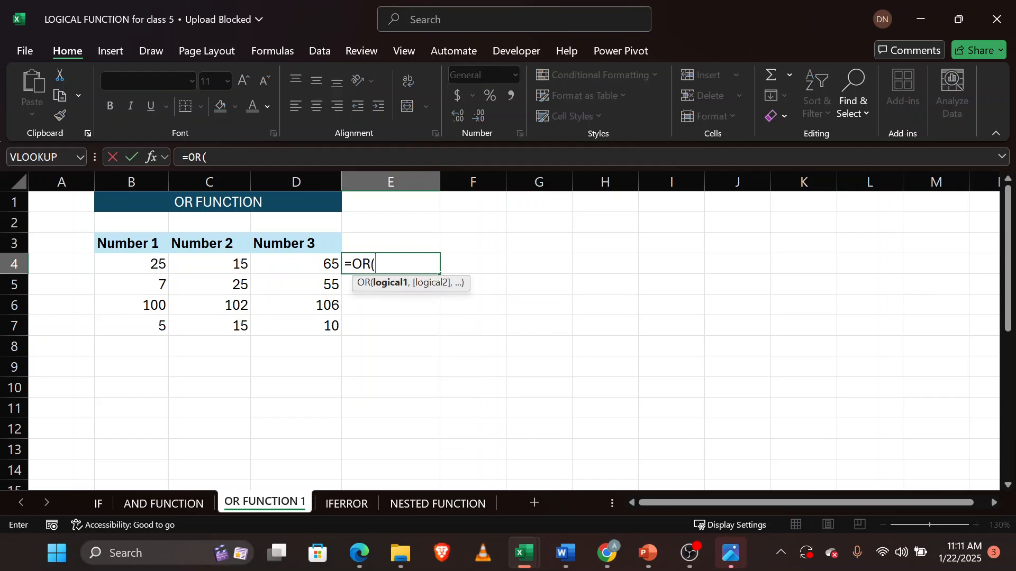
pyautogui.click(150, 265)
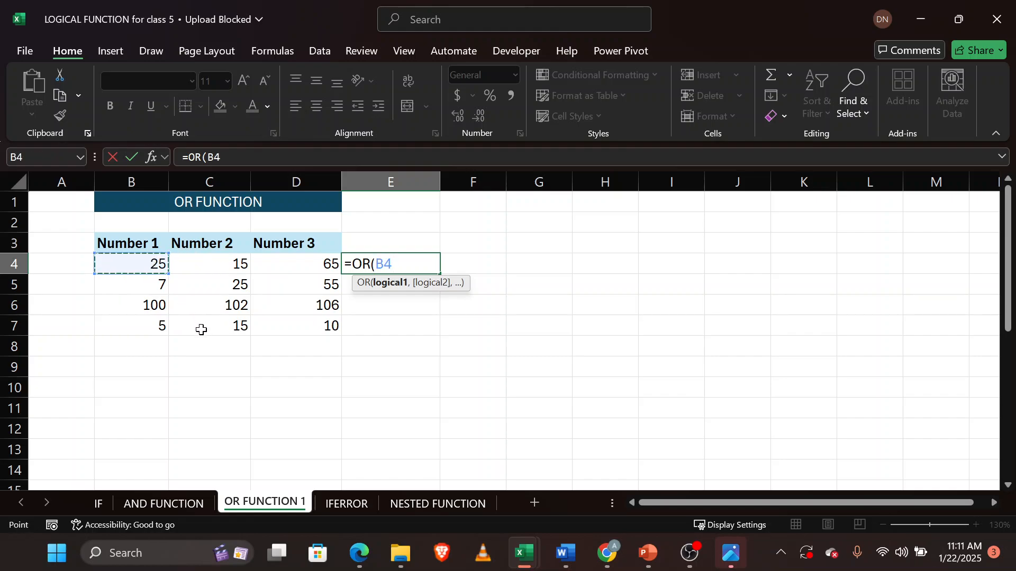
pyautogui.write('>30')
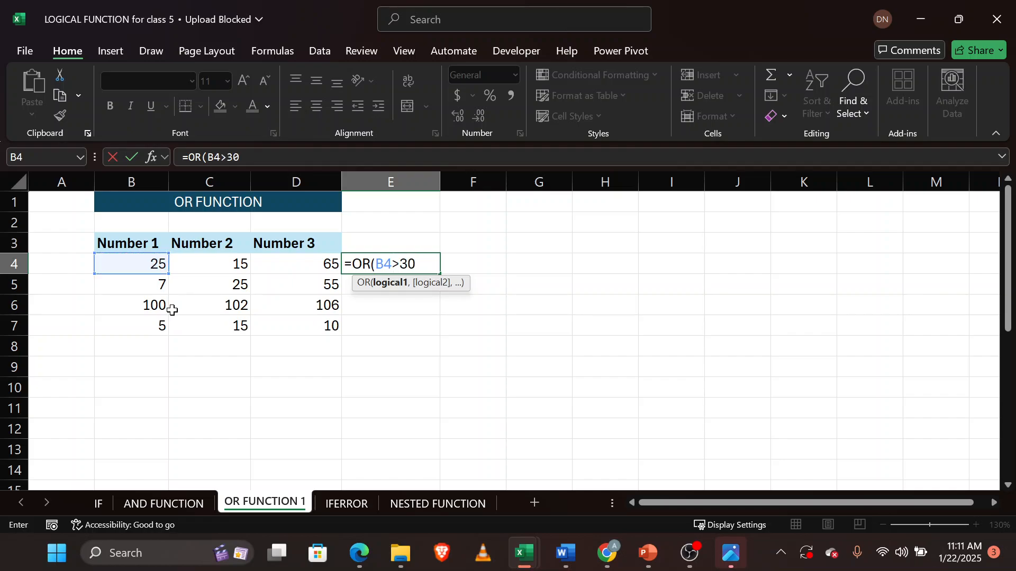
pyautogui.write(',')
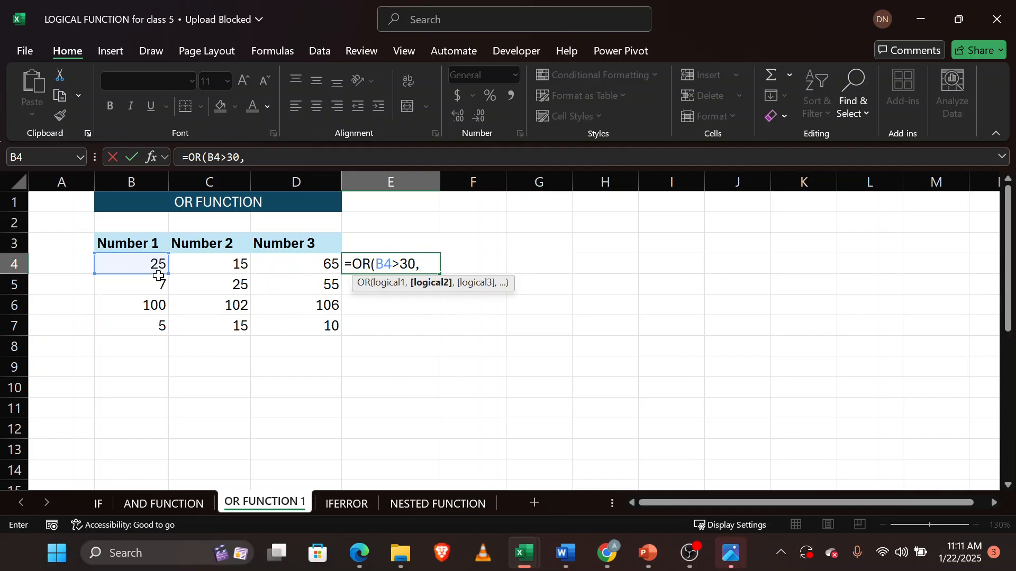
pyautogui.click(224, 264)
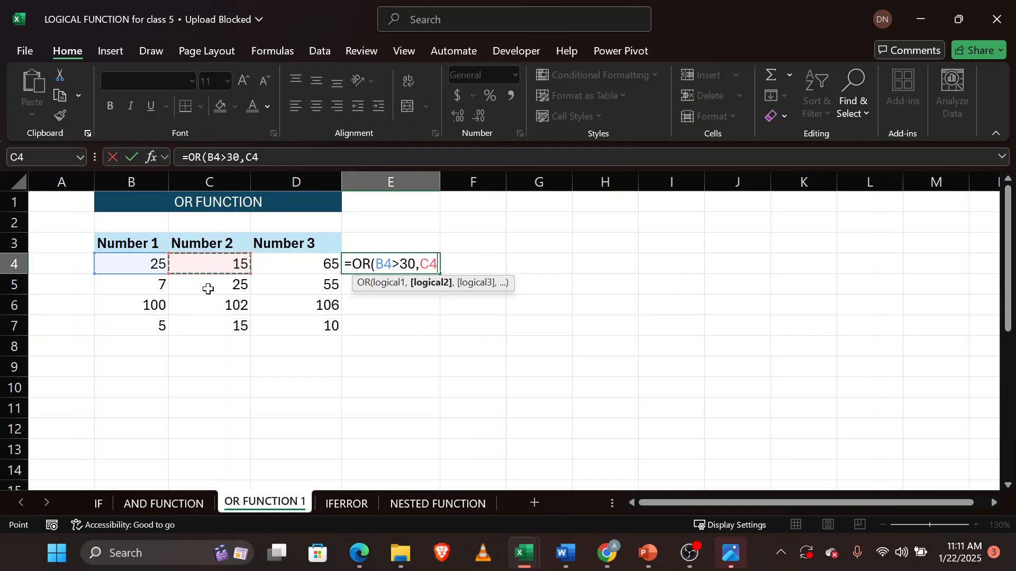
pyautogui.write('>20')
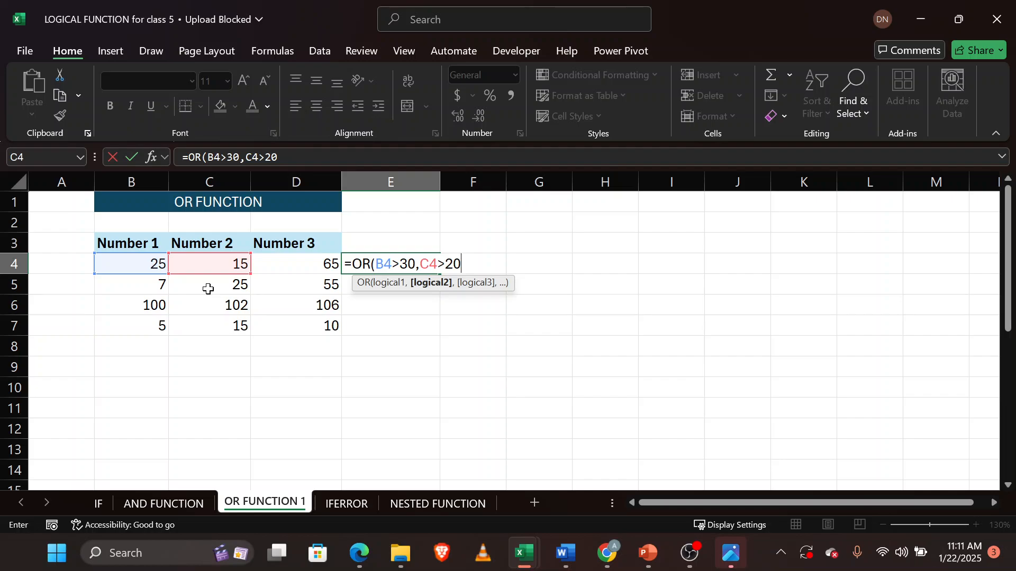
pyautogui.write(',')
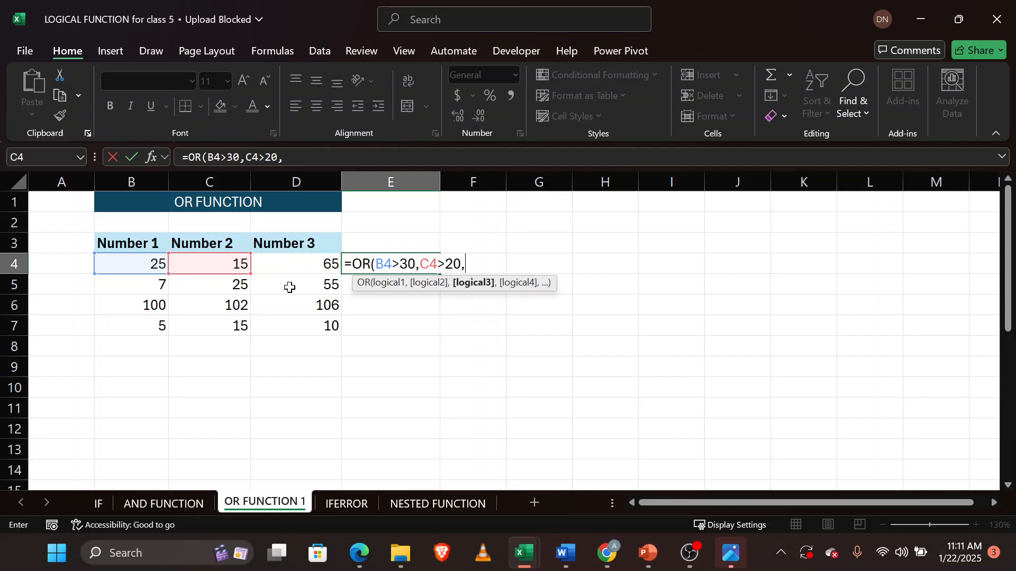
pyautogui.click(295, 265)
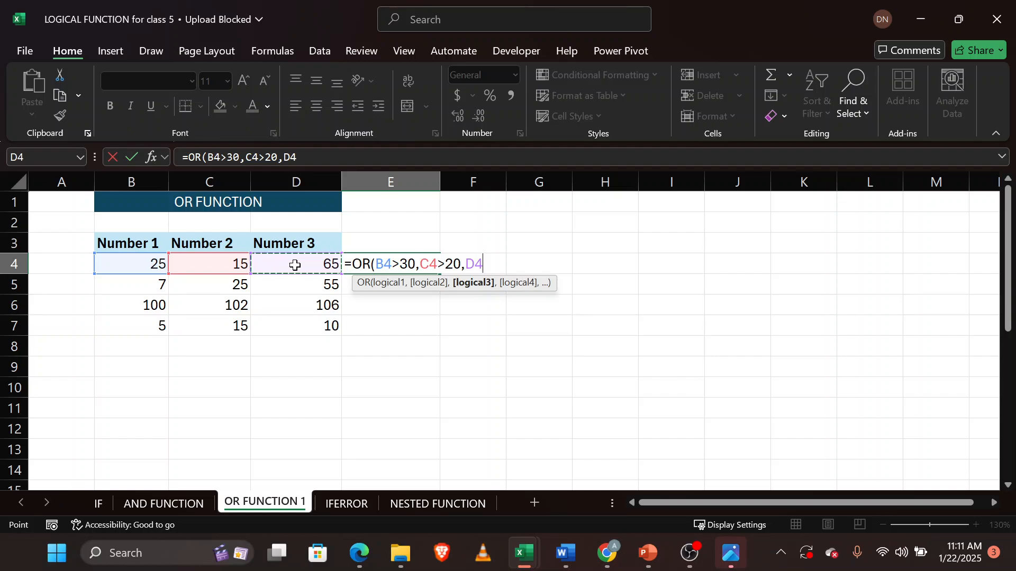
pyautogui.write('<30')
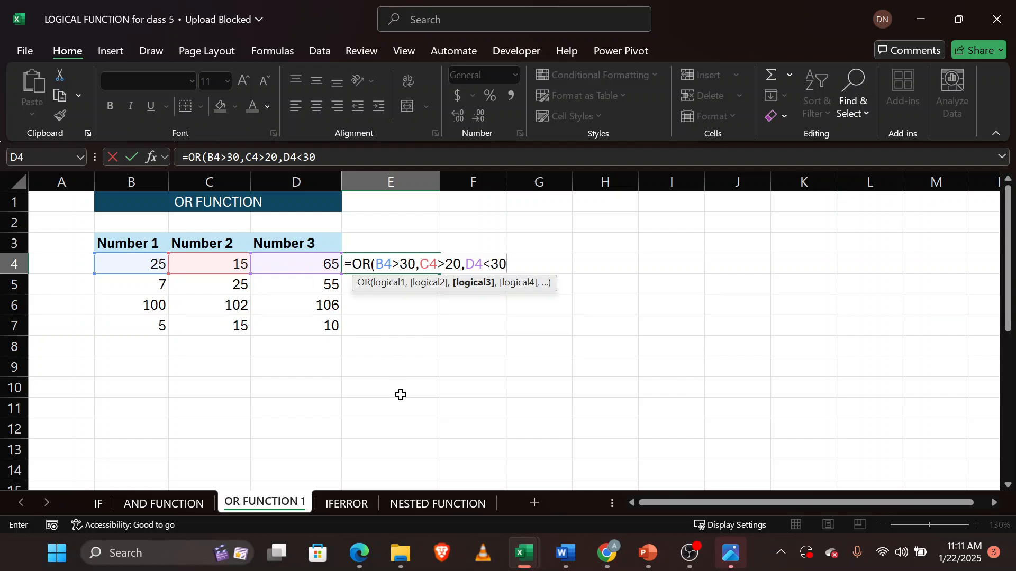
pyautogui.write(')')
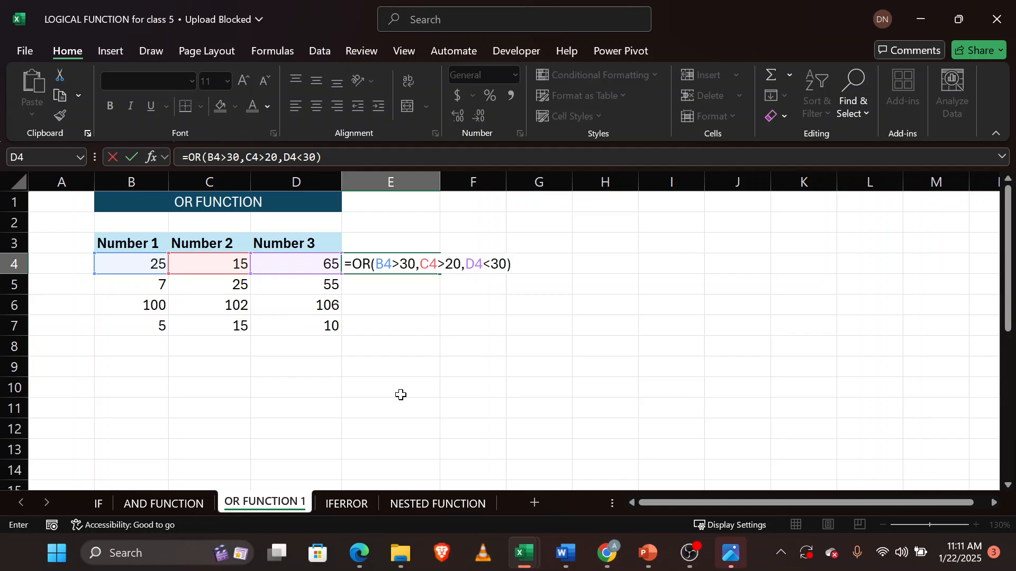
pyautogui.press('Return')
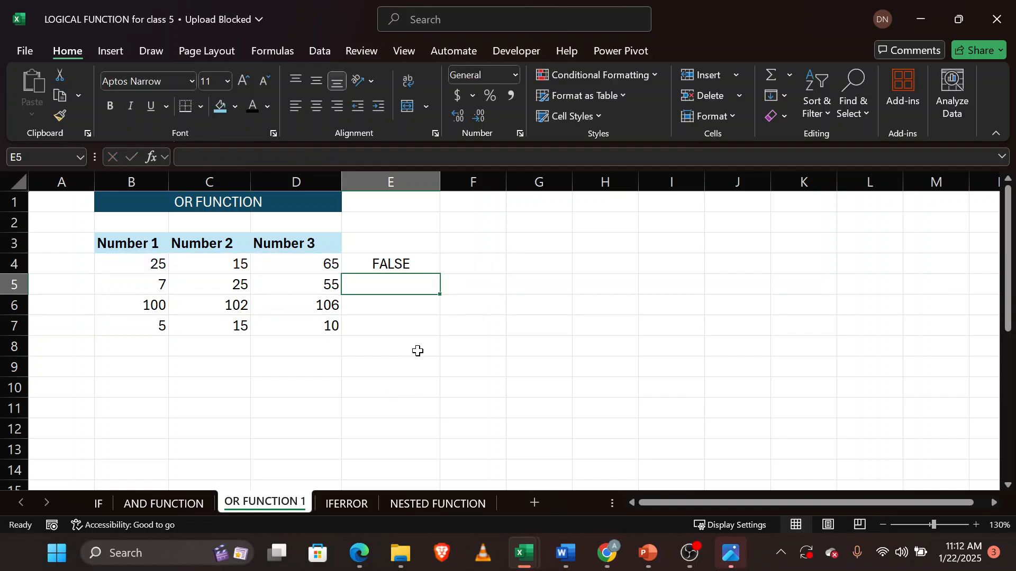
# Fill the E4 OR formula down through E7 and inspect the row 5 formula and its Number 1 value.
pyautogui.click(416, 266)
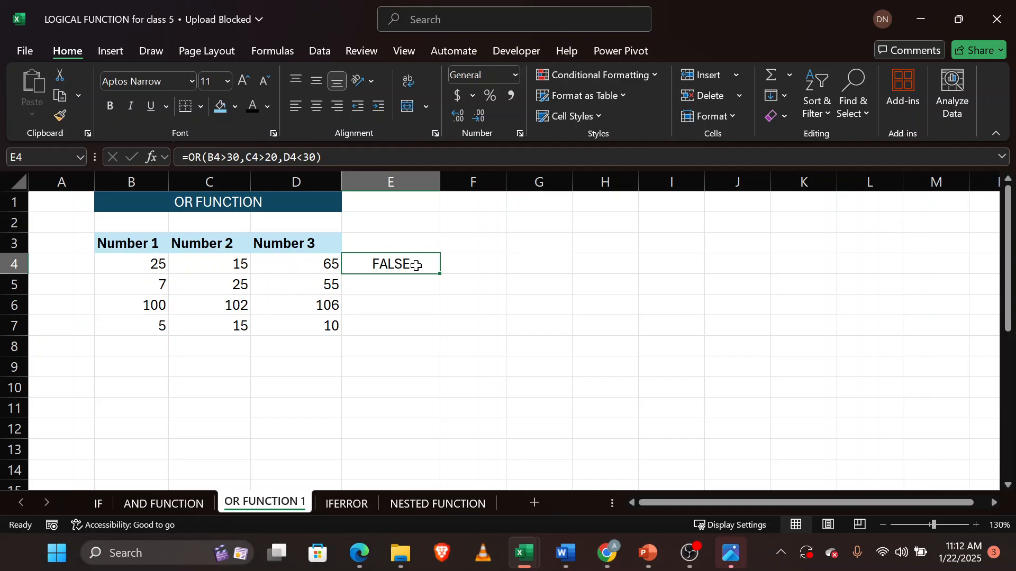
pyautogui.doubleClick(416, 265)
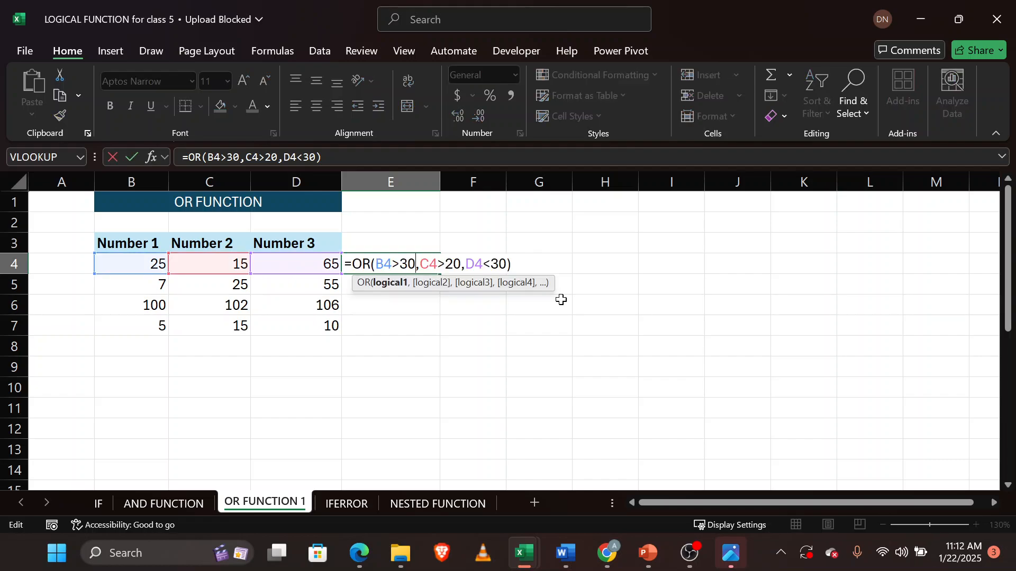
pyautogui.press('Return')
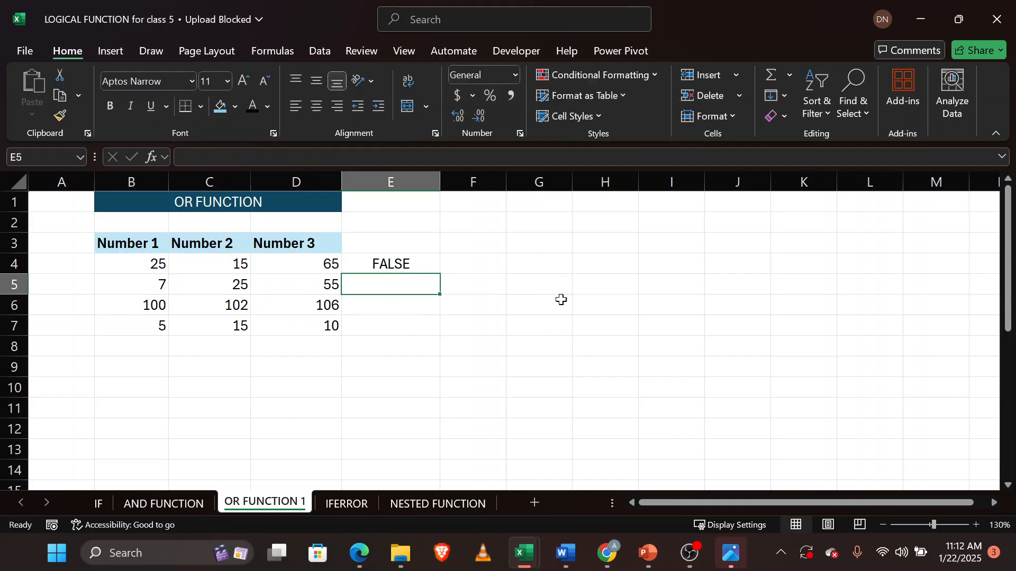
pyautogui.click(391, 260)
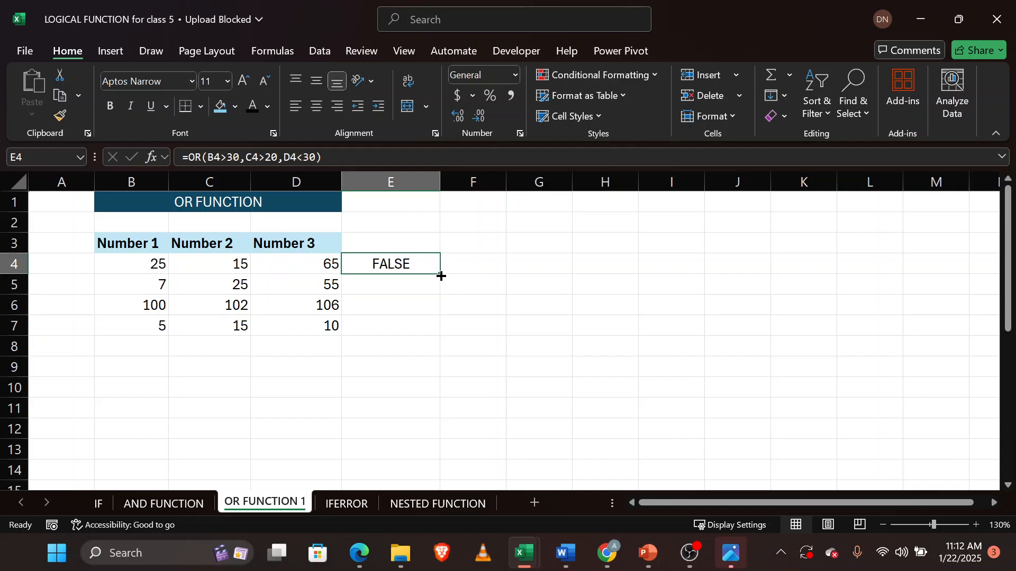
pyautogui.doubleClick(441, 276)
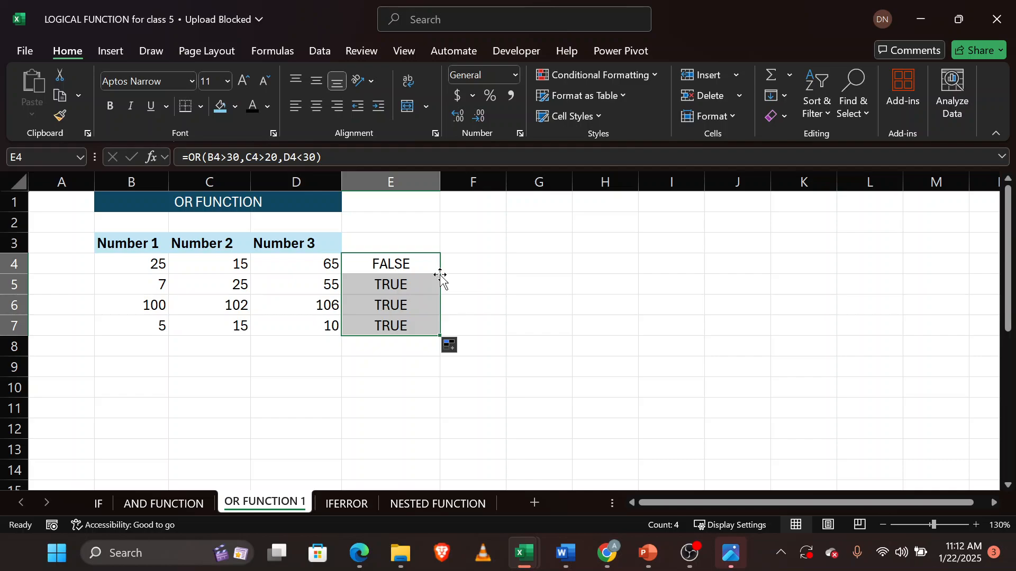
pyautogui.click(399, 264)
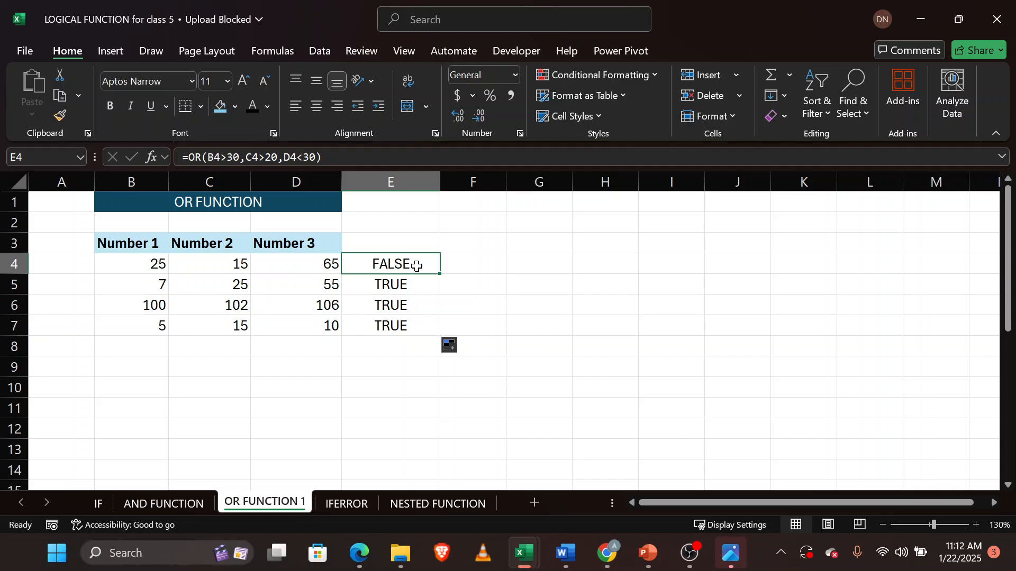
pyautogui.click(410, 289)
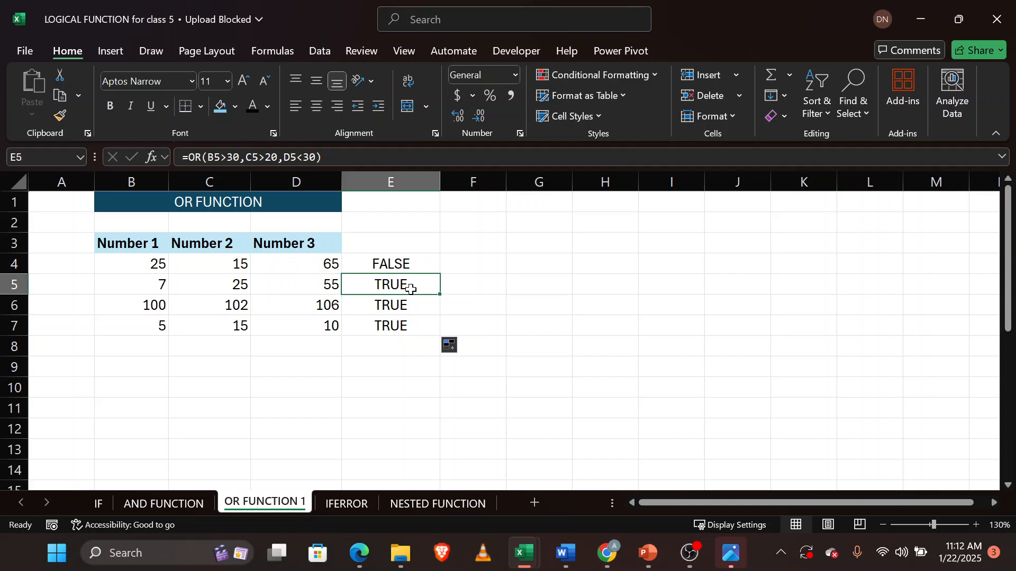
pyautogui.click(161, 287)
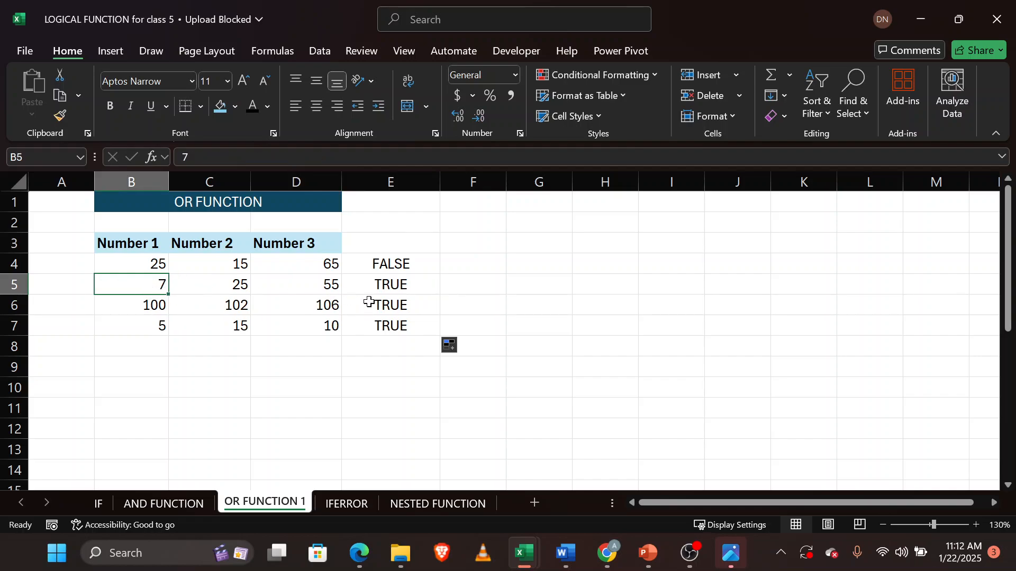
pyautogui.click(391, 283)
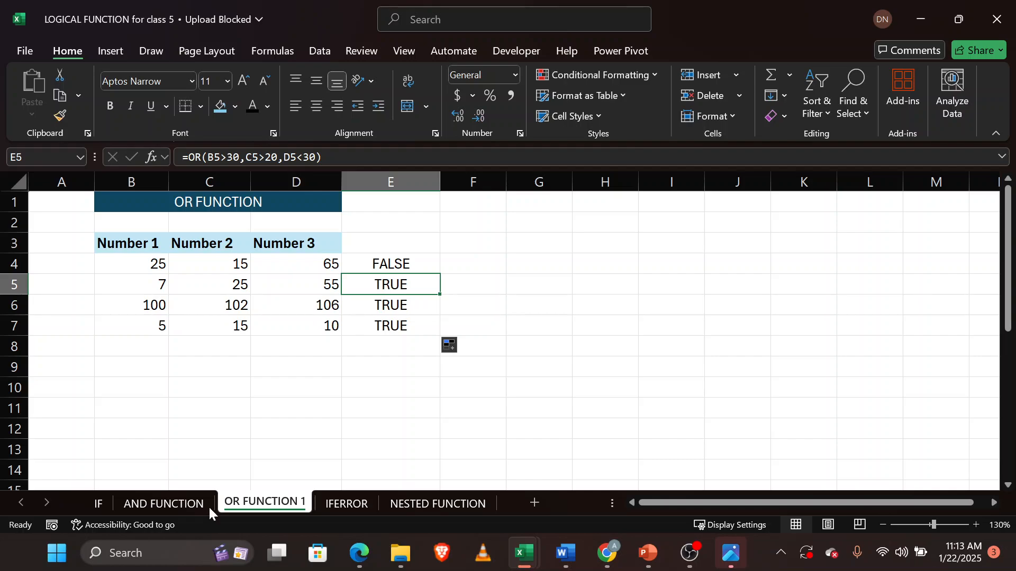
# Switch to the AND FUNCTION sheet and clear the Promoted/Not Promoted results in L2:L8.
pyautogui.click(149, 503)
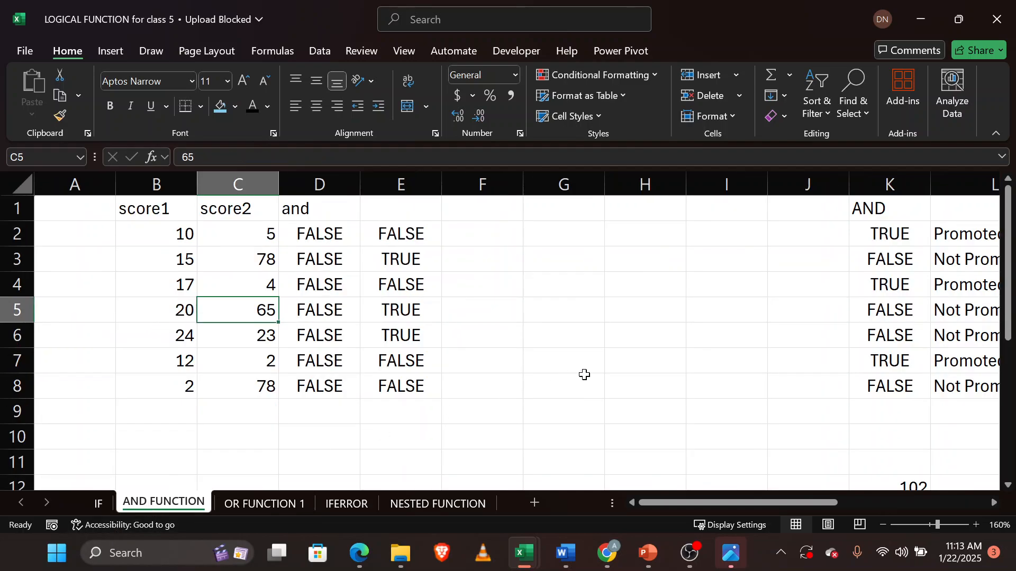
pyautogui.hscroll(5, 582, 374)
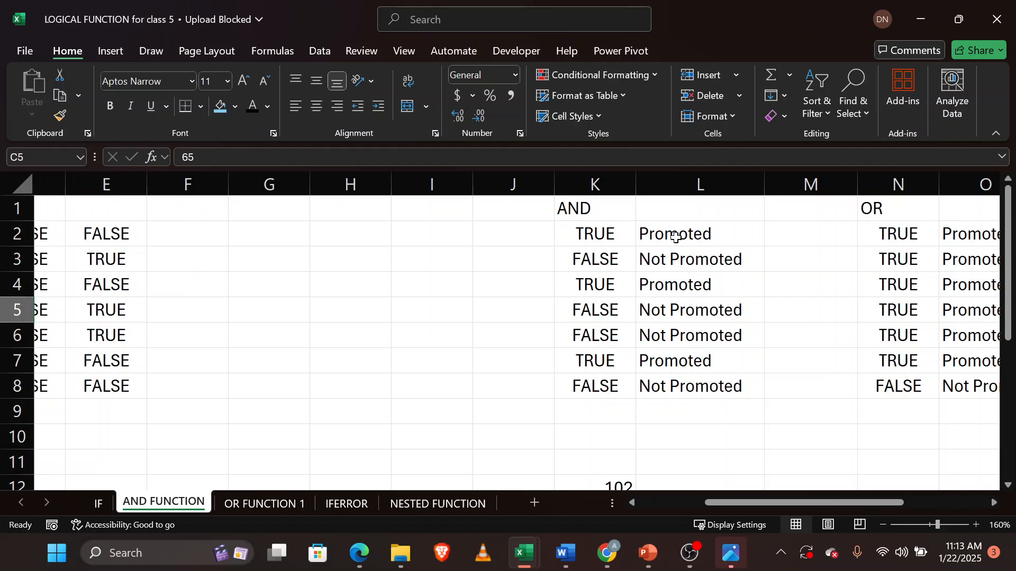
pyautogui.moveTo(675, 229); pyautogui.dragTo(685, 386)
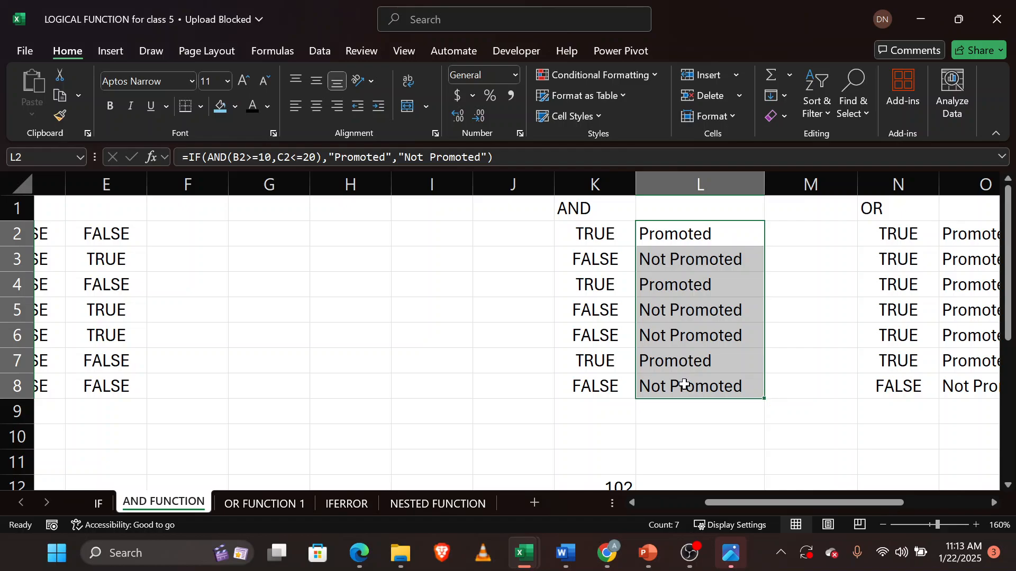
pyautogui.rightClick(684, 384)
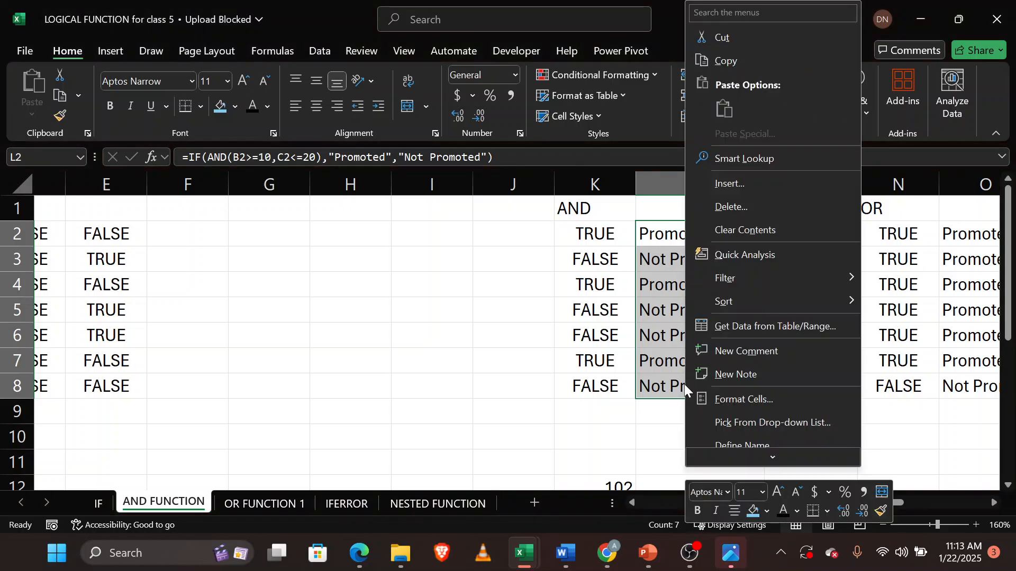
pyautogui.click(775, 231)
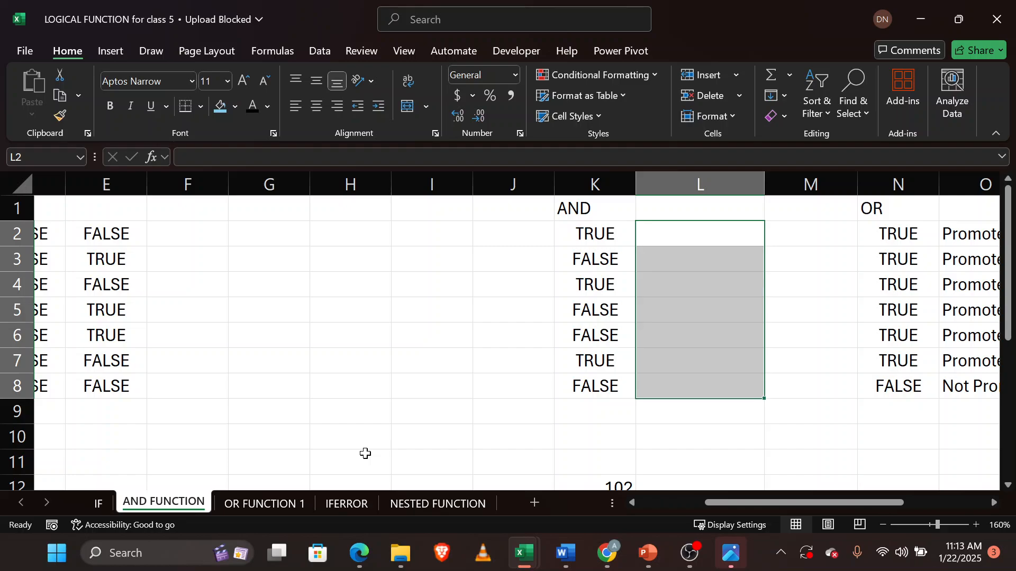
# Review the grading criteria notes below the scores, then clear the results in D2:D8 of the and column.
pyautogui.hscroll(-3, 365, 453)
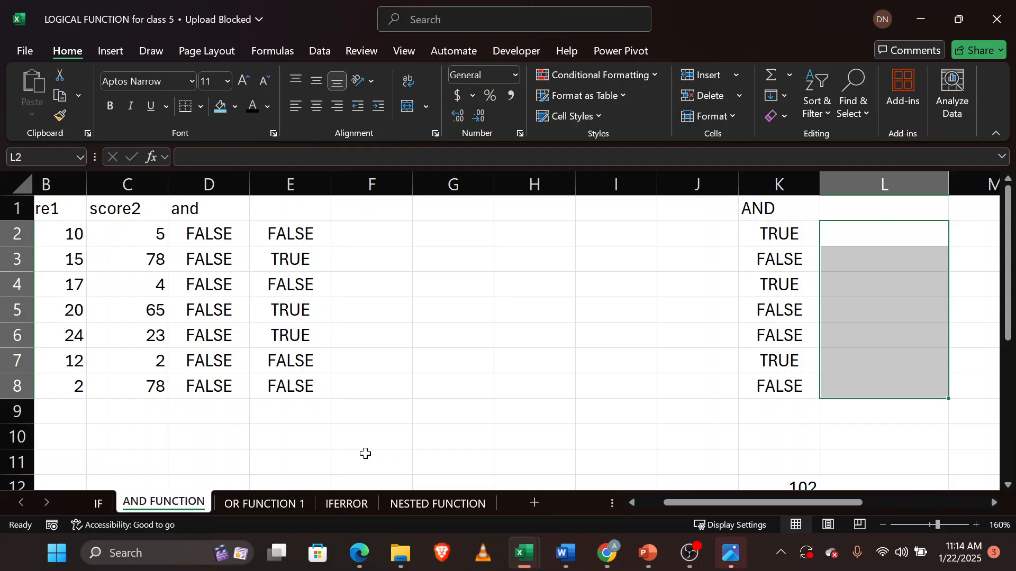
pyautogui.hscroll(-2, 365, 454)
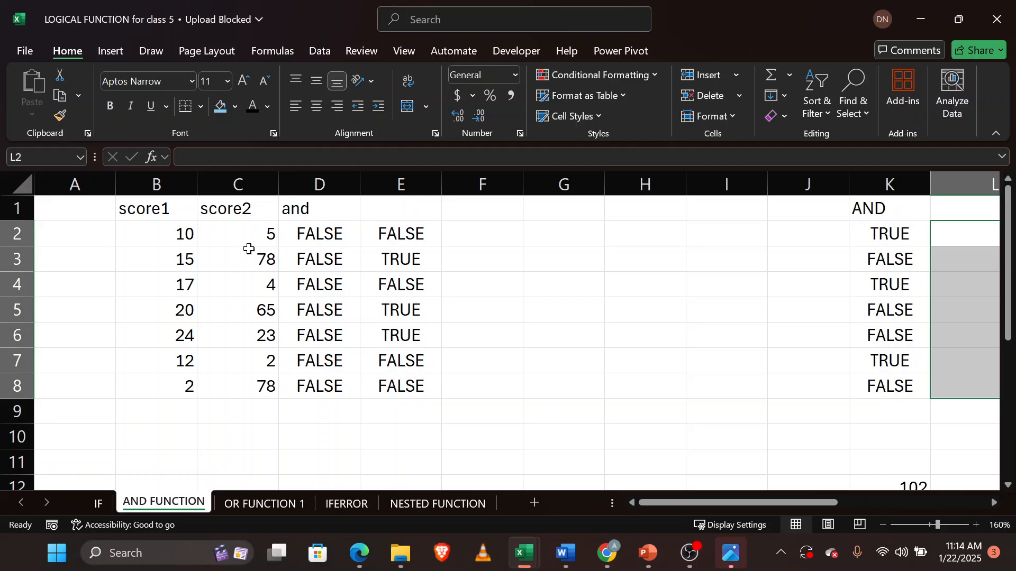
pyautogui.scroll(-3, 248, 248)
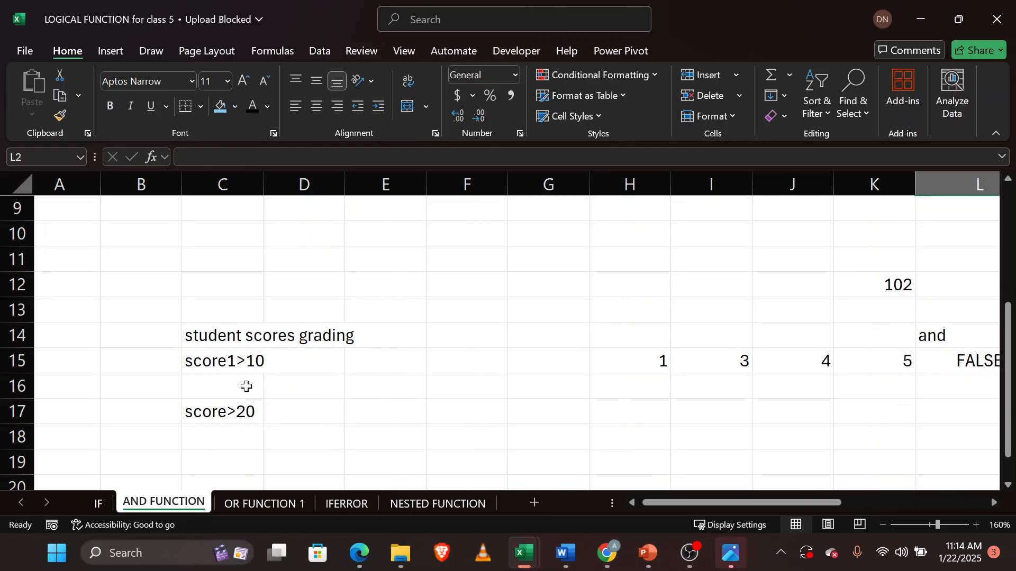
pyautogui.scroll(3, 246, 386)
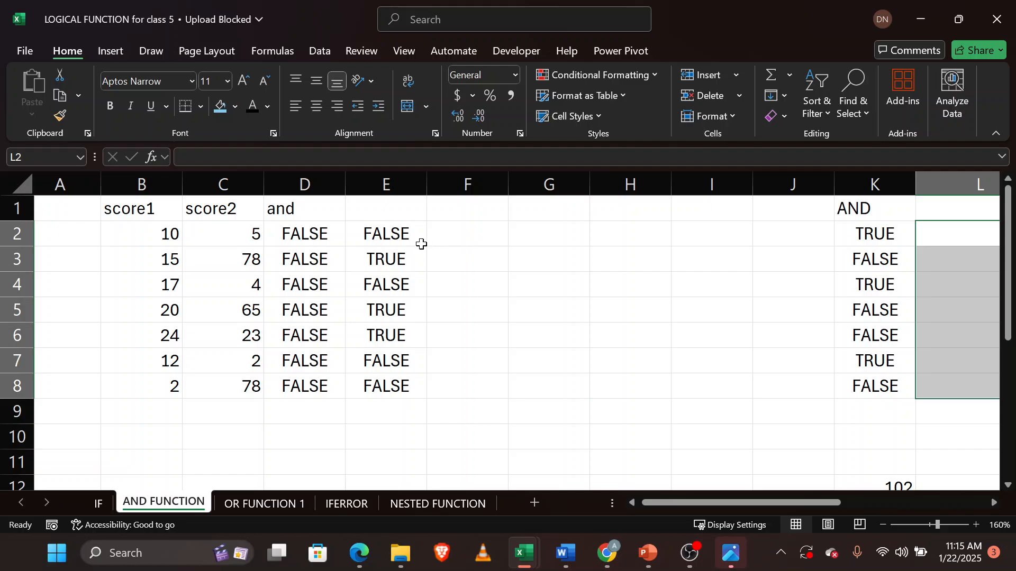
pyautogui.click(390, 234)
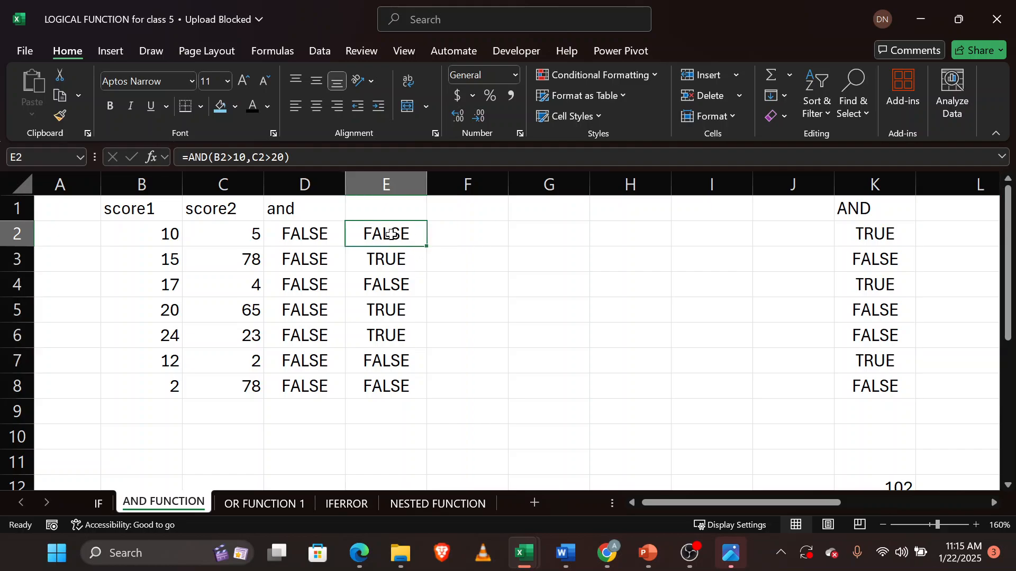
pyautogui.click(317, 234)
pyautogui.moveTo(384, 236); pyautogui.dragTo(402, 385)
pyautogui.click(296, 235)
pyautogui.moveTo(297, 236); pyautogui.dragTo(324, 380)
pyautogui.rightClick(323, 380)
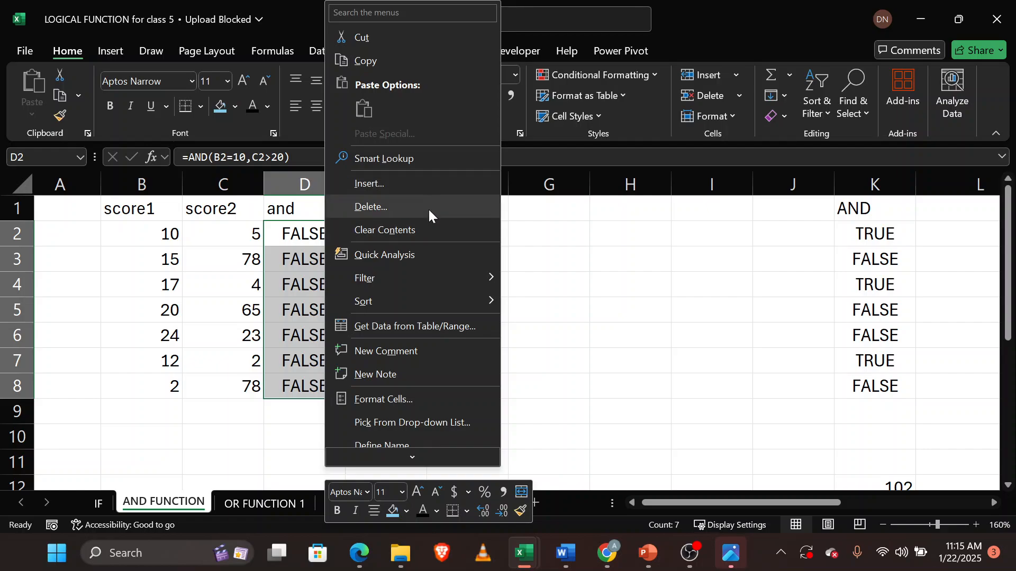
pyautogui.click(429, 228)
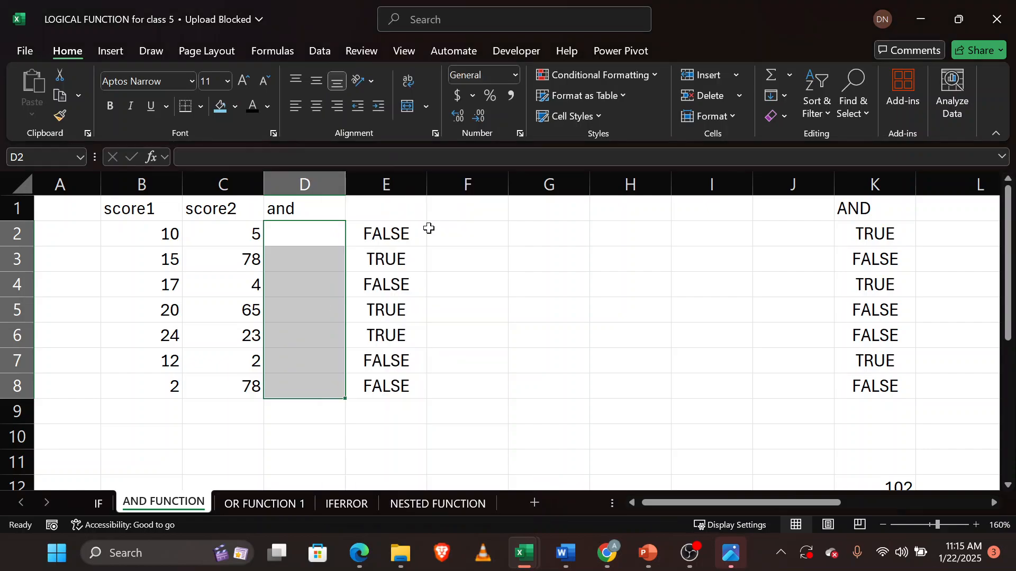
# Check the AND formulas in E2 and E3, then start an IF formula in F2 with the test AND(B2>10,C2>20).
pyautogui.click(398, 233)
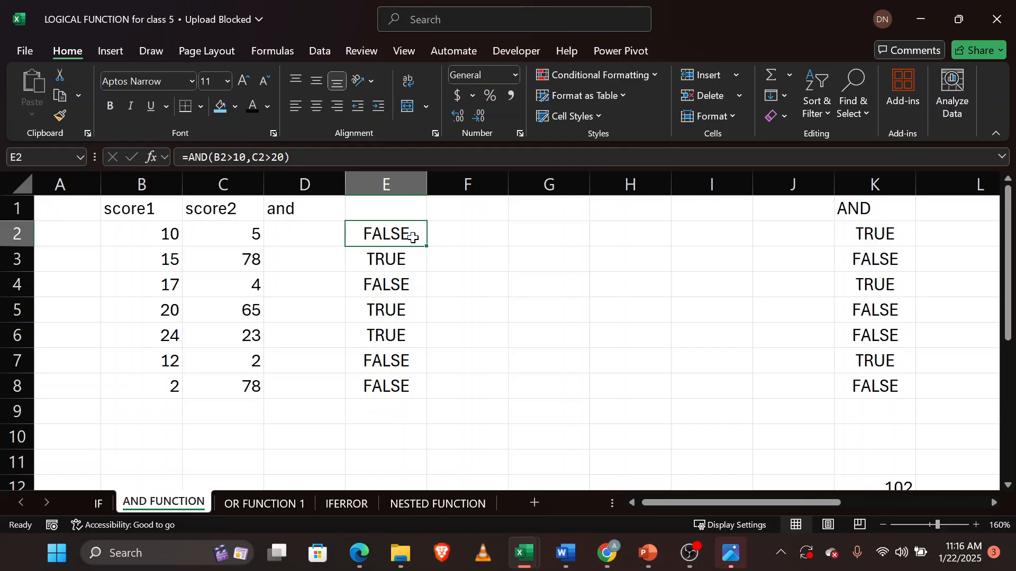
pyautogui.click(403, 264)
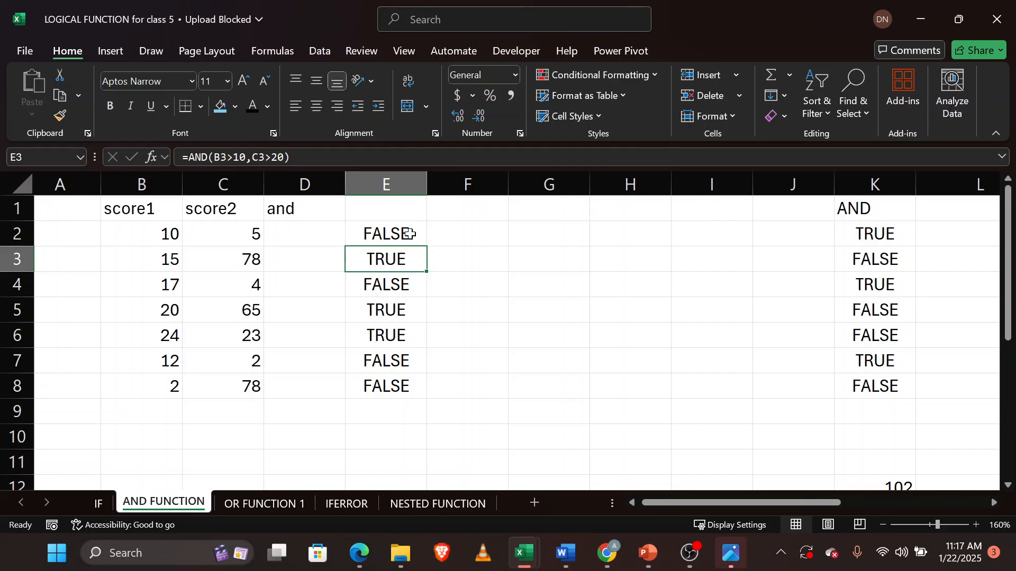
pyautogui.click(482, 235)
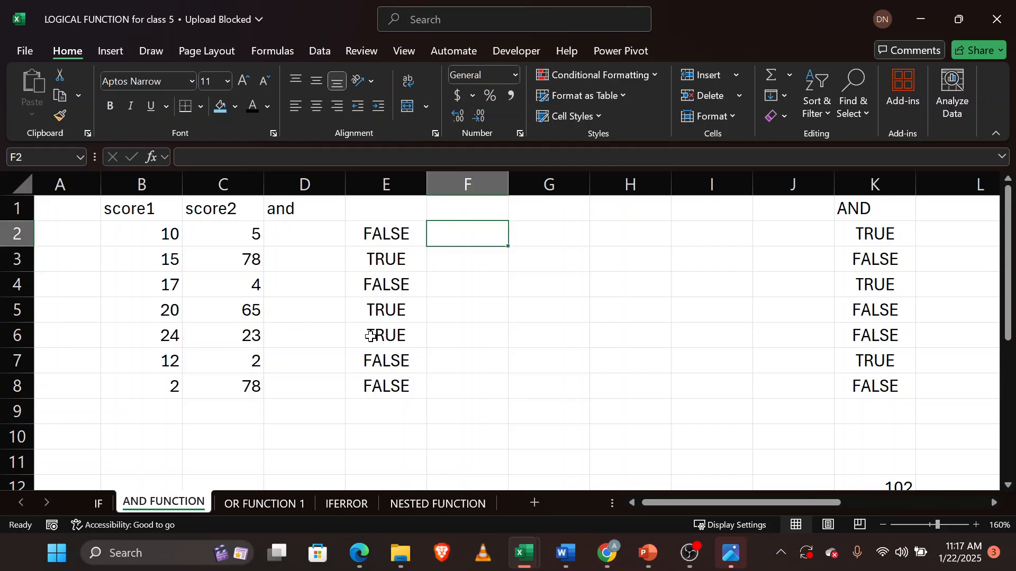
pyautogui.write('=')
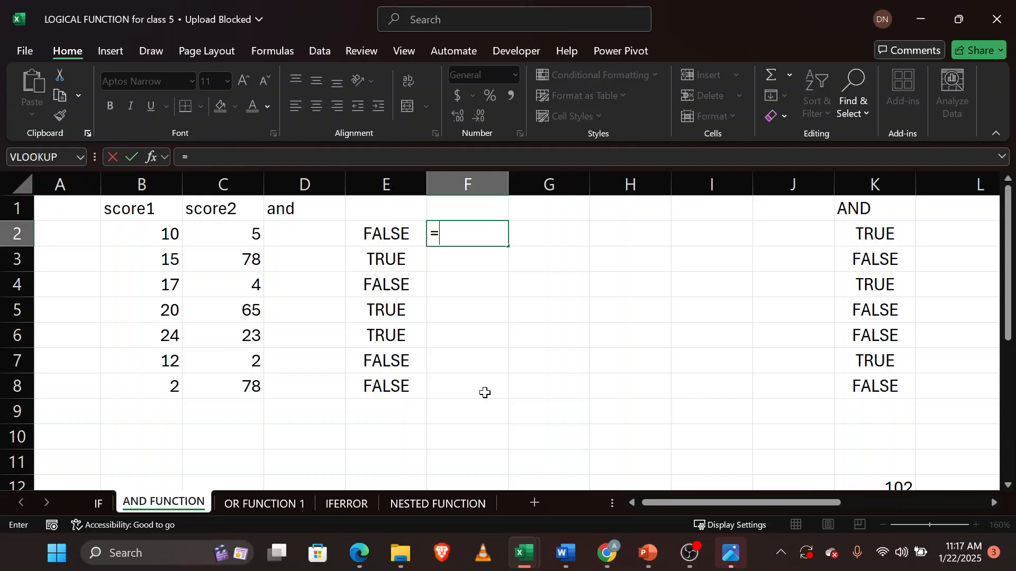
pyautogui.write('if')
pyautogui.press('Tab')
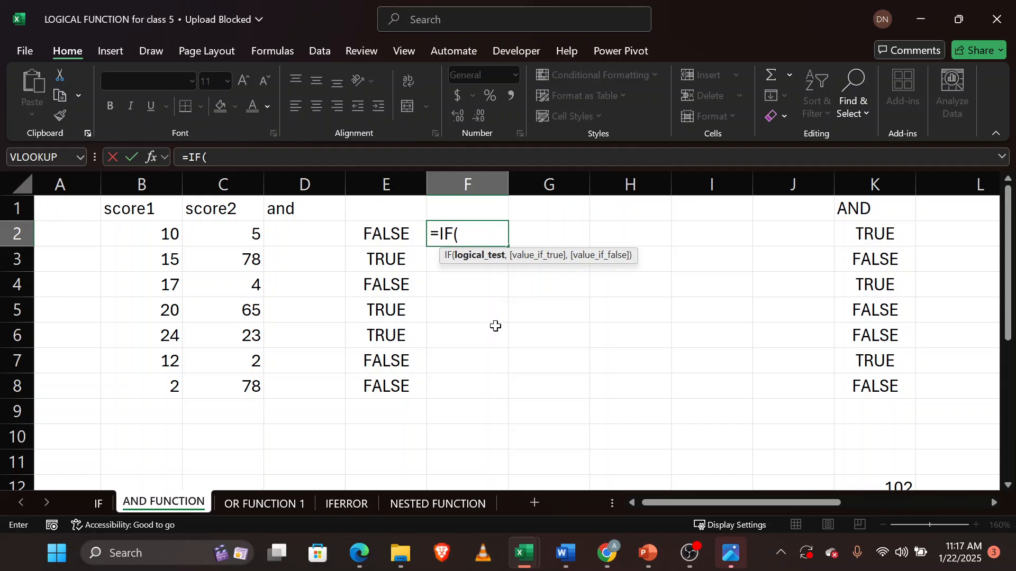
pyautogui.write('and')
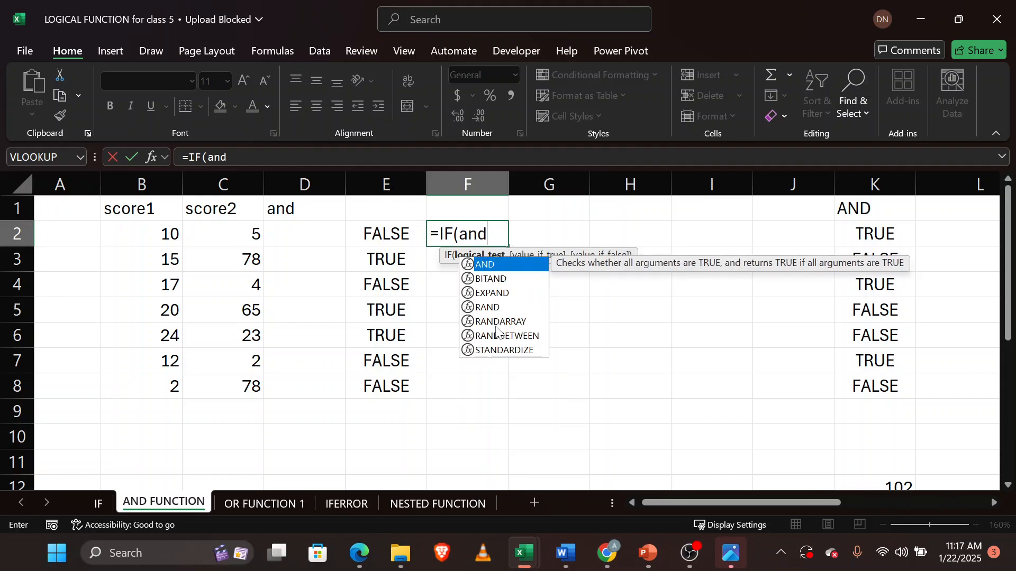
pyautogui.press('Tab')
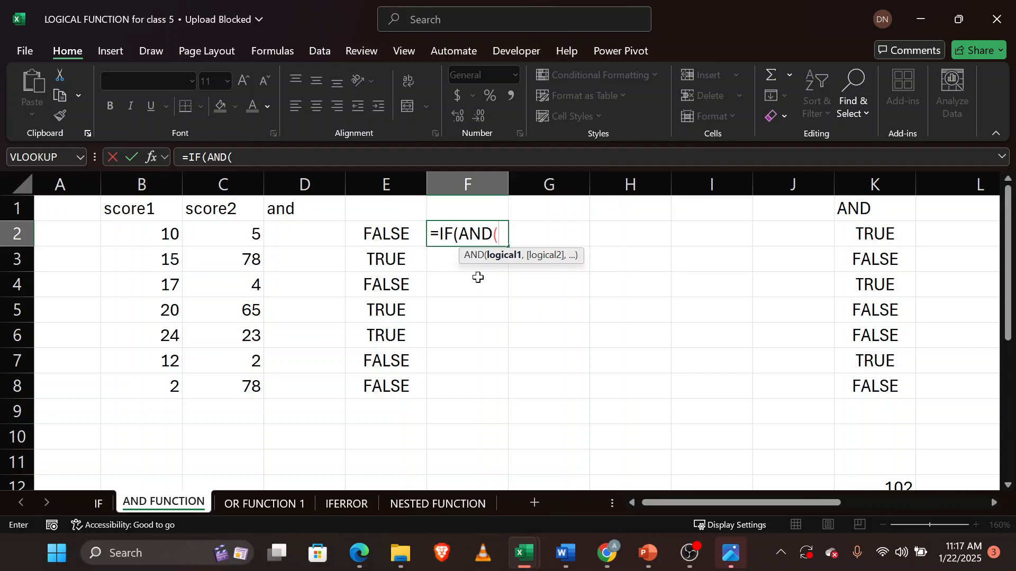
pyautogui.click(169, 236)
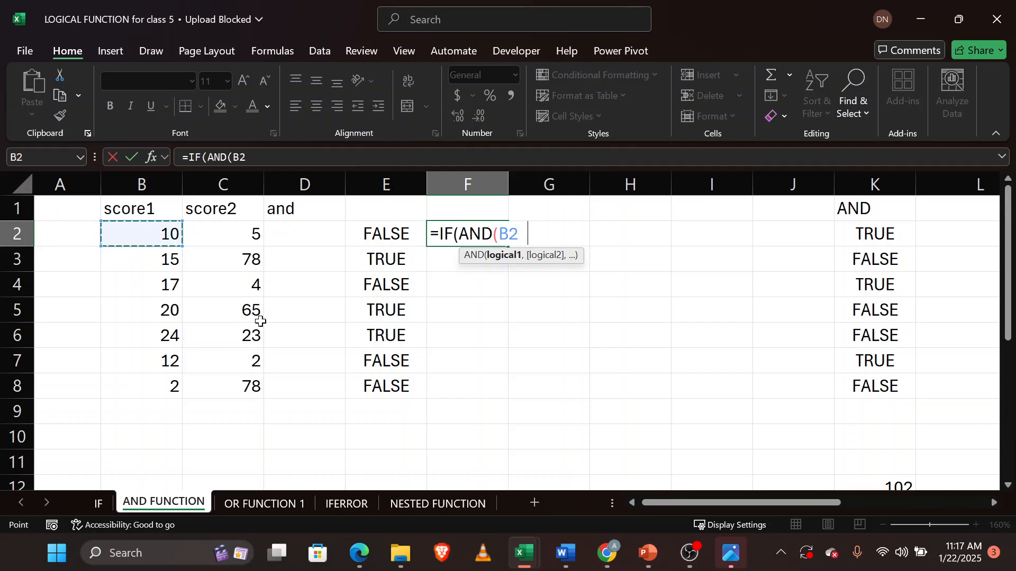
pyautogui.write('>10,')
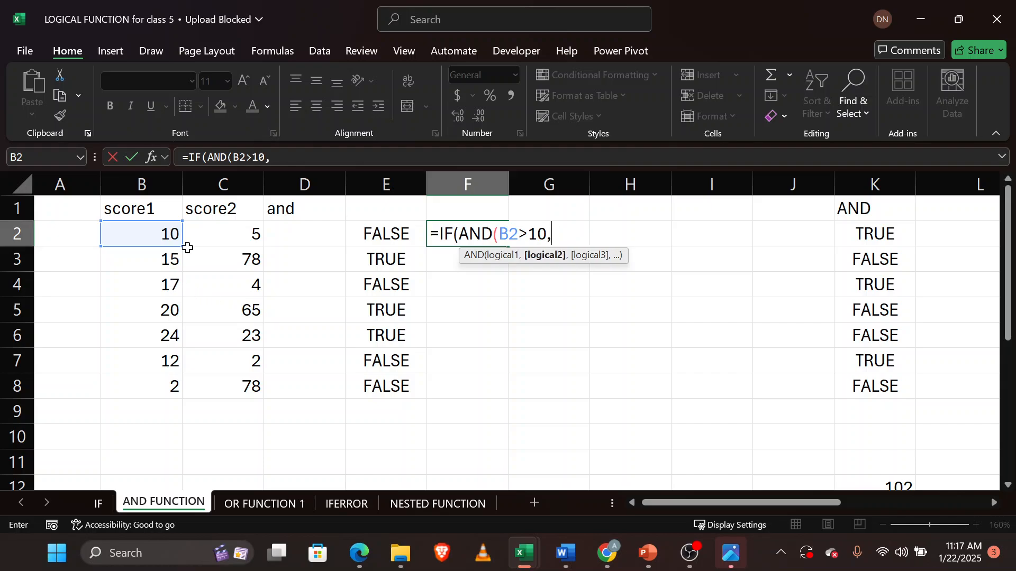
pyautogui.click(203, 238)
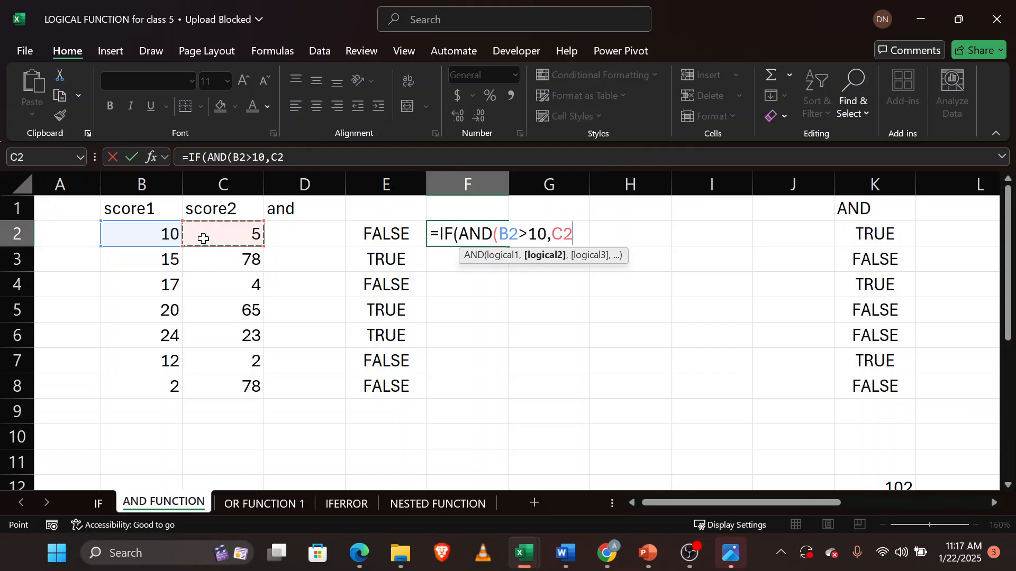
pyautogui.write('>20)')
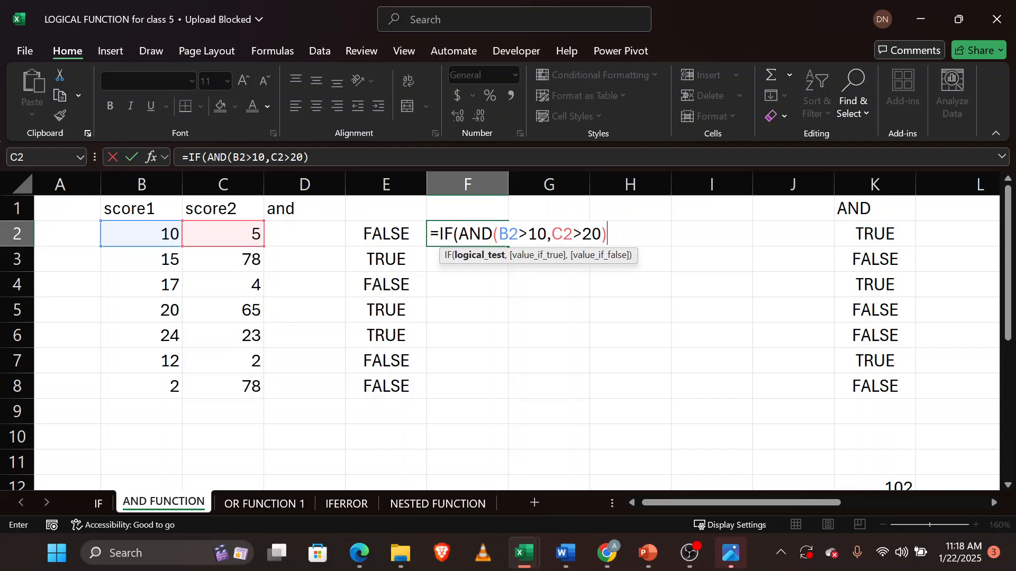
# Complete the F2 formula with "promoted" if true and "not promoted" if false, closing the parenthesis.
pyautogui.write(',')
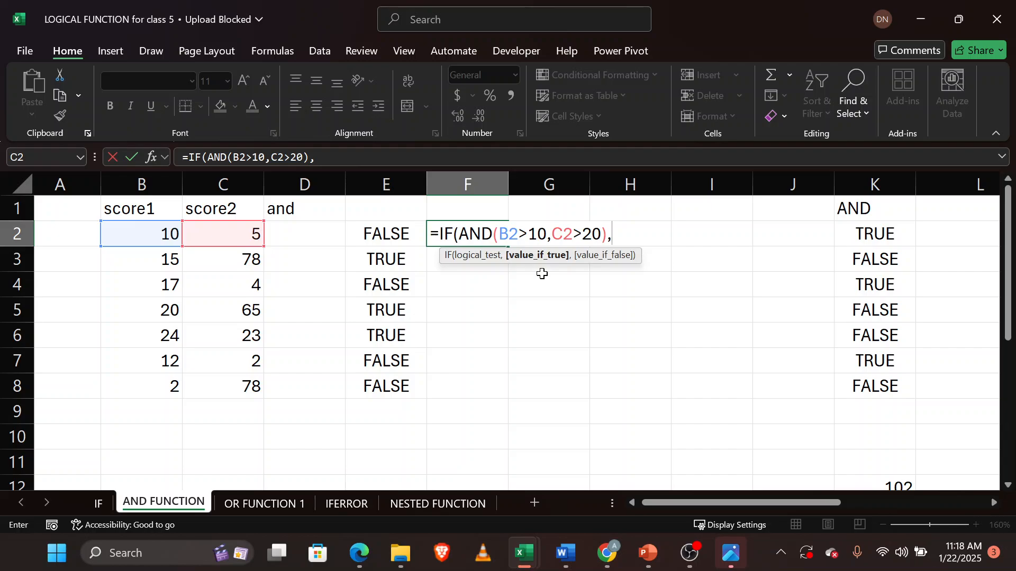
pyautogui.write('"promot')
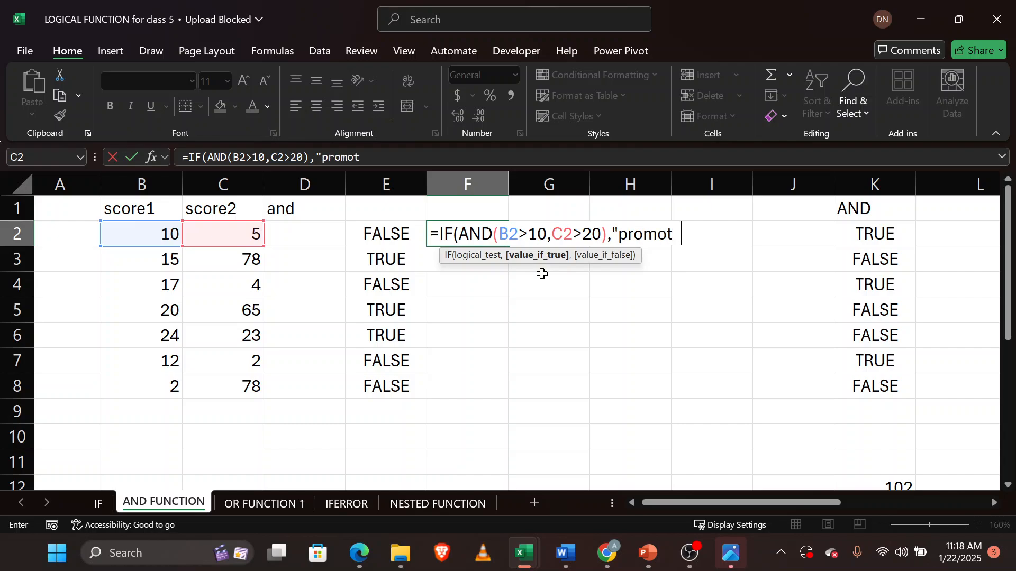
pyautogui.write('ed",')
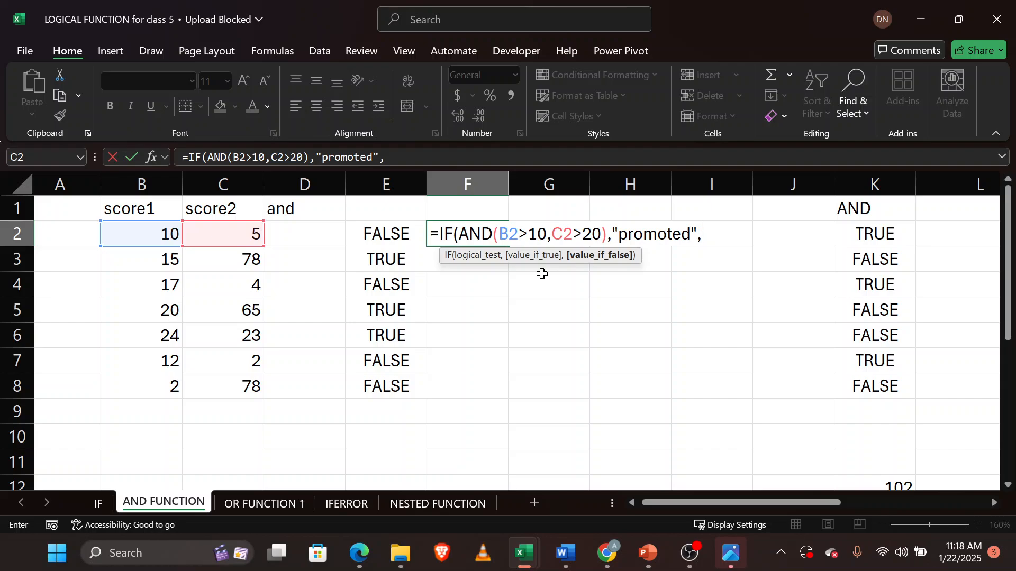
pyautogui.write('"not')
pyautogui.write(' promot')
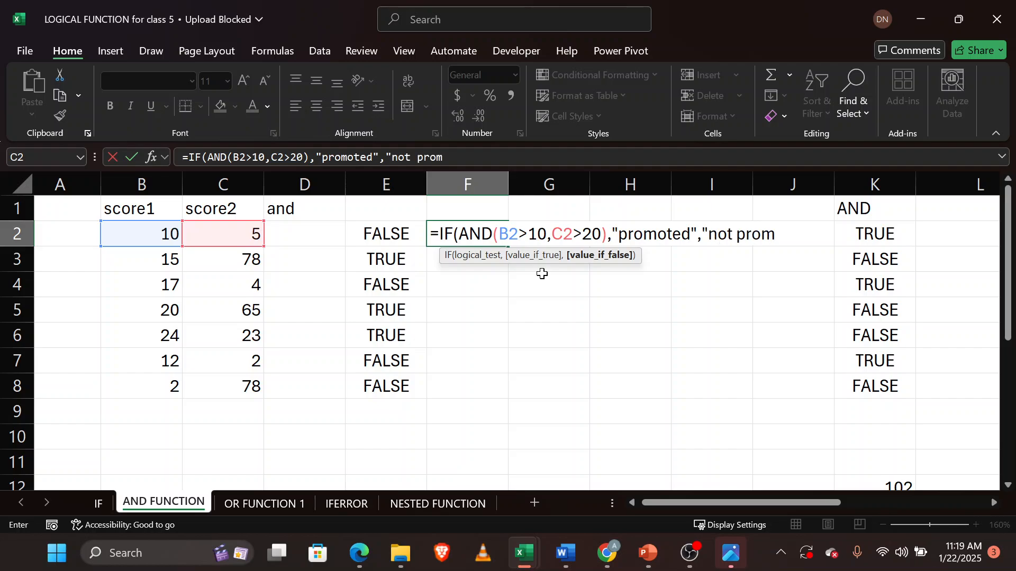
pyautogui.write('ed")')
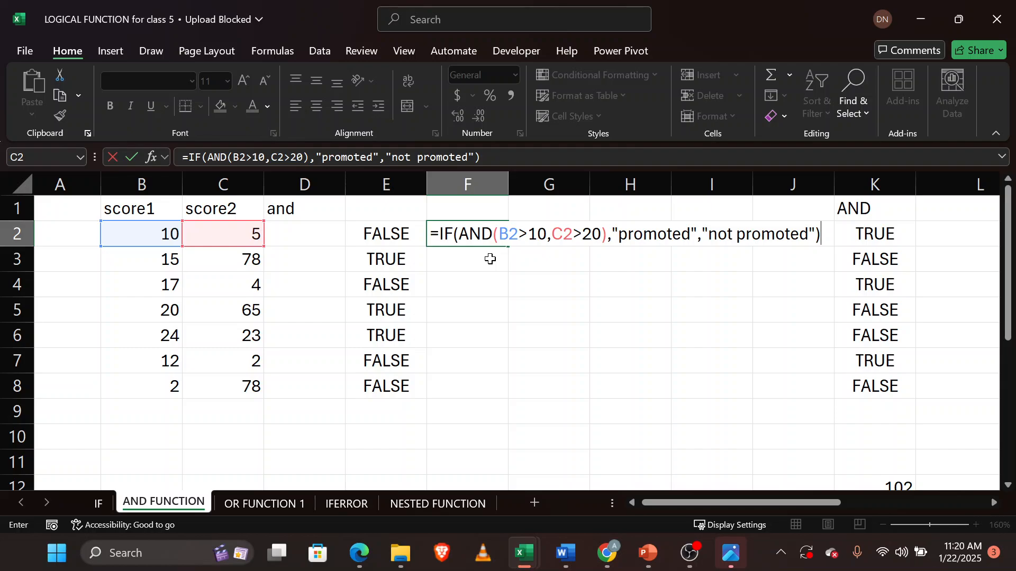
# Enter the F2 formula, autofit column F and fill the formula down through F8.
pyautogui.press('Return')
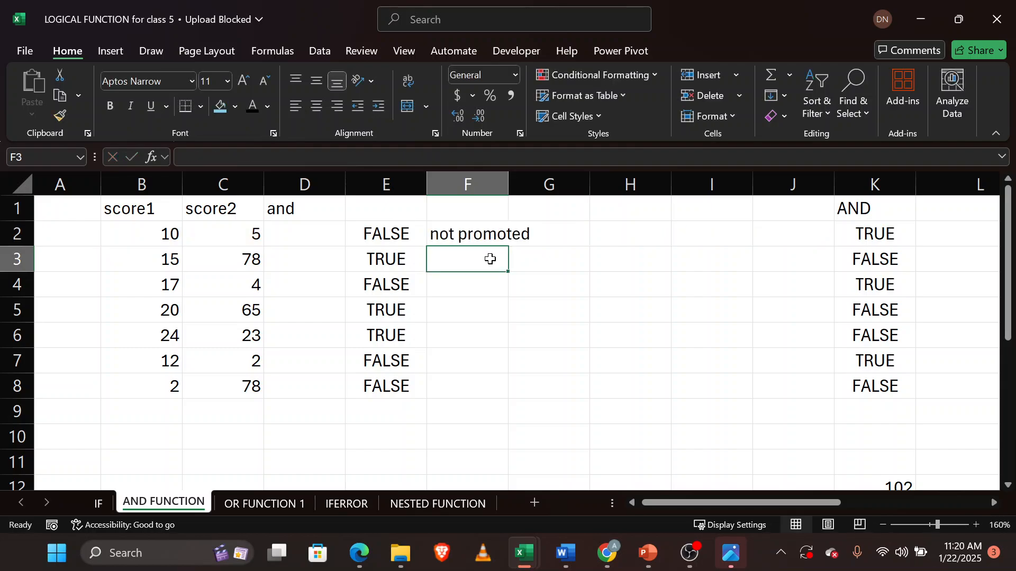
pyautogui.doubleClick(508, 186)
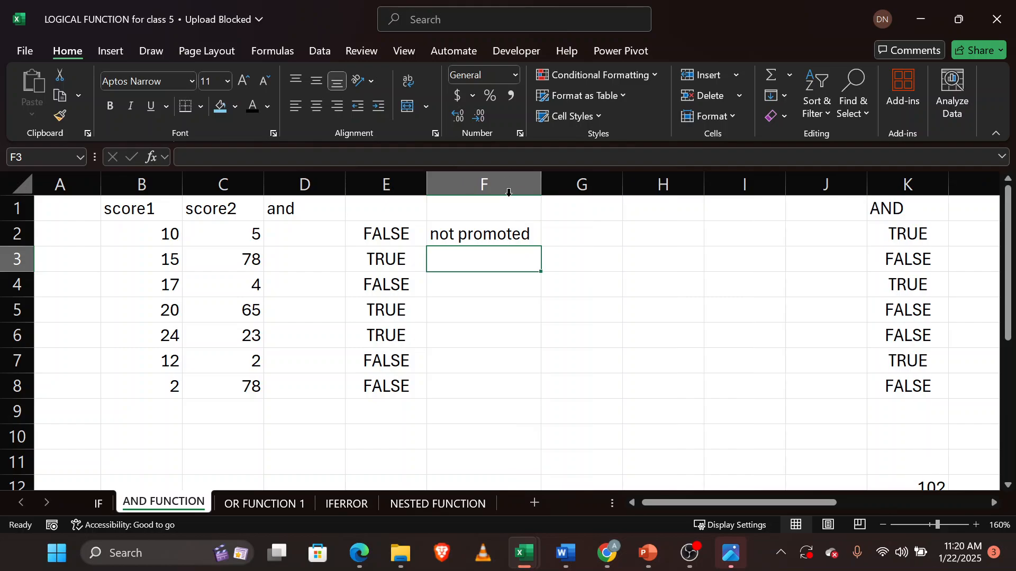
pyautogui.click(508, 233)
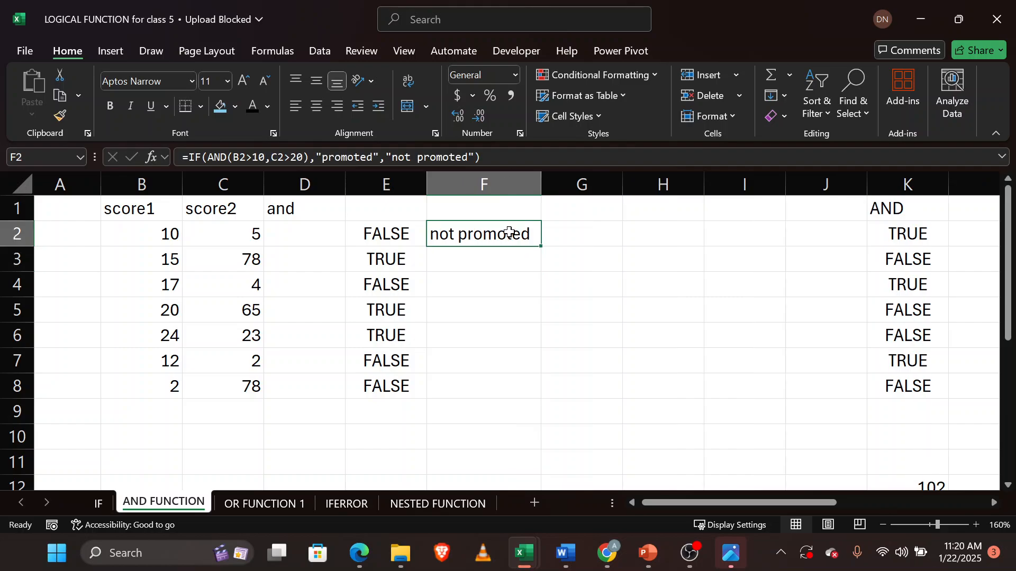
pyautogui.doubleClick(540, 248)
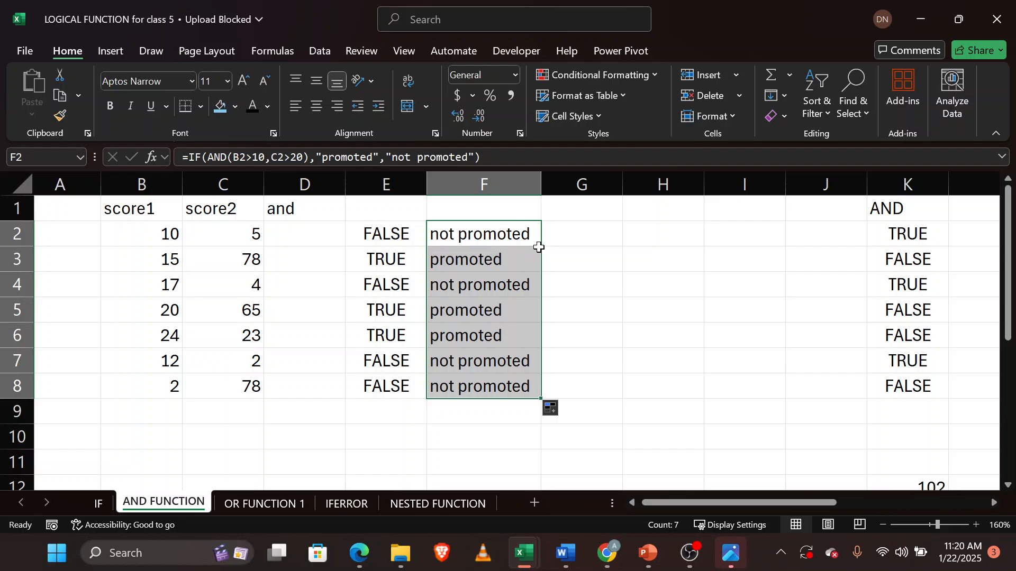
# Delete column E holding the AND TRUE/FALSE results.
pyautogui.click(515, 266)
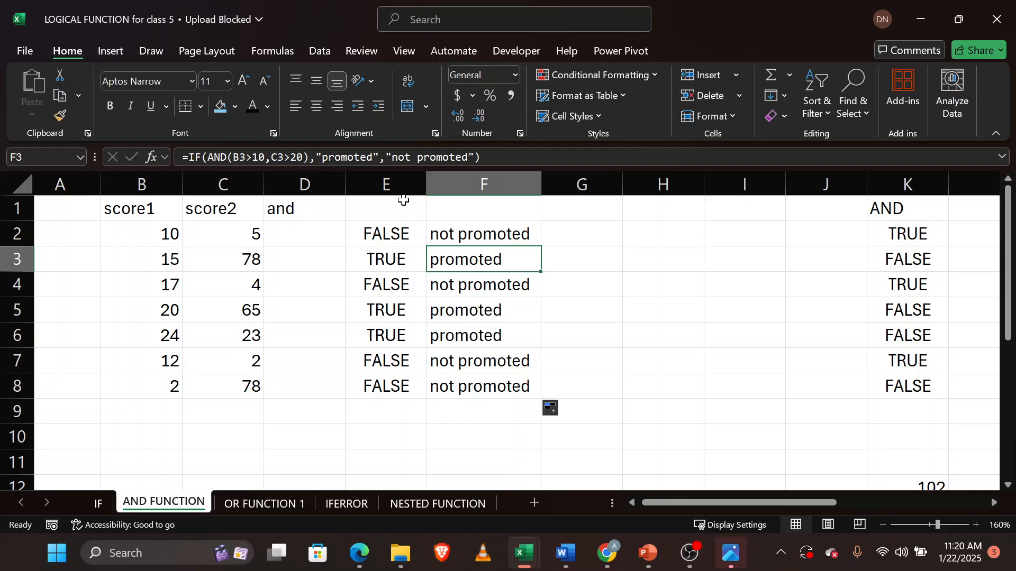
pyautogui.click(403, 180)
pyautogui.rightClick(404, 180)
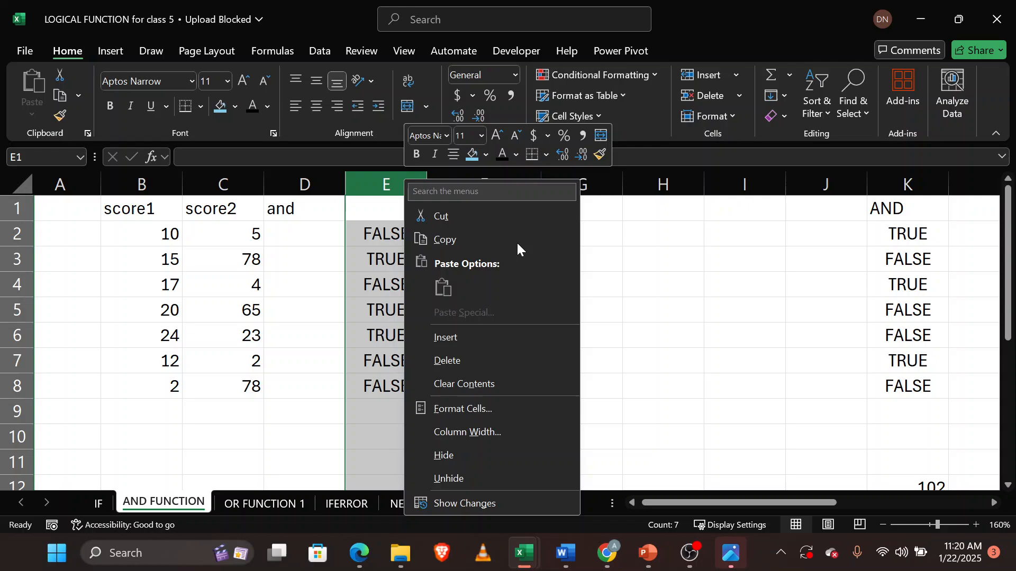
pyautogui.click(465, 363)
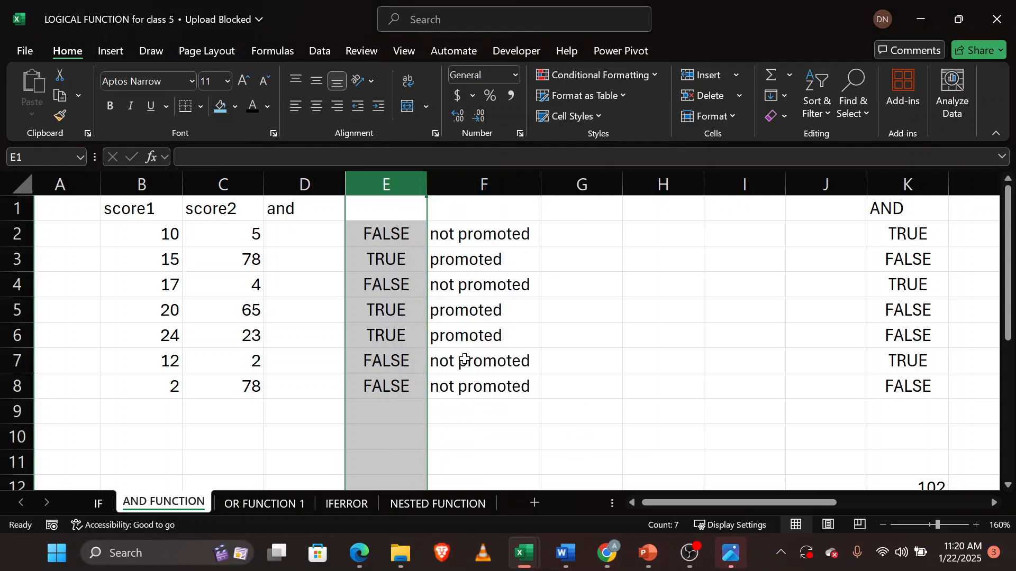
# Open the IF(AND) formula in E2 for review and leave the cell.
pyautogui.click(399, 231)
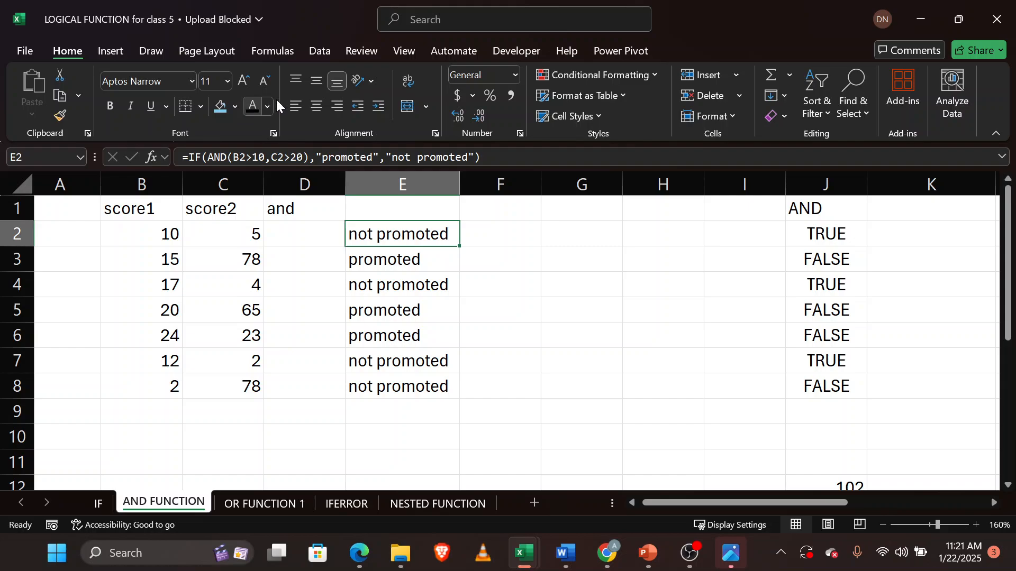
pyautogui.doubleClick(385, 238)
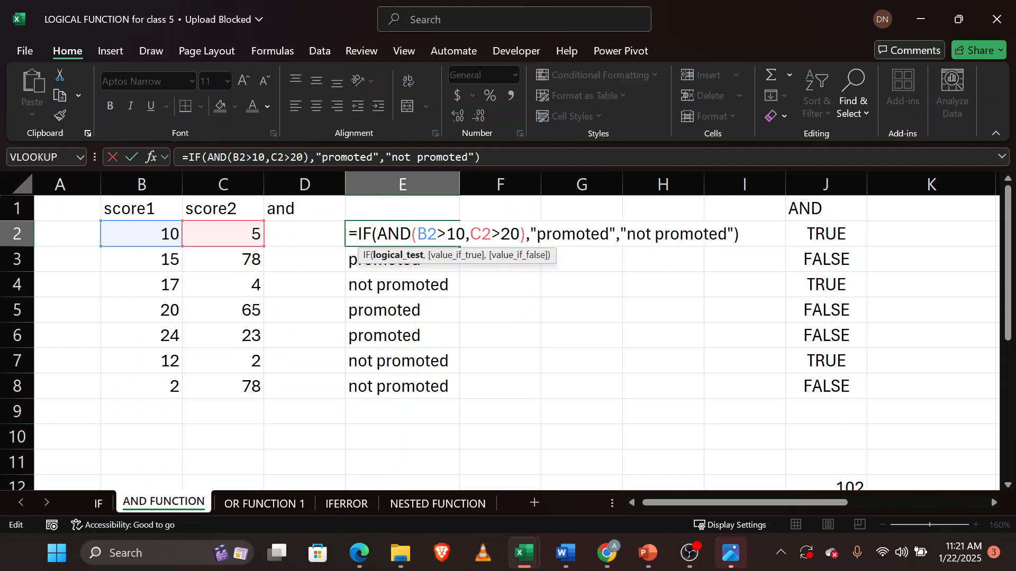
pyautogui.click(608, 234)
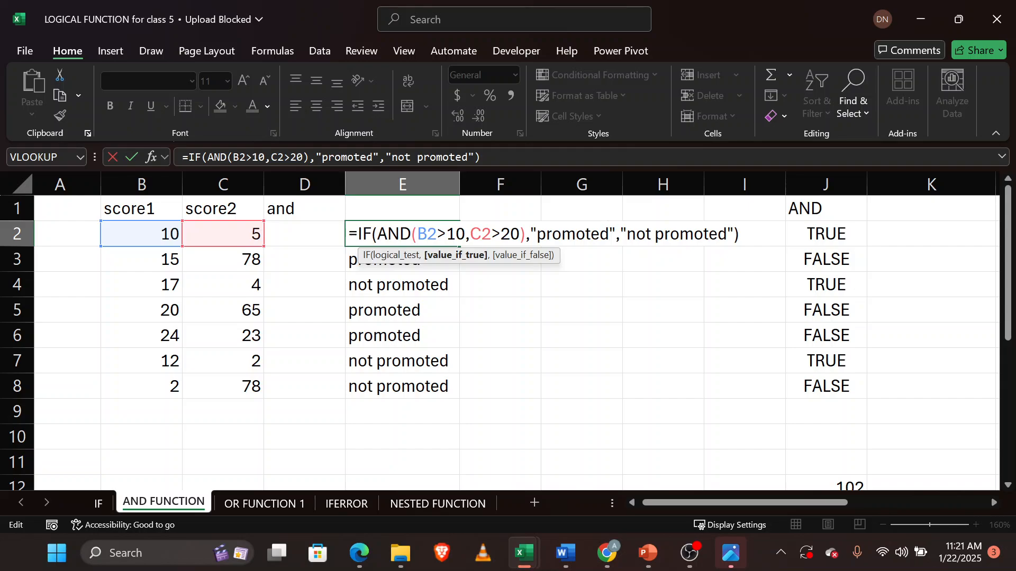
pyautogui.press('Return')
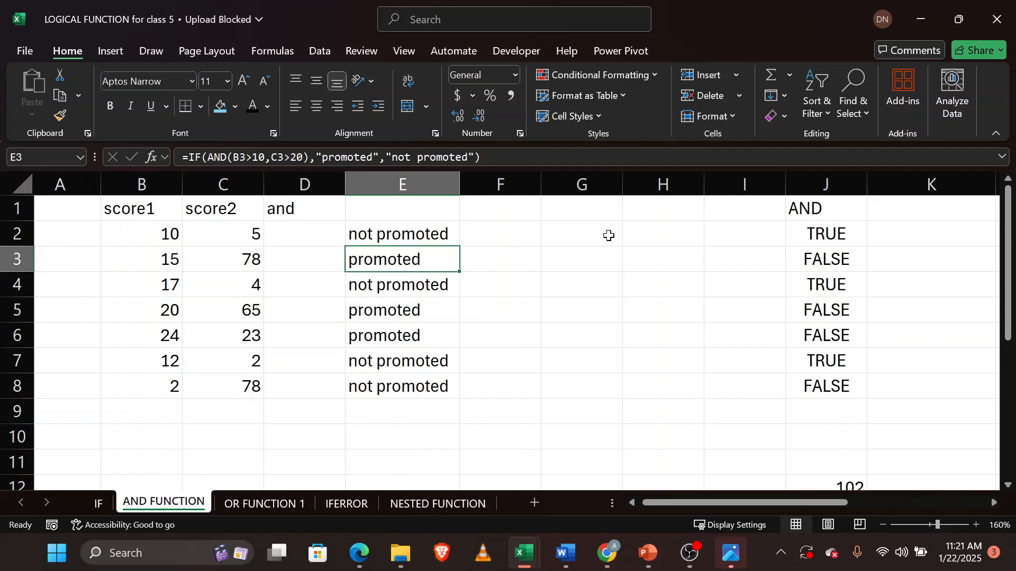
# Check the Google Meet window, then return to the LOGICAL FUNCTION workbook.
pyautogui.moveTo(359, 553)
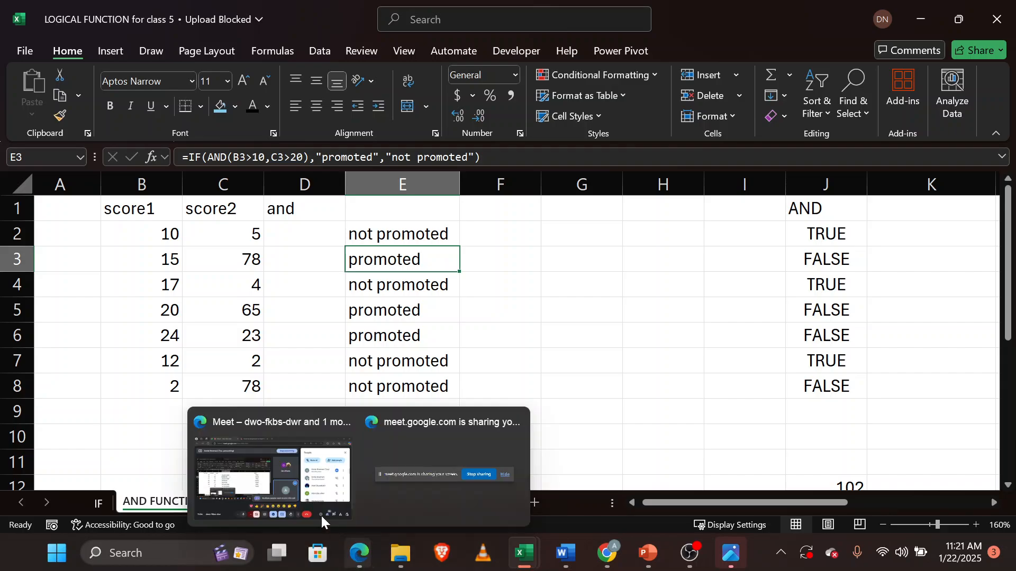
pyautogui.click(261, 490)
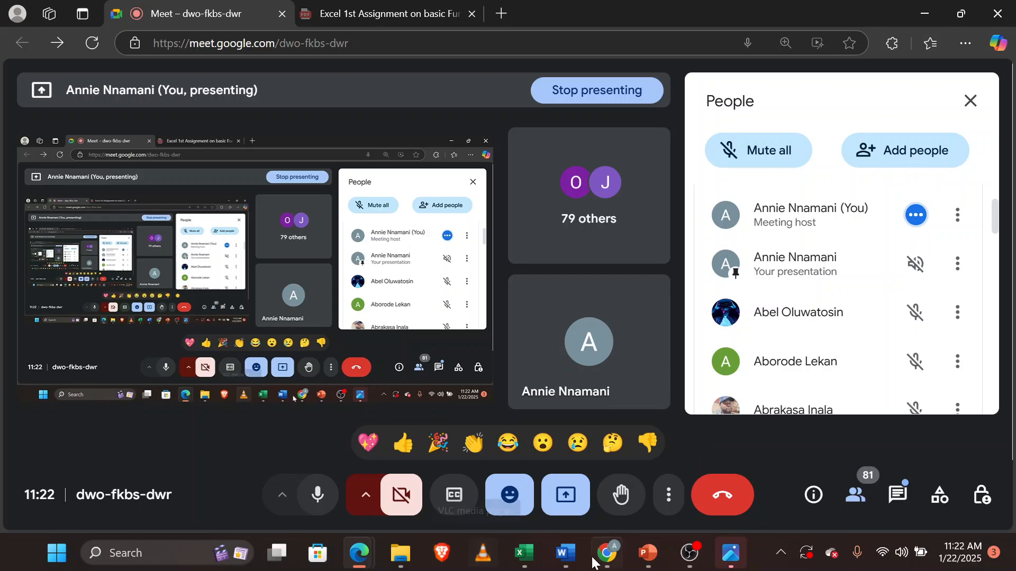
pyautogui.moveTo(524, 553)
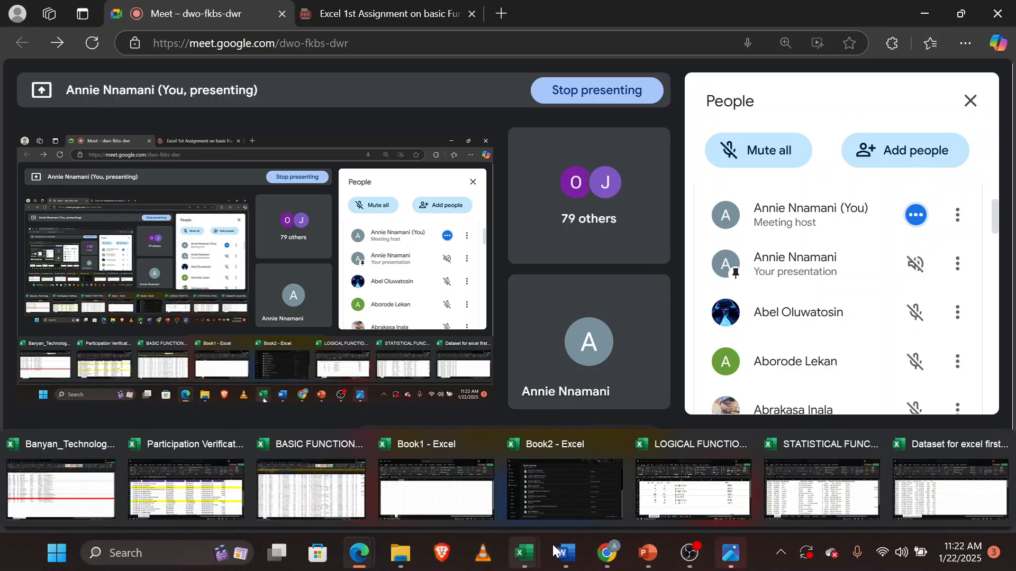
pyautogui.click(693, 489)
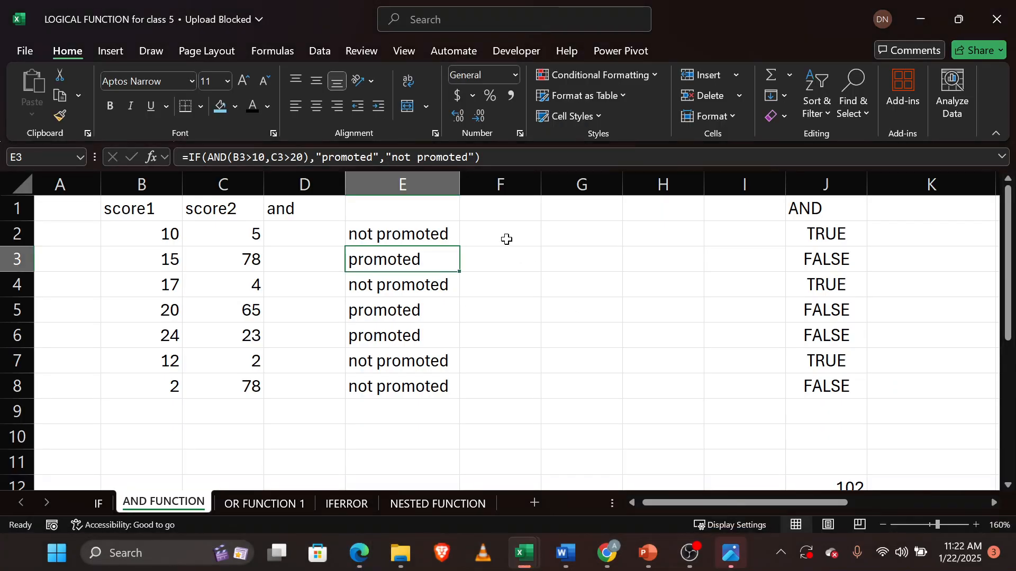
# Undo the column deletion and insert a blank column at F beside the AND results.
pyautogui.press('Up')
pyautogui.hotkey('ctrl', 'z')
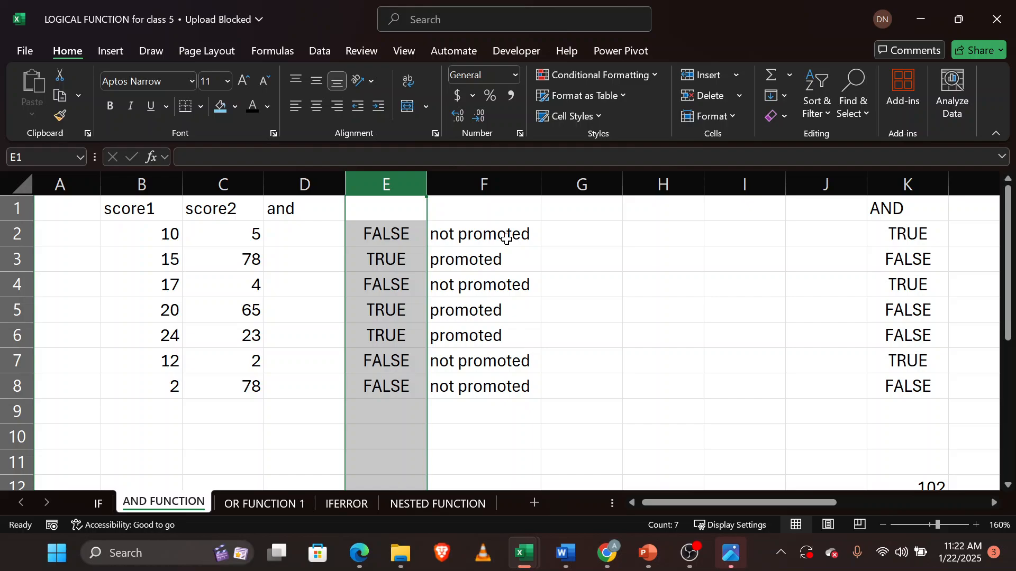
pyautogui.click(490, 175)
pyautogui.rightClick(489, 175)
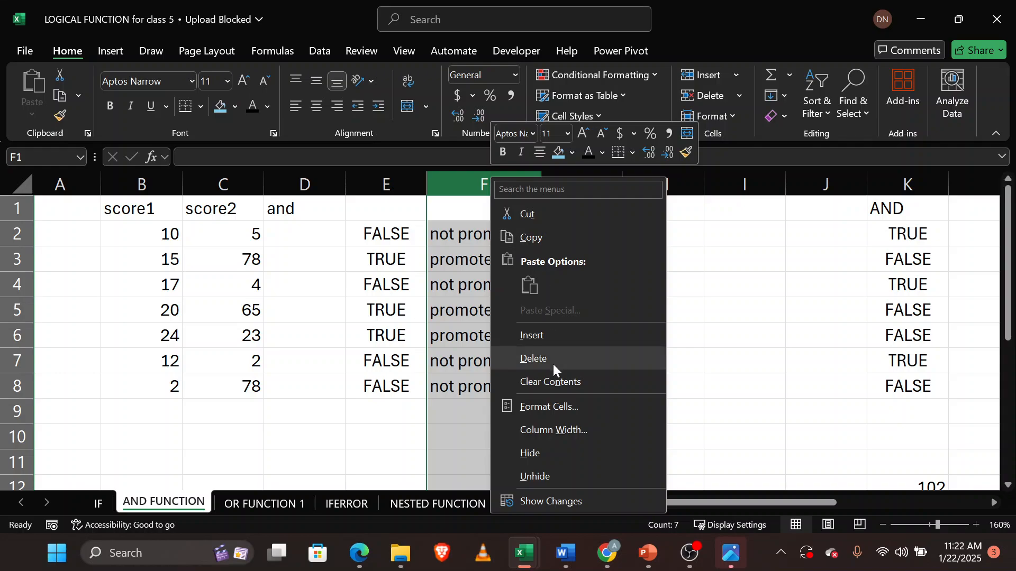
pyautogui.click(553, 335)
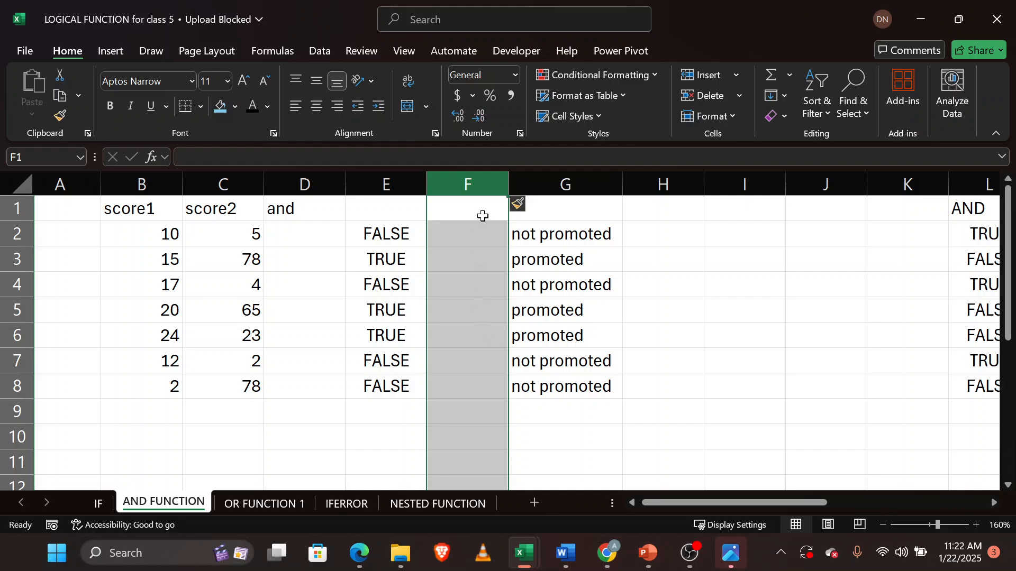
# Start an IF formula in F2 testing E2="false" with "promoted" as the true result.
pyautogui.click(472, 235)
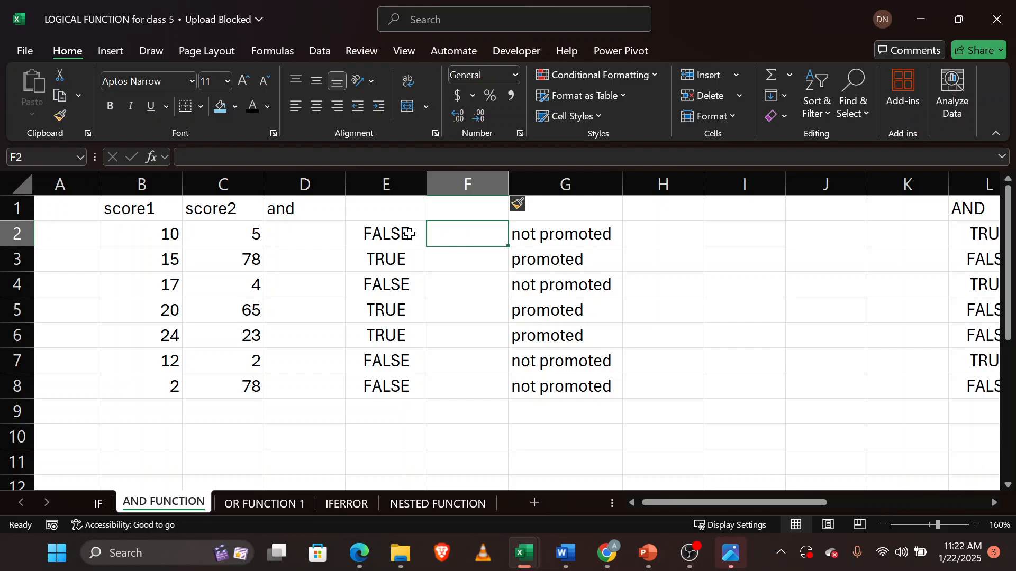
pyautogui.write('=IF(')
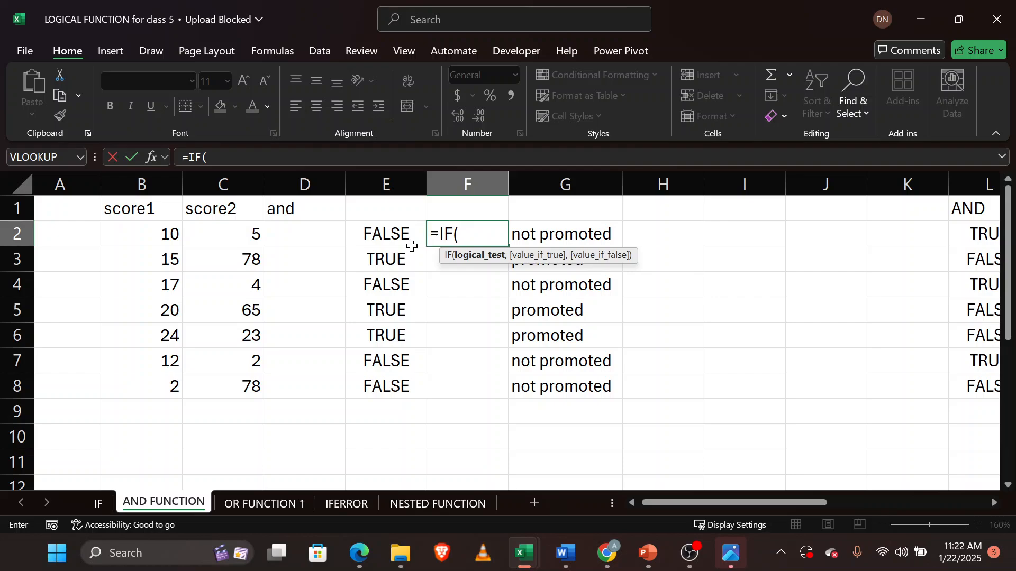
pyautogui.click(381, 236)
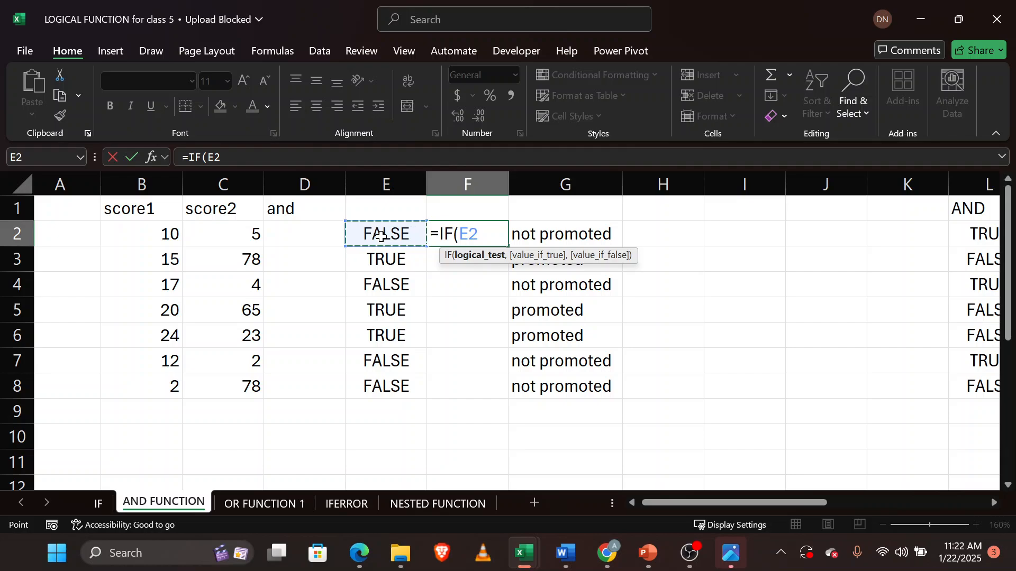
pyautogui.write('="false')
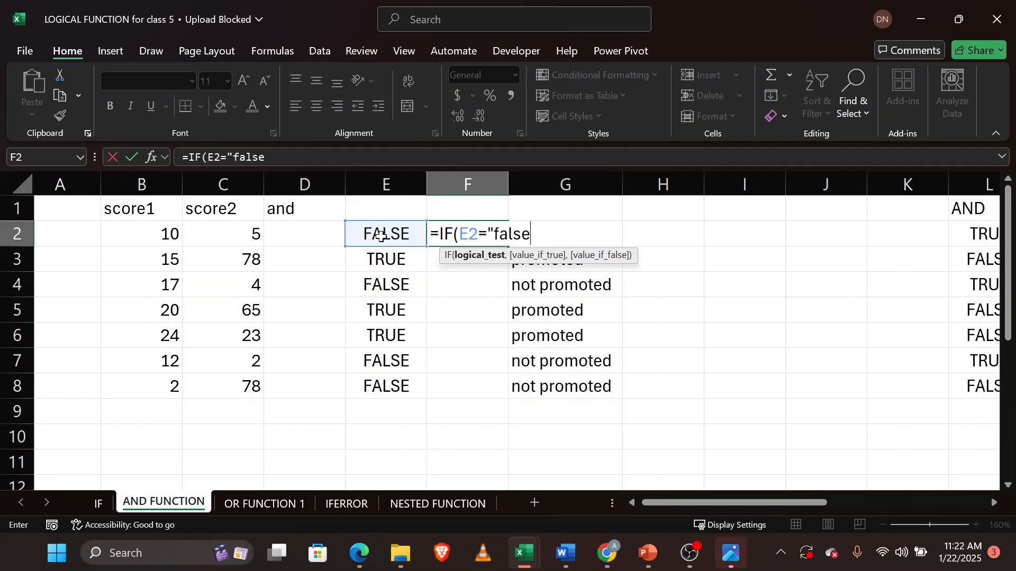
pyautogui.write('",')
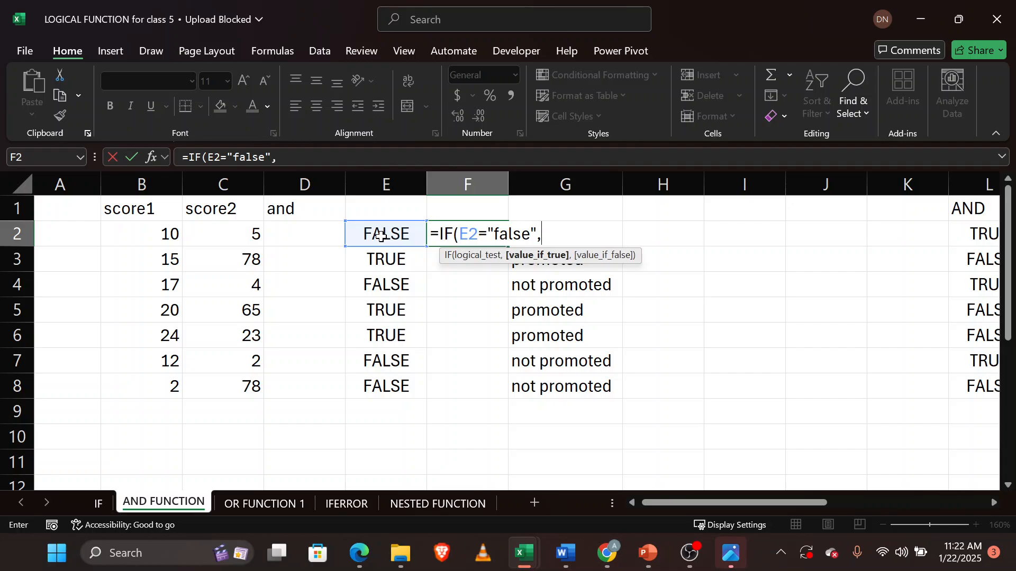
pyautogui.write('"promote')
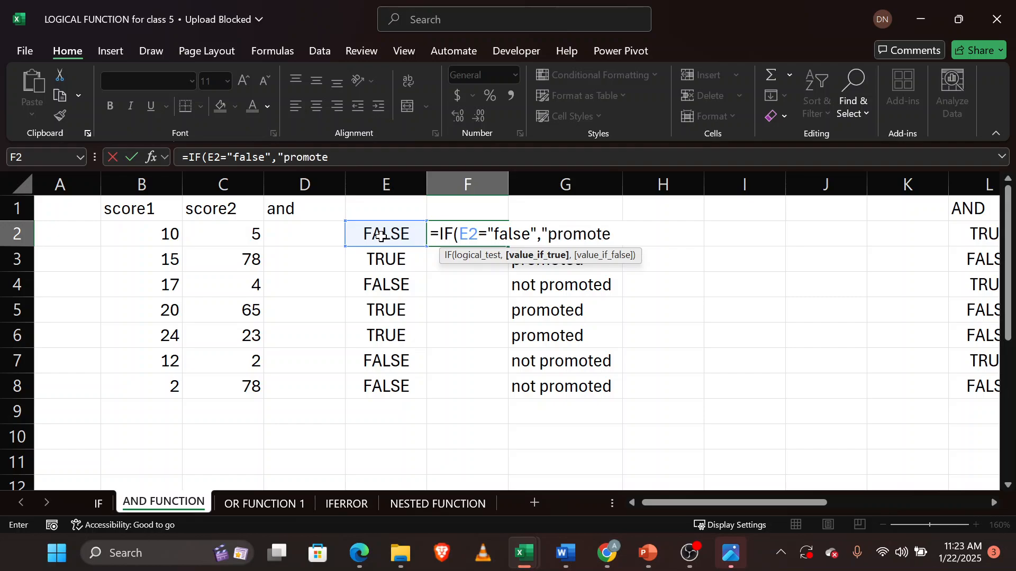
pyautogui.write('d",')
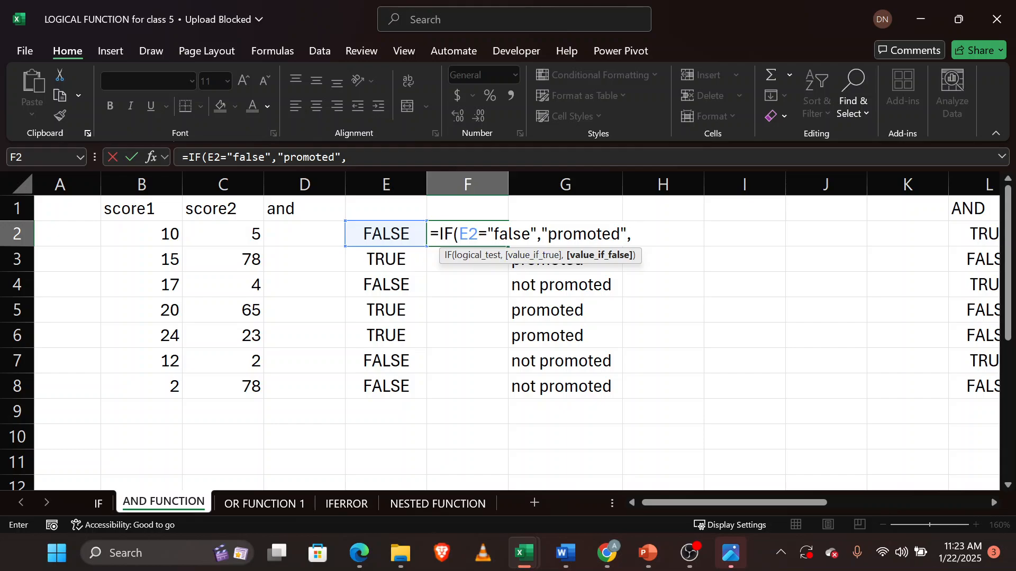
# Change the true result to "not promoted", add "promoted" as the false result, close and enter the formula.
pyautogui.click(531, 234)
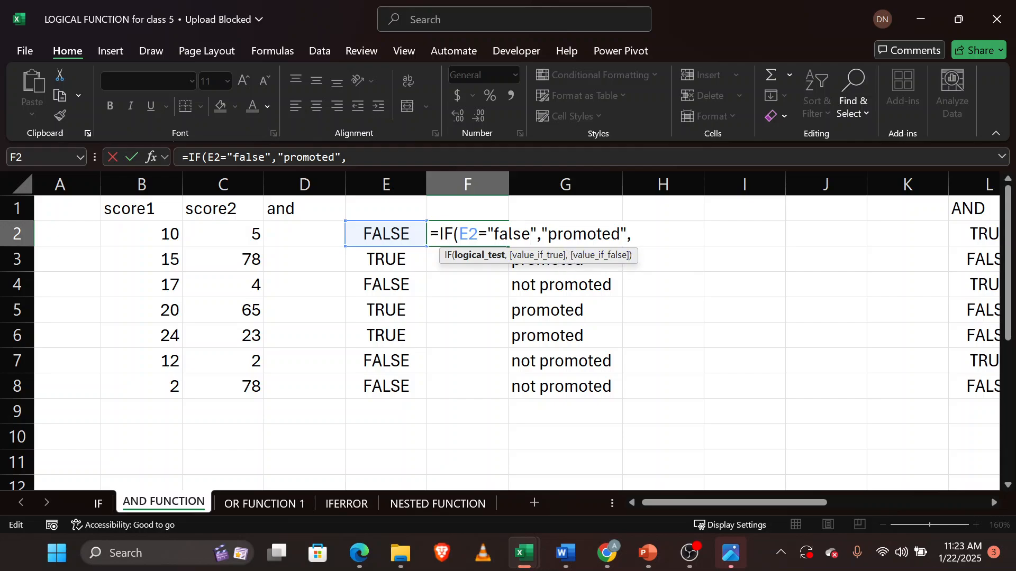
pyautogui.press('Right')
pyautogui.press('Right')
pyautogui.write('not')
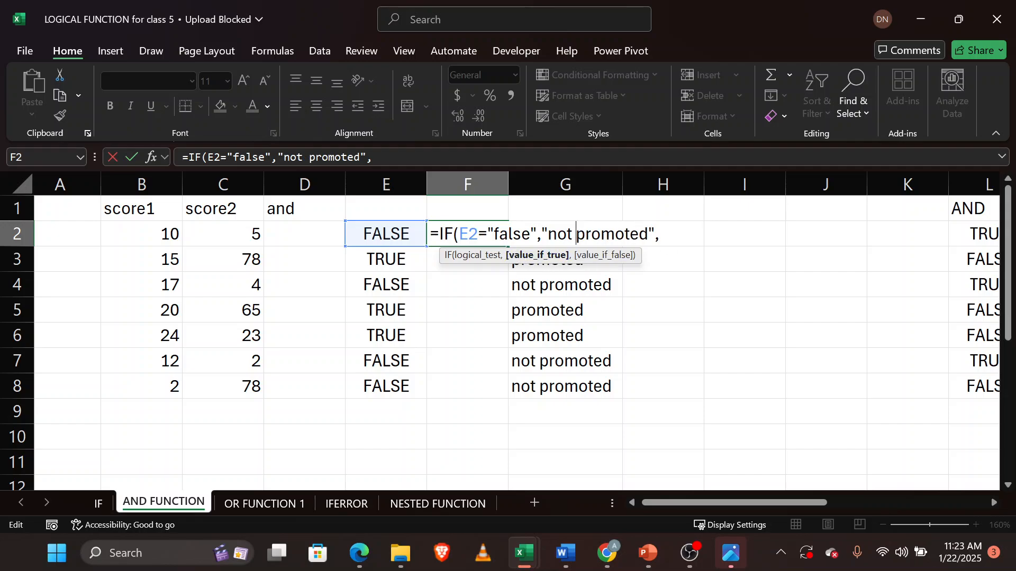
pyautogui.press('End')
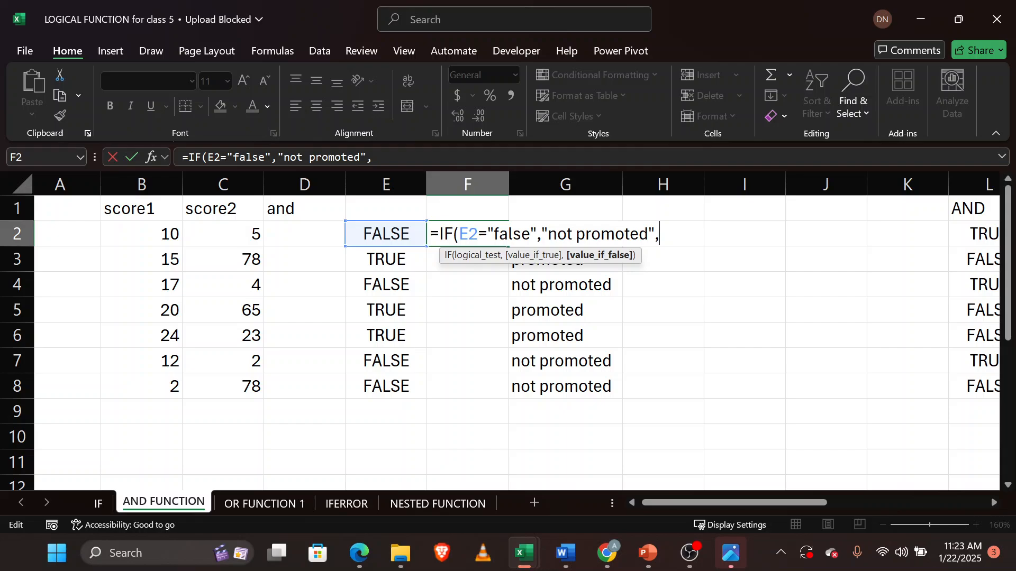
pyautogui.write('"promoted')
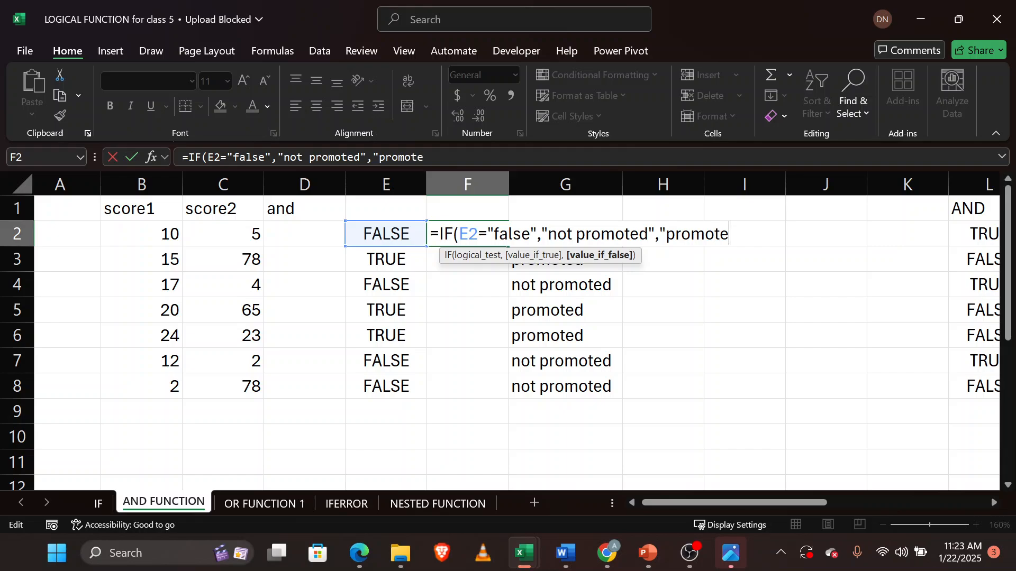
pyautogui.write('")')
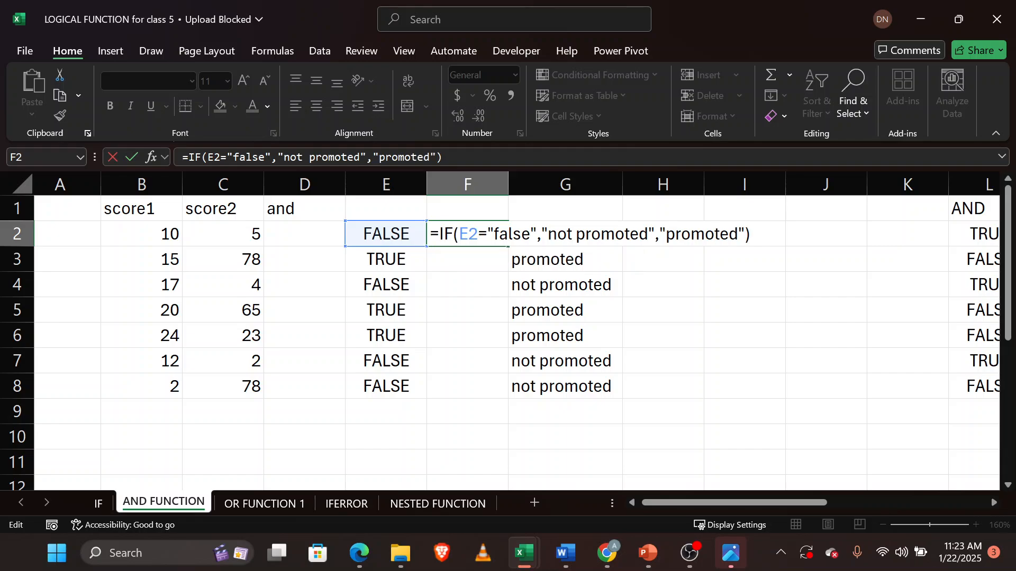
pyautogui.press('Return')
# Edit F2's formula so the true result is "promoted" and the false result "not promoted", fixing the missing quote.
pyautogui.doubleClick(467, 234)
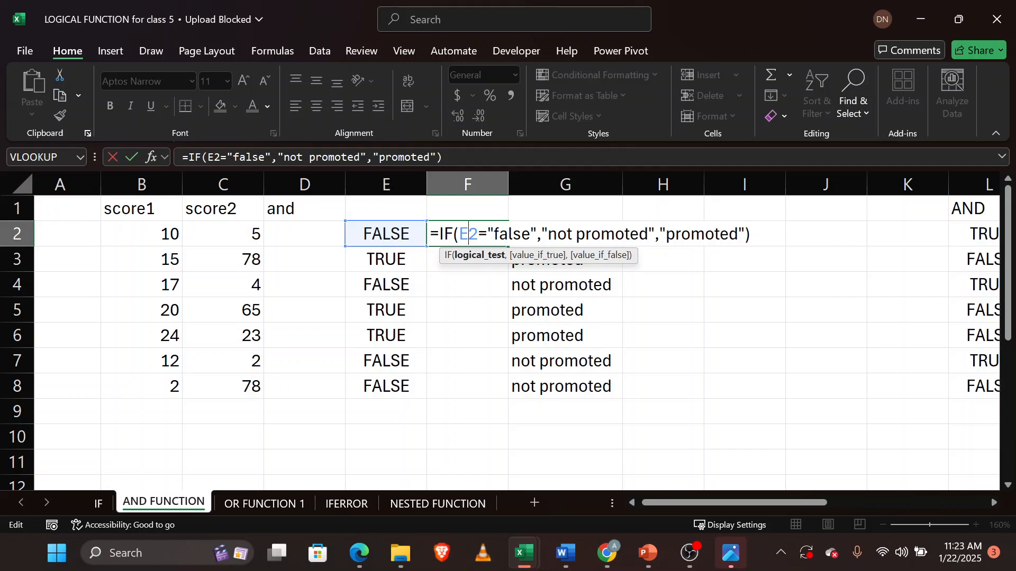
pyautogui.click(571, 234)
pyautogui.press('BackSpace')
pyautogui.press('BackSpace')
pyautogui.press('BackSpace')
pyautogui.press('BackSpace')
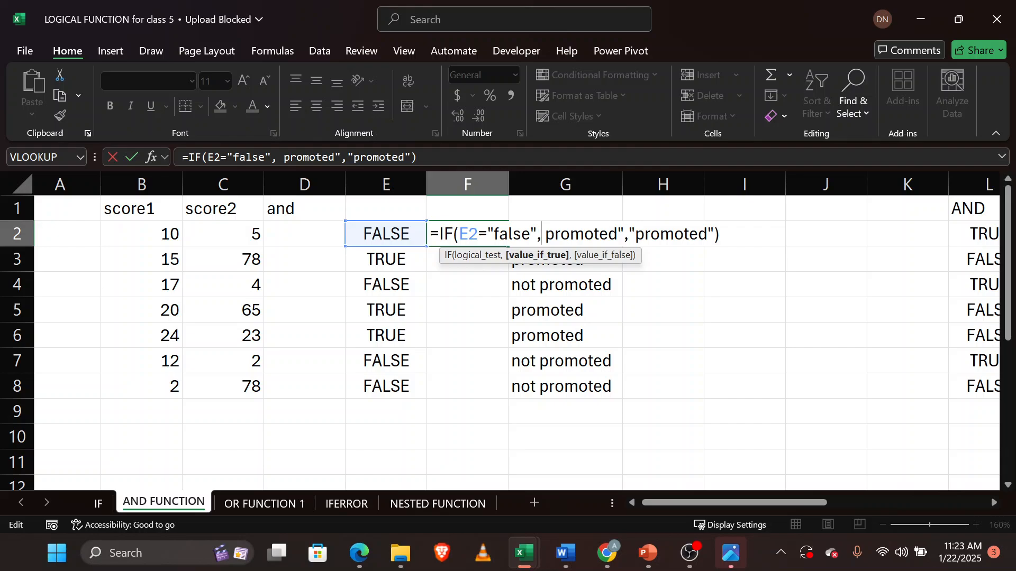
pyautogui.write('not')
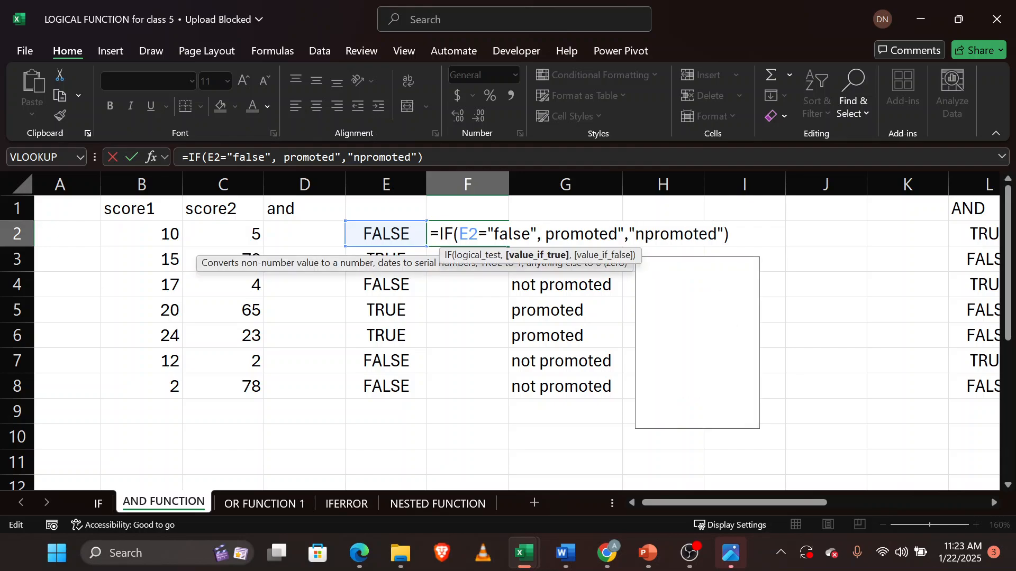
pyautogui.press('Return')
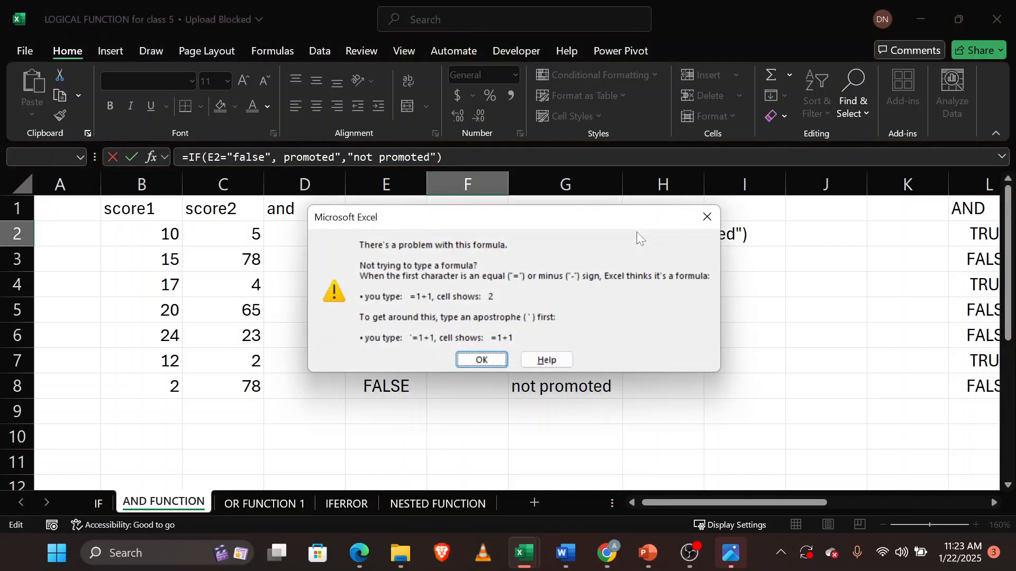
pyautogui.click(503, 359)
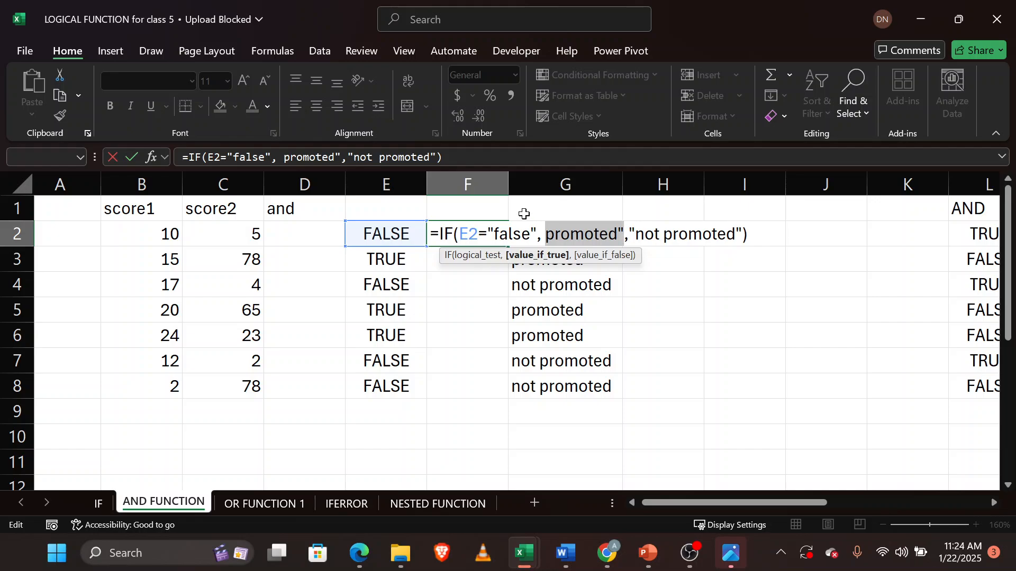
pyautogui.write('"')
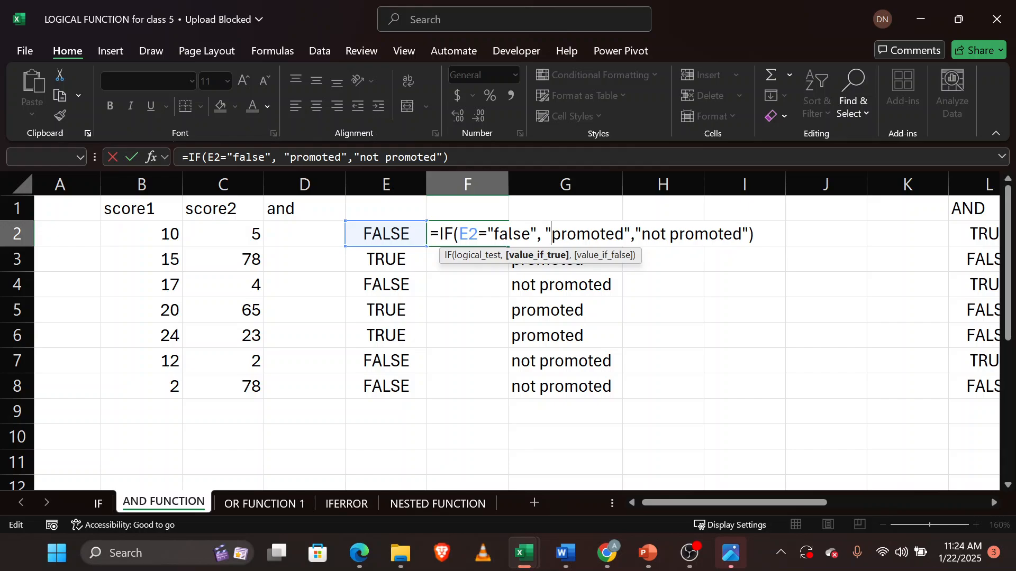
pyautogui.press('Return')
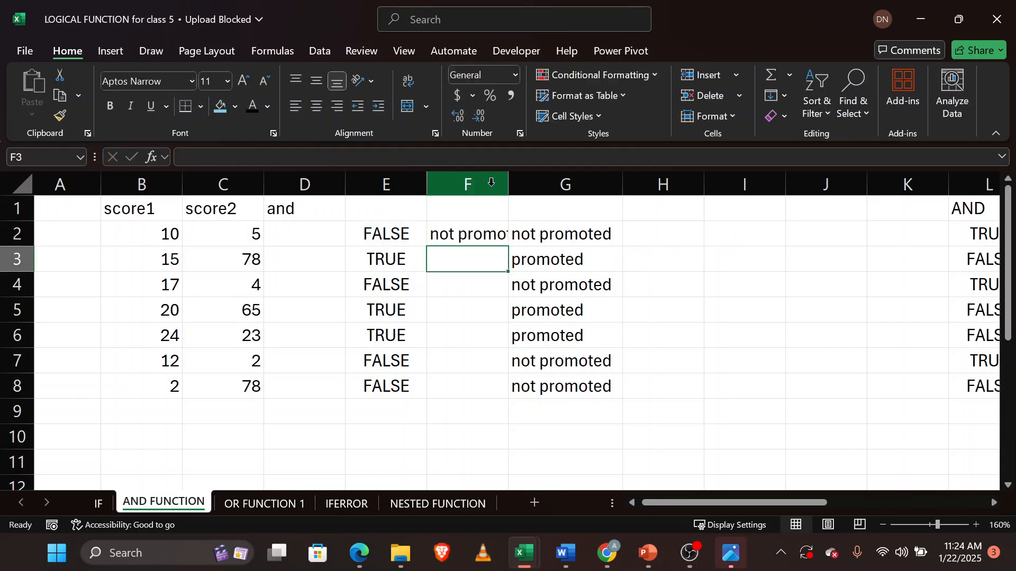
# Widen columns F and G to fit their text and fill F2's formula down through F8.
pyautogui.moveTo(492, 182); pyautogui.dragTo(511, 184)
pyautogui.doubleClick(509, 182)
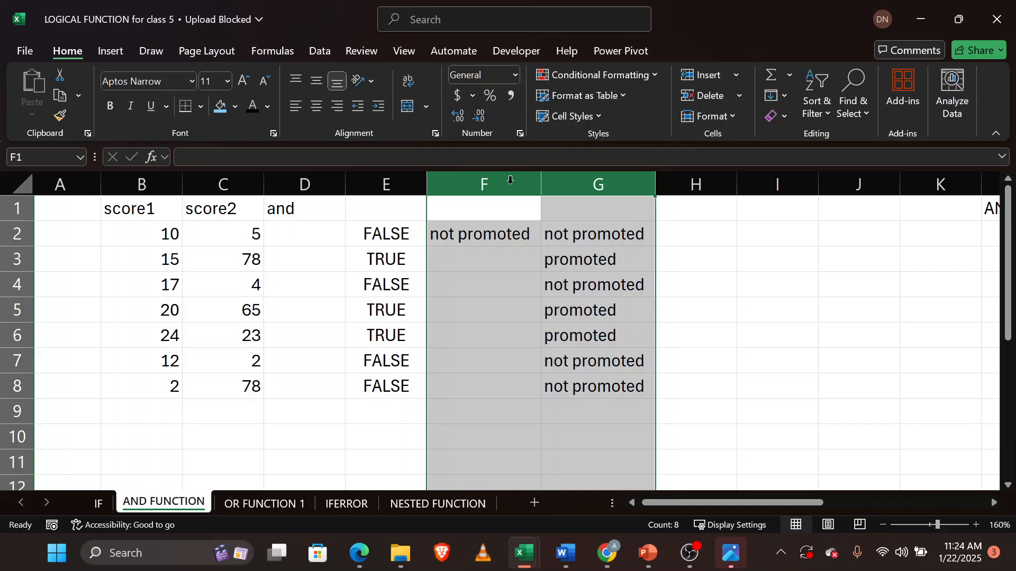
pyautogui.click(508, 235)
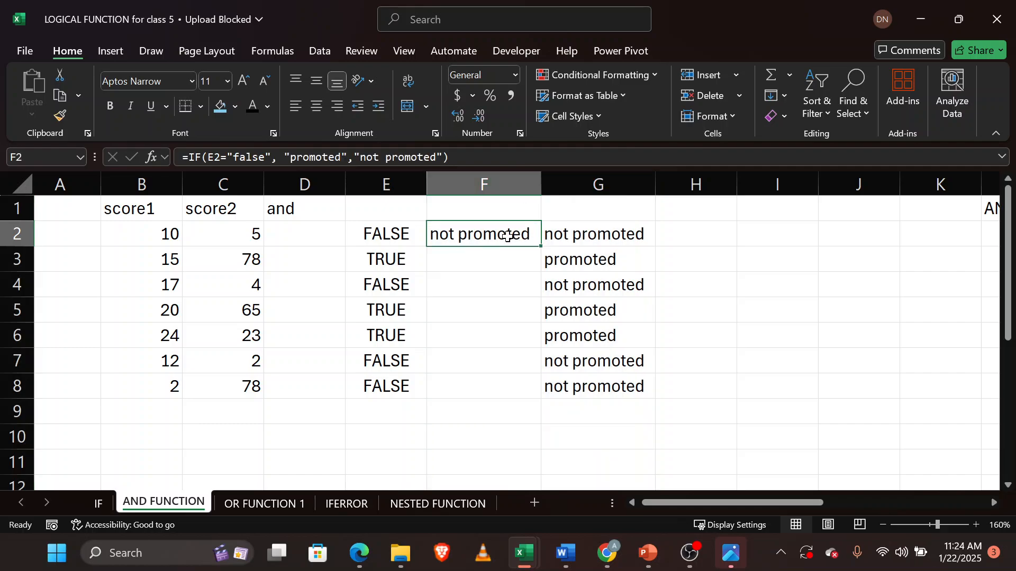
pyautogui.doubleClick(539, 248)
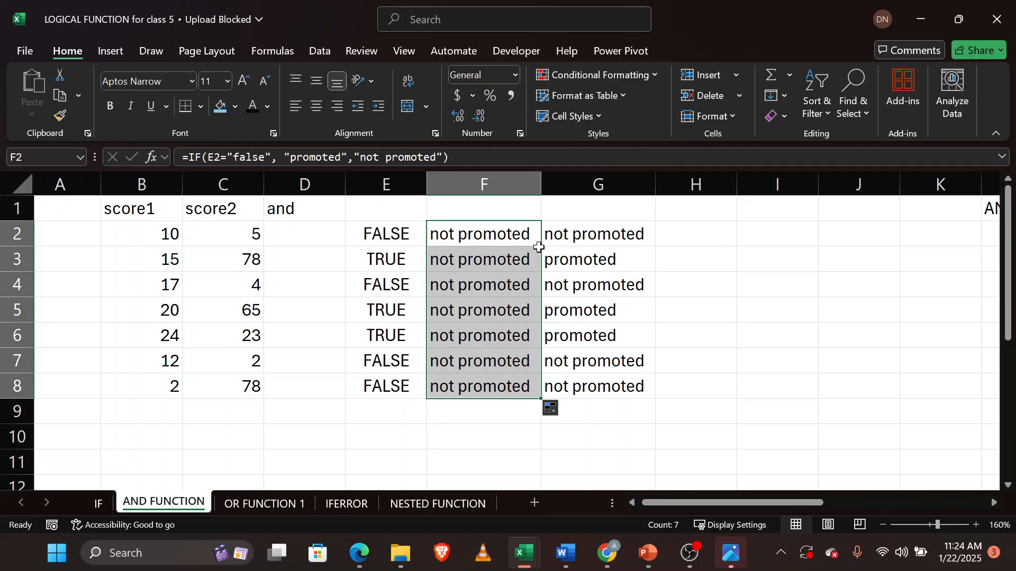
pyautogui.doubleClick(476, 339)
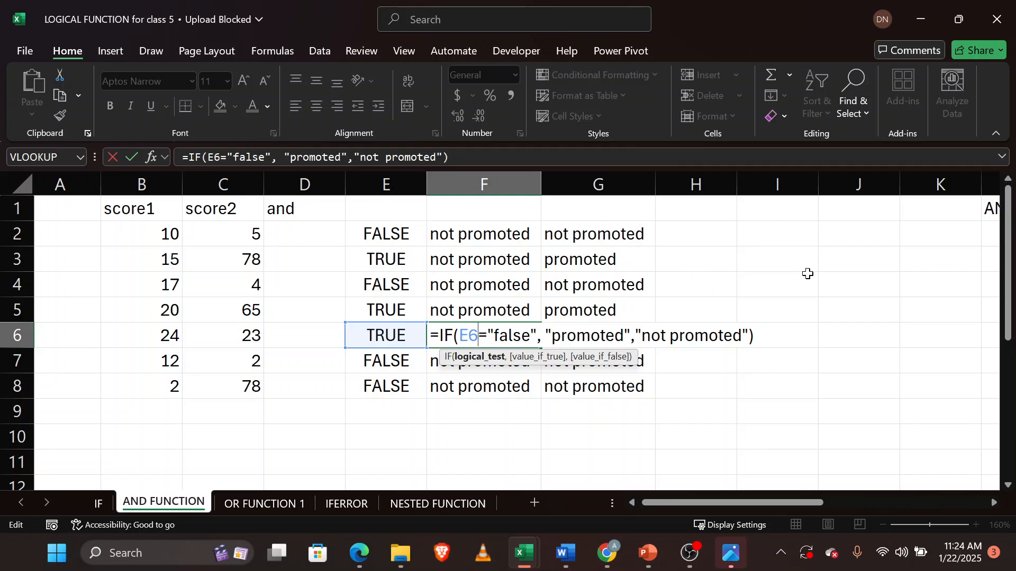
pyautogui.press('Return')
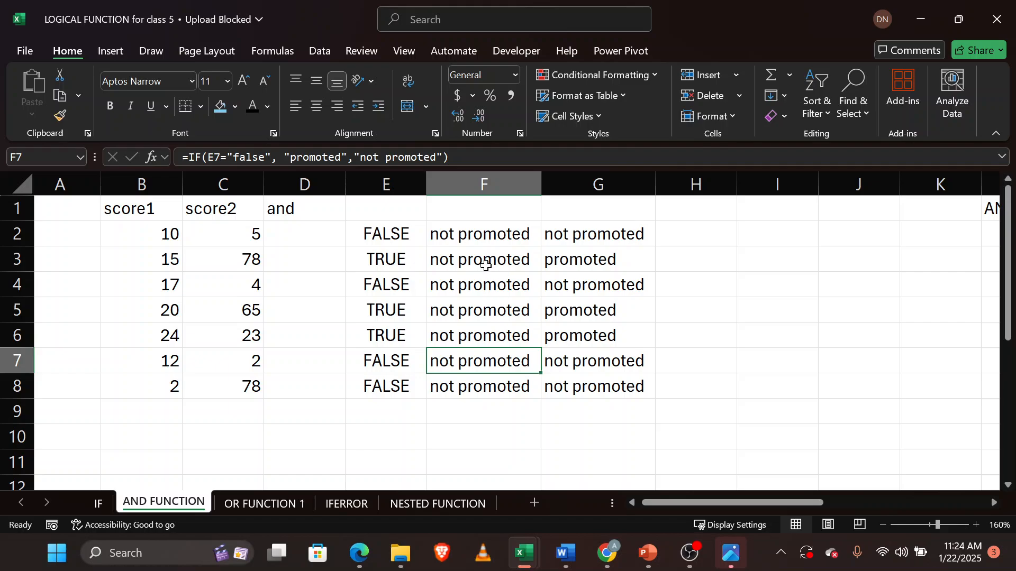
# Delete column G with the AND-based IF results.
pyautogui.click(585, 185)
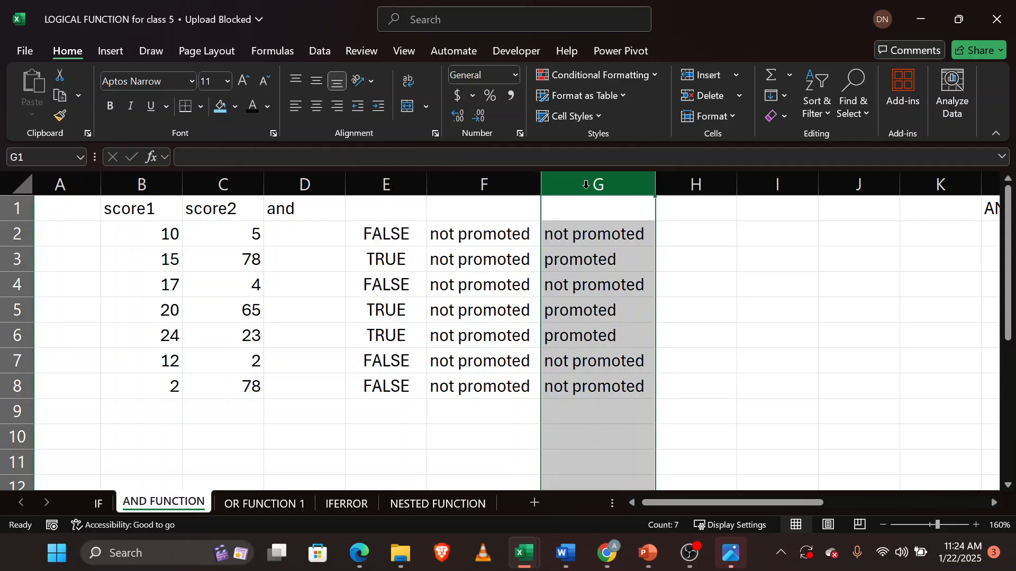
pyautogui.rightClick(586, 187)
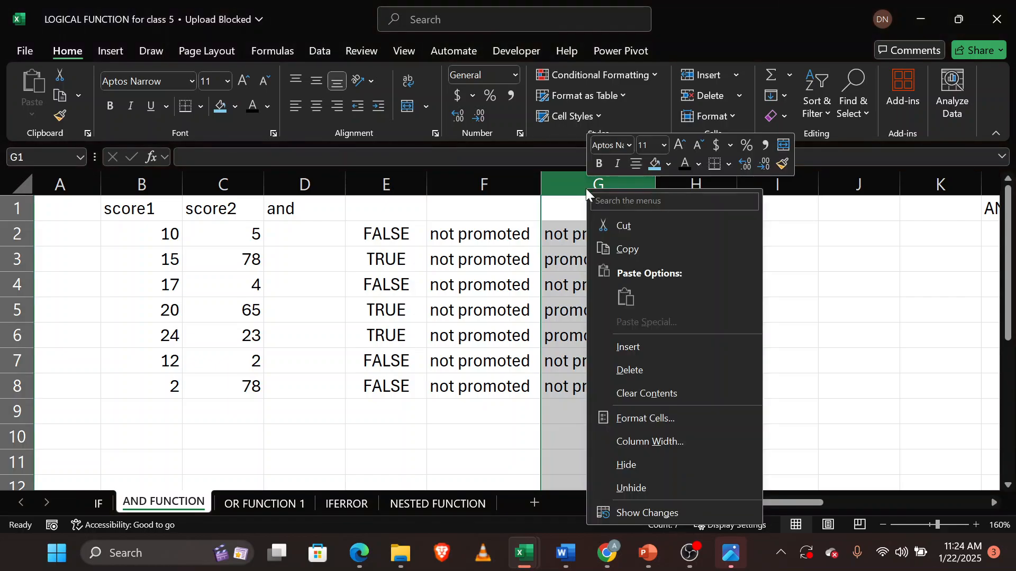
pyautogui.click(666, 375)
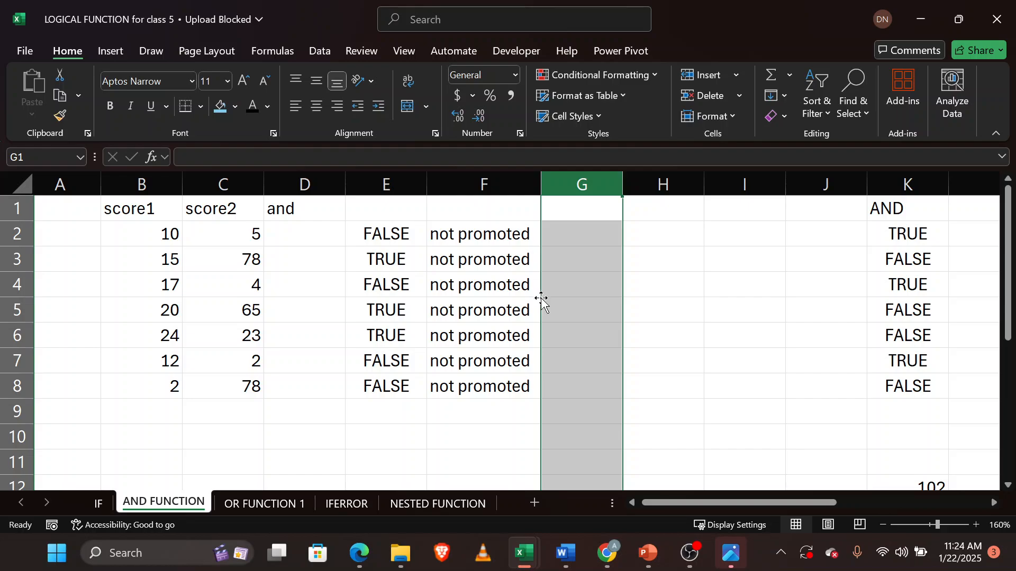
# Delete column E with the AND results, then undo both column deletions.
pyautogui.click(391, 180)
pyautogui.rightClick(391, 183)
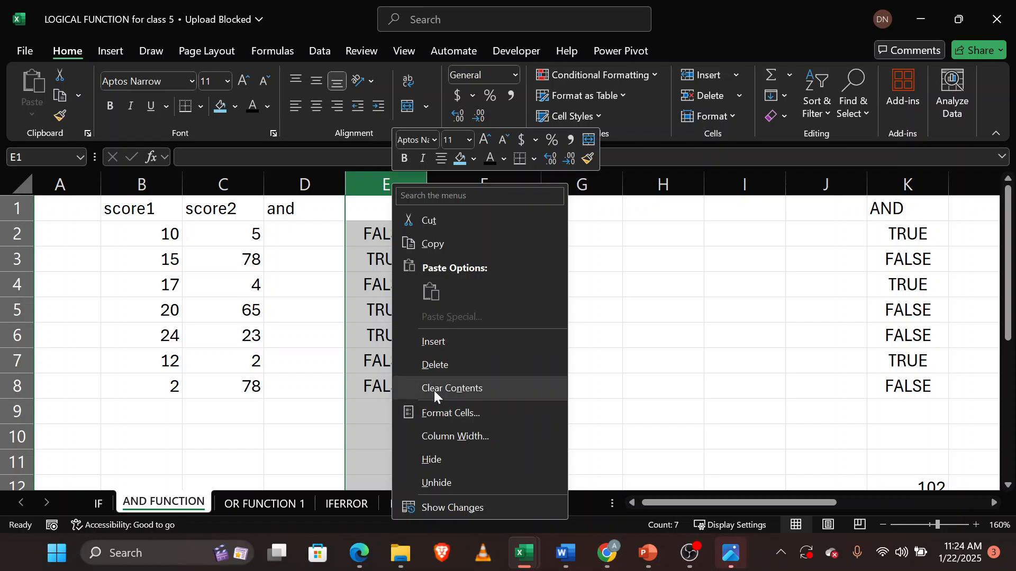
pyautogui.click(439, 368)
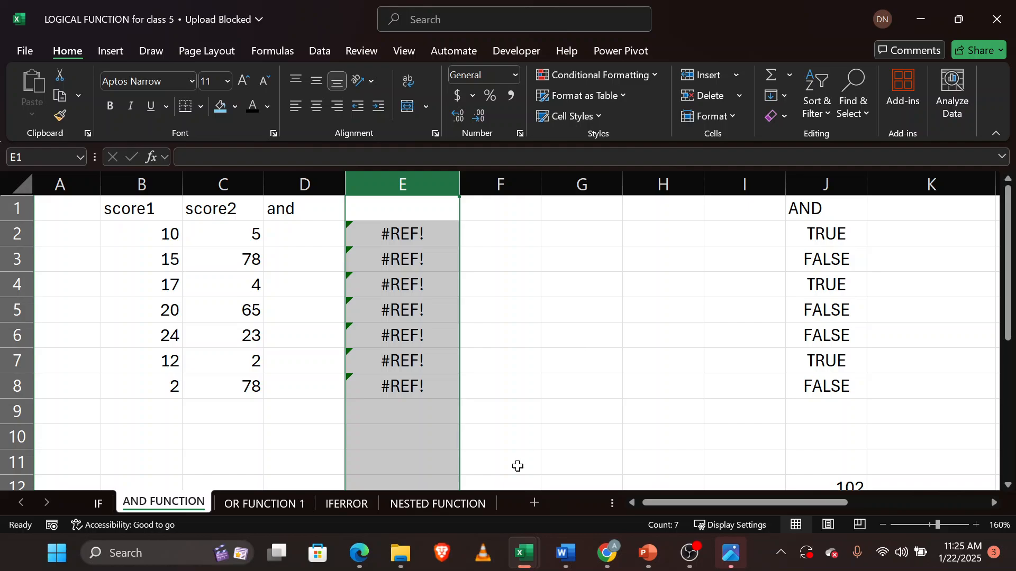
pyautogui.moveTo(366, 561)
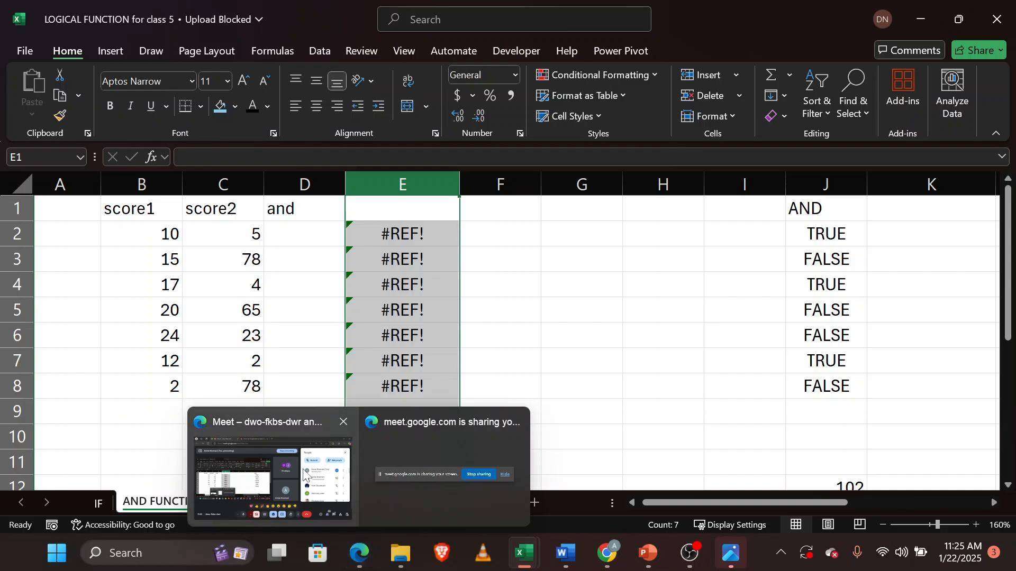
pyautogui.moveTo(304, 475)
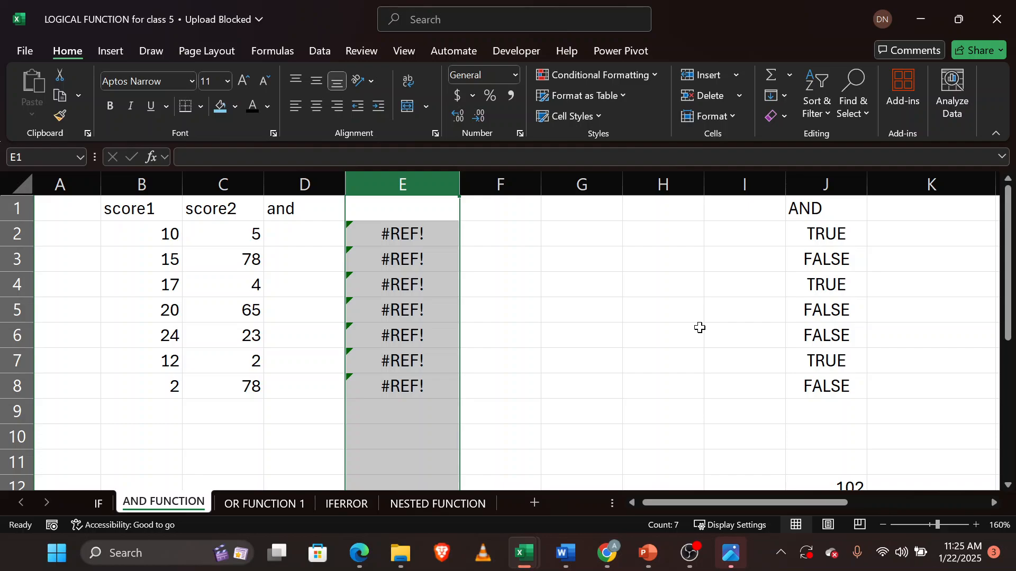
pyautogui.hotkey('ctrl', 'z')
pyautogui.hotkey('ctrl', 'z')
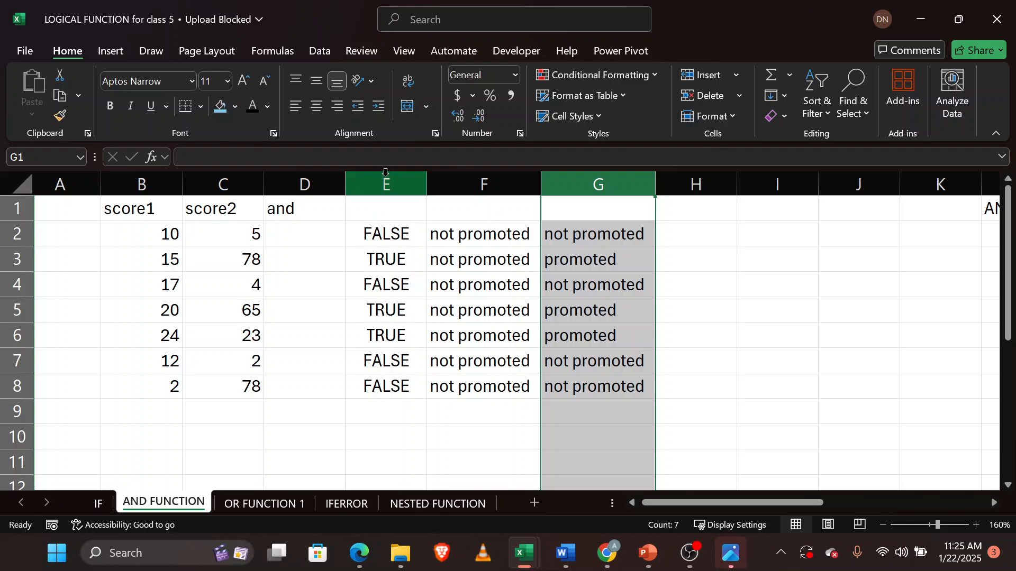
# Inspect the formulas in E2, F2 and G2.
pyautogui.click(392, 233)
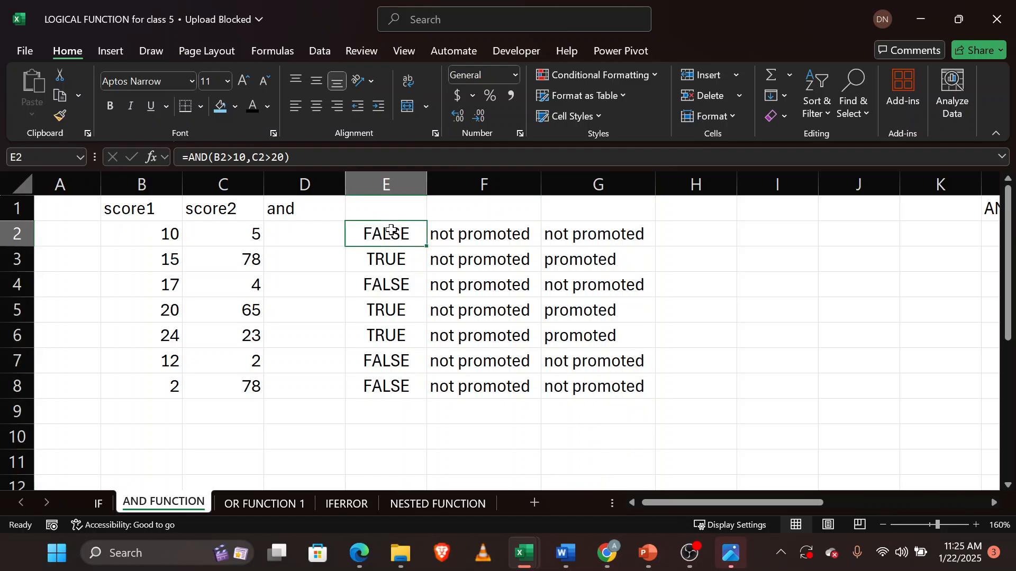
pyautogui.click(469, 238)
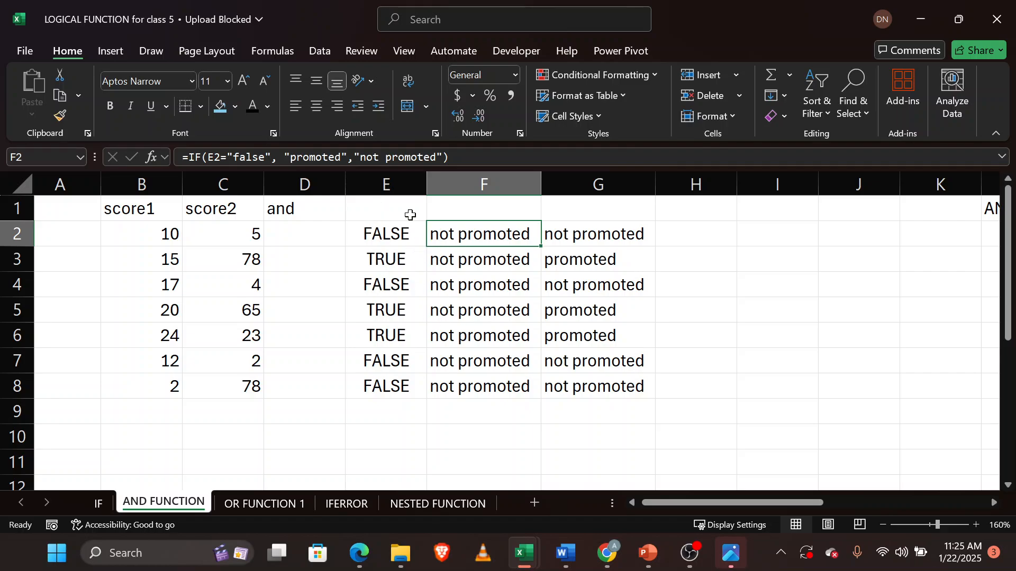
pyautogui.click(392, 183)
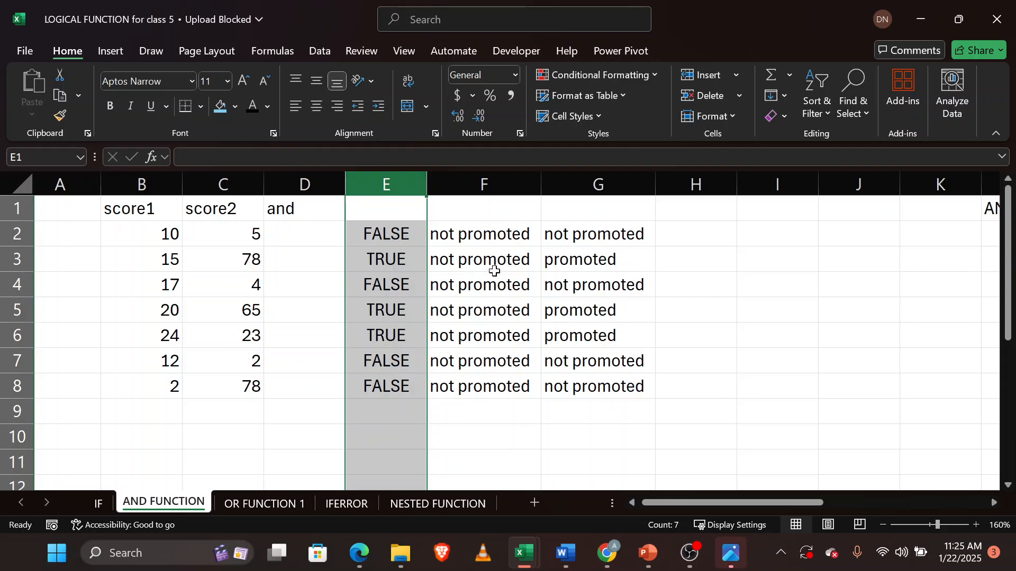
pyautogui.click(605, 233)
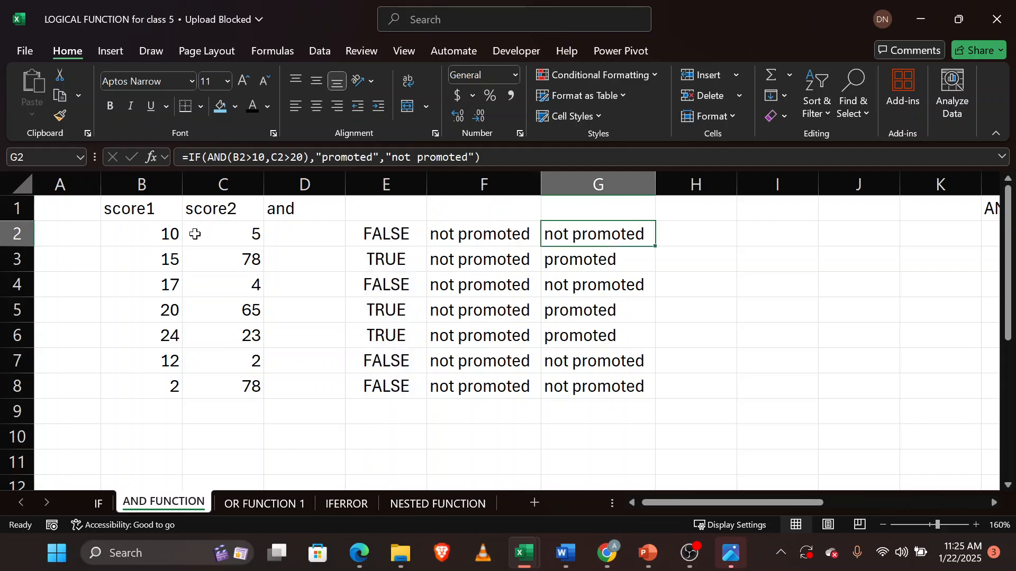
# Delete columns D through F so the AND-based IF results move into column D.
pyautogui.moveTo(304, 184); pyautogui.dragTo(463, 198)
pyautogui.rightClick(462, 198)
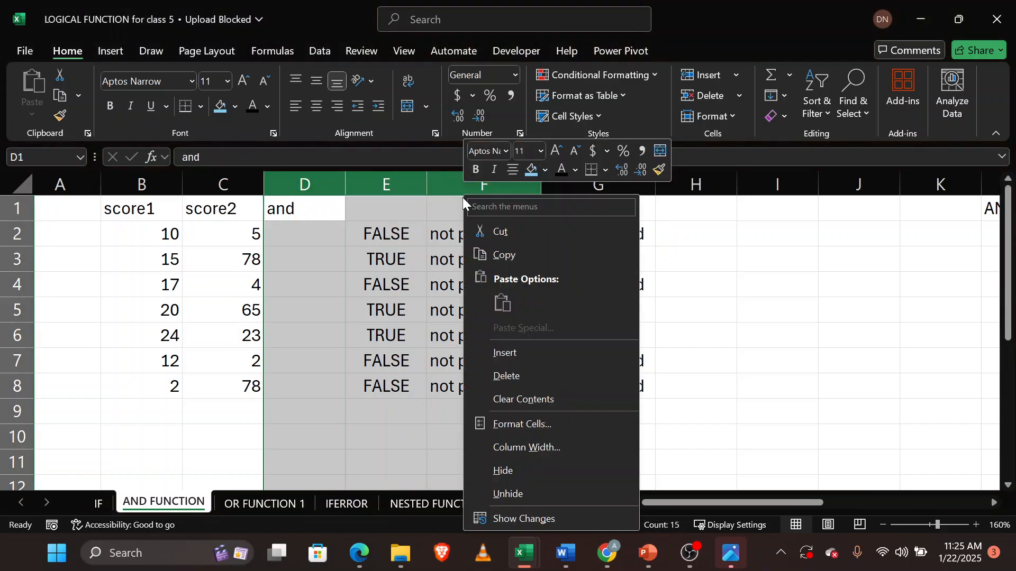
pyautogui.click(519, 381)
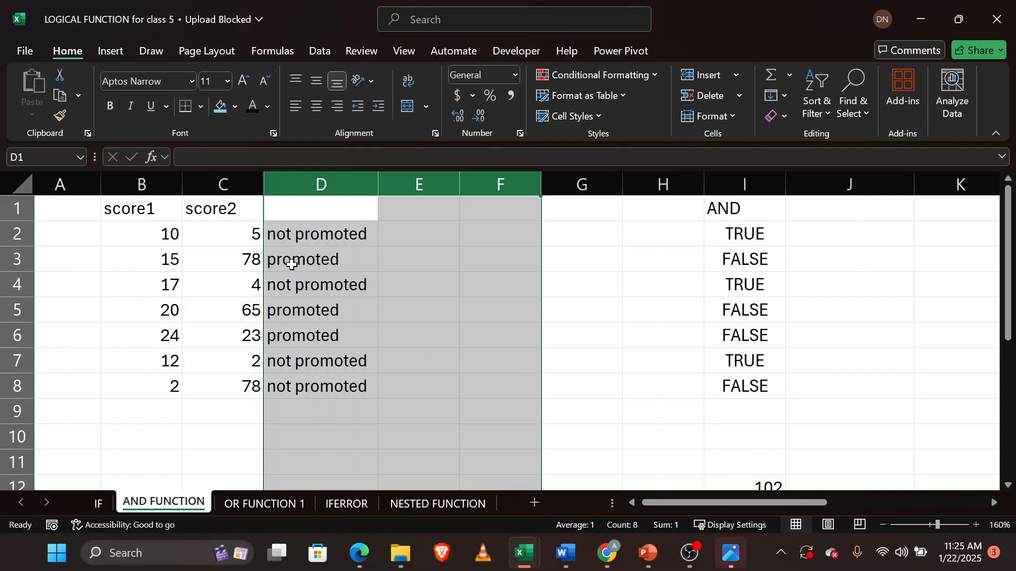
pyautogui.click(366, 240)
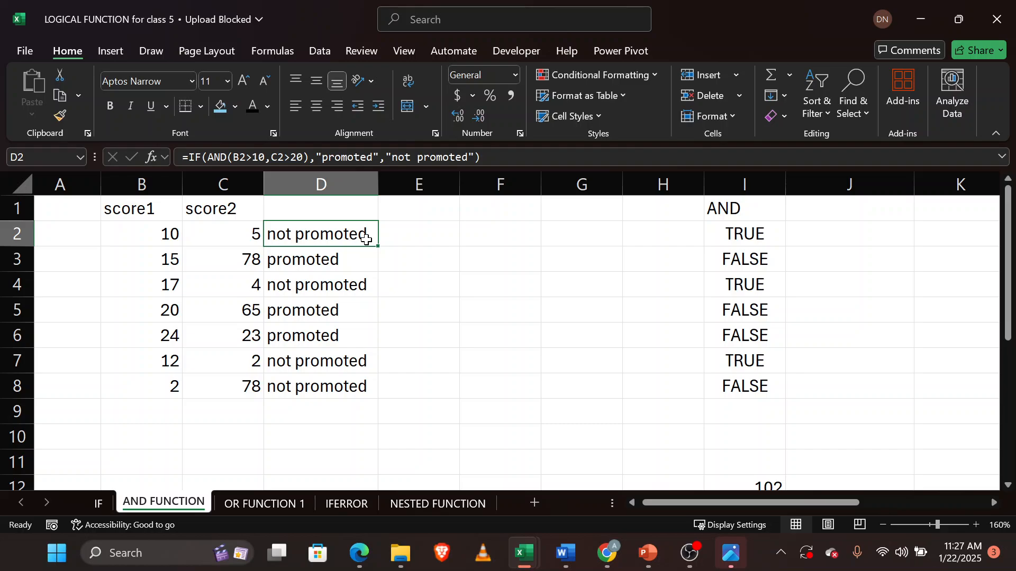
# Enter the header "and" in D1 and "or" in E1.
pyautogui.hscroll(5, 366, 240)
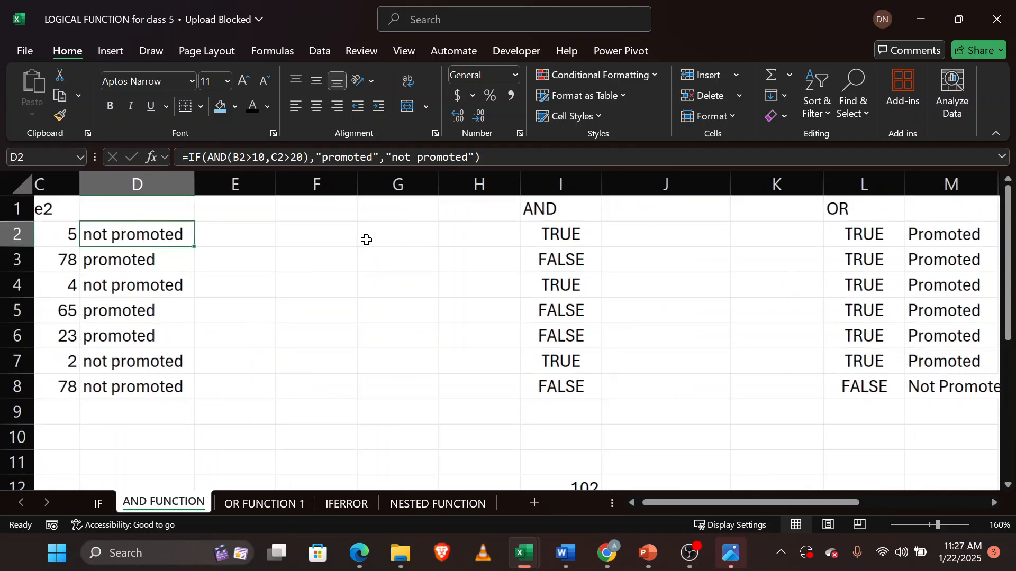
pyautogui.hscroll(3, 366, 239)
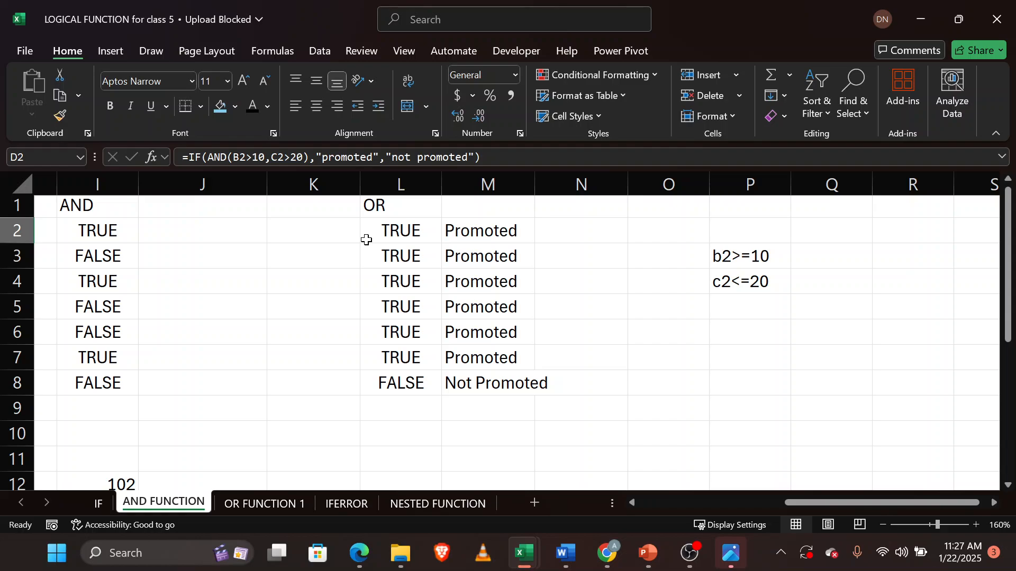
pyautogui.hscroll(-5, 366, 240)
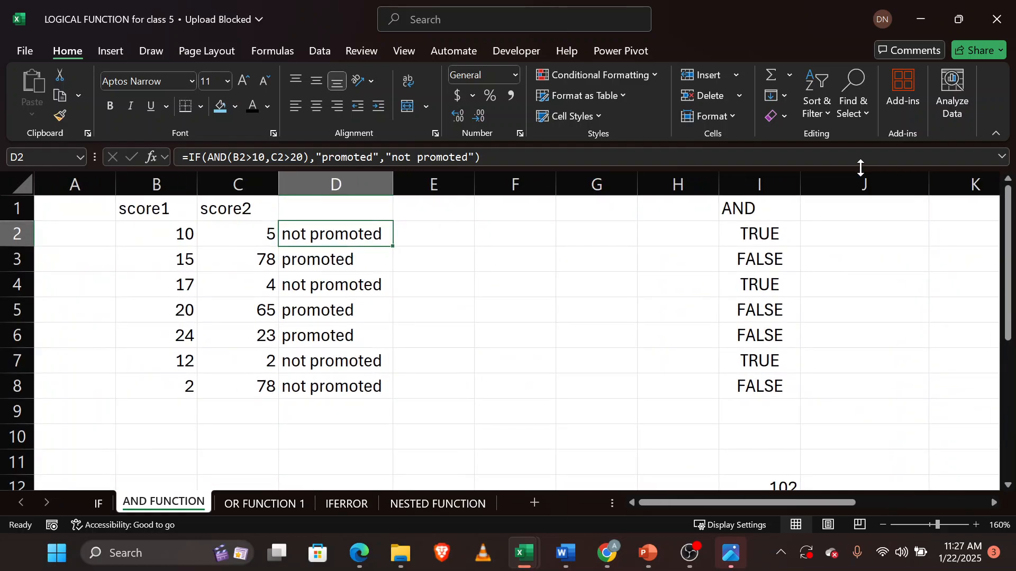
pyautogui.click(361, 202)
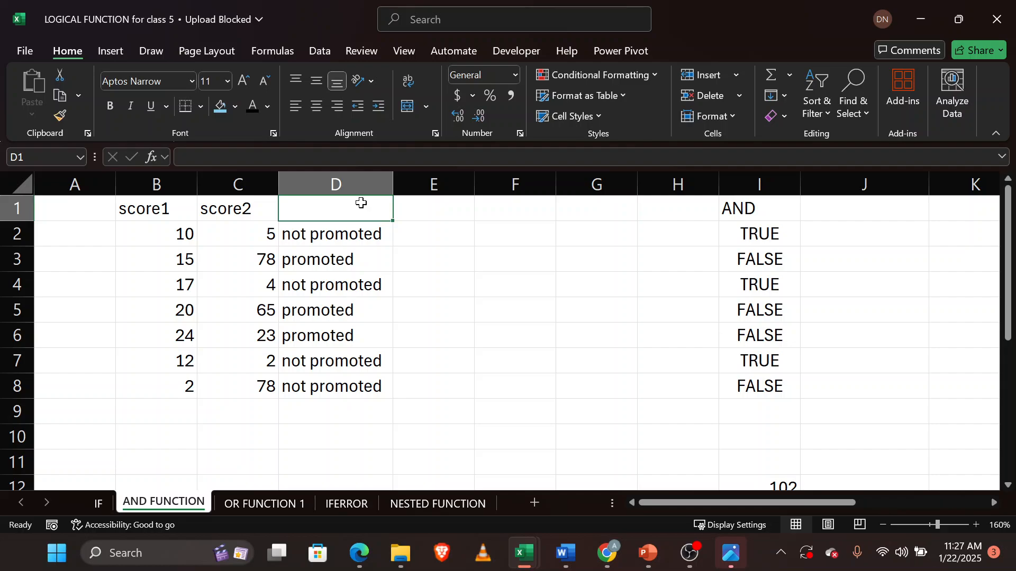
pyautogui.write('and')
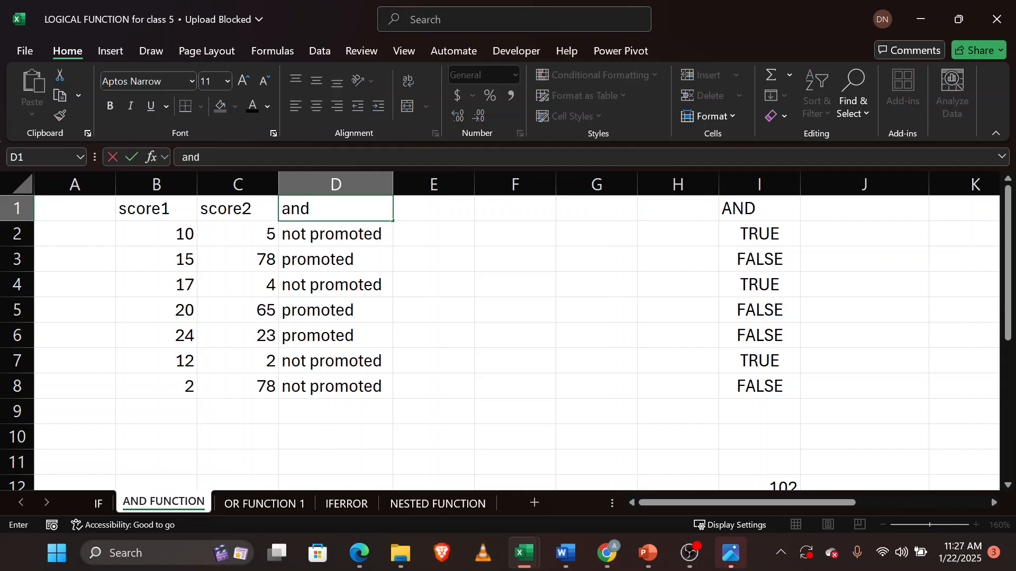
pyautogui.click(438, 207)
pyautogui.write('or')
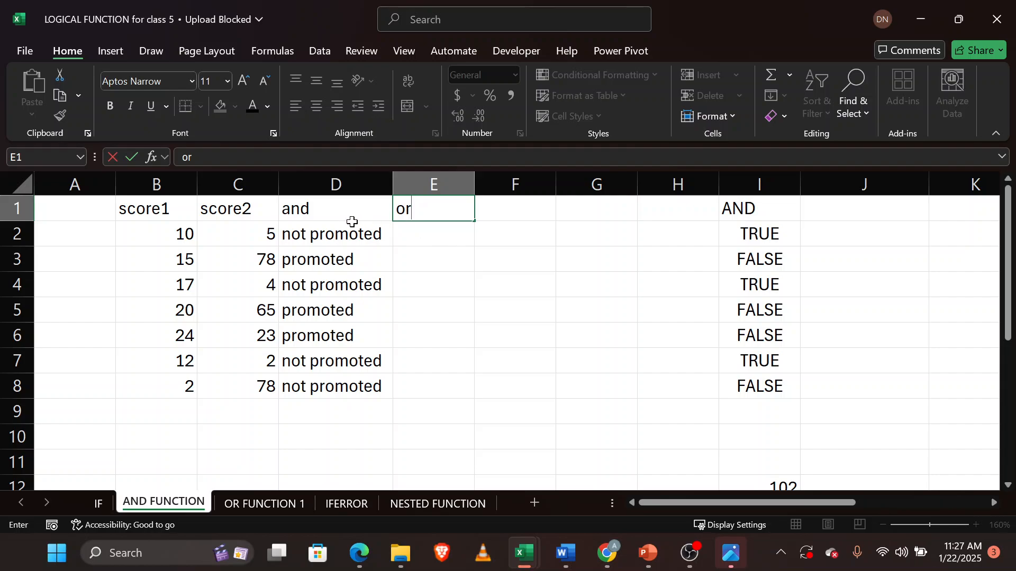
# Change the D1 header to "and if".
pyautogui.click(325, 210)
pyautogui.press('F2')
pyautogui.write('if')
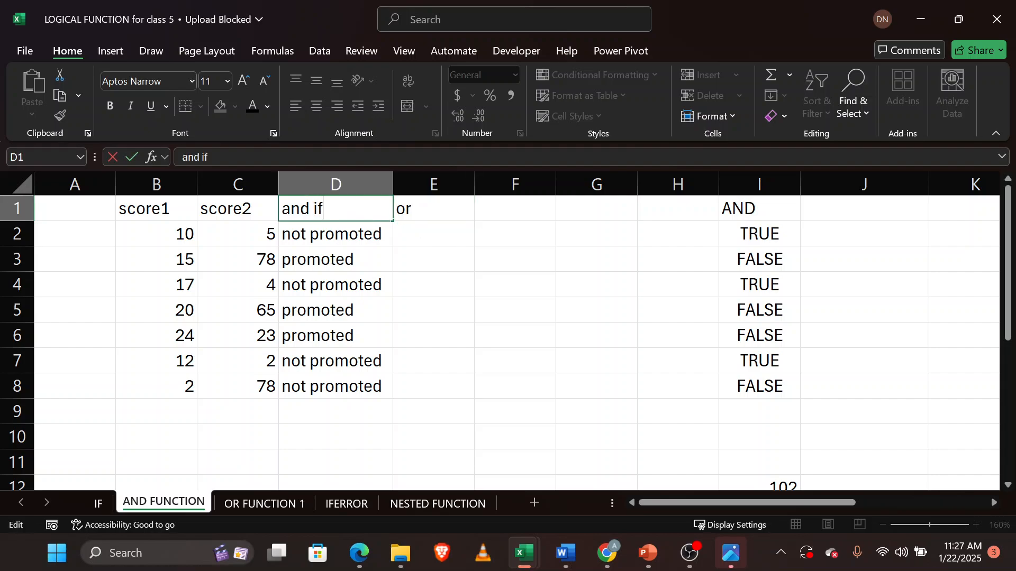
pyautogui.click(431, 206)
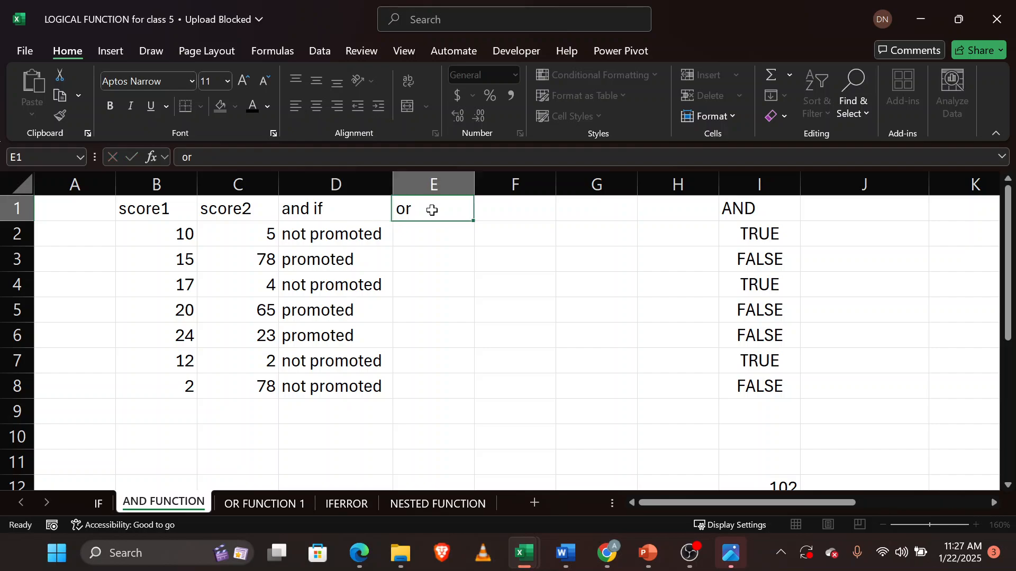
# Change the E1 header to "or if".
pyautogui.press('F2')
pyautogui.write('if')
pyautogui.click(420, 239)
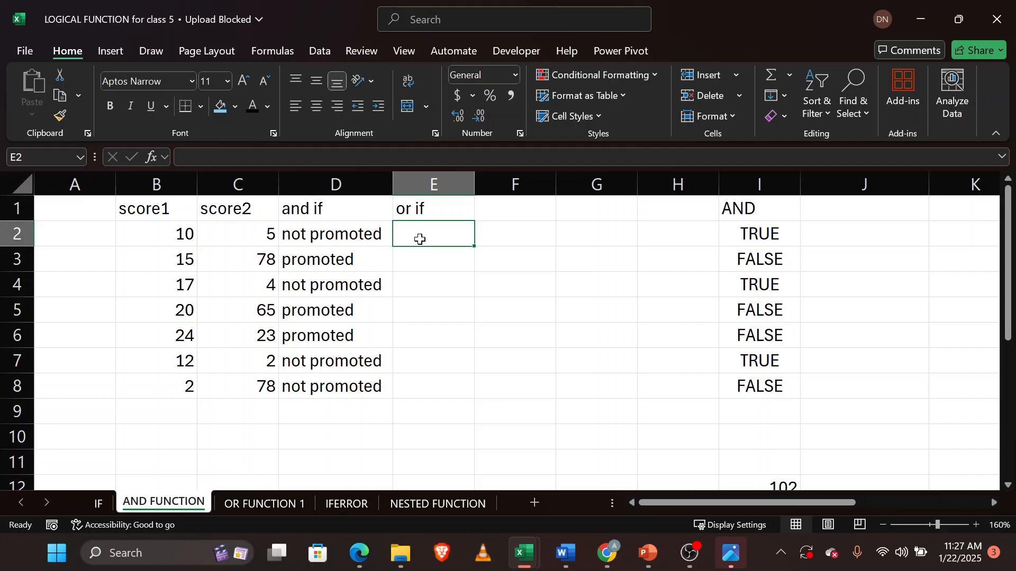
# Enter an IF formula in E2 that returns "promoted" when B2>10 or C2>20, otherwise "not promoted".
pyautogui.click(164, 233)
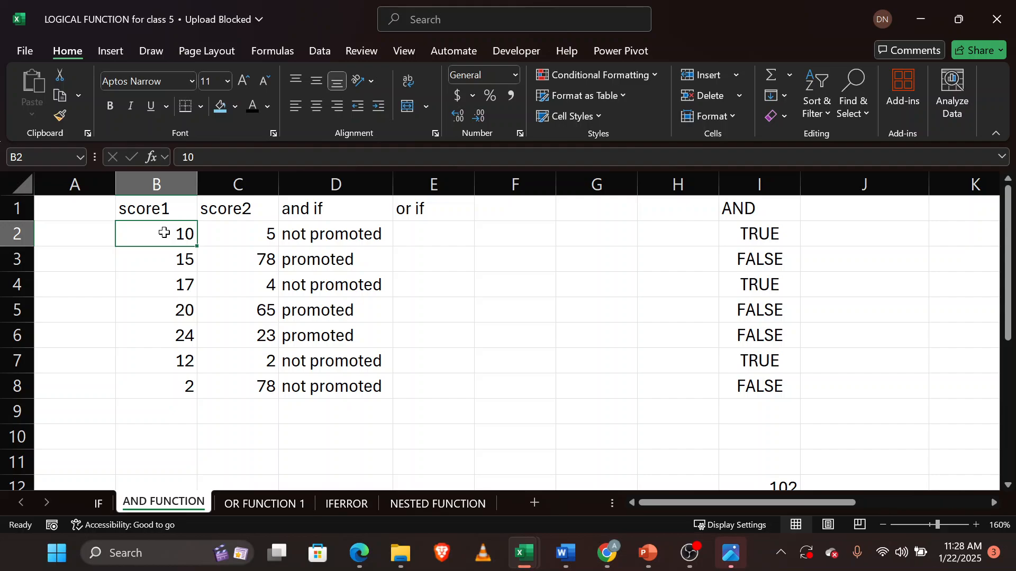
pyautogui.click(182, 288)
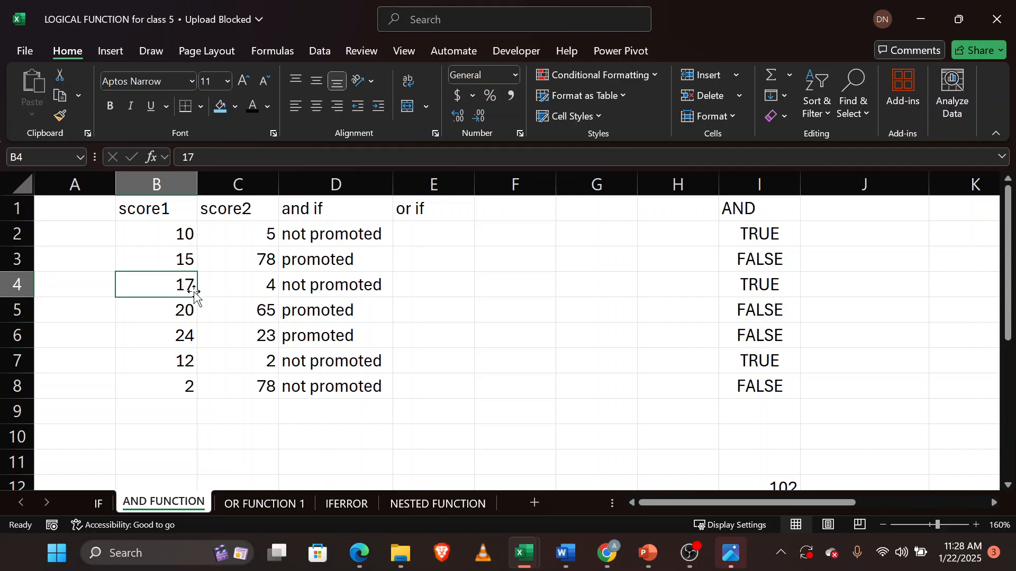
pyautogui.click(255, 290)
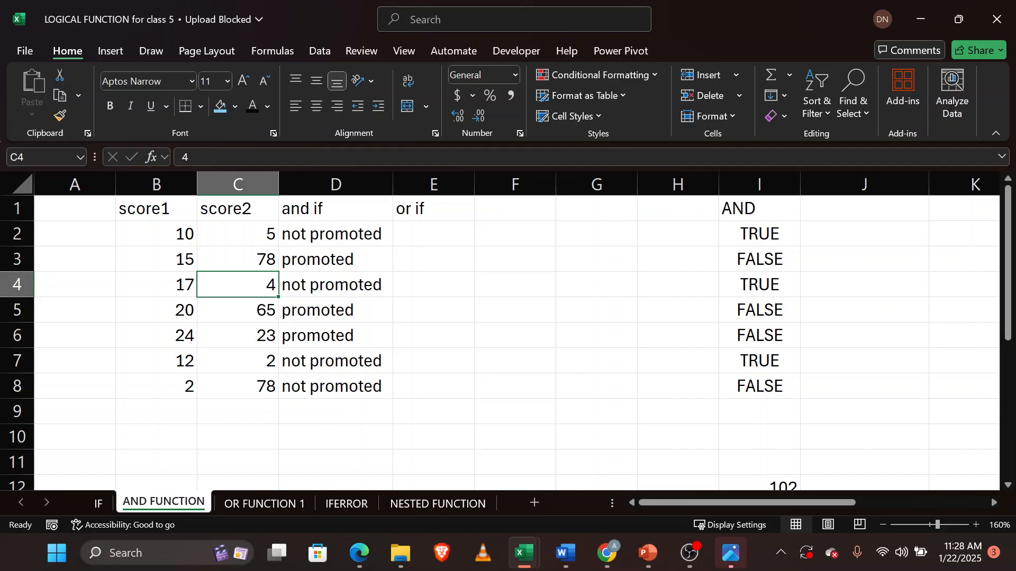
pyautogui.click(436, 230)
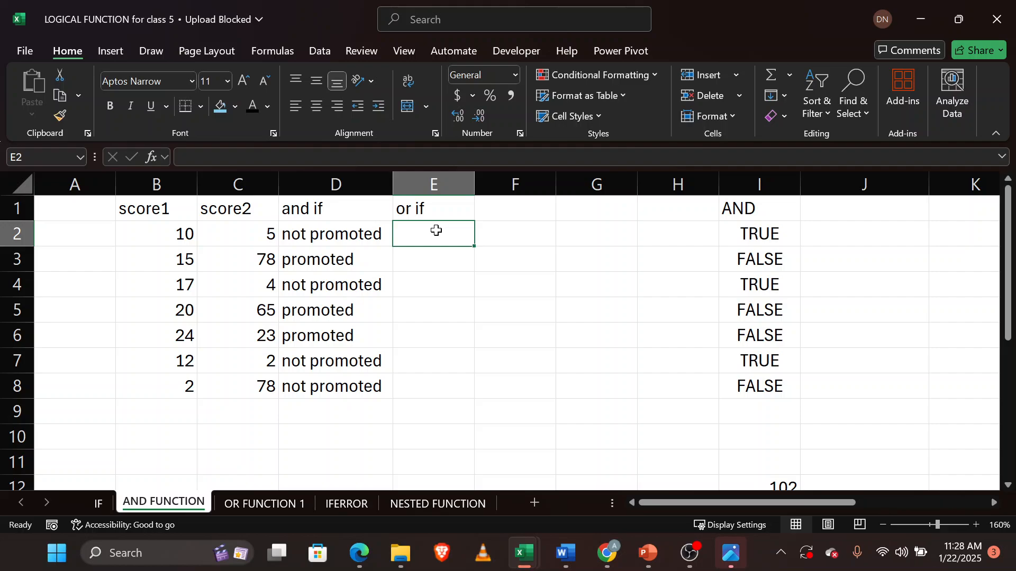
pyautogui.write('=')
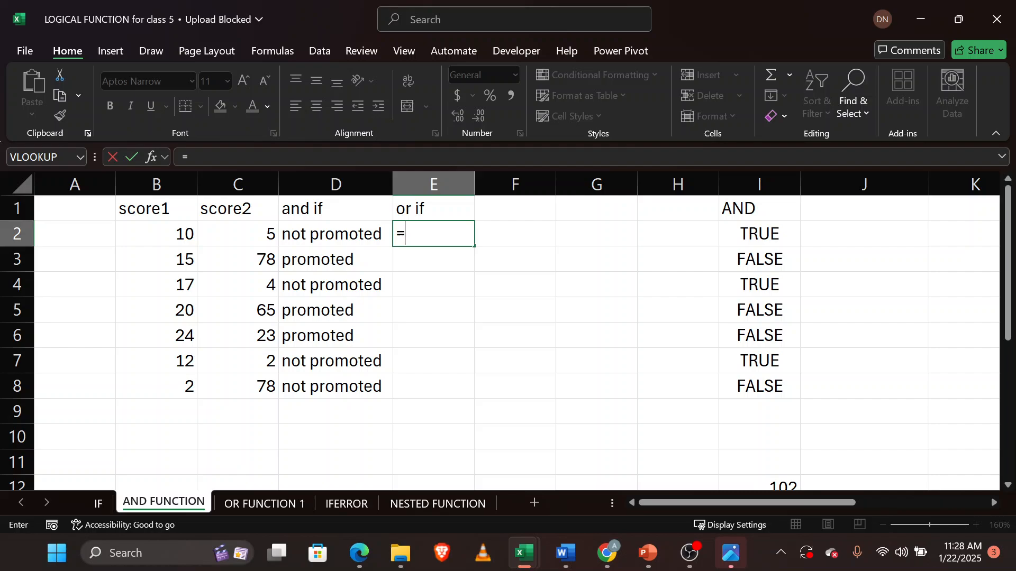
pyautogui.write('if')
pyautogui.press('Tab')
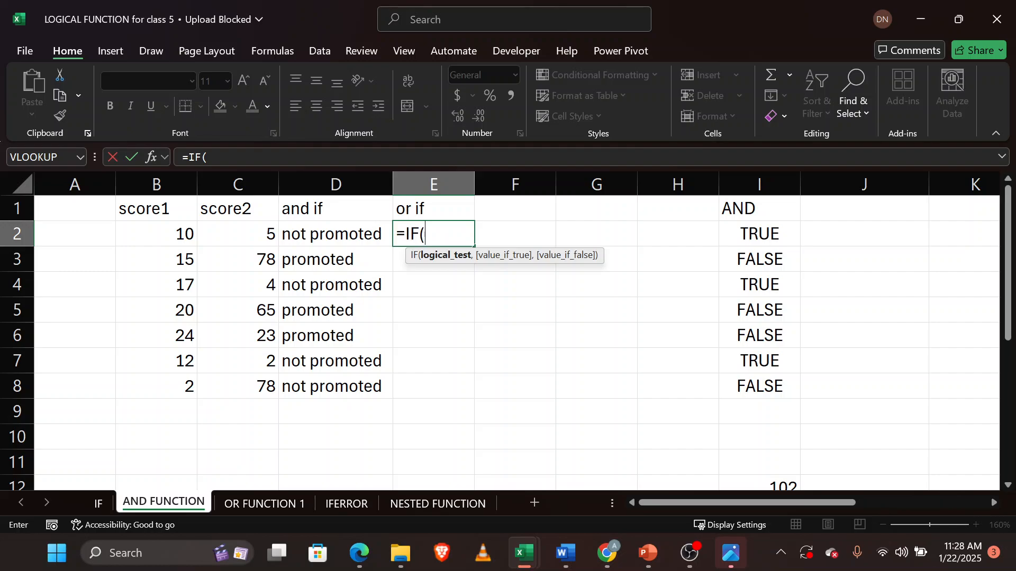
pyautogui.write('or')
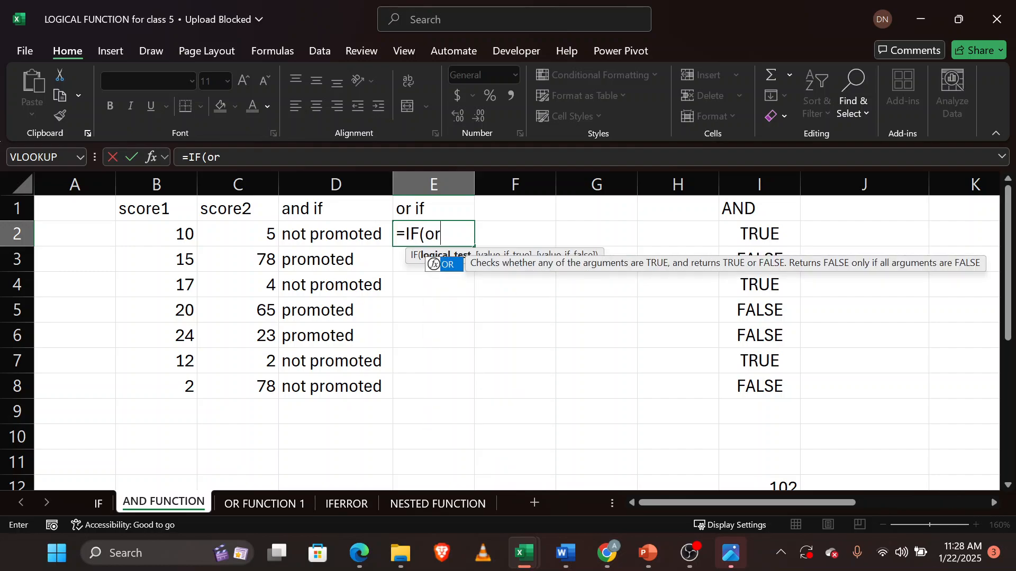
pyautogui.press('Tab')
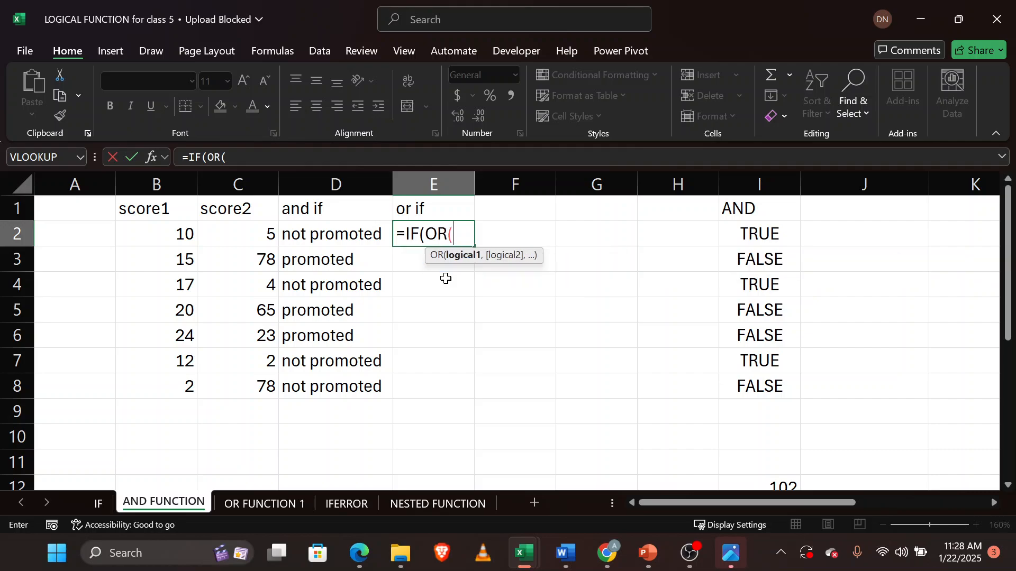
pyautogui.click(184, 235)
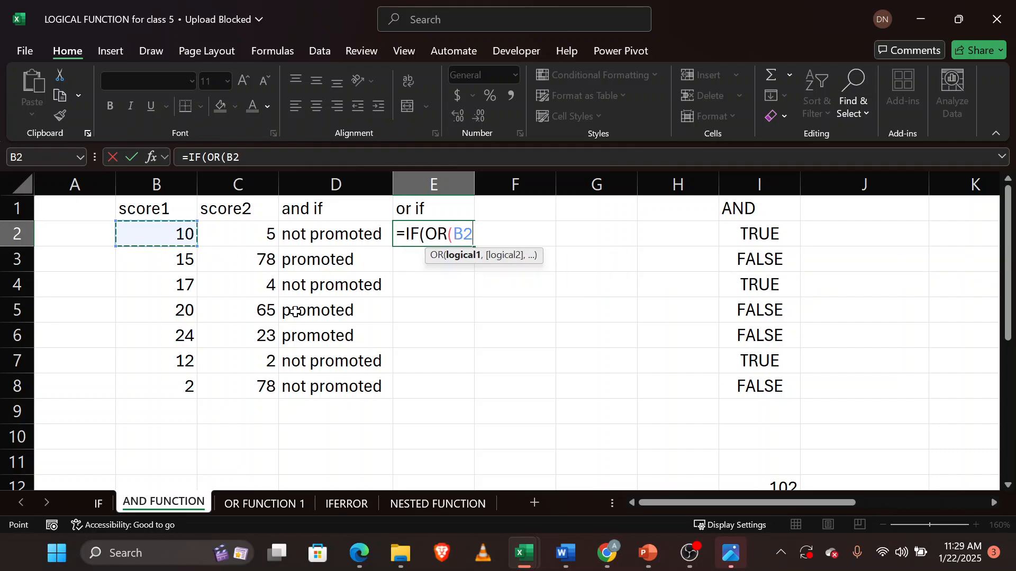
pyautogui.write('>10,')
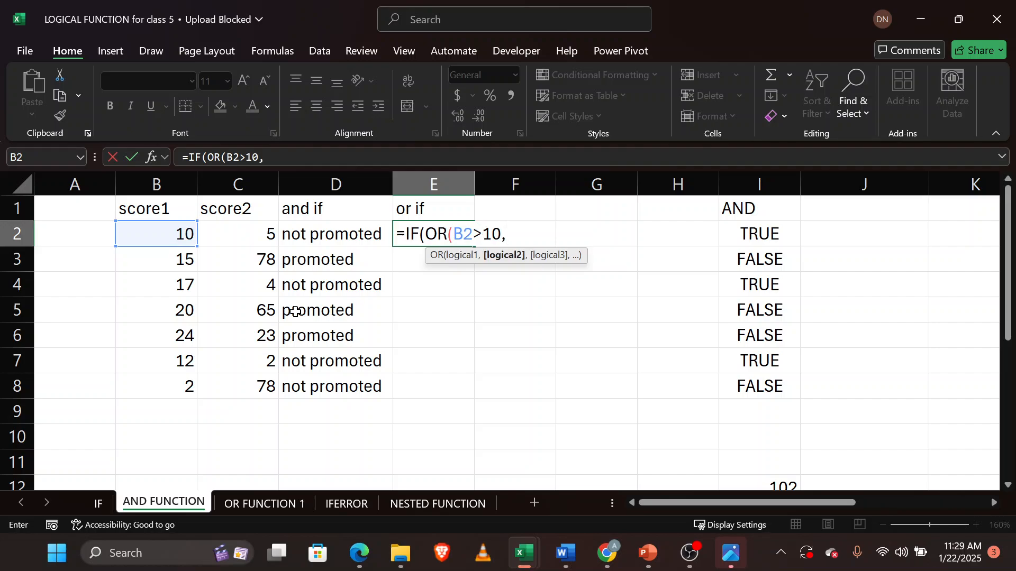
pyautogui.click(251, 235)
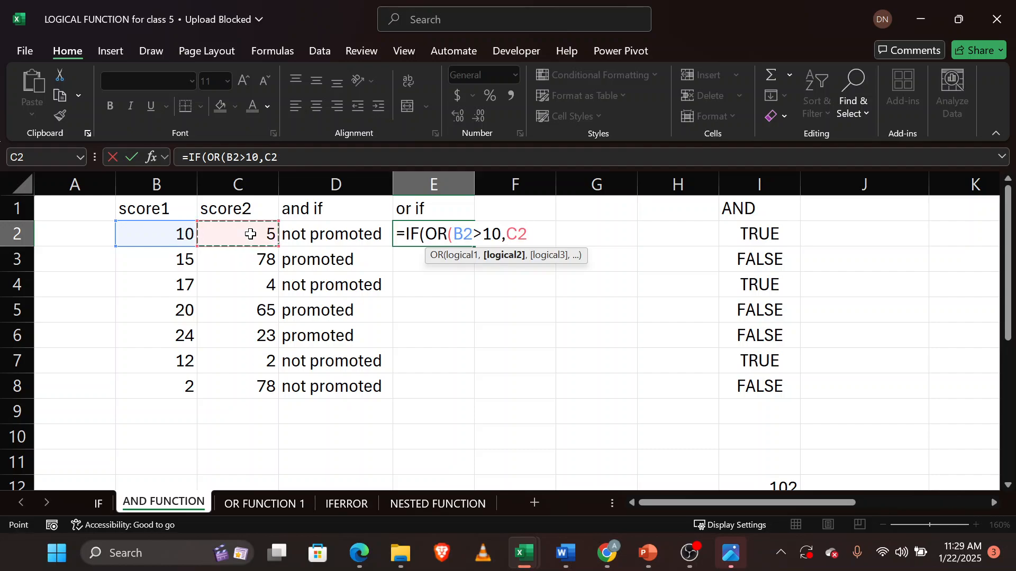
pyautogui.write('>29')
pyautogui.press('BackSpace')
pyautogui.write('0,')
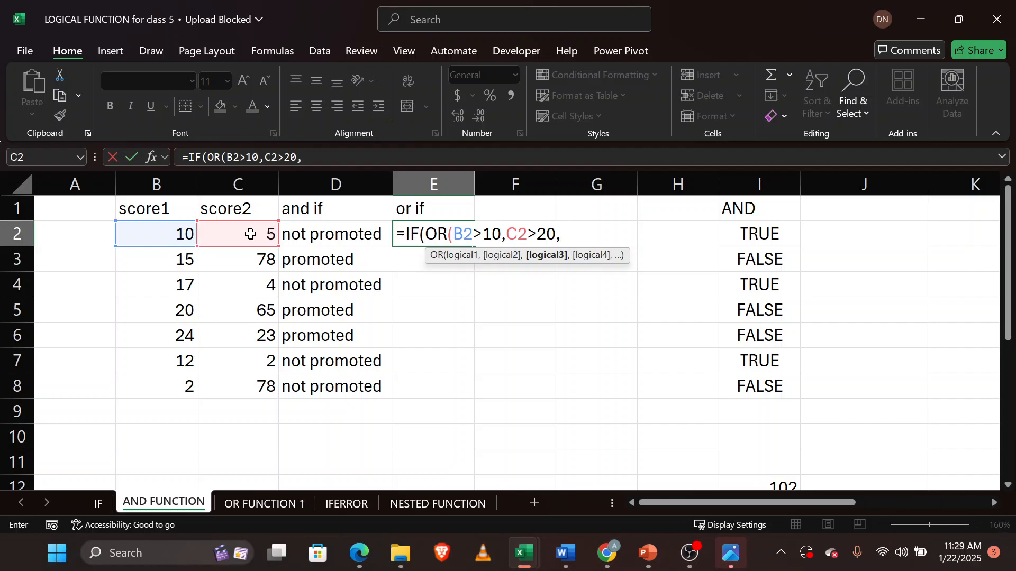
pyautogui.press('BackSpace')
pyautogui.write(')')
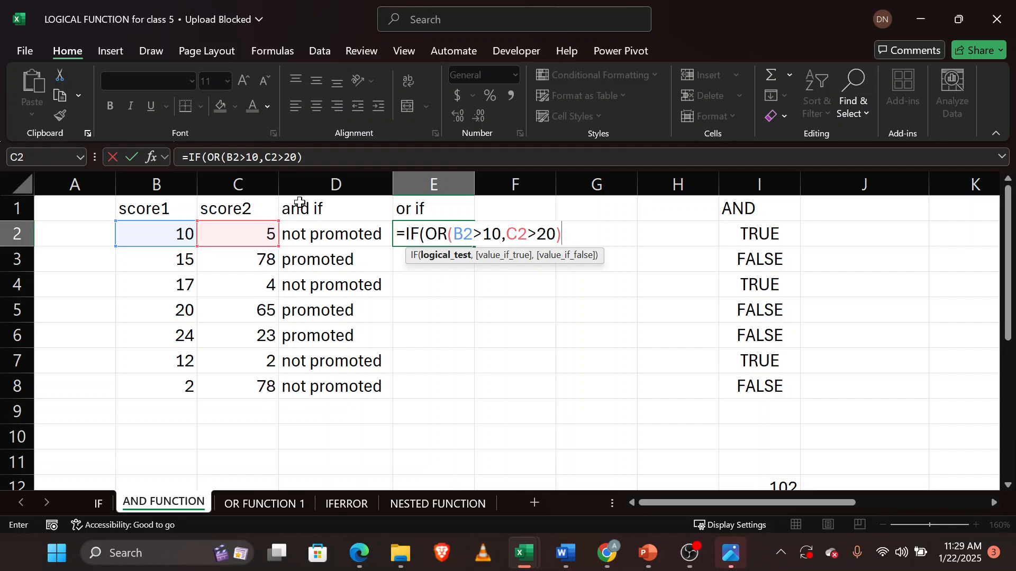
pyautogui.write(',"')
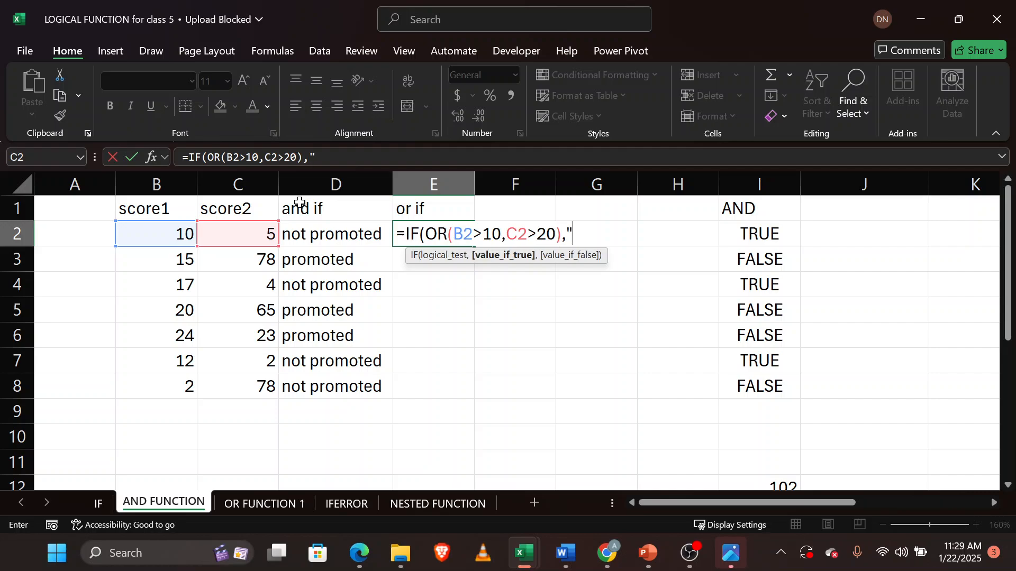
pyautogui.write('n')
pyautogui.press('BackSpace')
pyautogui.write('r')
pyautogui.press('BackSpace')
pyautogui.write('promoted')
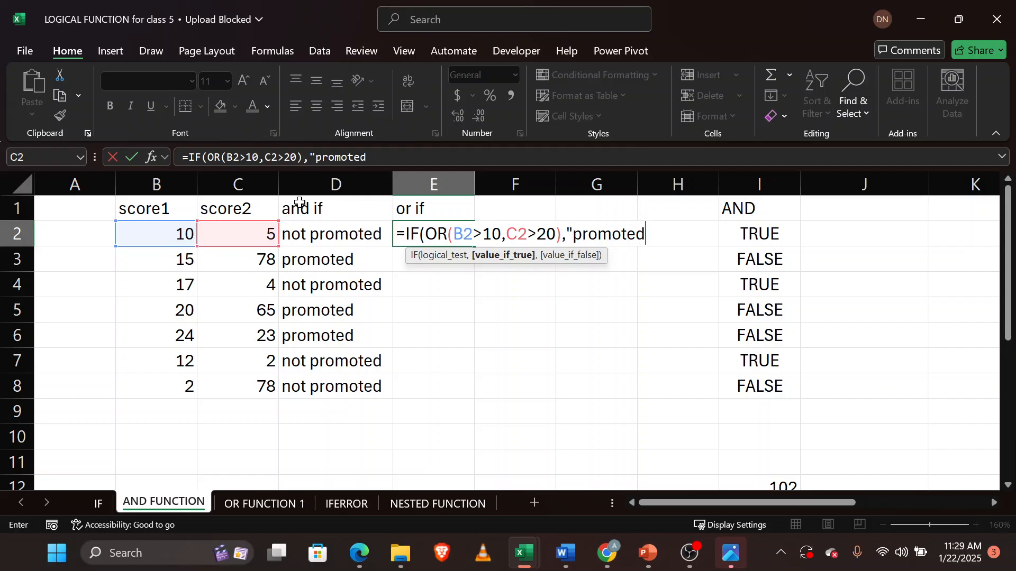
pyautogui.write('",')
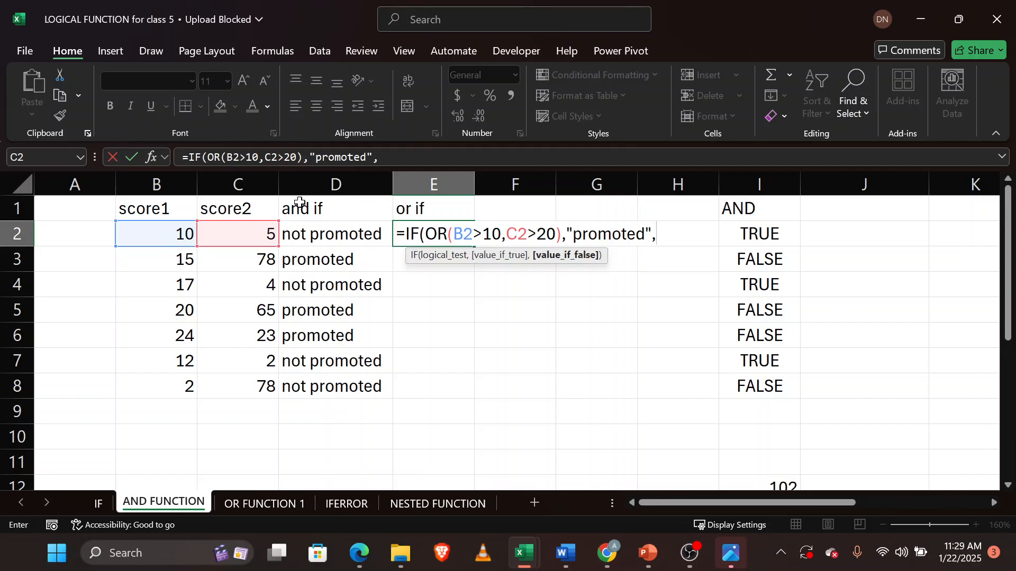
pyautogui.write('"not promoted"')
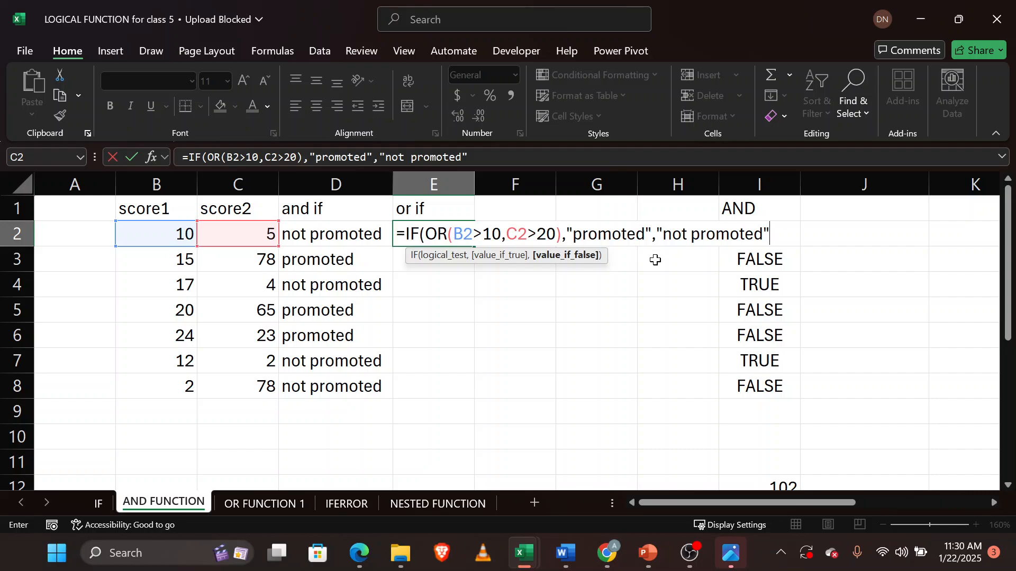
pyautogui.write(')')
pyautogui.press('Return')
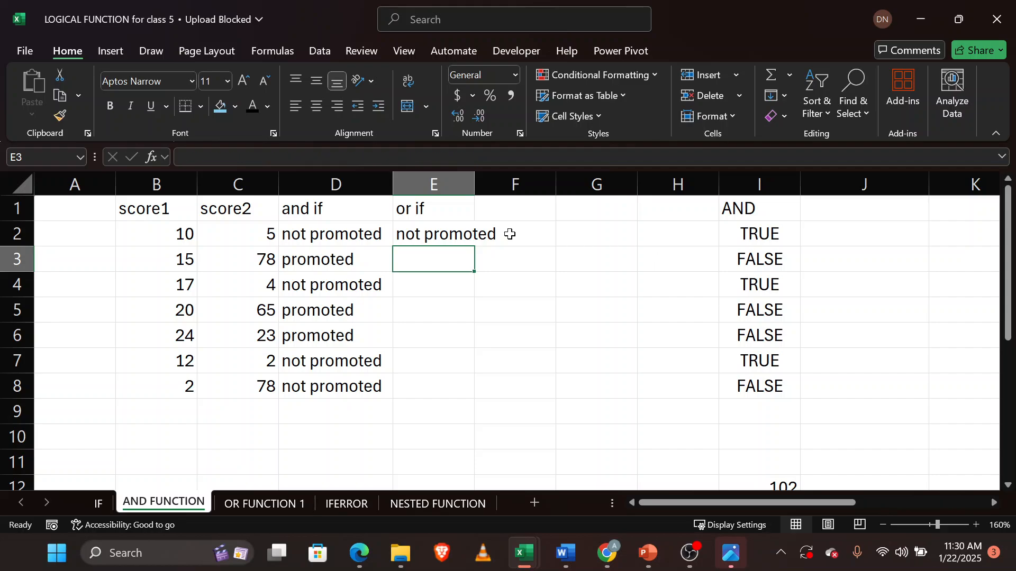
# Autofit column E and fill the OR-based IF formula down through E8, comparing row results.
pyautogui.click(448, 236)
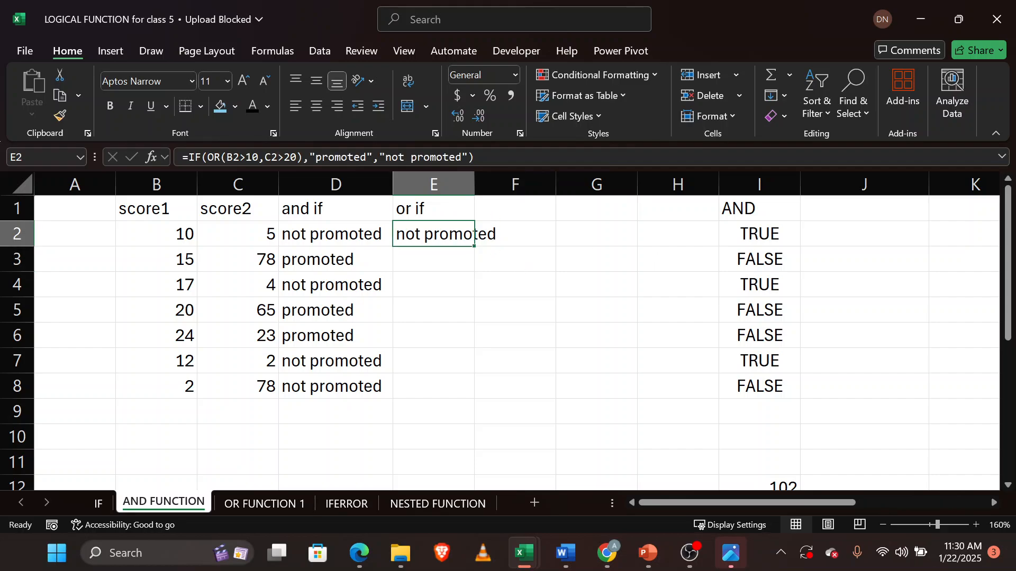
pyautogui.doubleClick(474, 179)
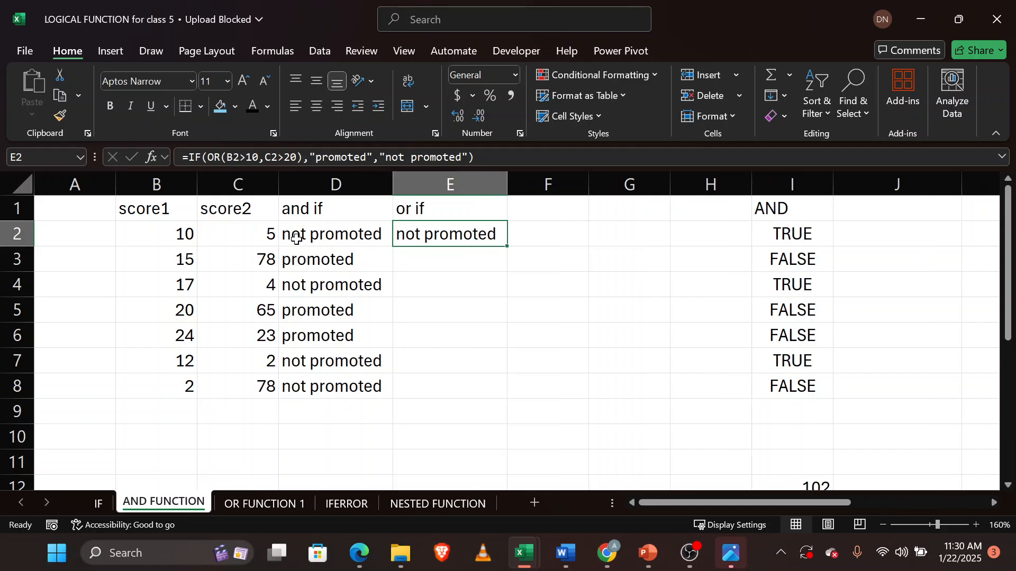
pyautogui.click(178, 233)
pyautogui.click(240, 235)
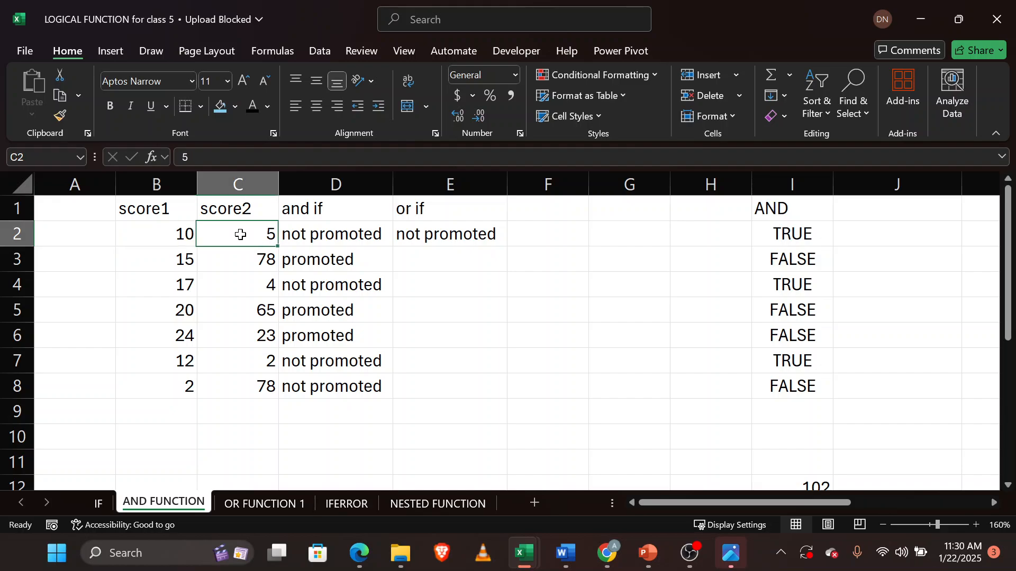
pyautogui.click(460, 233)
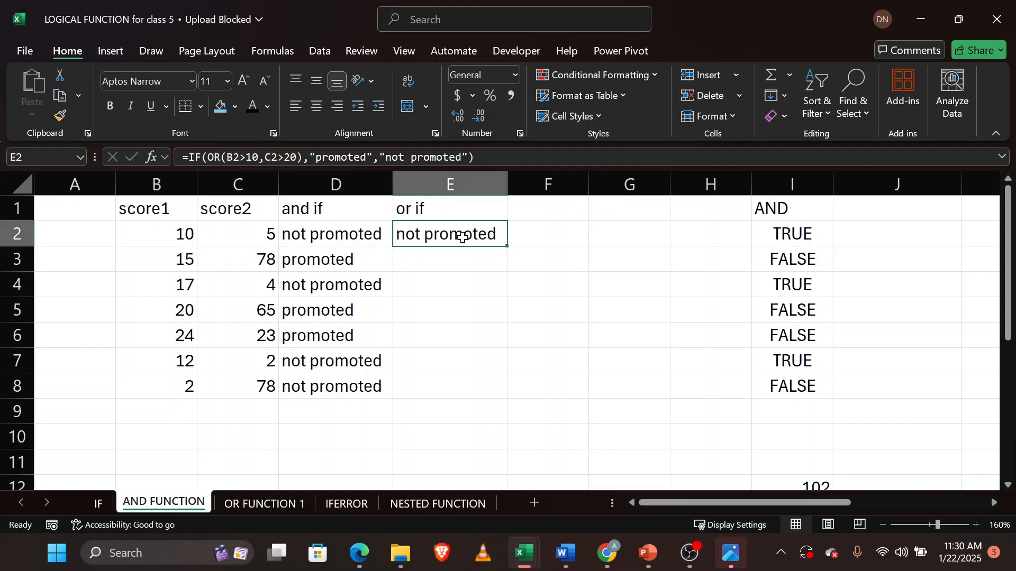
pyautogui.doubleClick(506, 246)
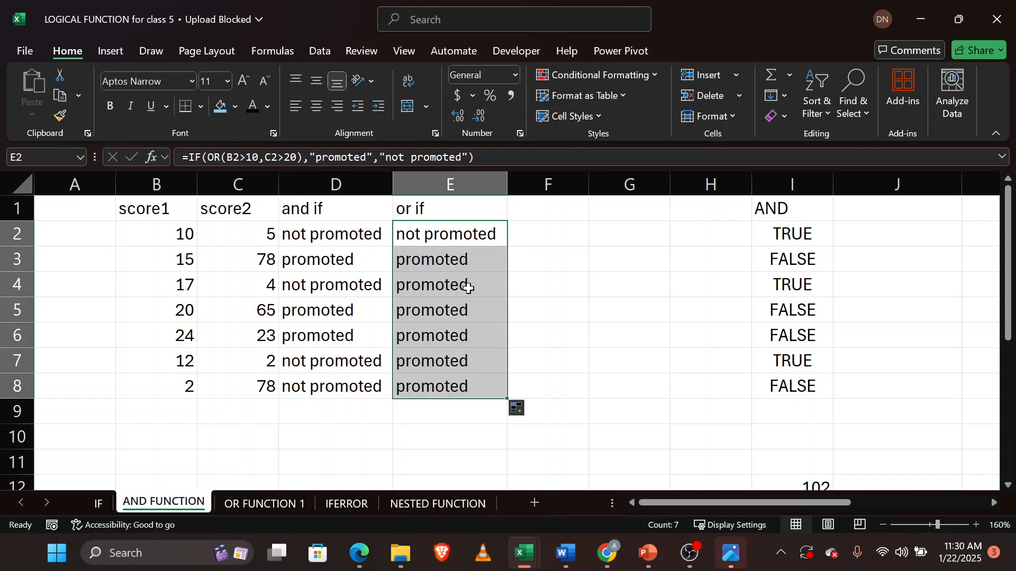
pyautogui.click(309, 364)
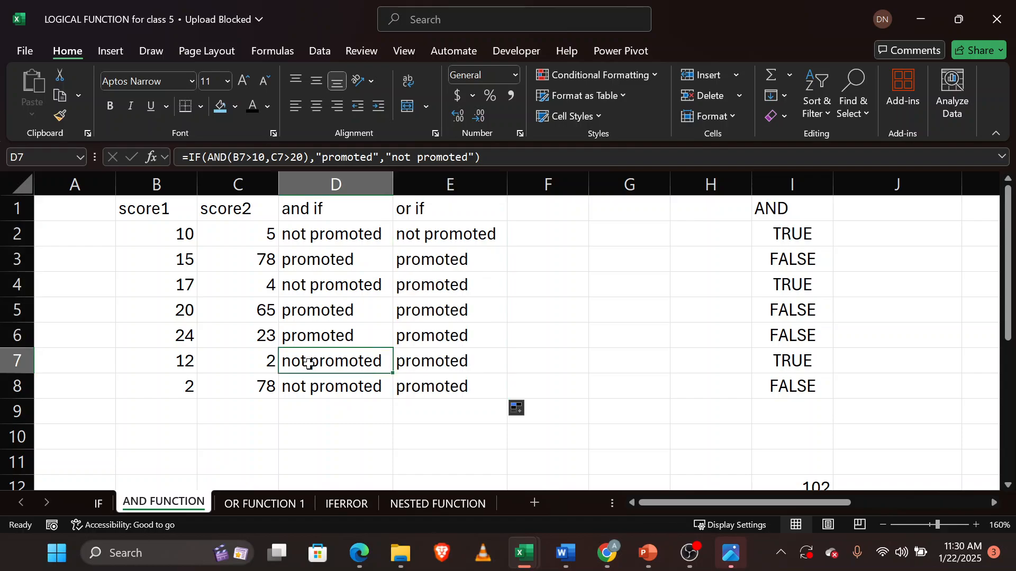
pyautogui.click(429, 362)
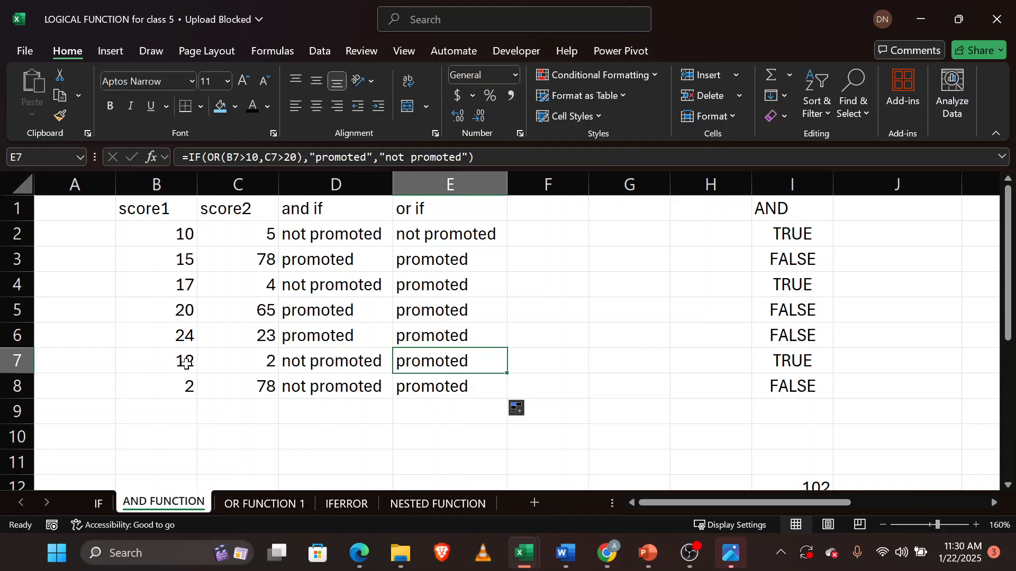
pyautogui.click(162, 362)
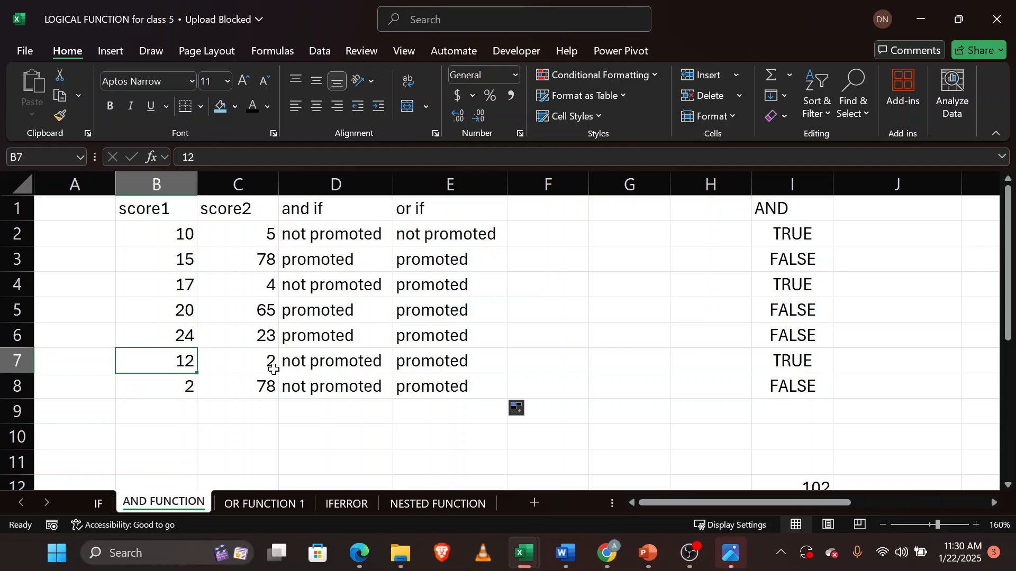
pyautogui.click(255, 362)
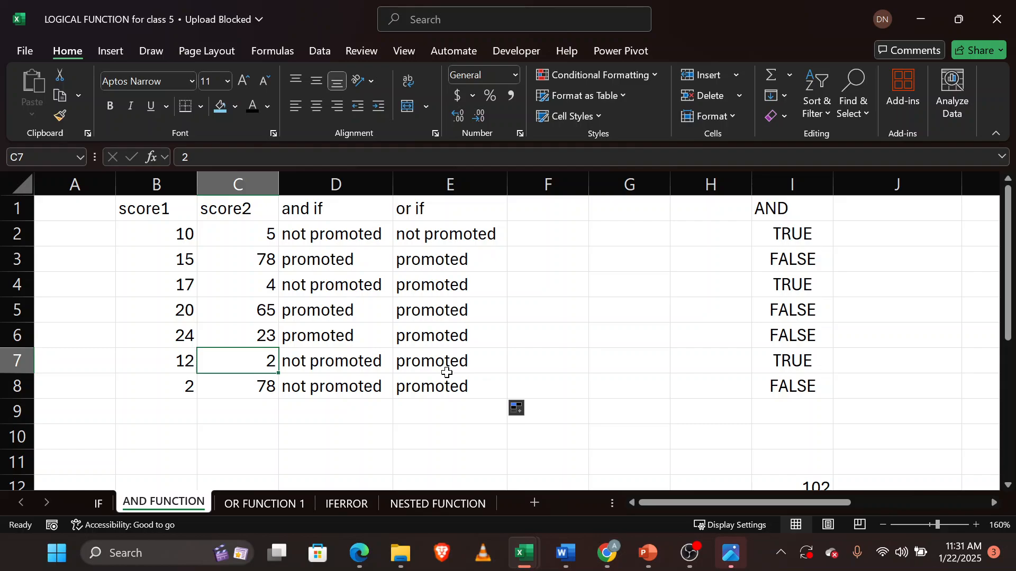
pyautogui.moveTo(359, 552)
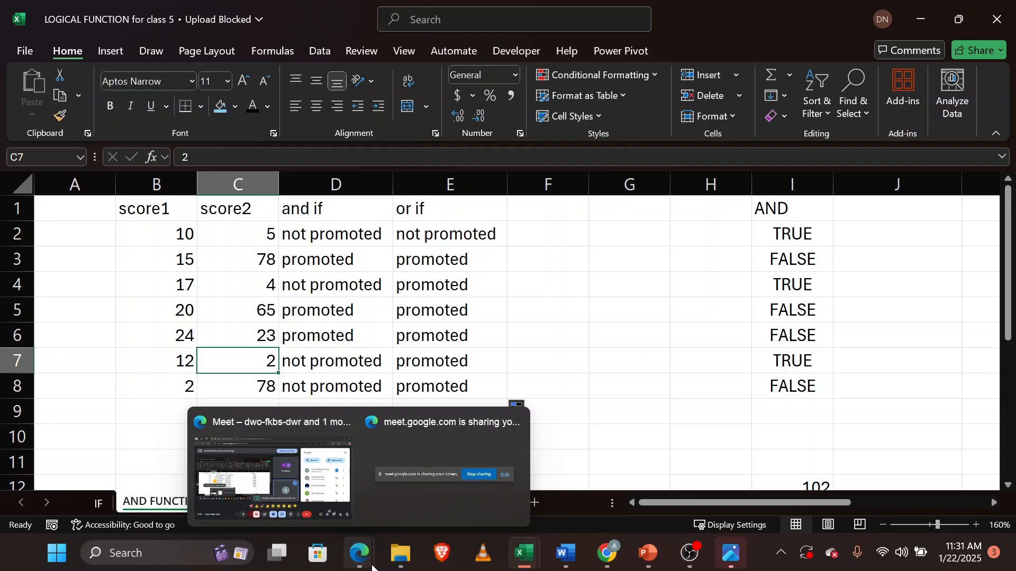
pyautogui.click(254, 468)
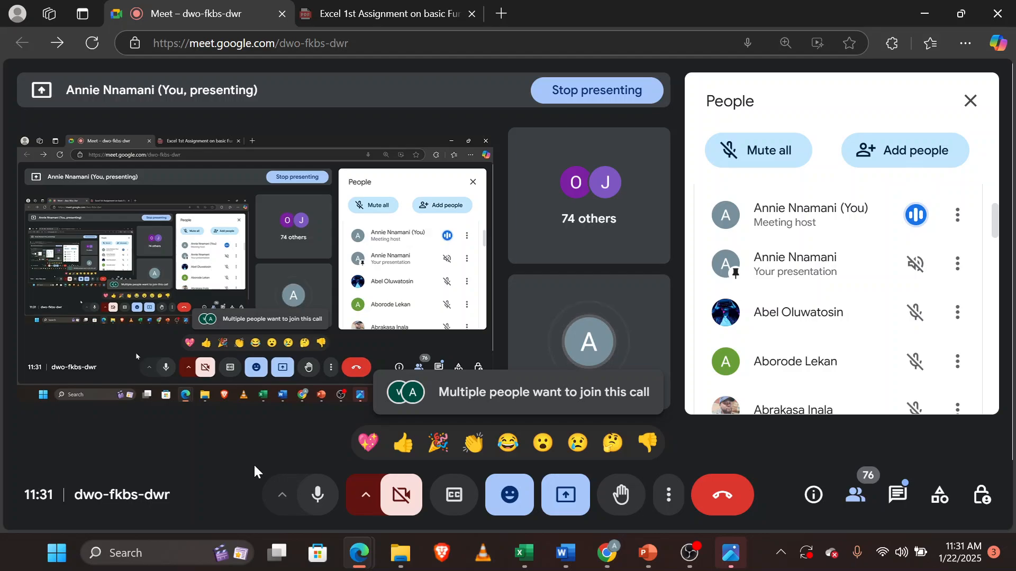
pyautogui.moveTo(527, 556)
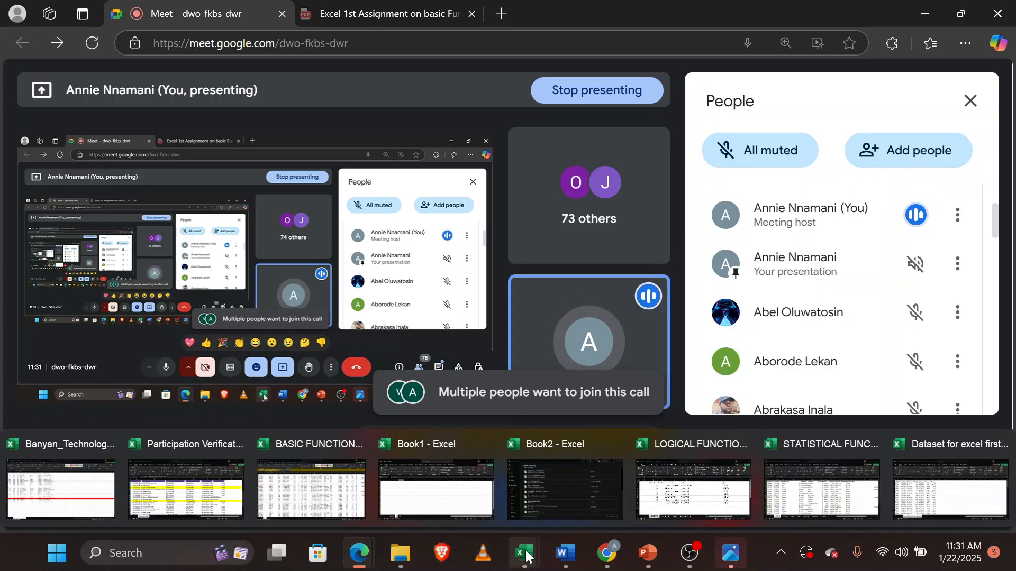
pyautogui.click(703, 481)
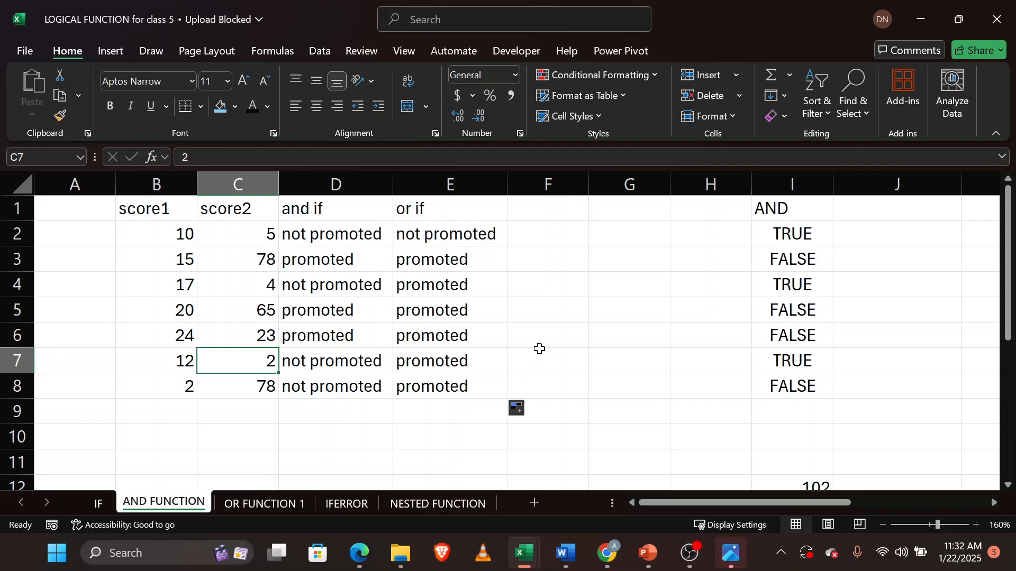
# Switch to the Google Meet call and admit the waiting participant.
pyautogui.moveTo(359, 553)
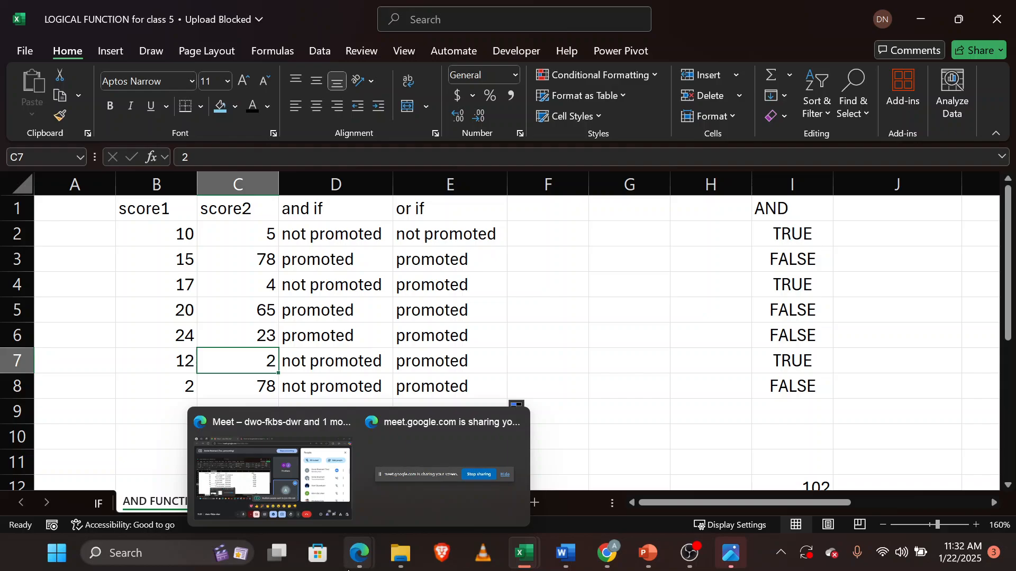
pyautogui.click(263, 498)
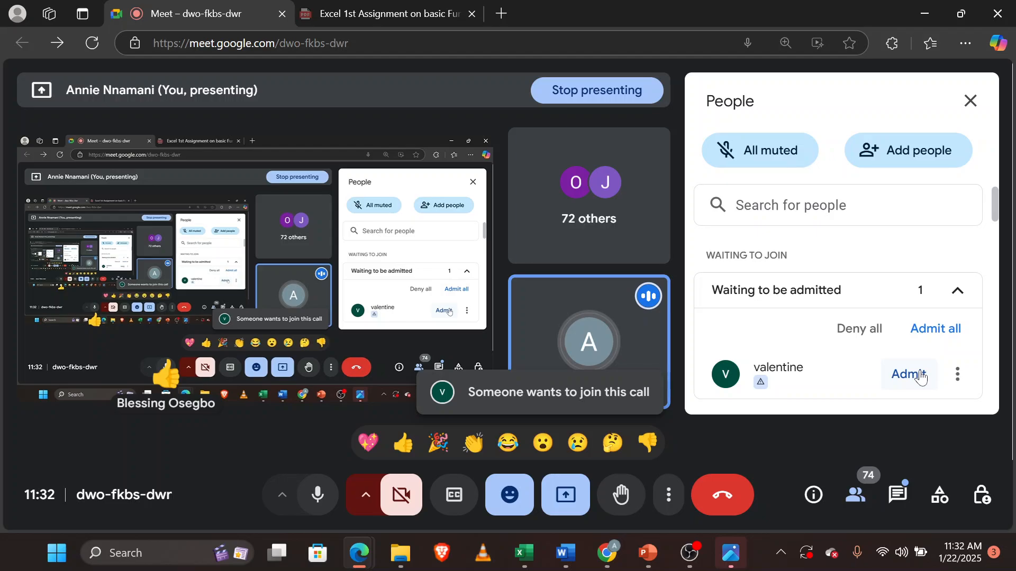
pyautogui.click(921, 378)
pyautogui.moveTo(528, 555)
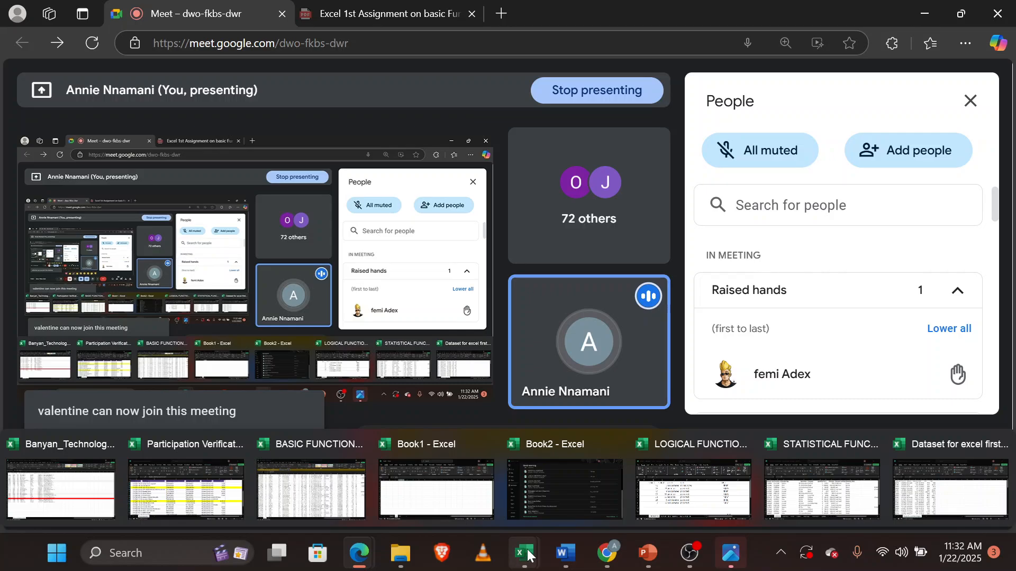
# Switch back to the LOGICAL FUNCTION for class 5 workbook and open the IFERROR sheet.
pyautogui.moveTo(799, 492)
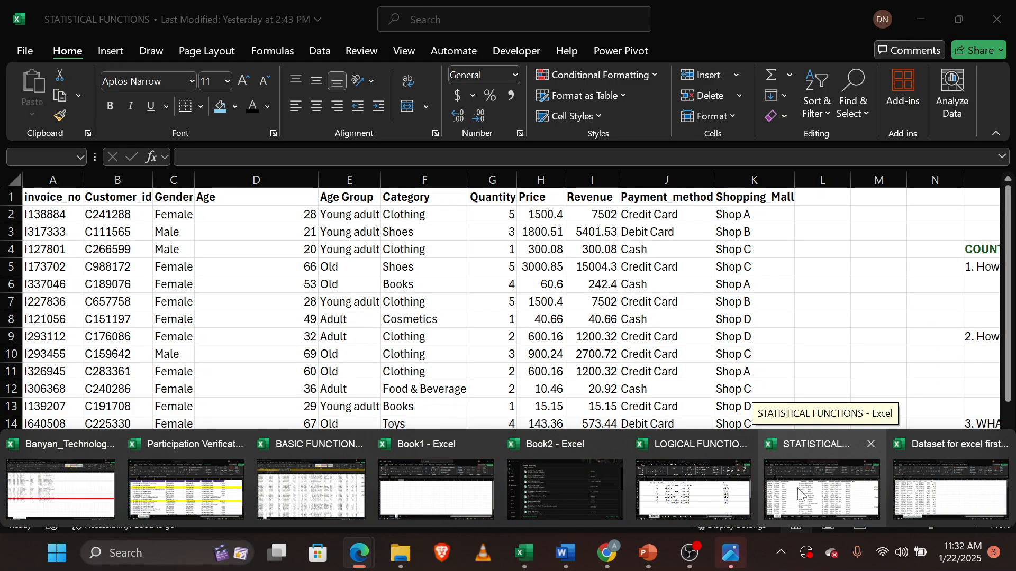
pyautogui.click(708, 492)
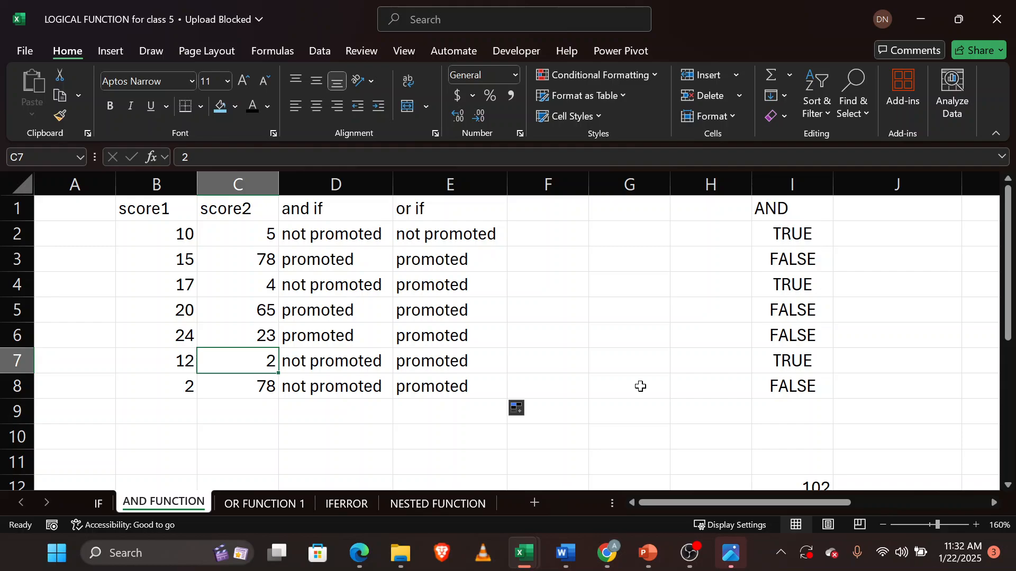
pyautogui.click(339, 507)
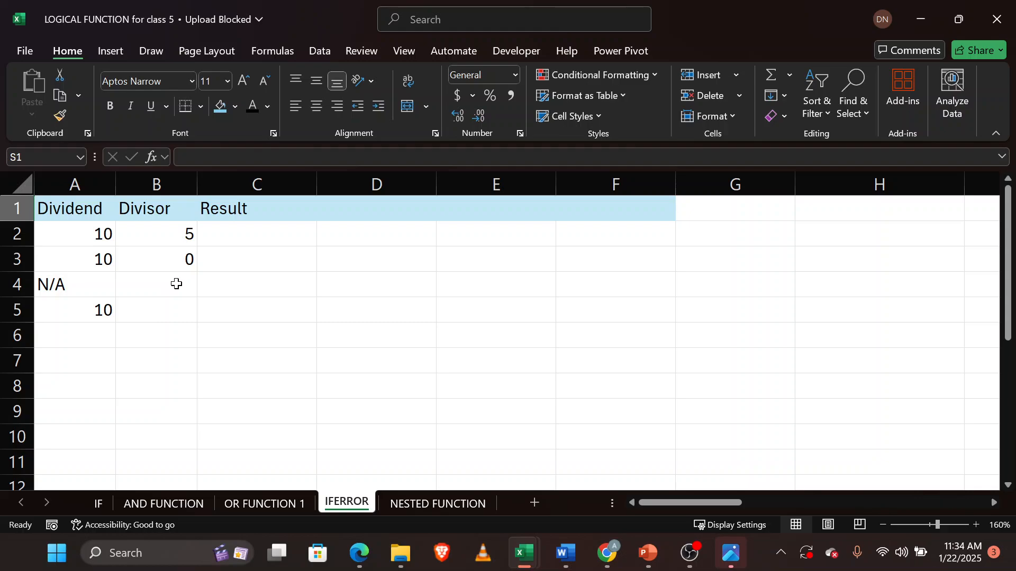
# Enter the formula =A2/B2 in C2 to divide the dividend by the divisor.
pyautogui.click(270, 233)
pyautogui.write('=')
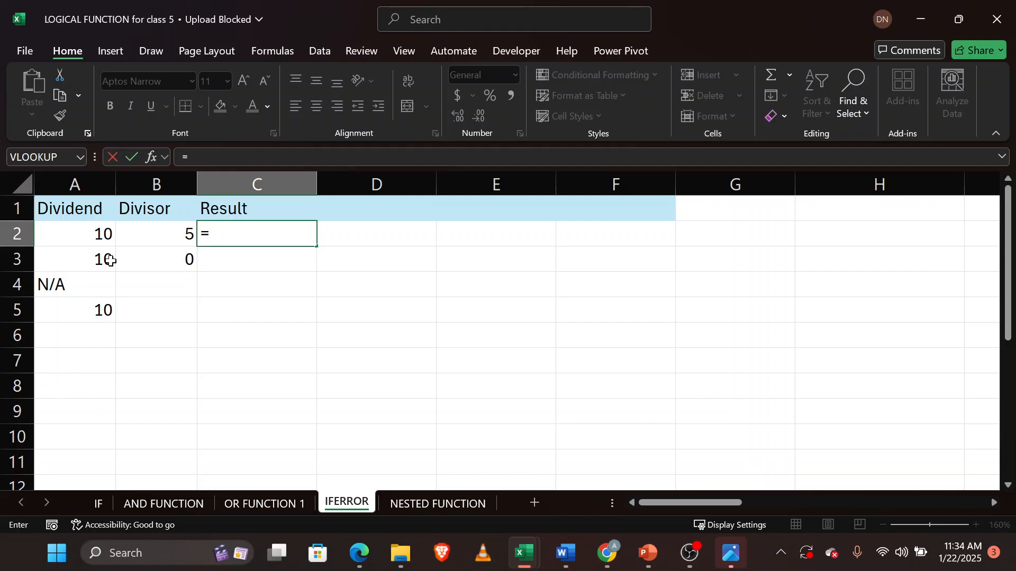
pyautogui.click(86, 236)
pyautogui.write('/')
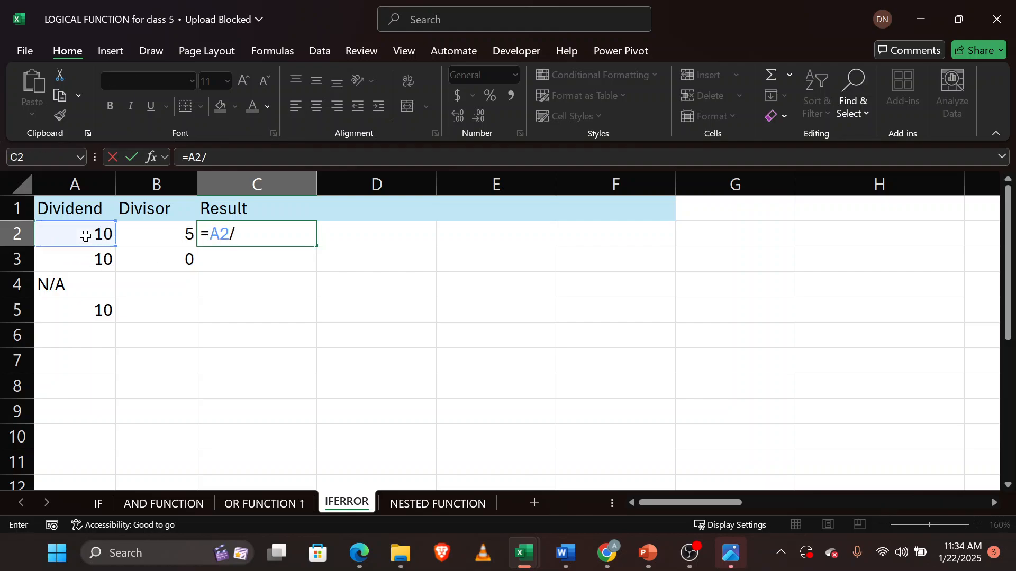
pyautogui.click(146, 228)
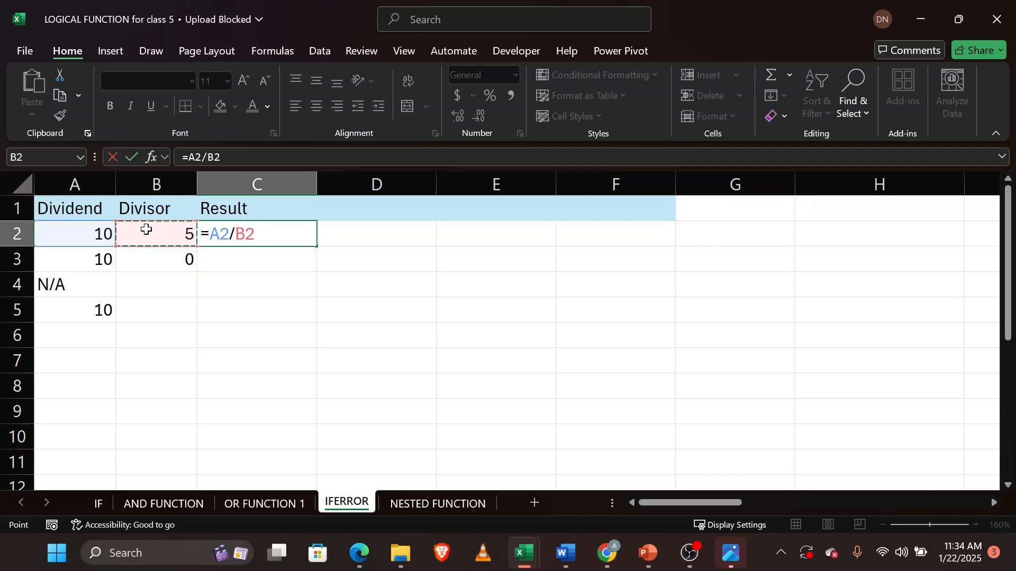
pyautogui.press('Return')
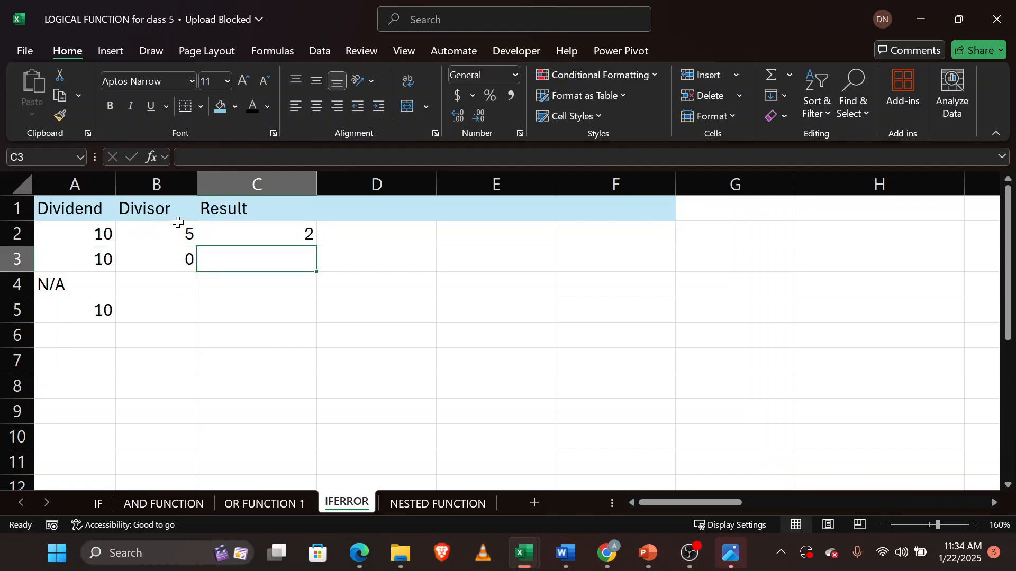
# Fill the division formula in C2 down through C5 and inspect the formulas in C3 to C5.
pyautogui.click(284, 232)
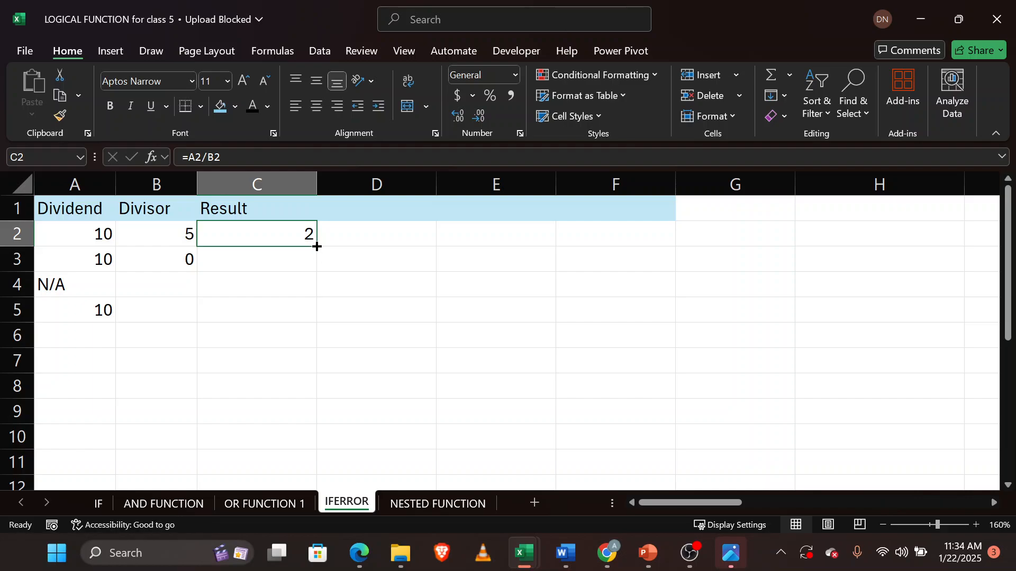
pyautogui.doubleClick(316, 247)
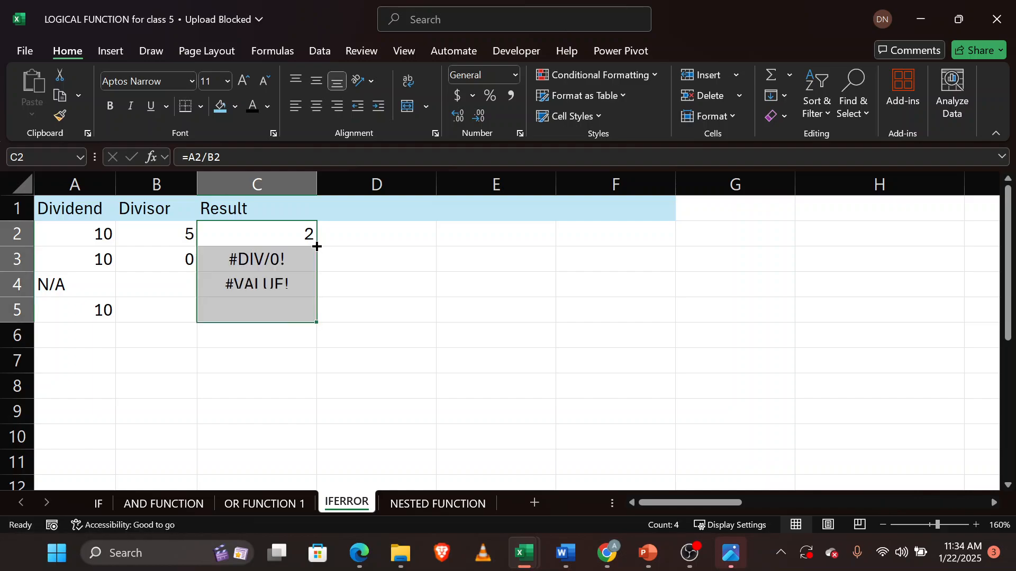
pyautogui.click(289, 259)
pyautogui.click(285, 287)
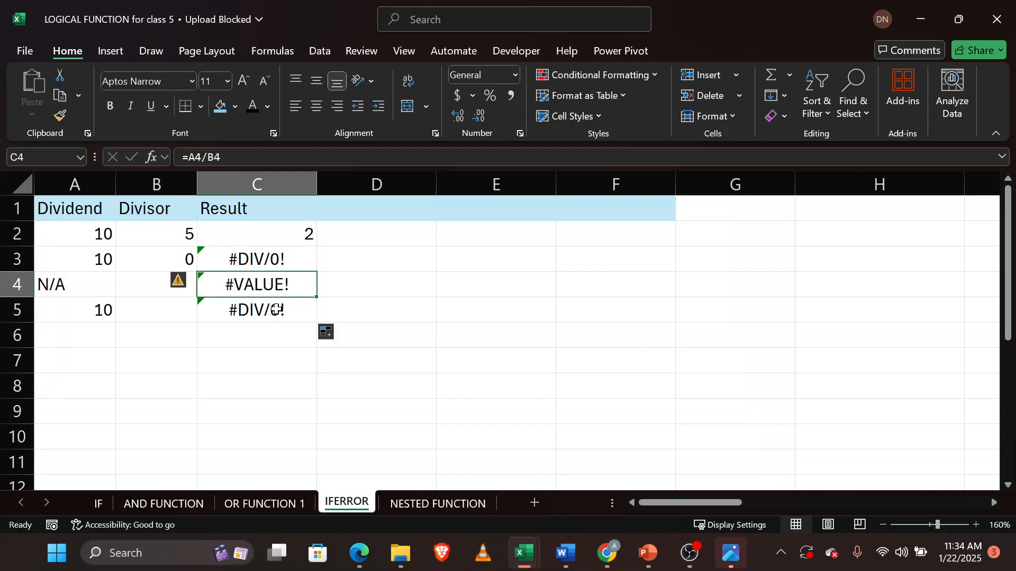
pyautogui.click(275, 311)
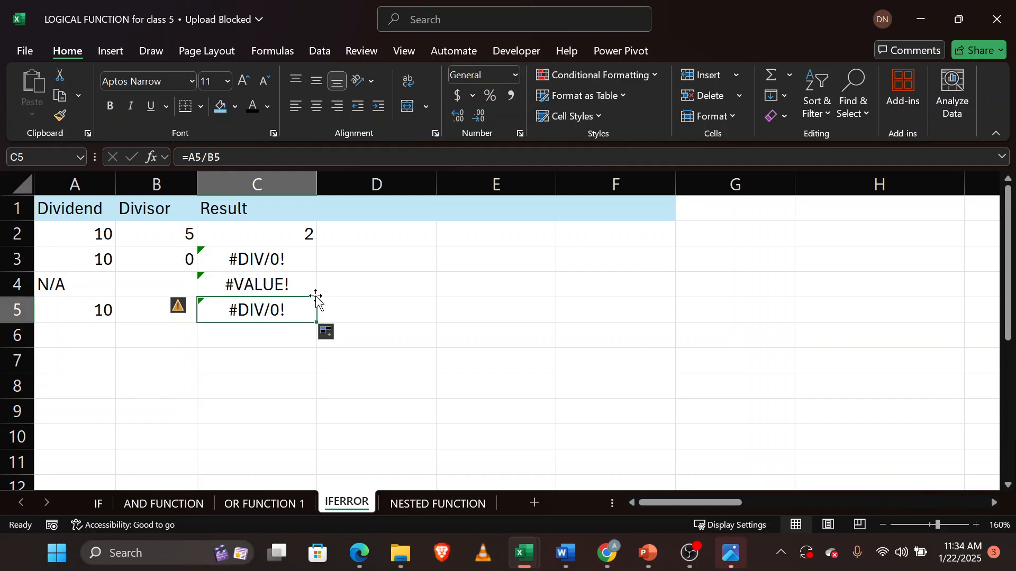
# Enter =IFERROR(C2,"kick out") in D2 and fill it down through D5.
pyautogui.click(355, 234)
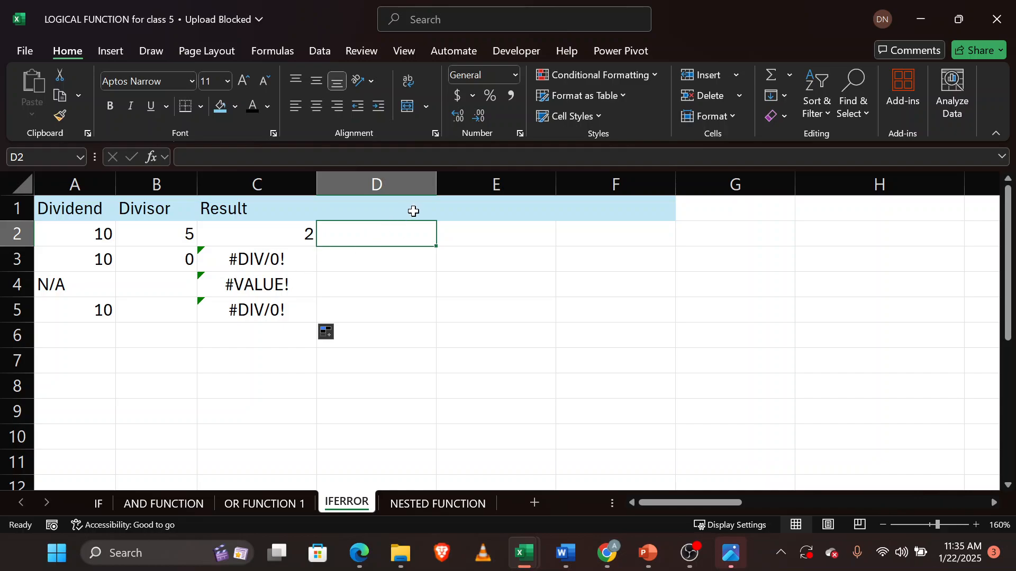
pyautogui.write('=if')
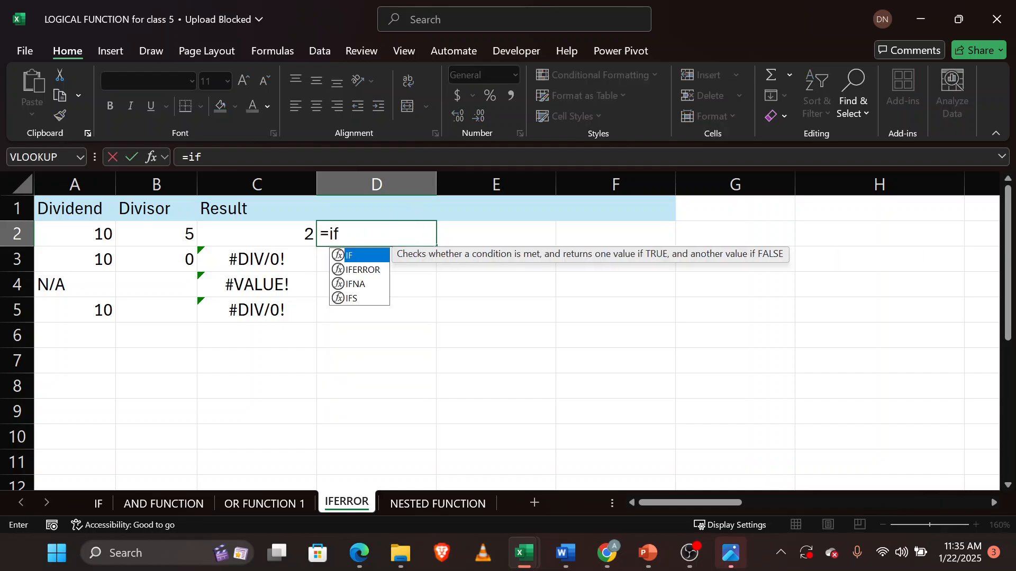
pyautogui.press('Down')
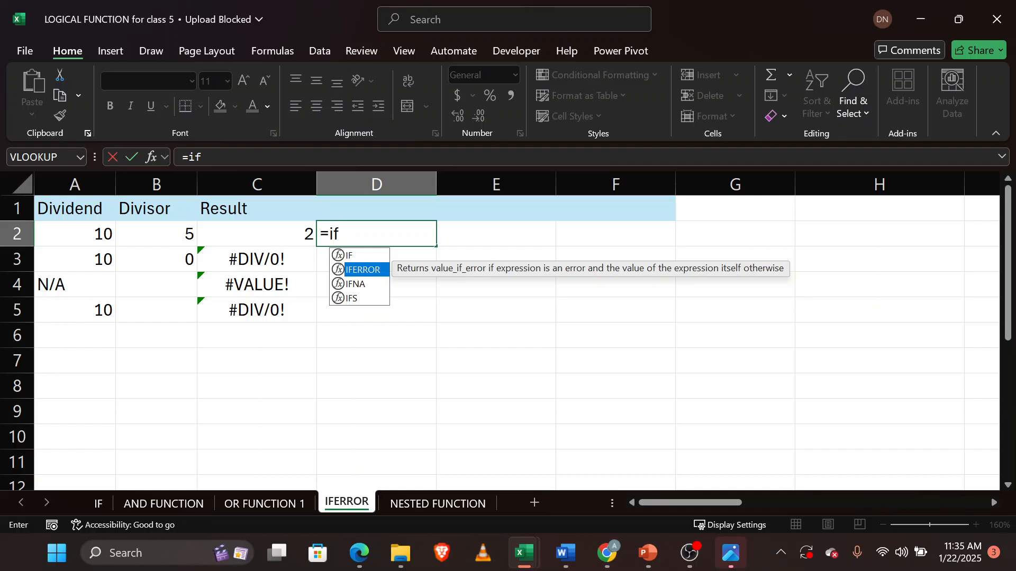
pyautogui.press('Tab')
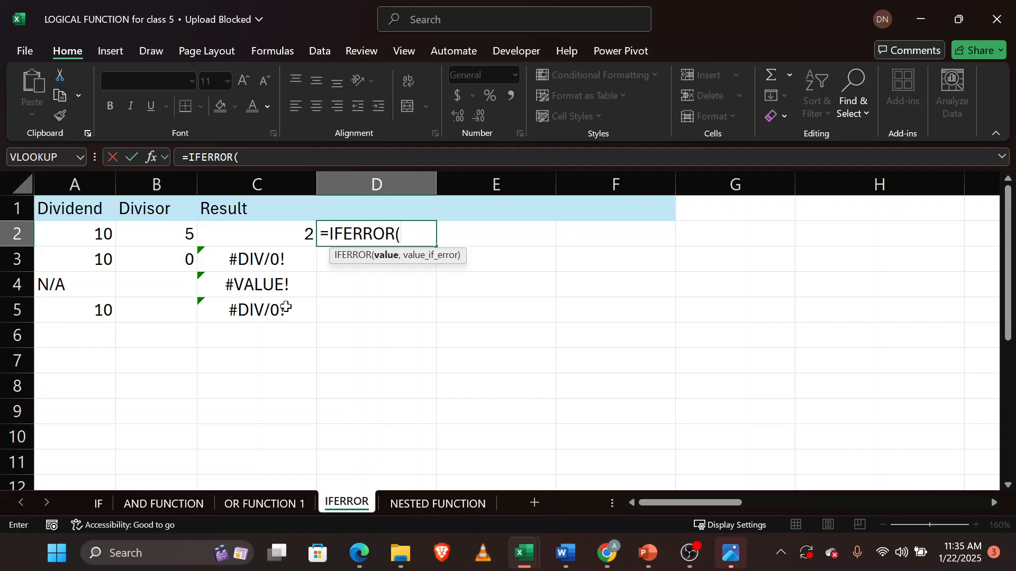
pyautogui.click(287, 230)
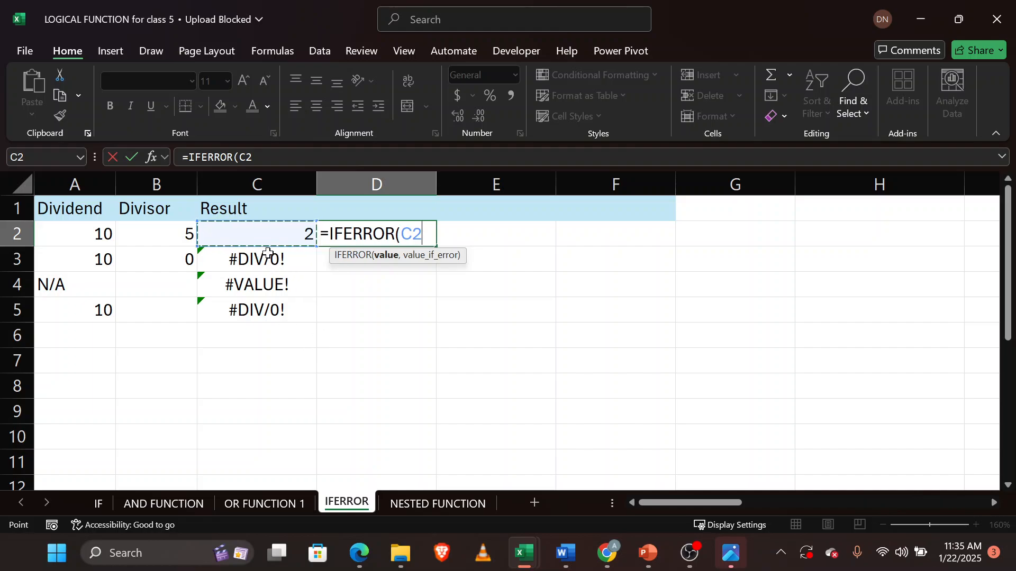
pyautogui.write(',')
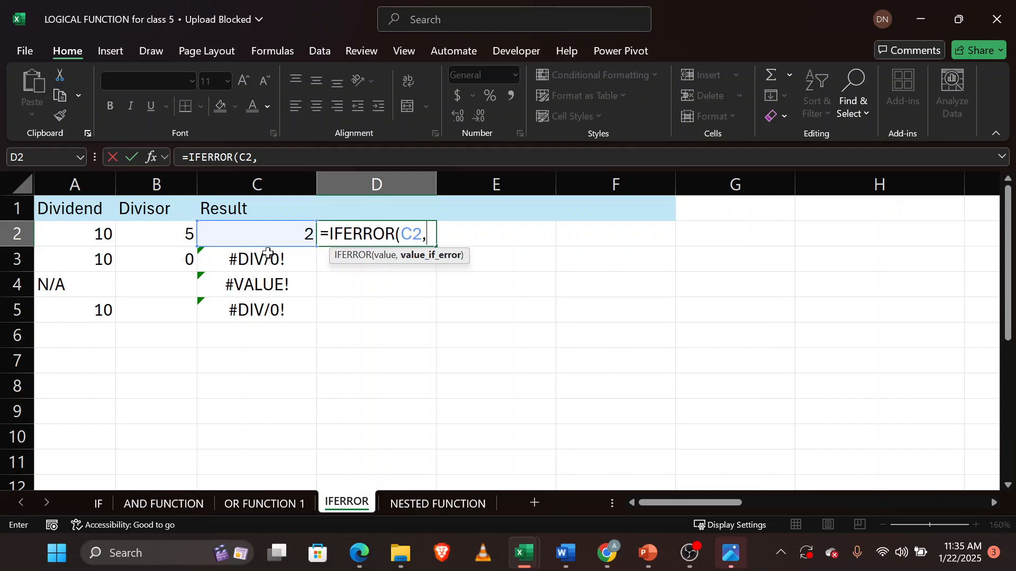
pyautogui.write('"kick out"')
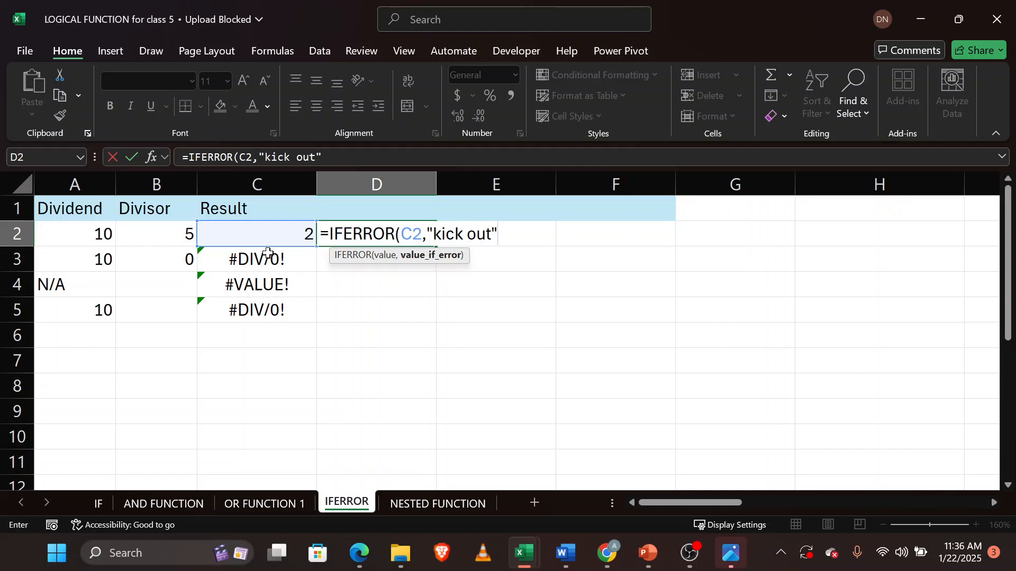
pyautogui.write(')')
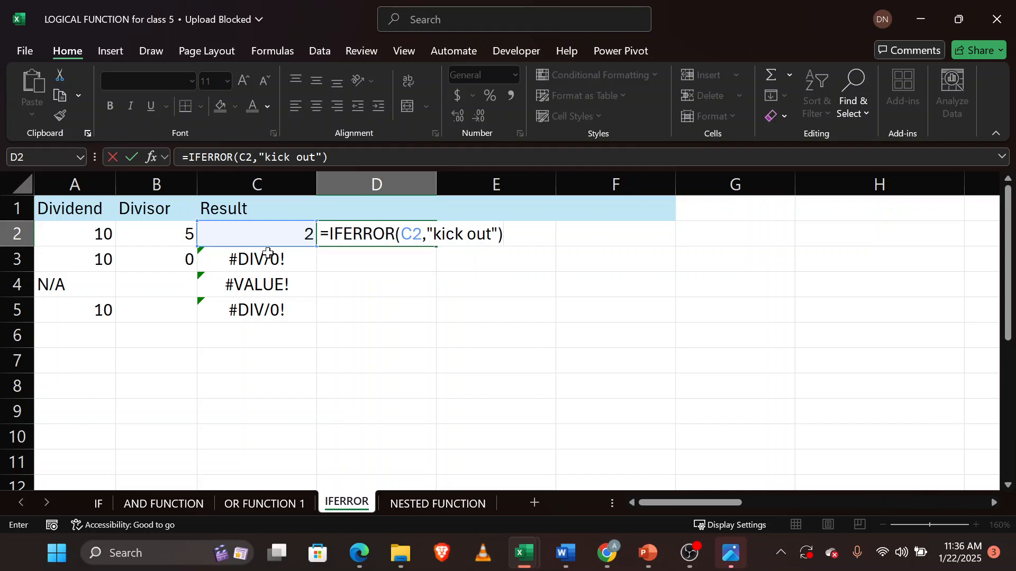
pyautogui.press('Return')
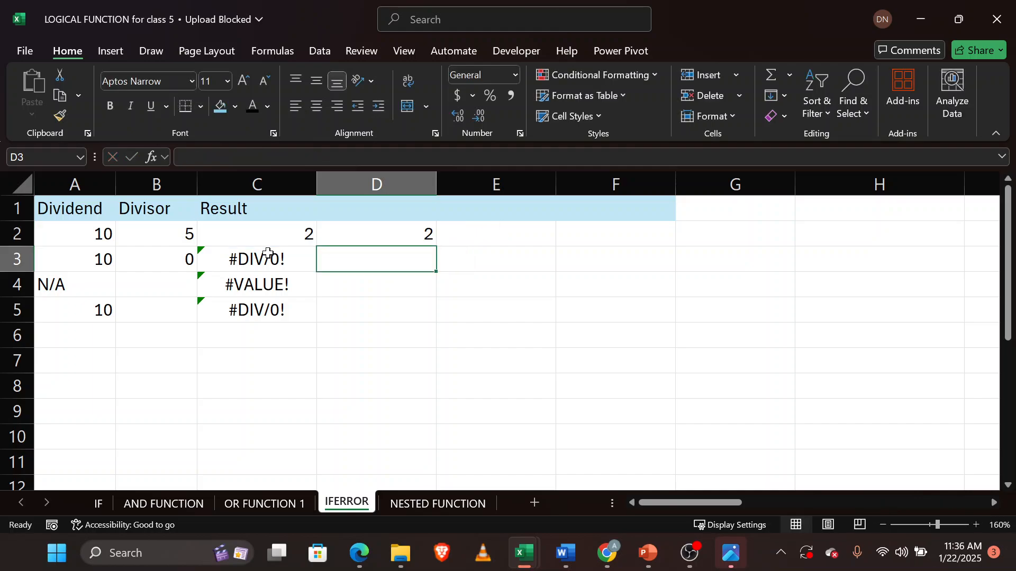
pyautogui.click(383, 236)
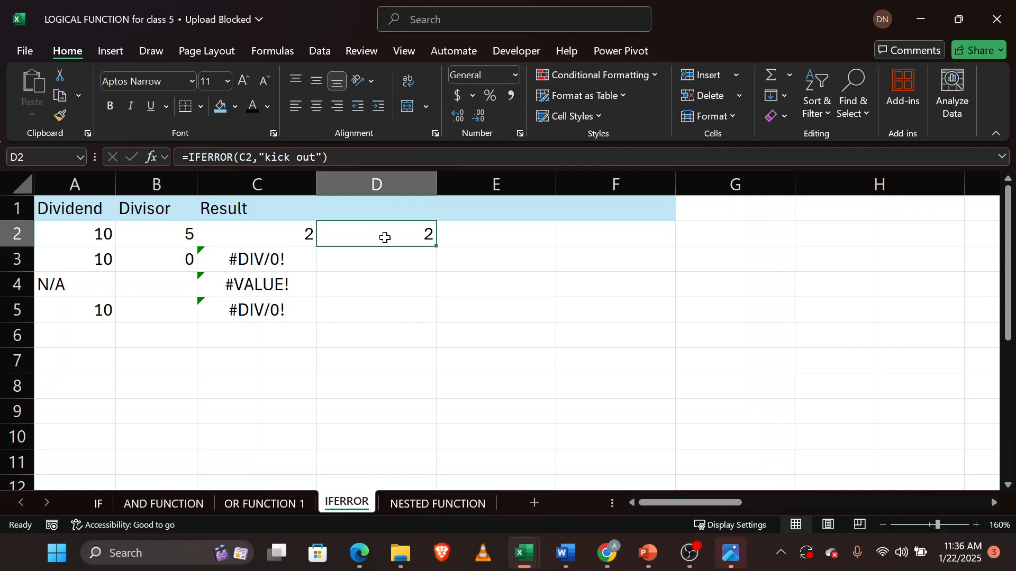
pyautogui.doubleClick(437, 247)
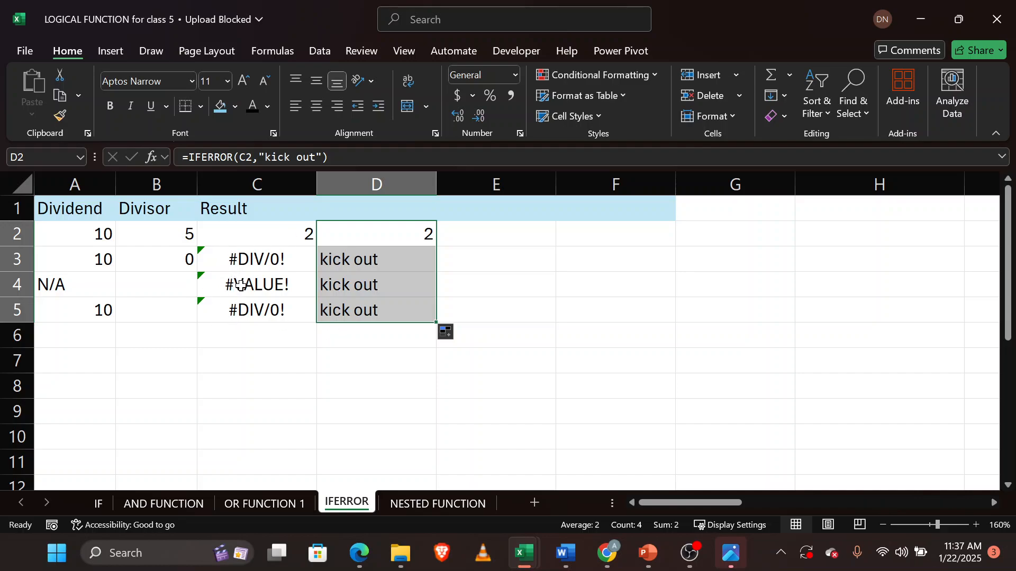
# Try to delete column C, then undo the deletion.
pyautogui.click(271, 172)
pyautogui.rightClick(271, 175)
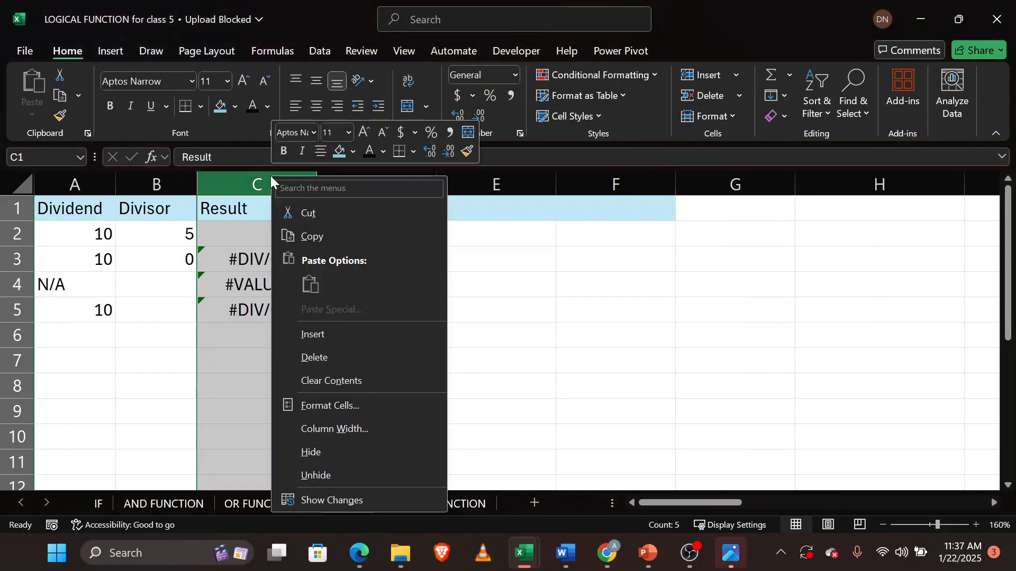
pyautogui.press('Escape')
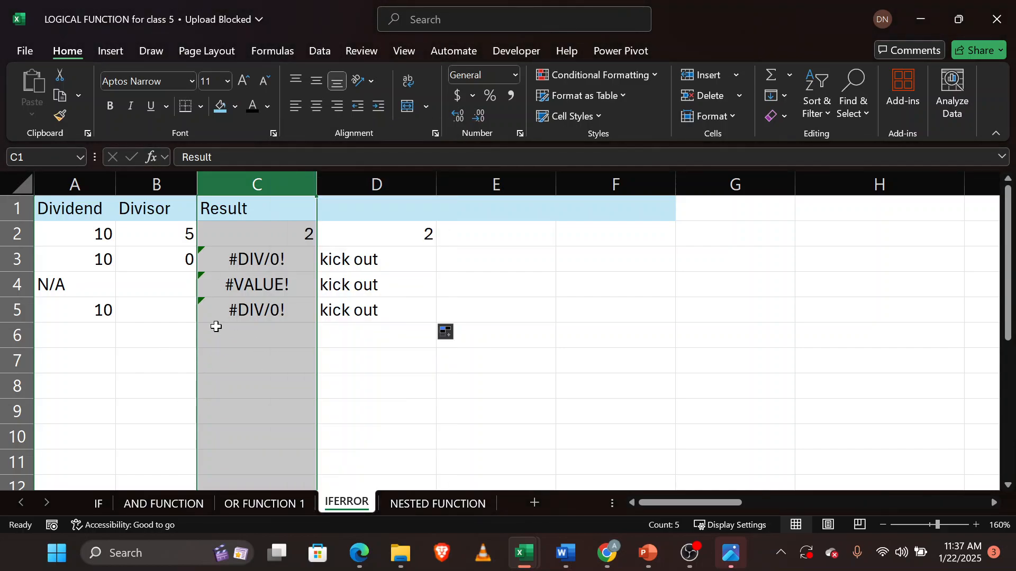
pyautogui.rightClick(272, 189)
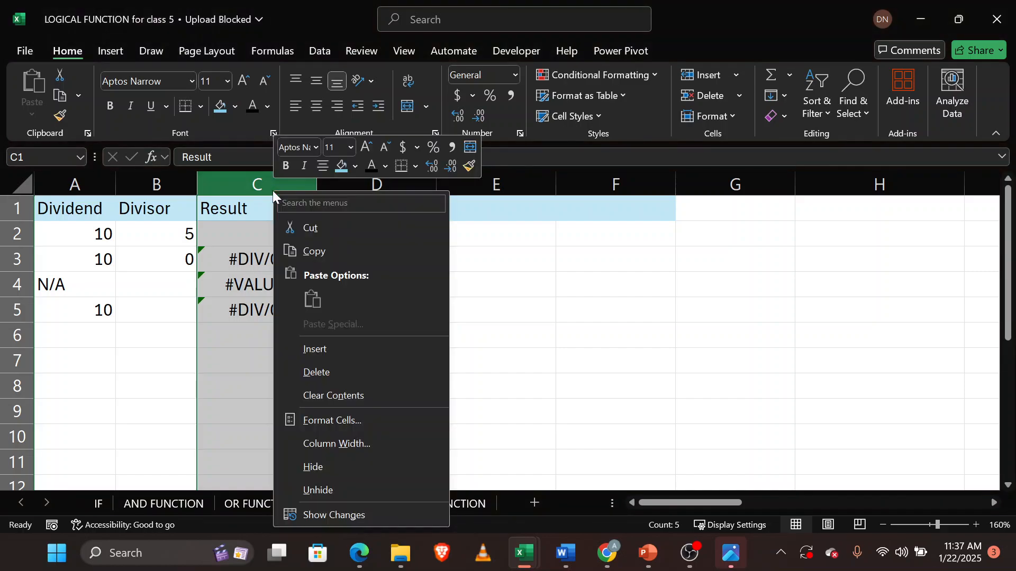
pyautogui.click(365, 375)
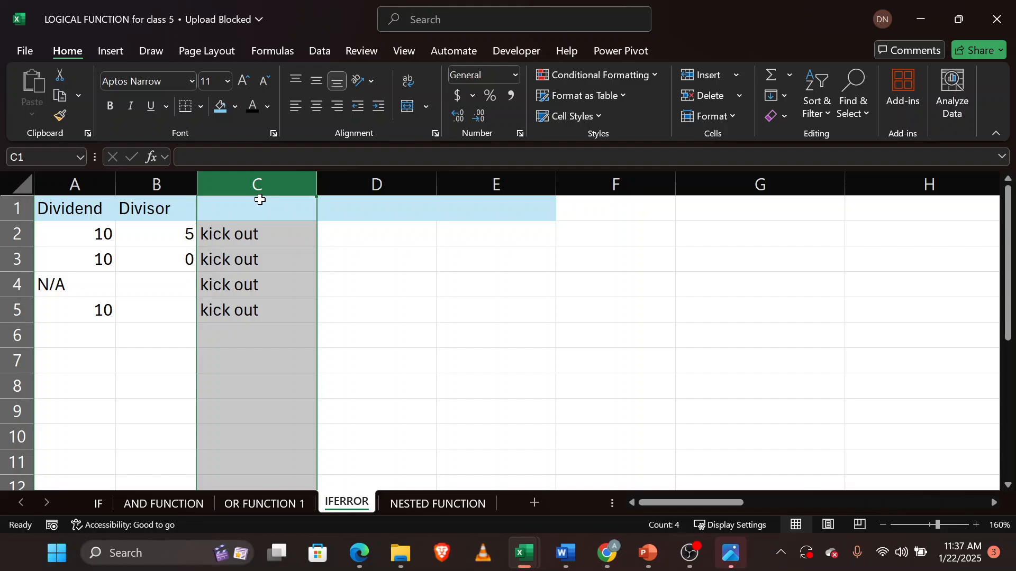
pyautogui.hotkey('ctrl', 'z')
pyautogui.hotkey('ctrl', 'z')
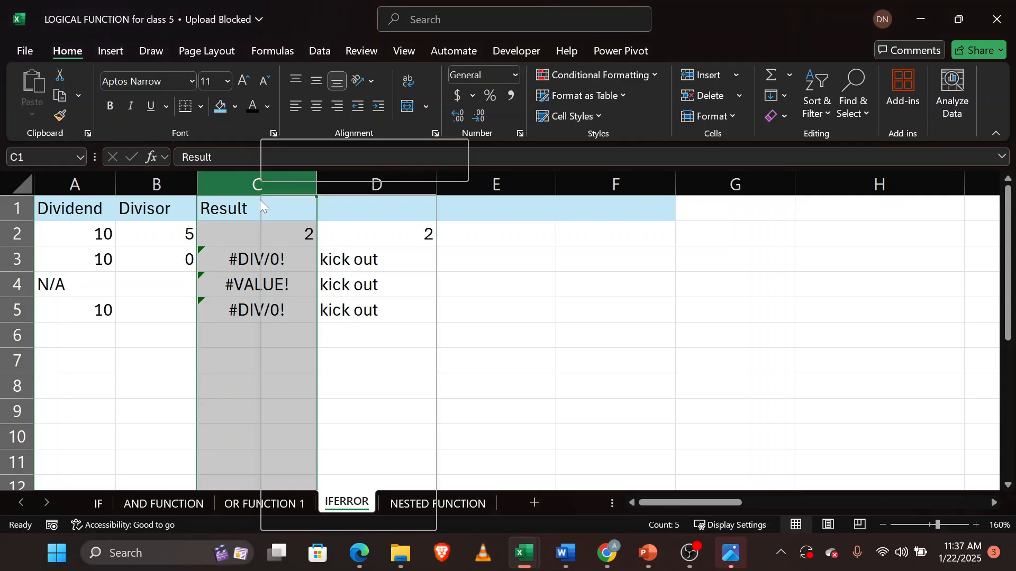
# Clear the contents of column C and of the range C2:D8.
pyautogui.press('Escape')
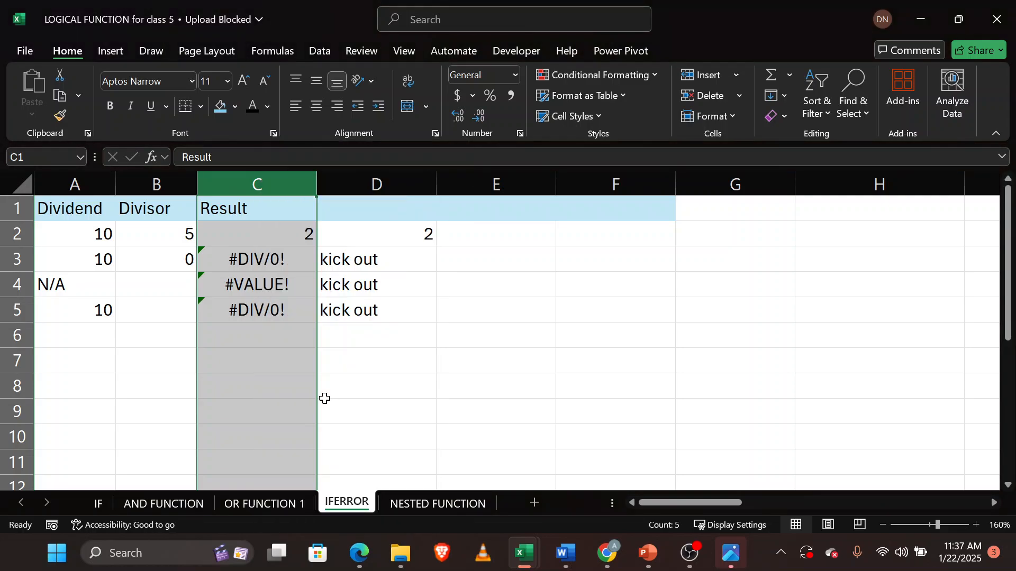
pyautogui.press('Delete')
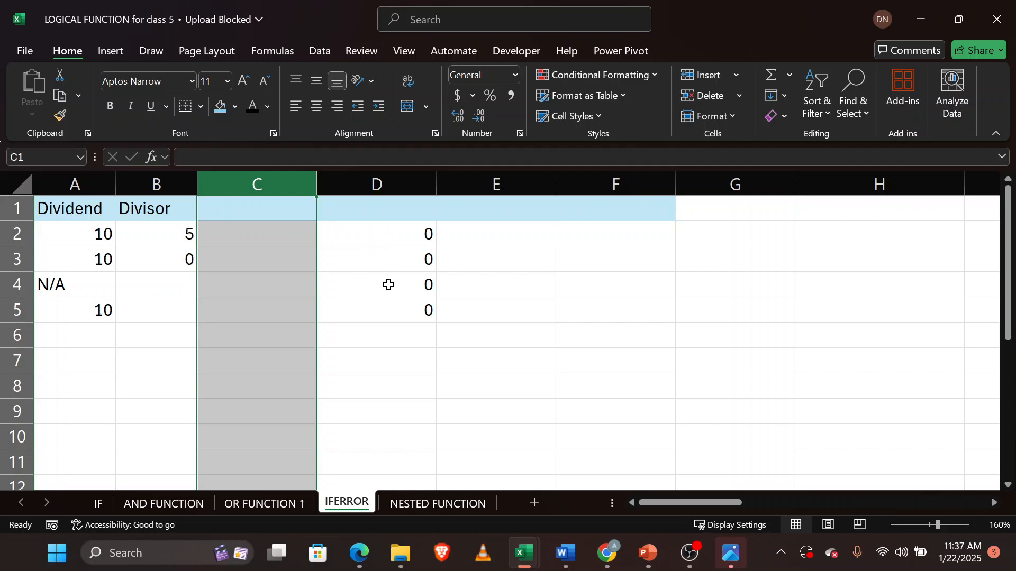
pyautogui.click(391, 233)
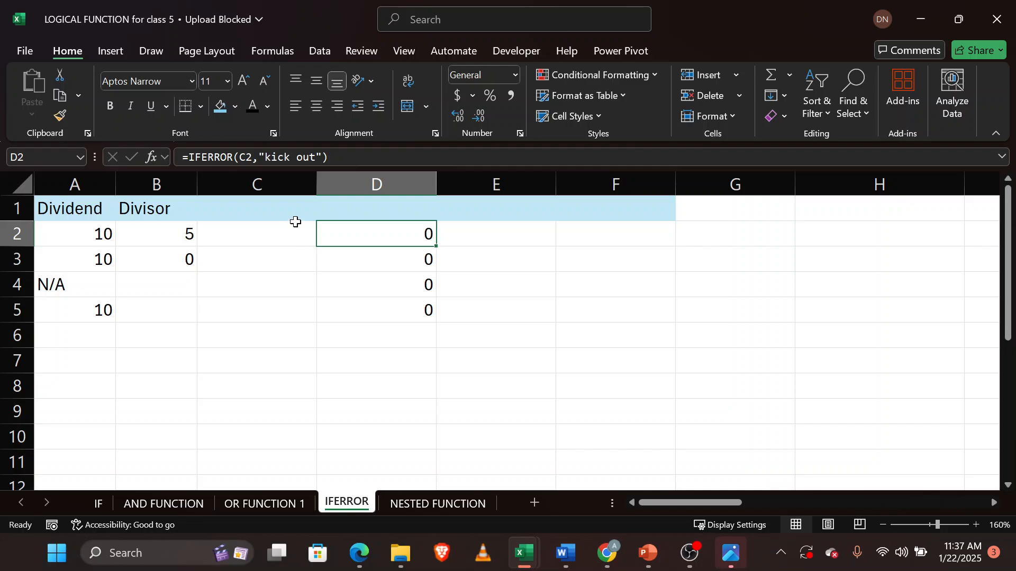
pyautogui.moveTo(279, 229); pyautogui.dragTo(410, 380)
pyautogui.rightClick(411, 380)
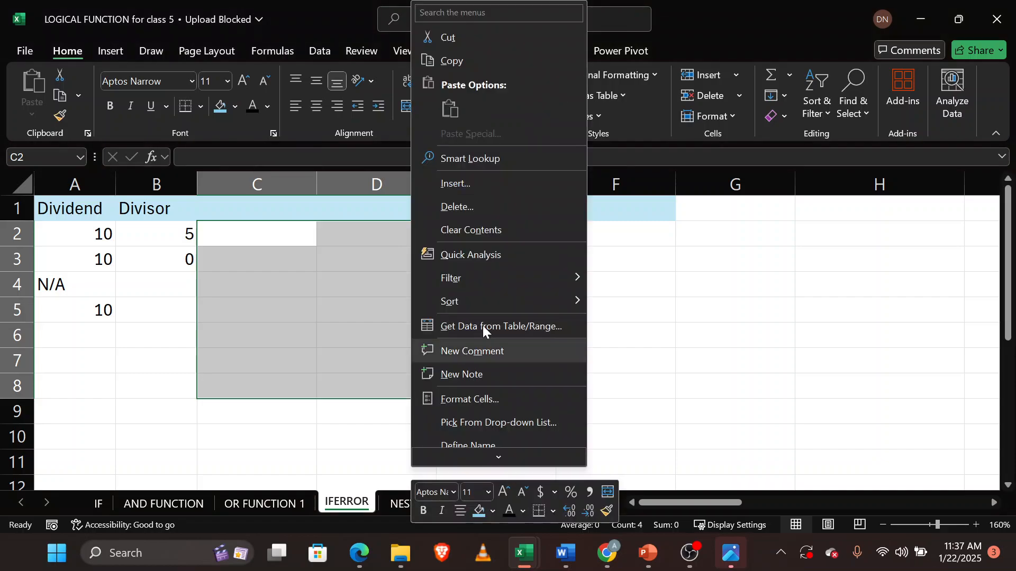
pyautogui.click(485, 236)
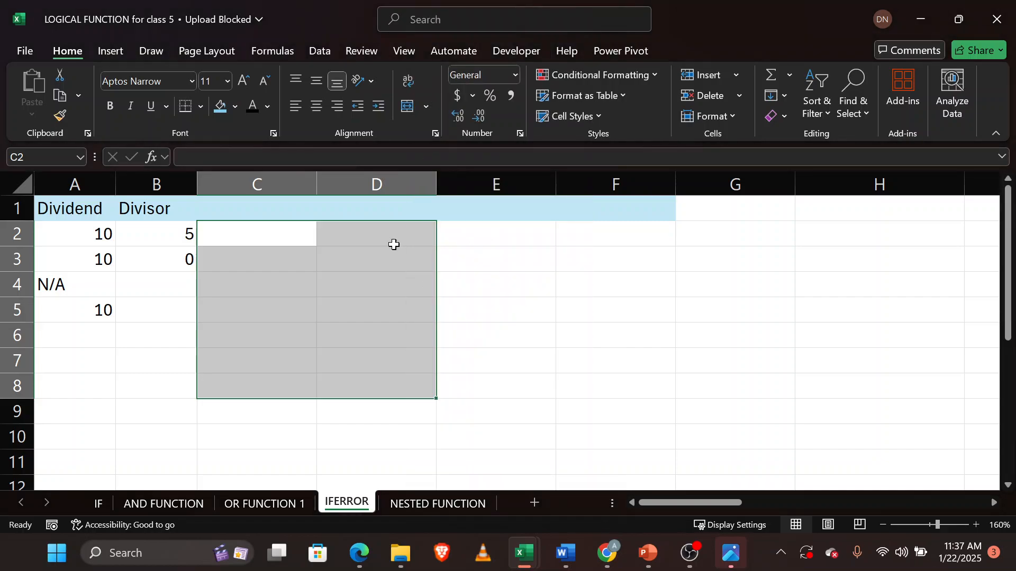
# Enter =IFERROR(A2/B2,"kick out") in C2.
pyautogui.click(276, 231)
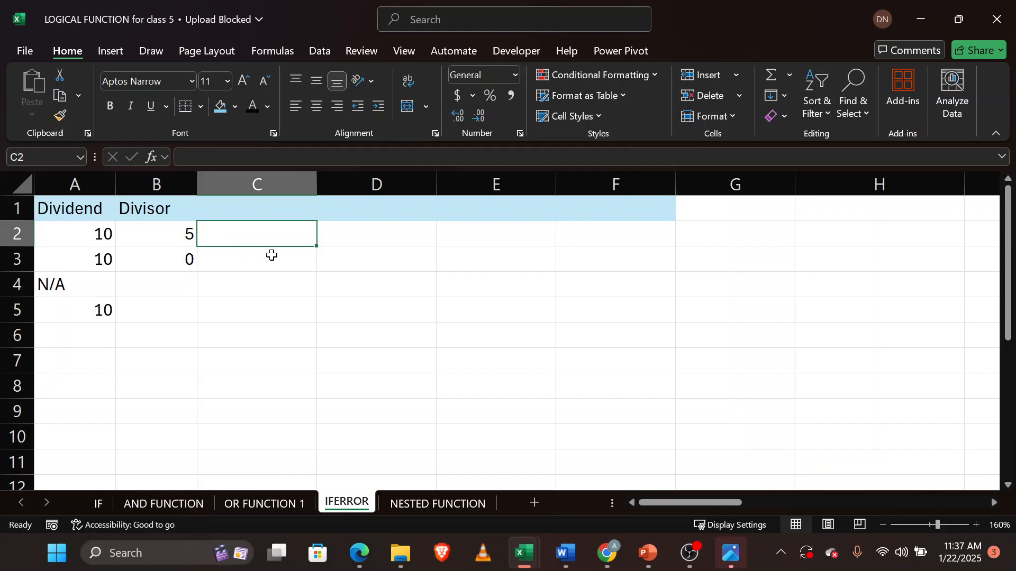
pyautogui.write('=if')
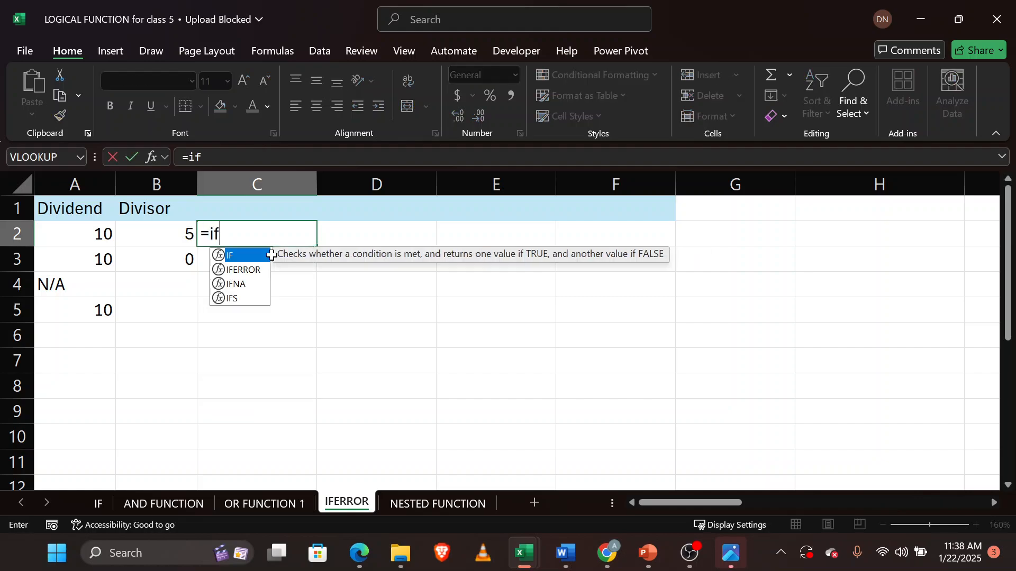
pyautogui.press('Down')
pyautogui.press('Tab')
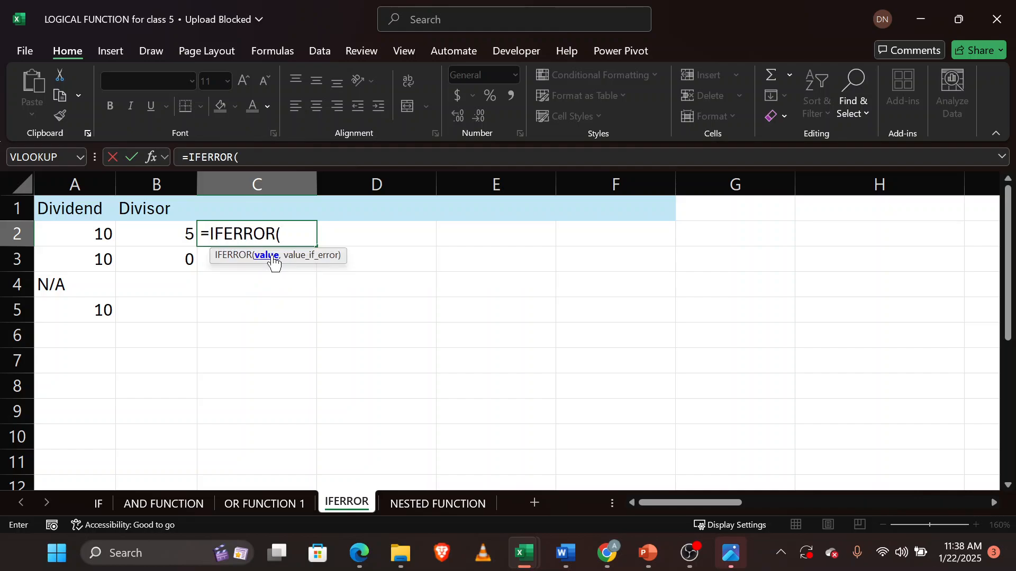
pyautogui.click(94, 235)
pyautogui.write('/')
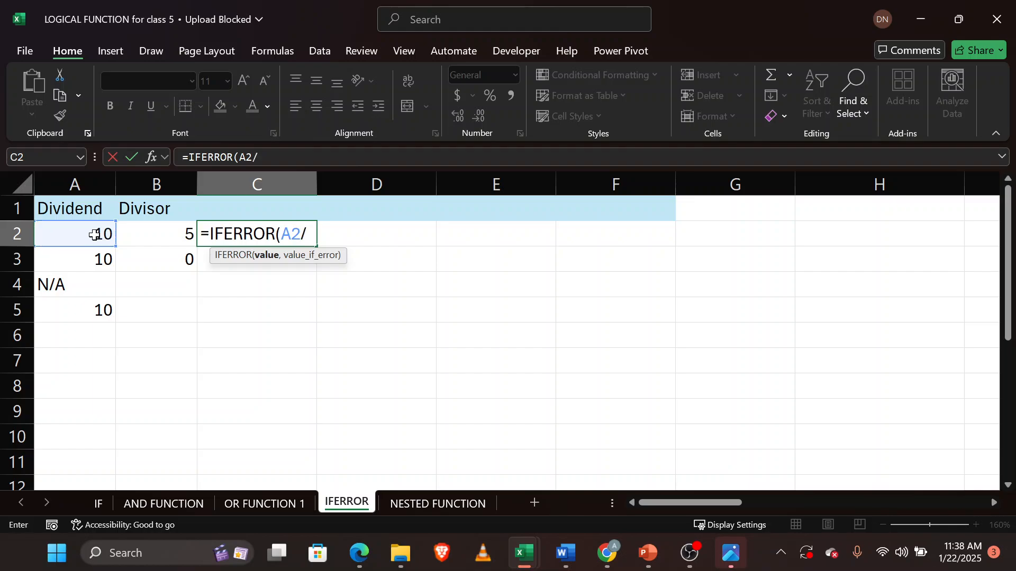
pyautogui.write('5')
pyautogui.press('BackSpace')
pyautogui.press('BackSpace')
pyautogui.press('BackSpace')
pyautogui.press('BackSpace')
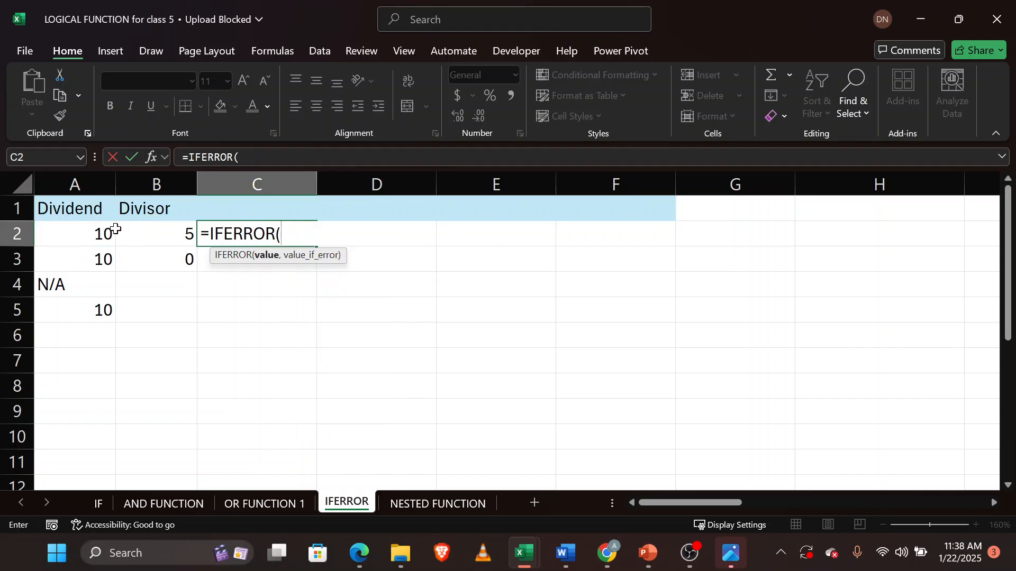
pyautogui.click(94, 235)
pyautogui.write('/')
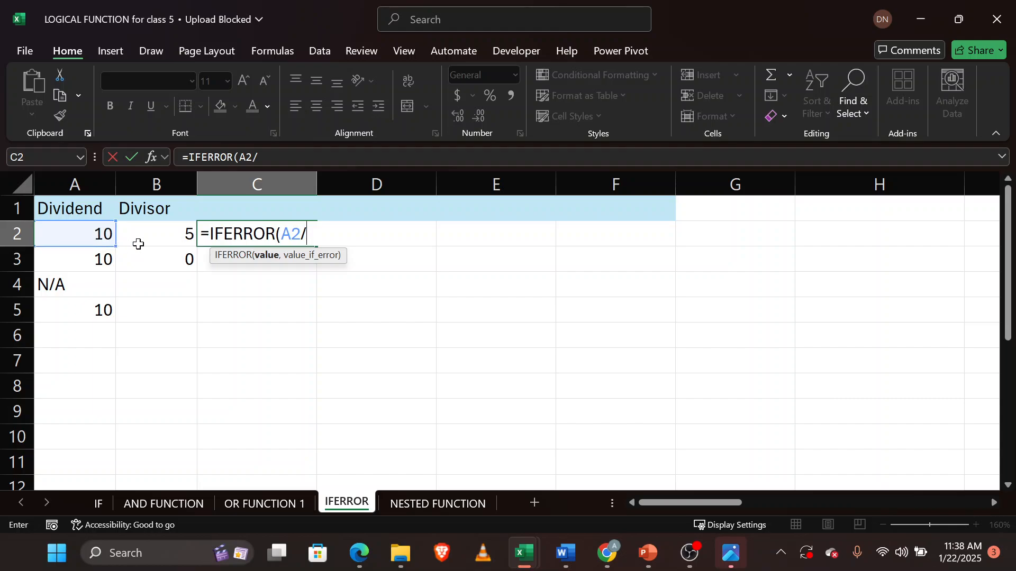
pyautogui.click(154, 236)
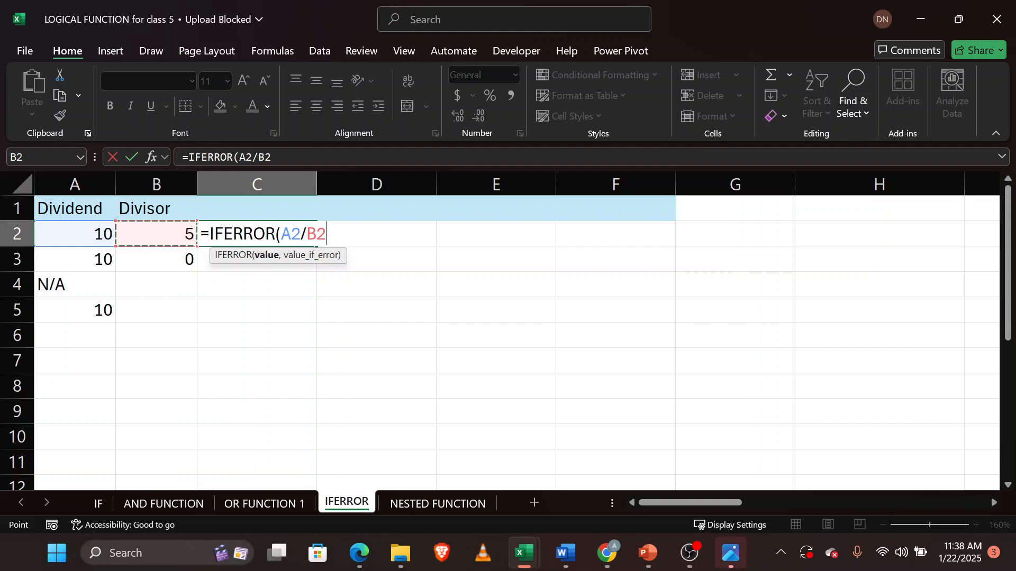
pyautogui.write(',')
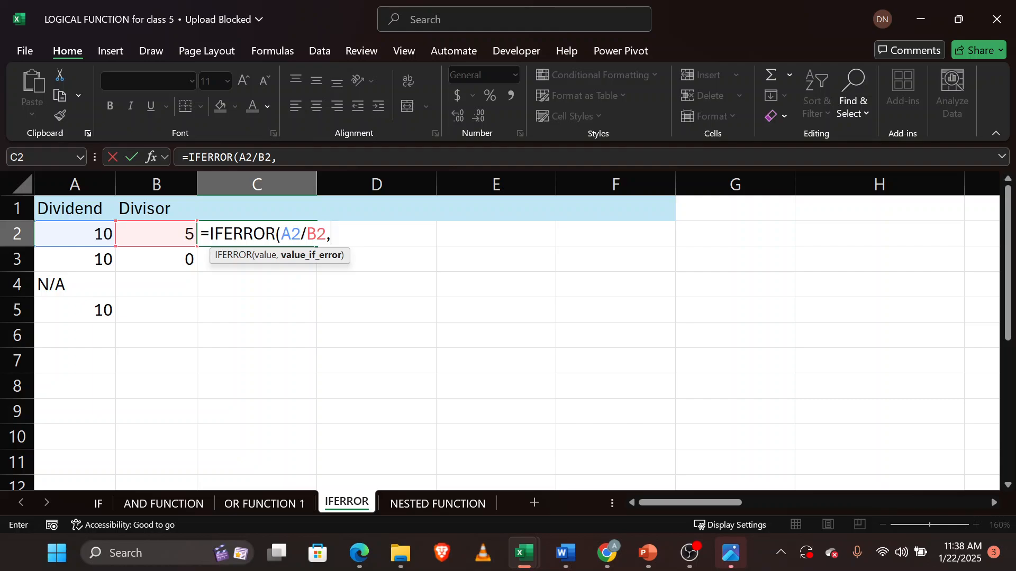
pyautogui.write('"kick out"')
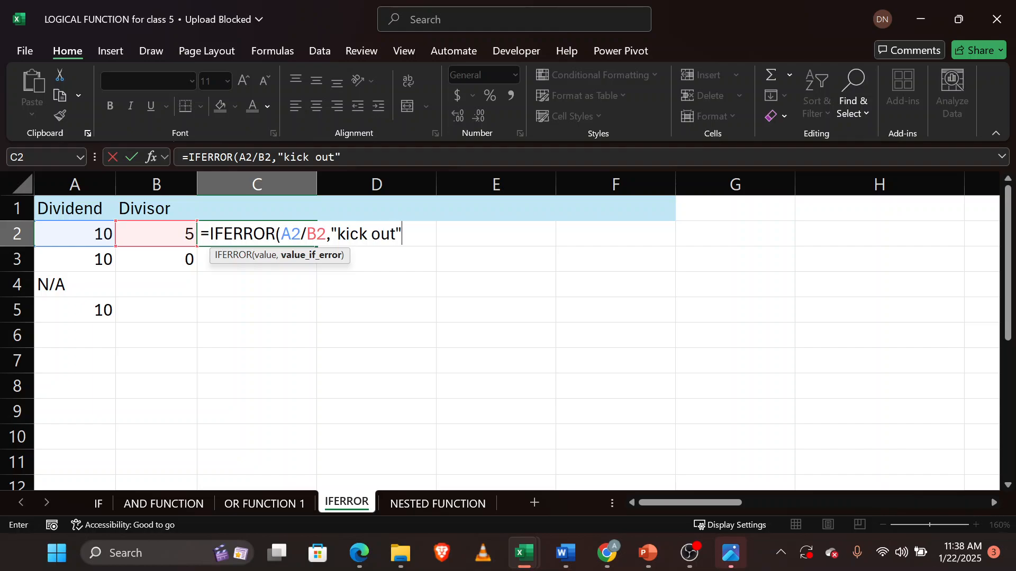
pyautogui.write(')')
pyautogui.press('Return')
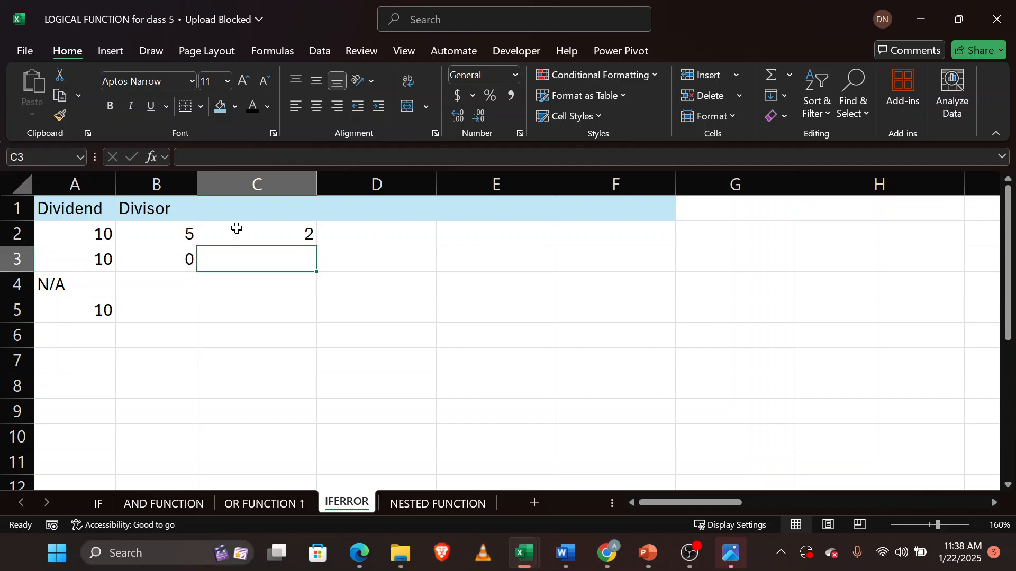
# Fill the IFERROR formula in C2 down through C5.
pyautogui.click(236, 228)
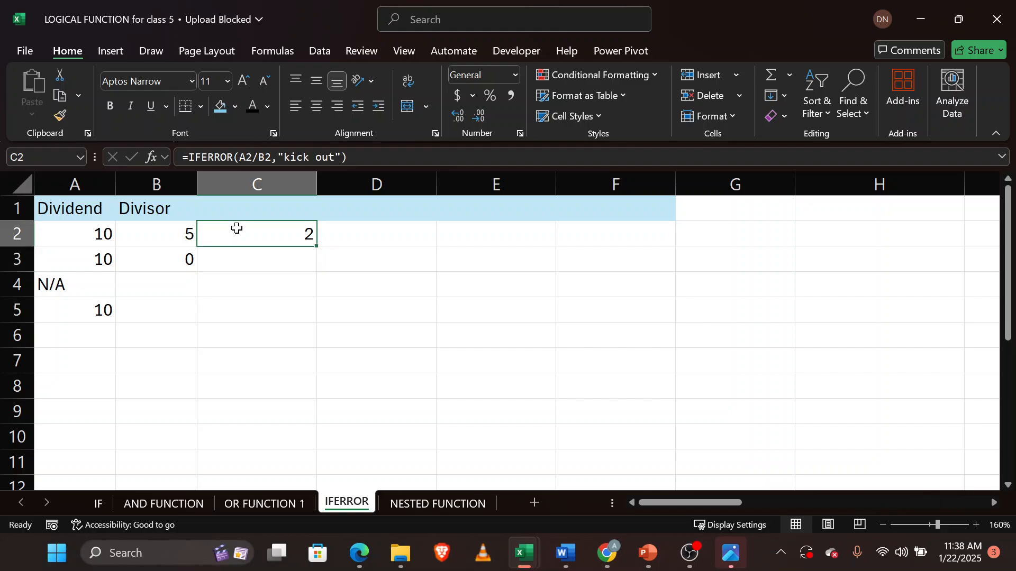
pyautogui.doubleClick(317, 248)
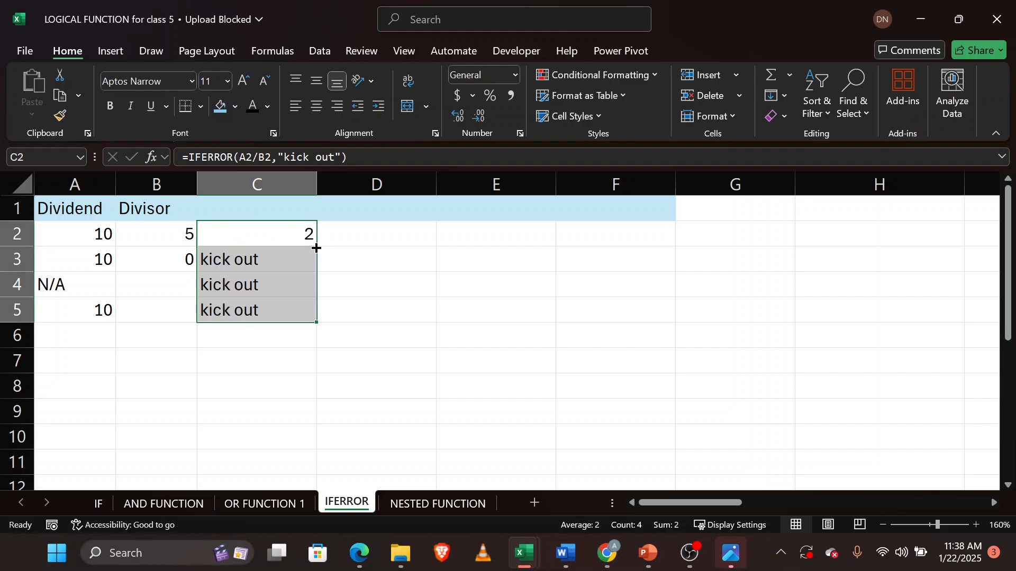
pyautogui.click(248, 382)
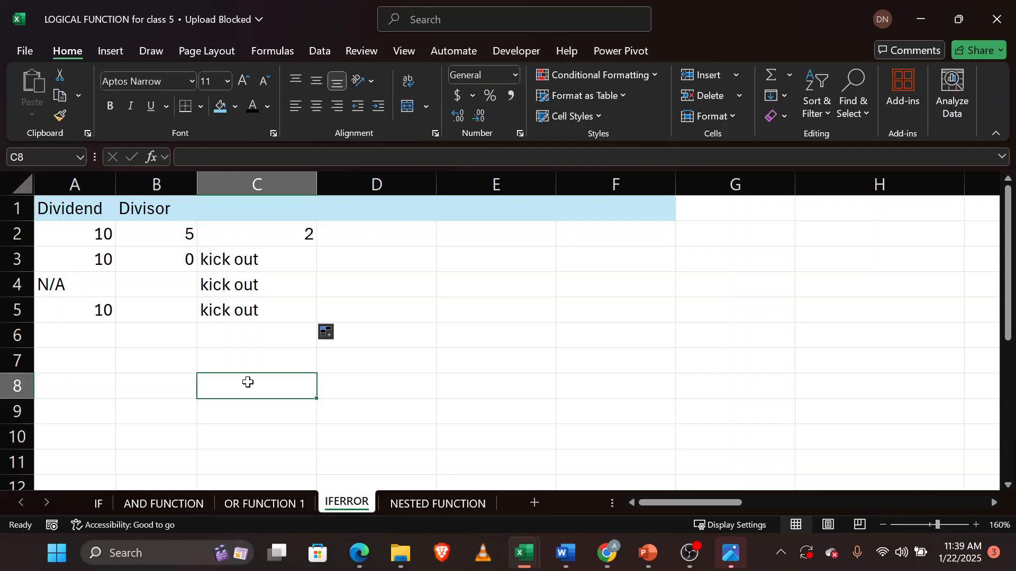
# Change the error value in C2's formula to an empty string "" and fill it down through C5.
pyautogui.doubleClick(263, 235)
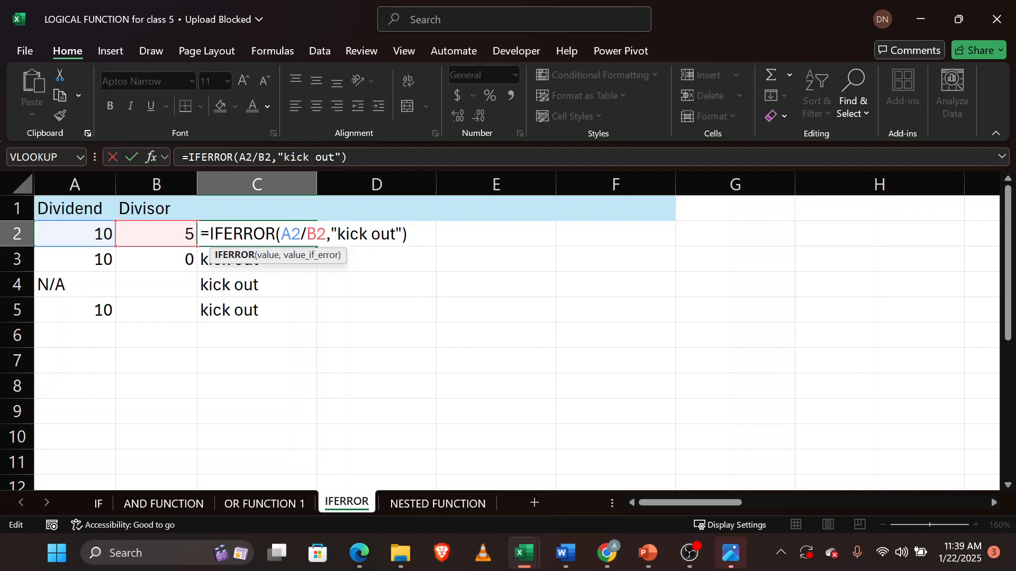
pyautogui.press('Left')
pyautogui.press('Left')
pyautogui.press('BackSpace')
pyautogui.press('BackSpace')
pyautogui.press('BackSpace')
pyautogui.press('BackSpace')
pyautogui.press('BackSpace')
pyautogui.press('BackSpace')
pyautogui.press('BackSpace')
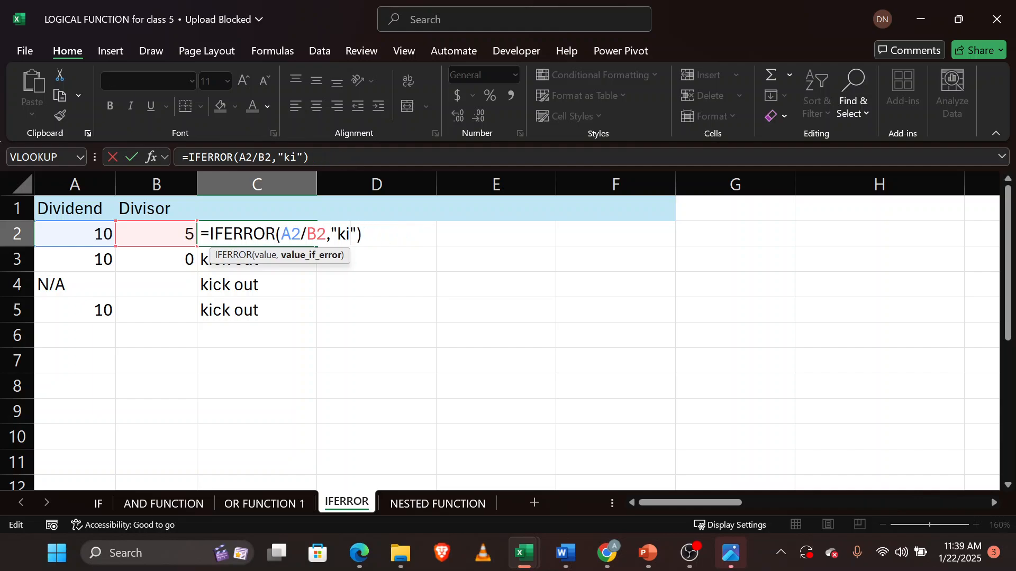
pyautogui.press('Left')
pyautogui.press('Delete')
pyautogui.press('Return')
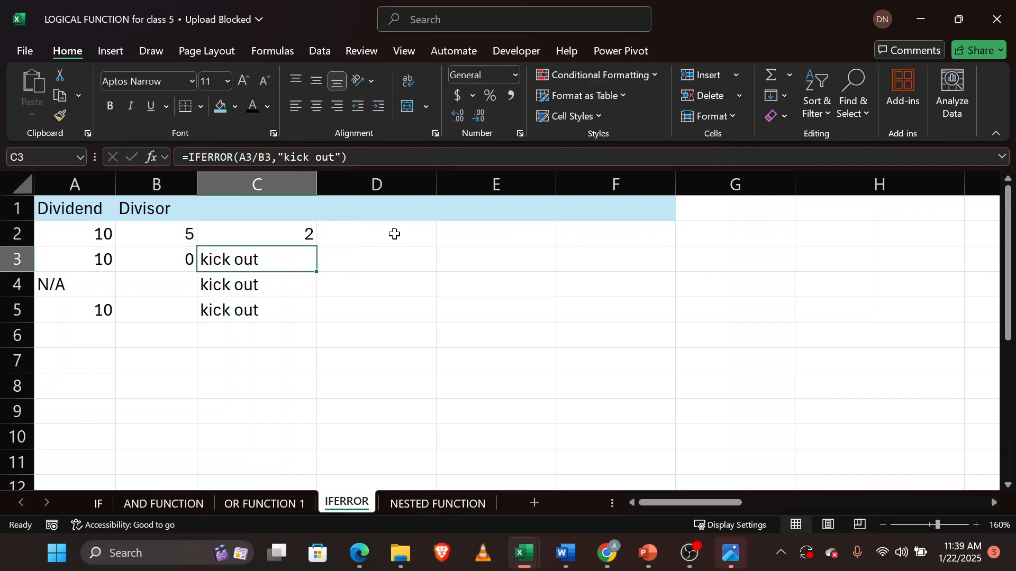
pyautogui.click(261, 232)
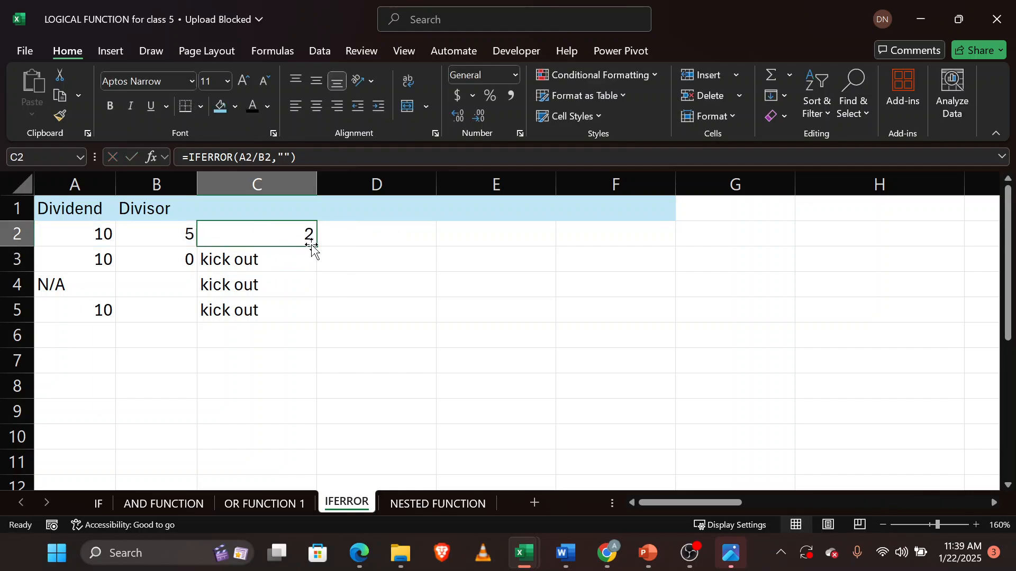
pyautogui.doubleClick(316, 245)
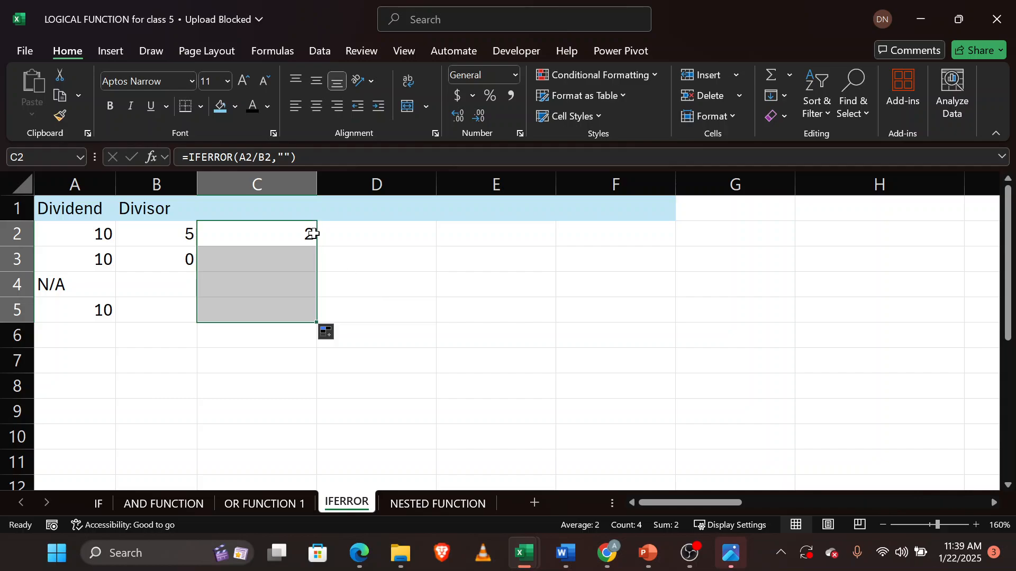
# Change the error value in C2's formula to 0 and fill it down through C5.
pyautogui.doubleClick(304, 233)
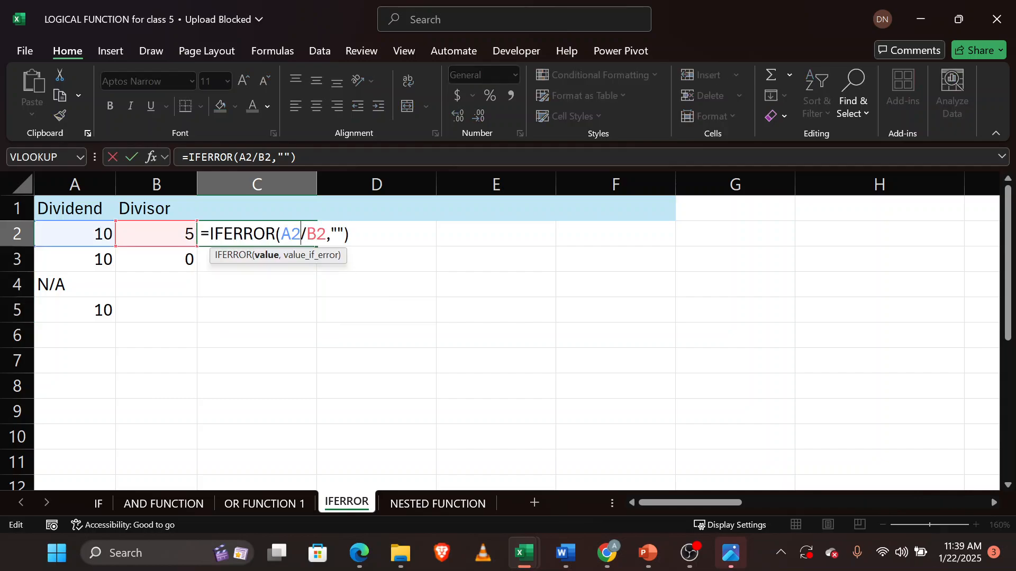
pyautogui.click(343, 234)
pyautogui.press('BackSpace')
pyautogui.press('BackSpace')
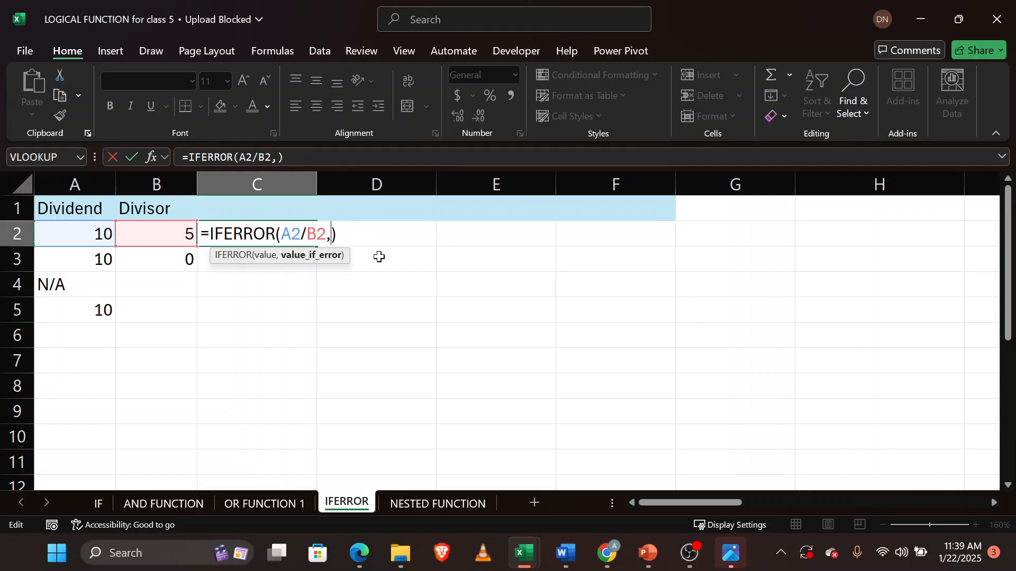
pyautogui.write('0')
pyautogui.press('Return')
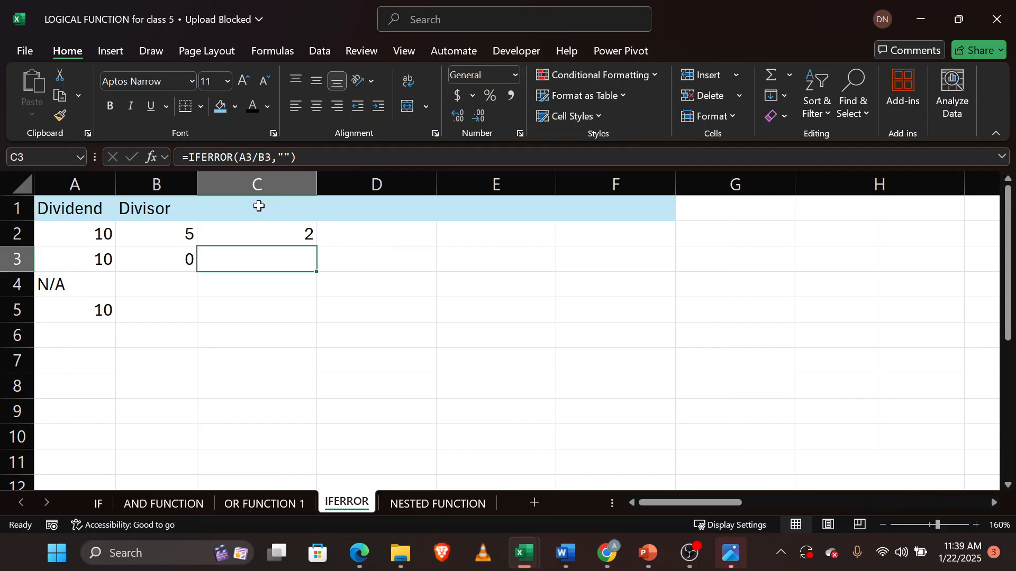
pyautogui.click(257, 239)
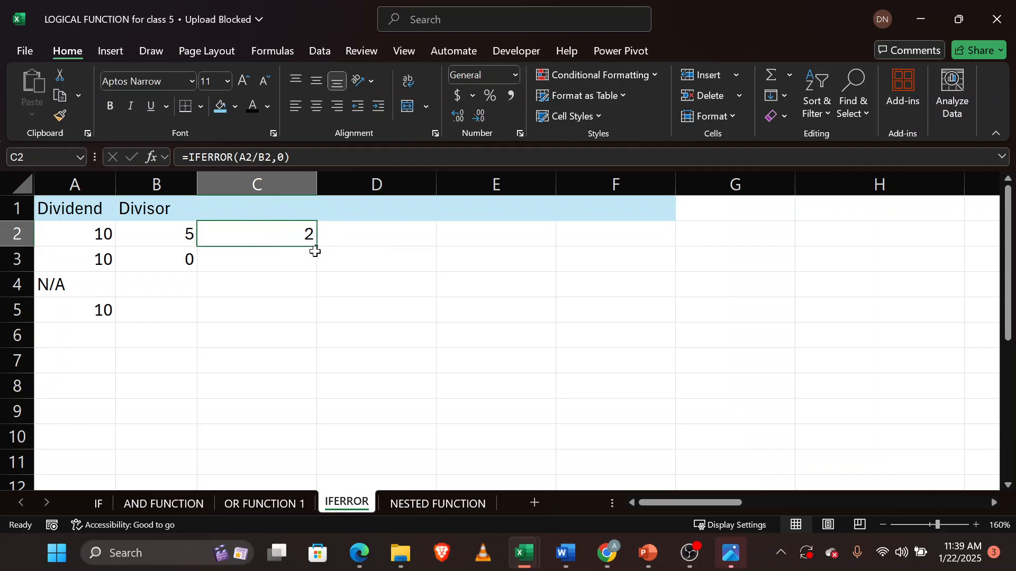
pyautogui.moveTo(316, 246)
pyautogui.mouseDown()
pyautogui.moveTo(317, 315)
pyautogui.moveTo(317, 249)
pyautogui.mouseUp()
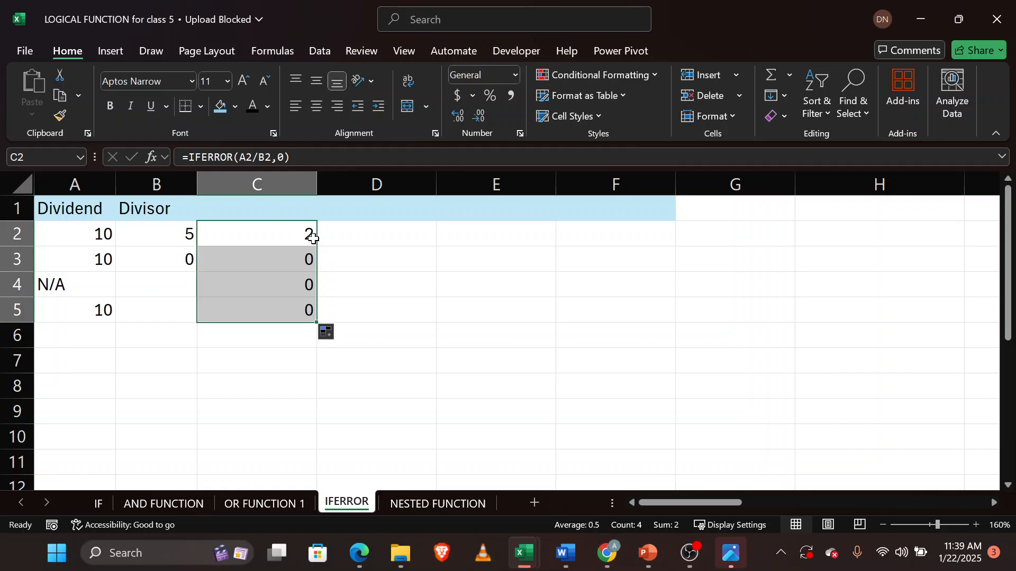
# Change the error value in C2's formula to 1+1 and fill it down through C5.
pyautogui.doubleClick(303, 228)
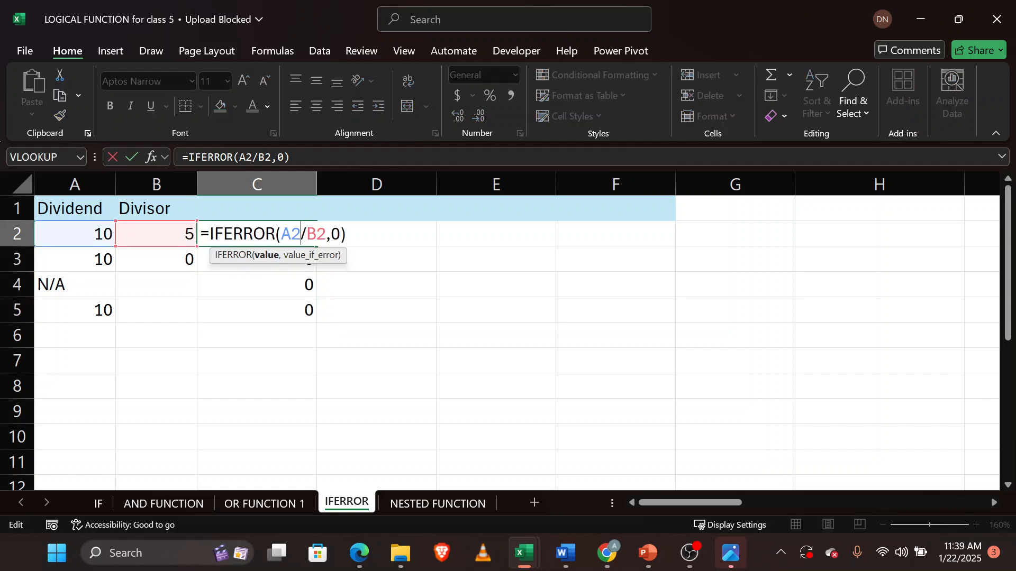
pyautogui.click(341, 236)
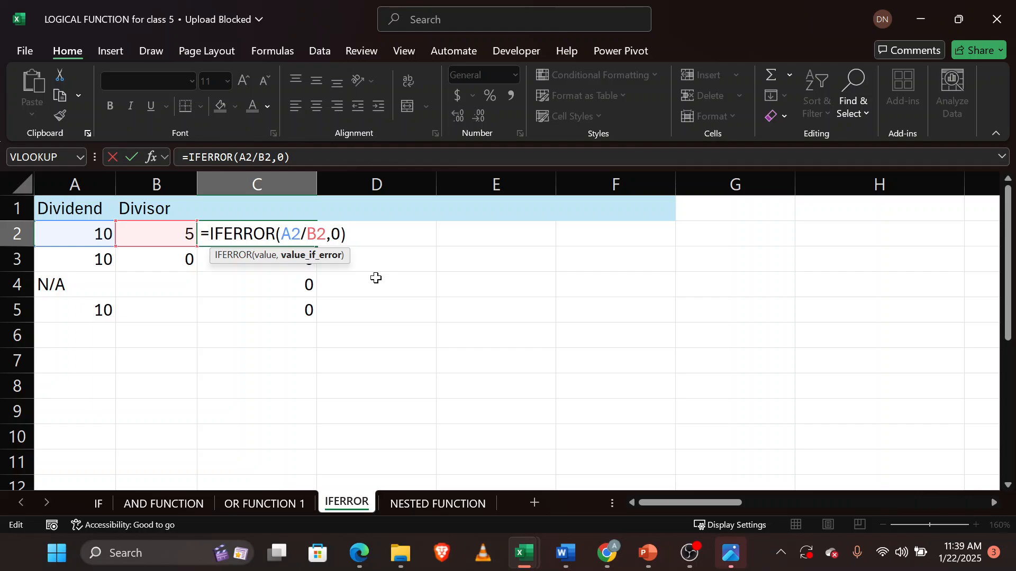
pyautogui.press('BackSpace')
pyautogui.write('1+1')
pyautogui.press('Return')
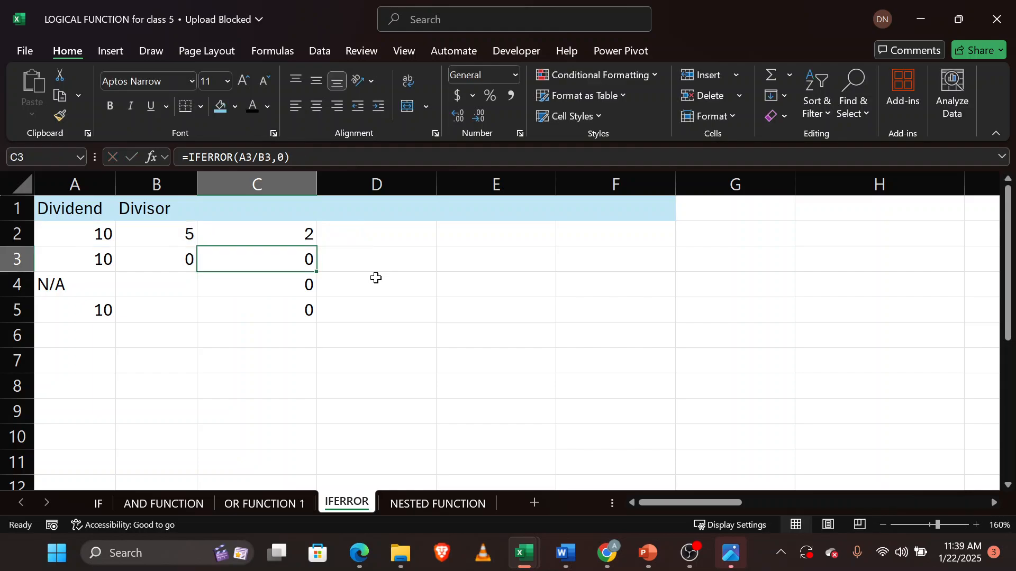
pyautogui.click(299, 233)
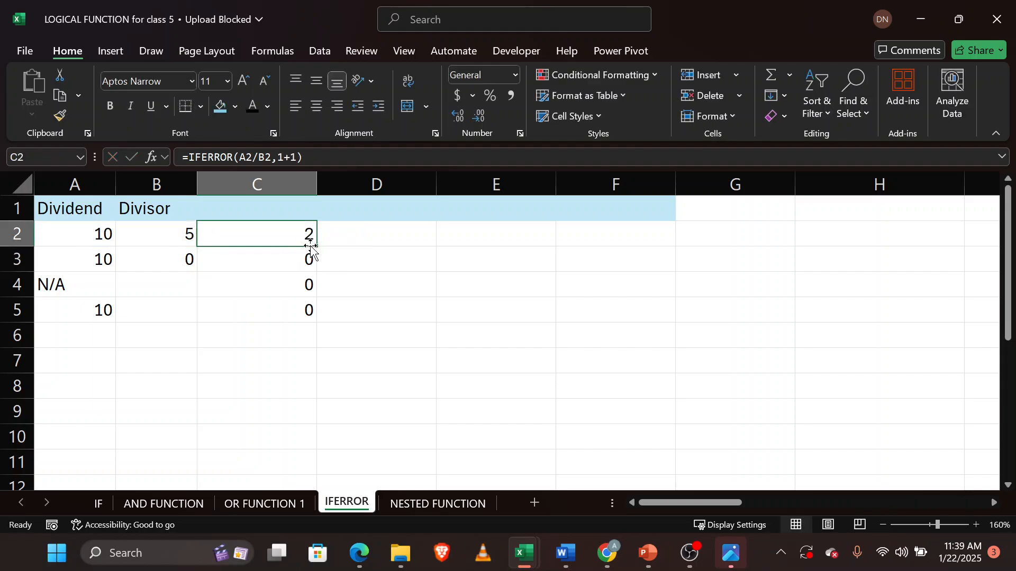
pyautogui.doubleClick(317, 246)
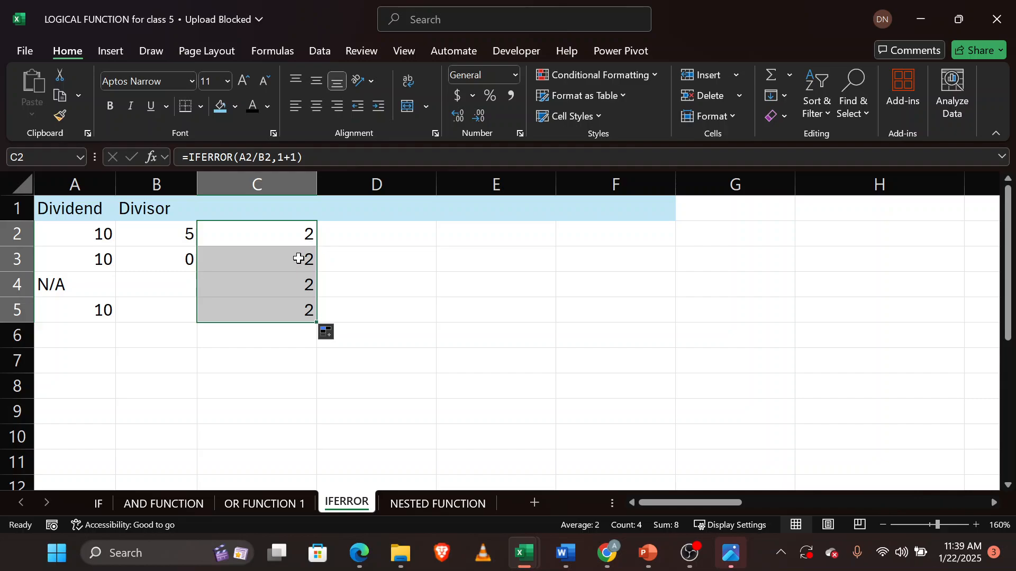
# Inspect the filled IFERROR formulas in cells C3 through C5.
pyautogui.click(300, 260)
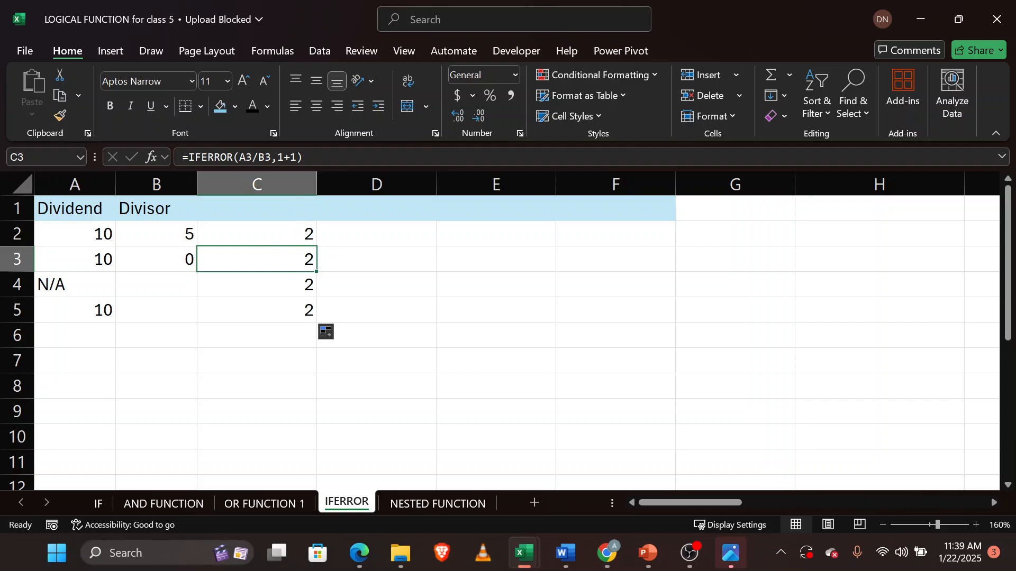
pyautogui.click(288, 284)
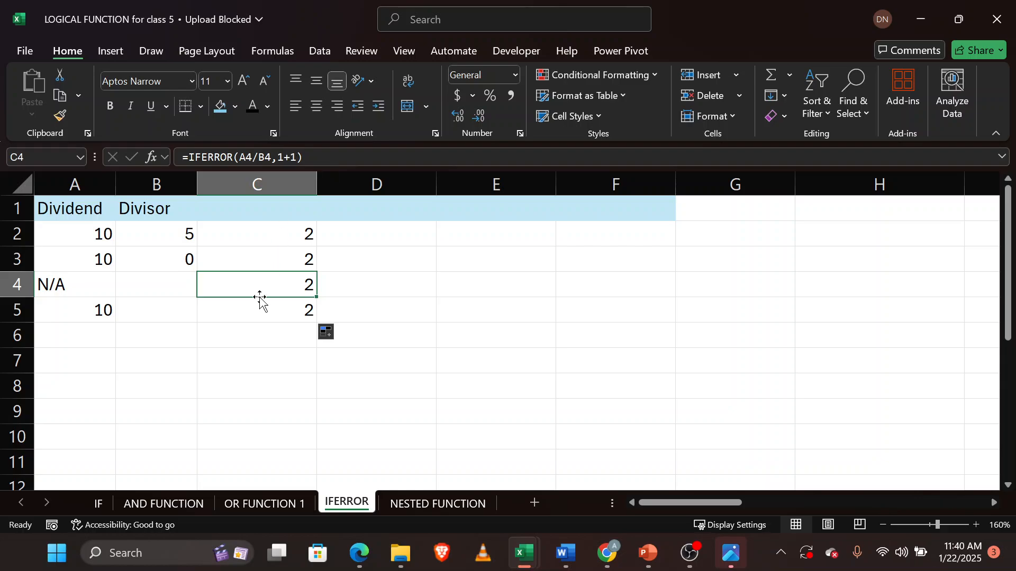
pyautogui.click(254, 309)
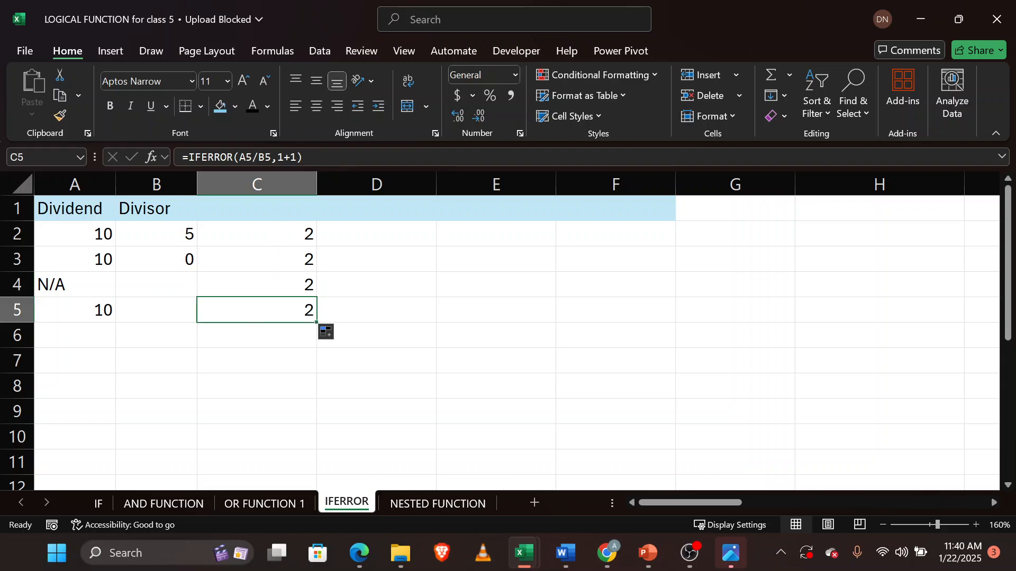
pyautogui.doubleClick(290, 264)
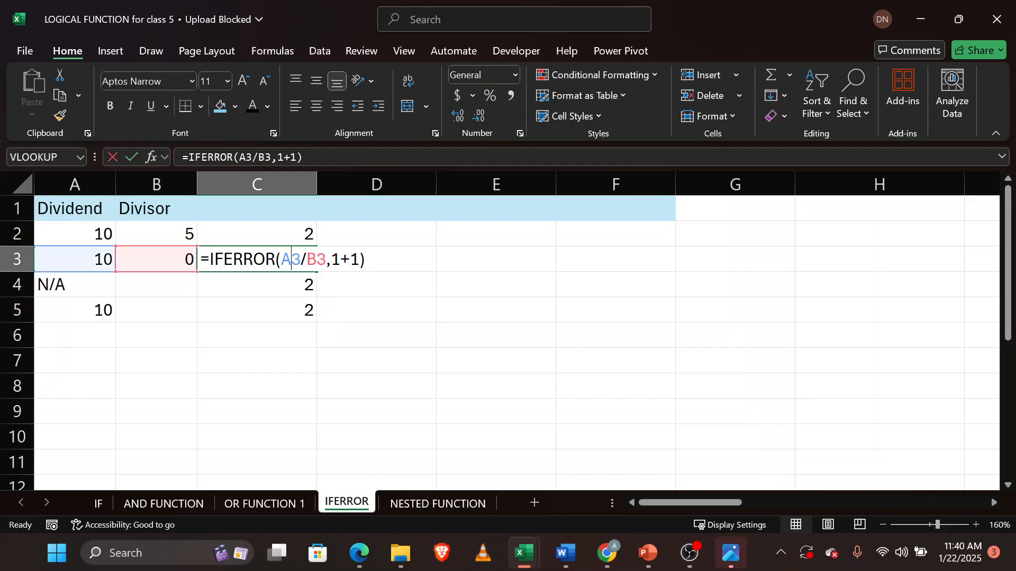
# Change the error value in C2's formula to 1+7.
pyautogui.doubleClick(290, 233)
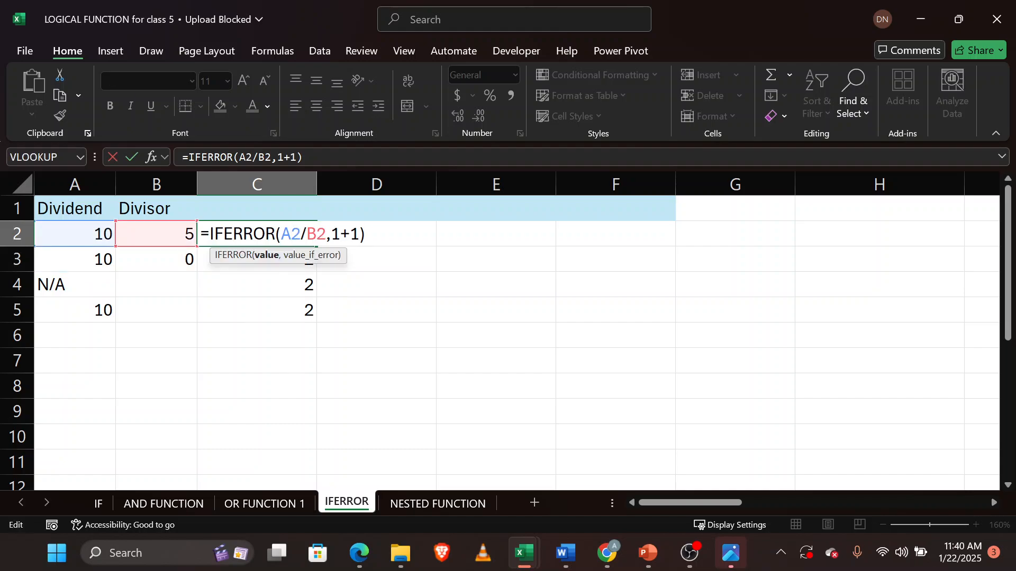
pyautogui.click(359, 233)
pyautogui.press('BackSpace')
pyautogui.press('BackSpace')
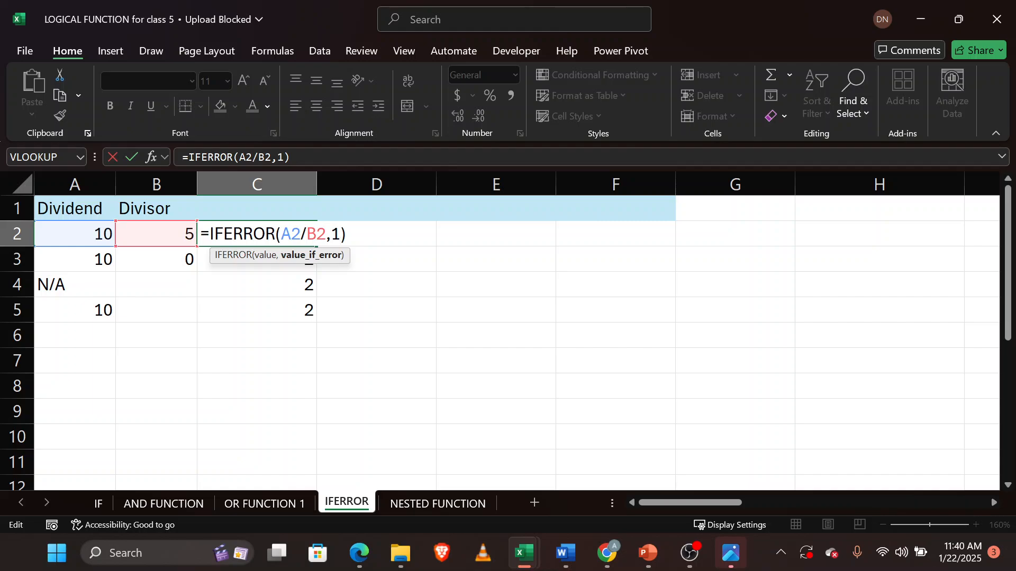
pyautogui.write('+&')
pyautogui.press('BackSpace')
pyautogui.write('7')
pyautogui.press('Return')
pyautogui.click(280, 234)
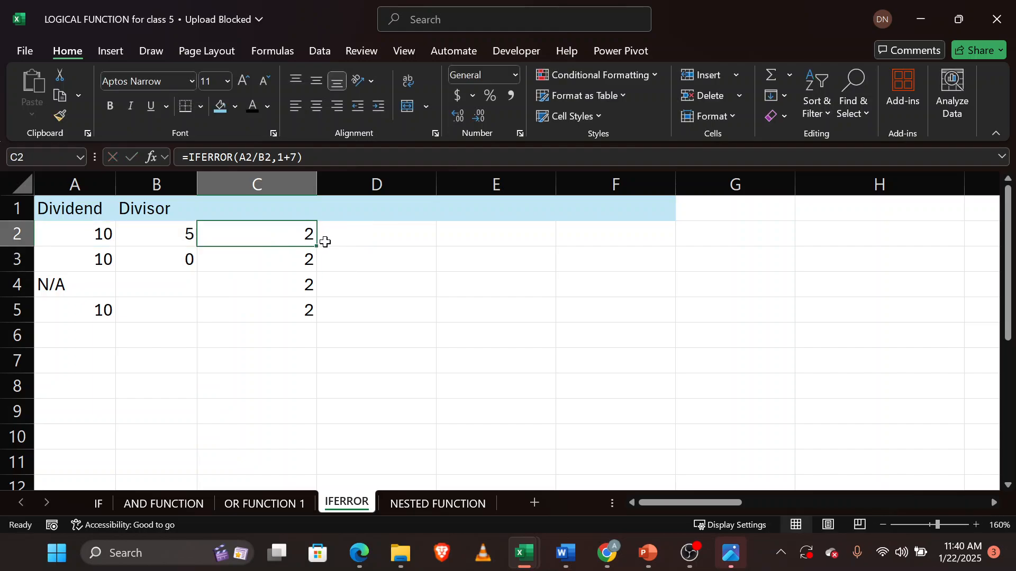
# Fill C2's 1+7 formula down through C5 and check the copied formula in C3.
pyautogui.doubleClick(317, 246)
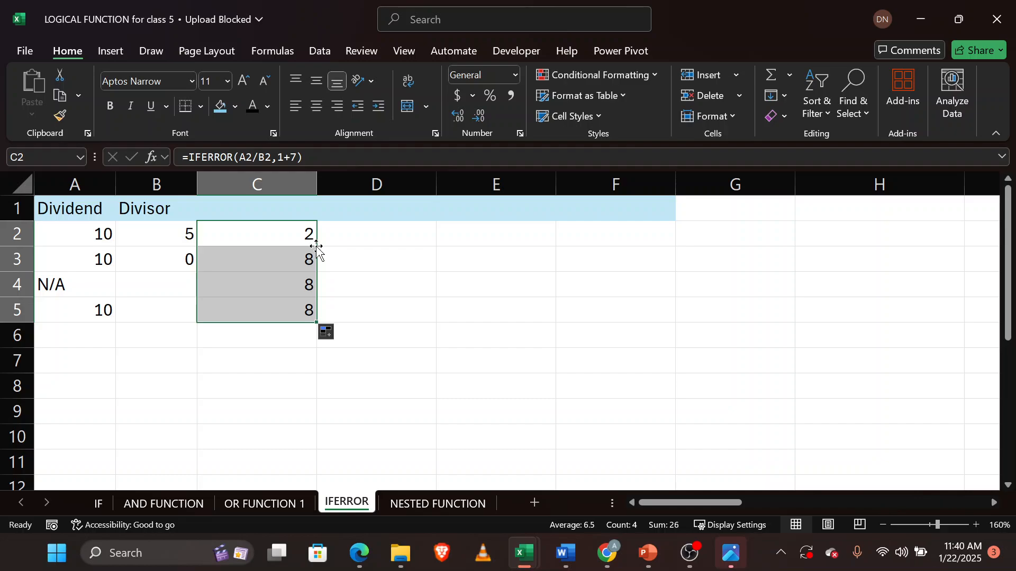
pyautogui.click(287, 258)
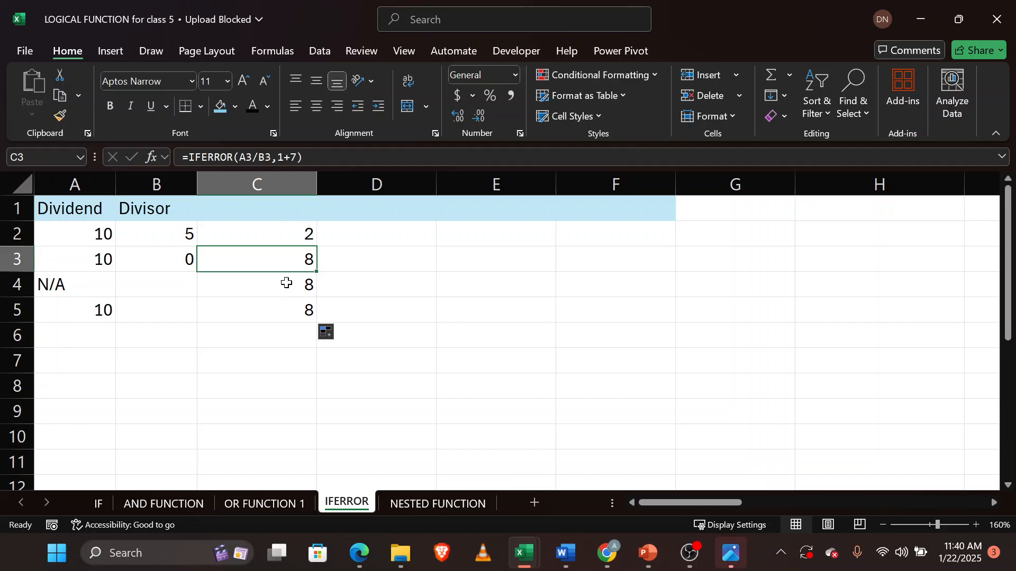
pyautogui.click(288, 235)
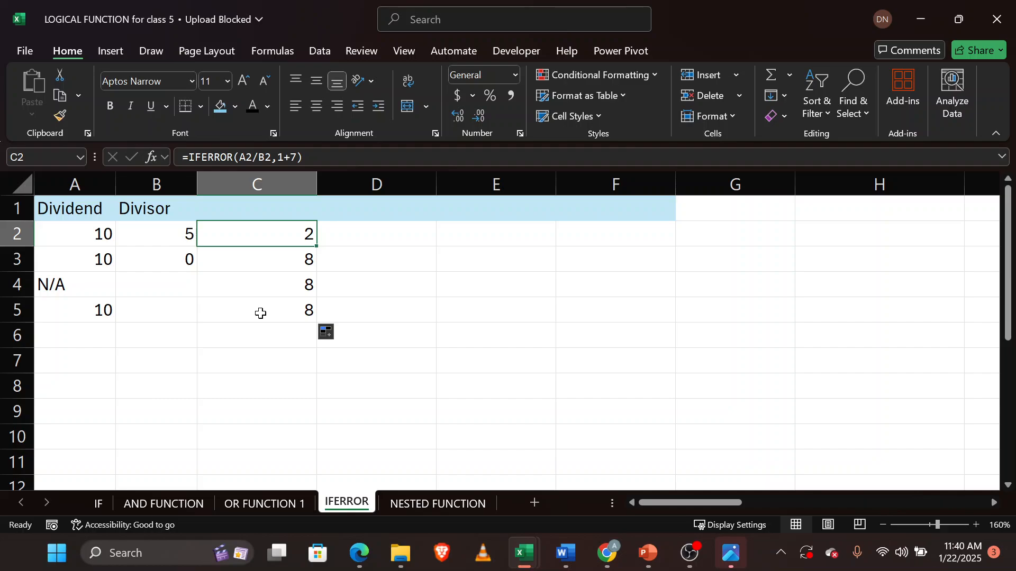
# Check the Google Meet participants panel, then return to the LOGICAL FUNCTION workbook.
pyautogui.moveTo(365, 551)
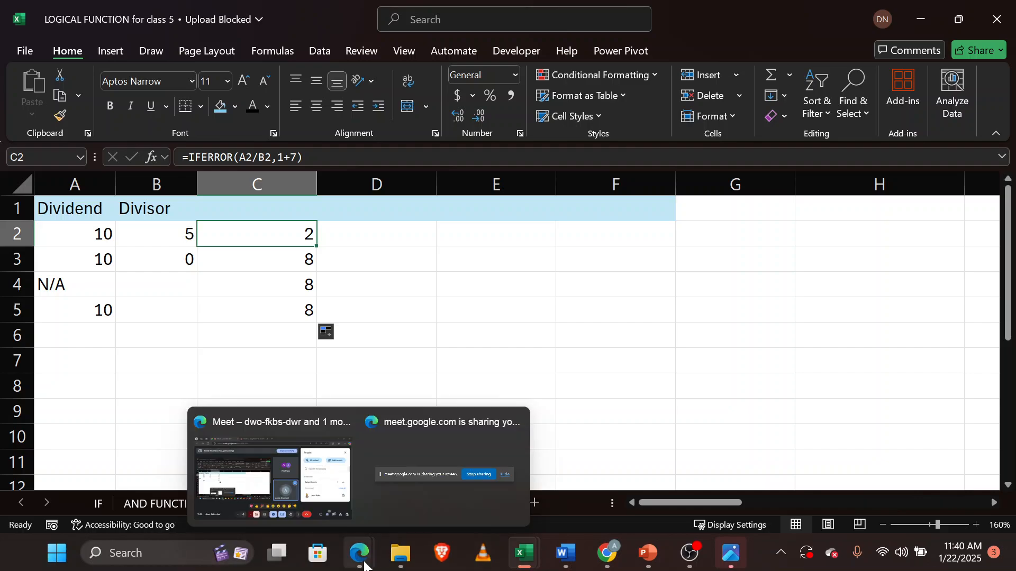
pyautogui.click(280, 465)
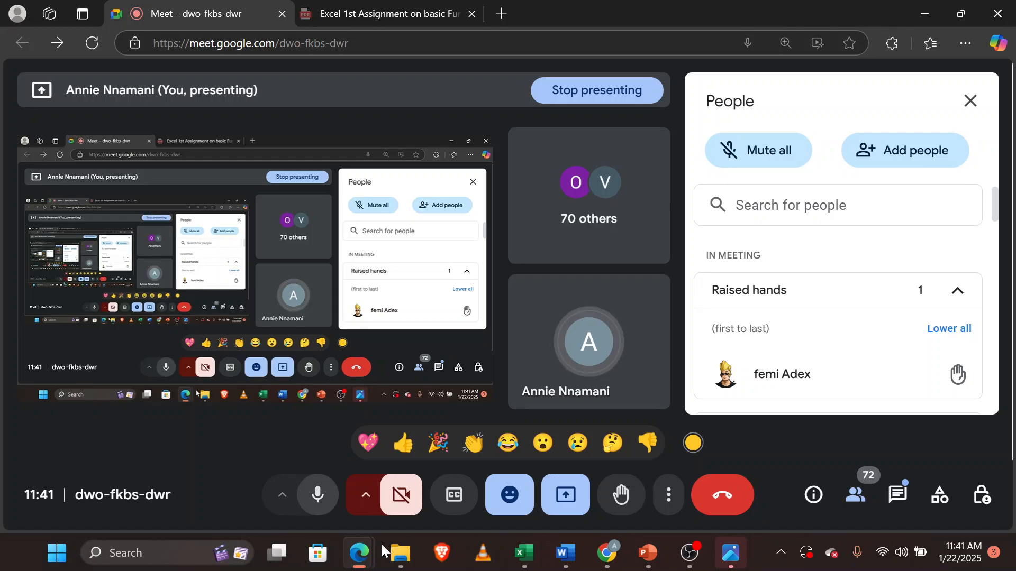
pyautogui.moveTo(523, 553)
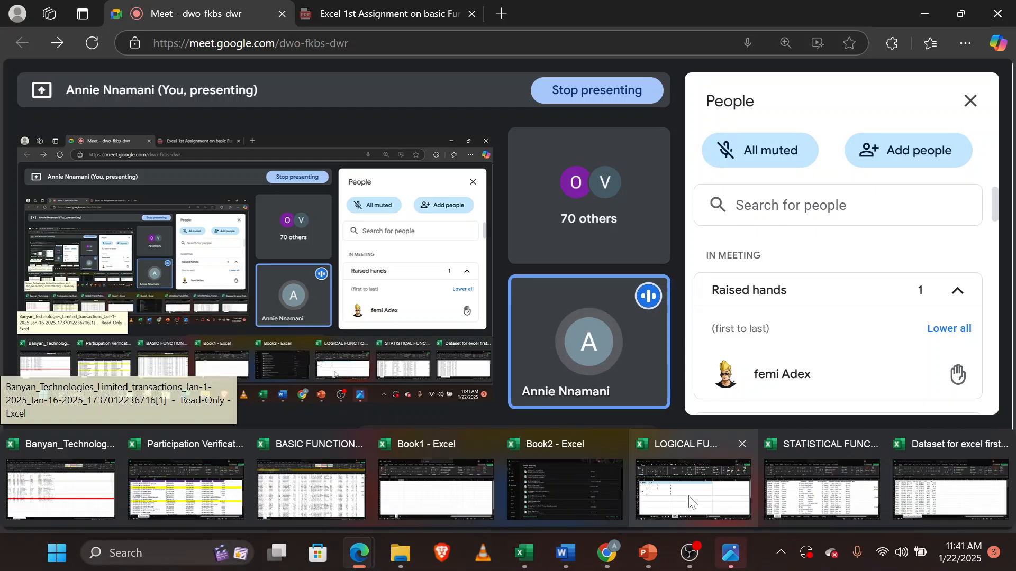
pyautogui.click(689, 497)
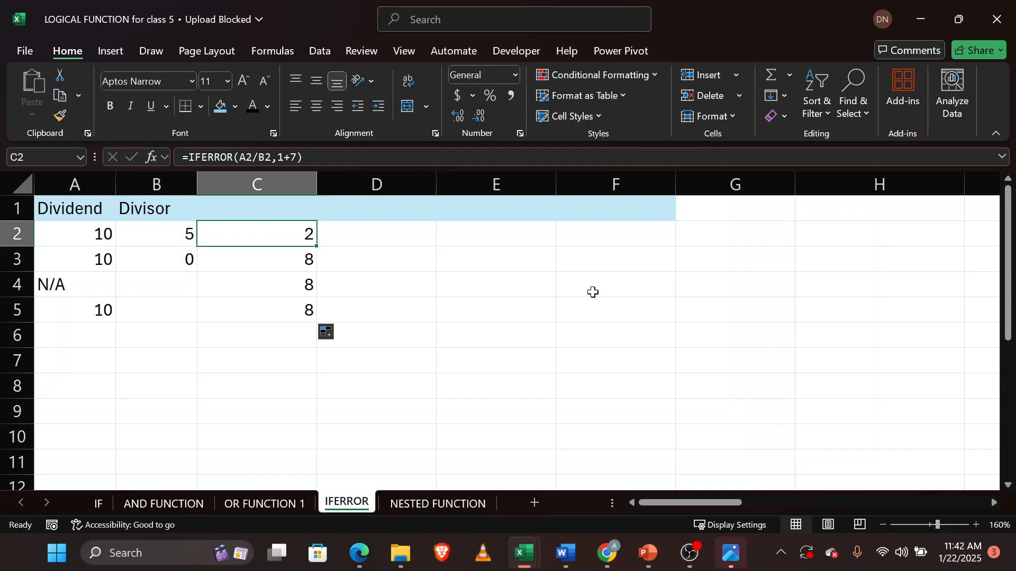
# Enter the text 1+1=2 in cell F3 as an example.
pyautogui.click(586, 257)
pyautogui.write('1')
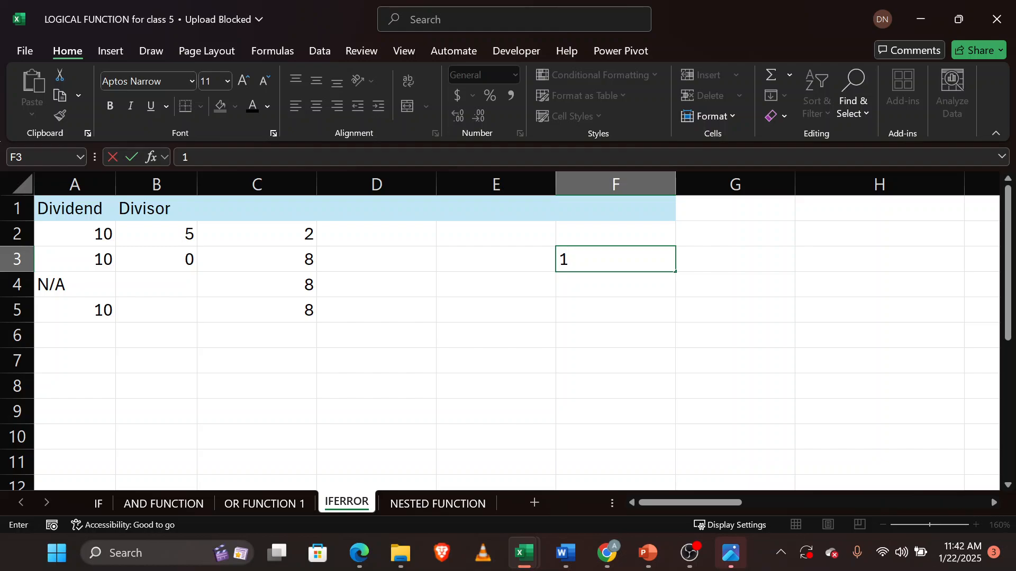
pyautogui.write('+1=2')
pyautogui.click(281, 236)
# Change the error value in C2's IFERROR formula to the text "error found".
pyautogui.doubleClick(281, 234)
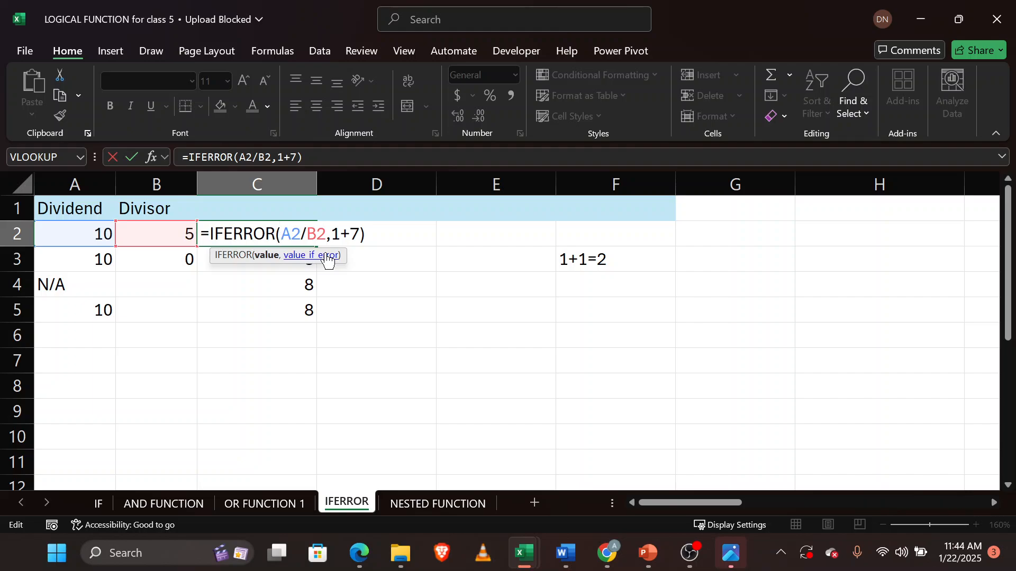
pyautogui.click(359, 234)
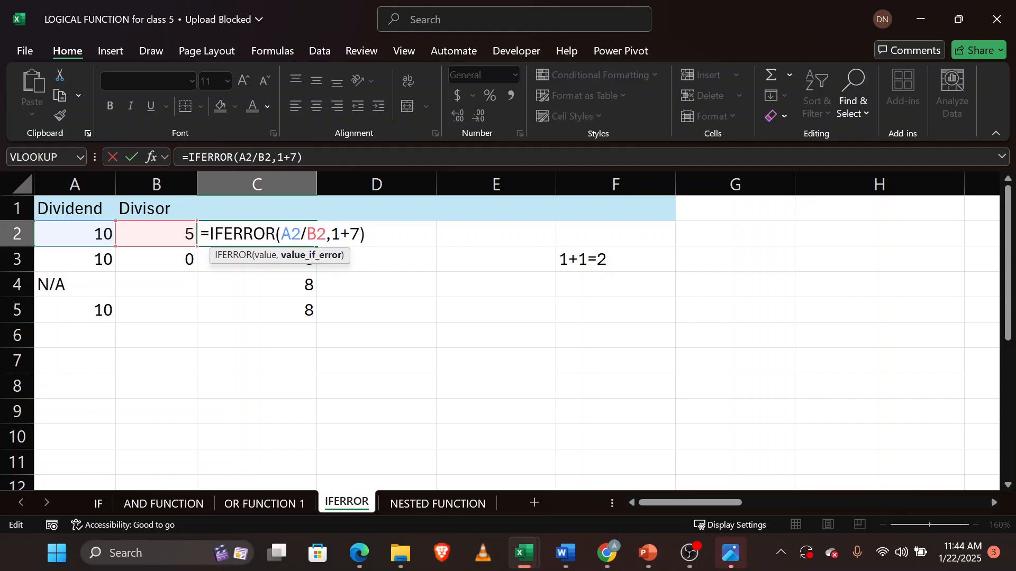
pyautogui.press('BackSpace')
pyautogui.press('BackSpace')
pyautogui.press('BackSpace')
pyautogui.write('"error found')
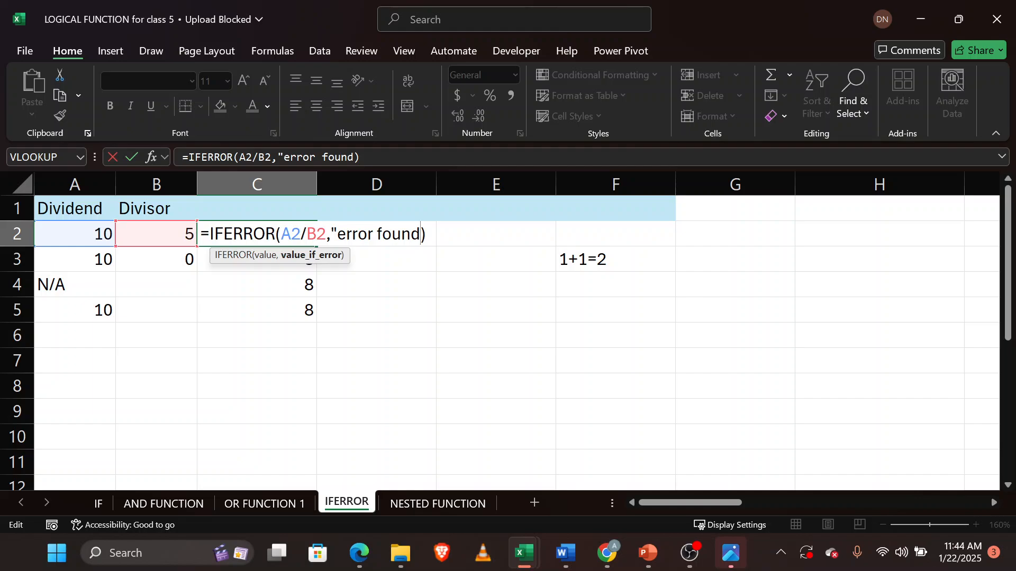
pyautogui.write('"')
pyautogui.press('Return')
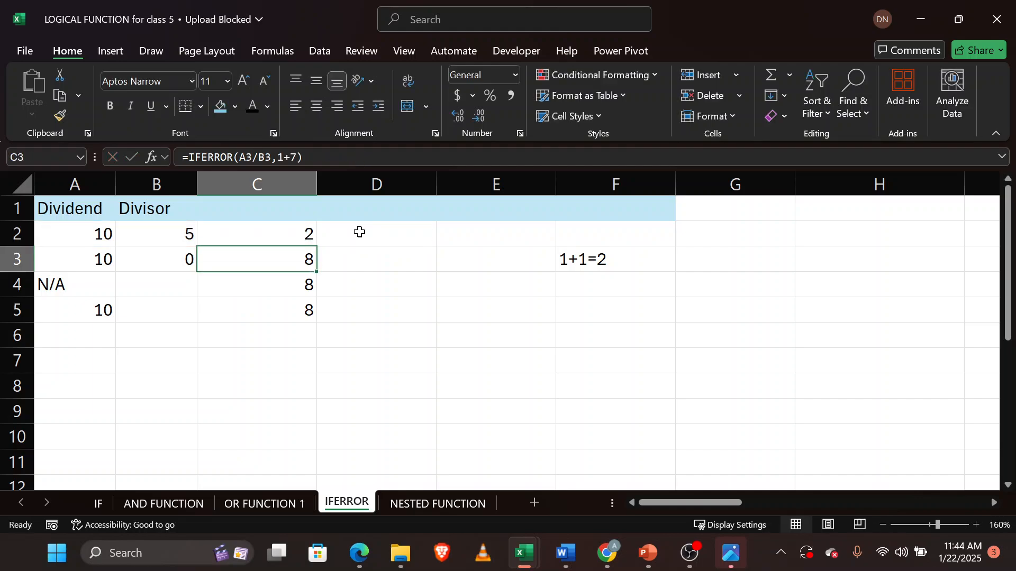
# Fill the "error found" IFERROR formula from C2 down through C5.
pyautogui.doubleClick(305, 234)
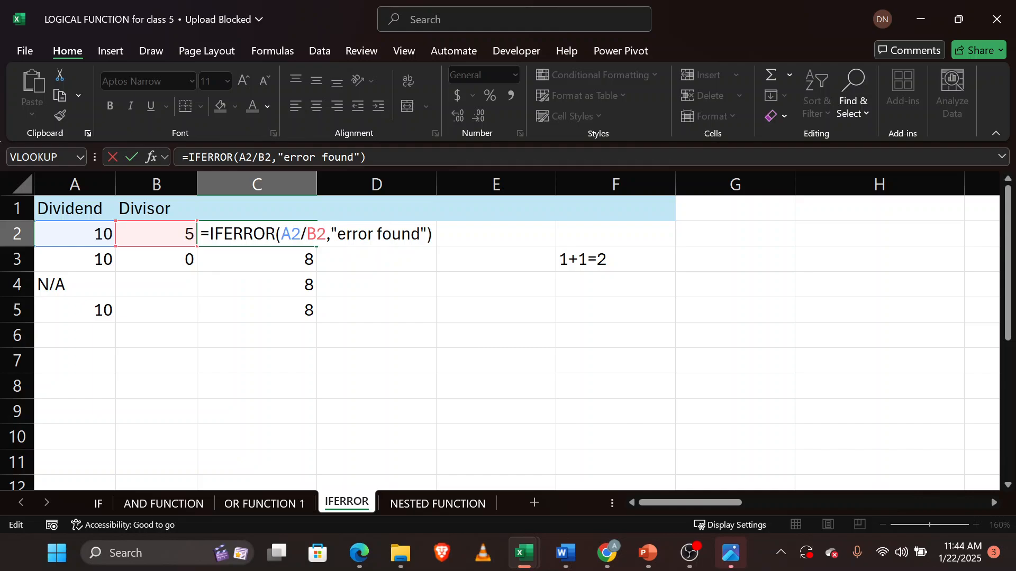
pyautogui.press('Return')
pyautogui.click(273, 234)
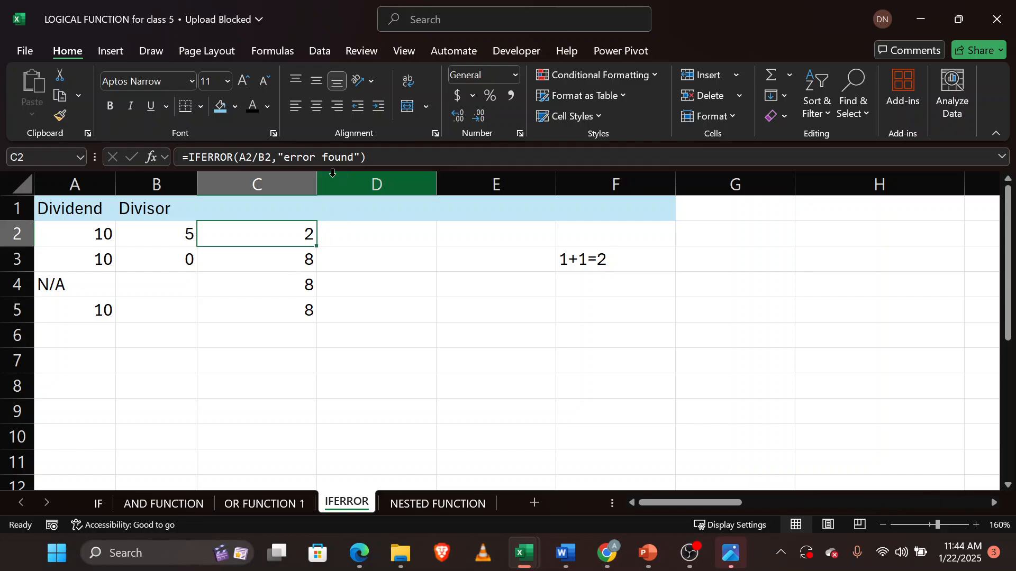
pyautogui.doubleClick(317, 246)
# Inspect the copied "error found" formulas in cells C3 to C5.
pyautogui.click(293, 258)
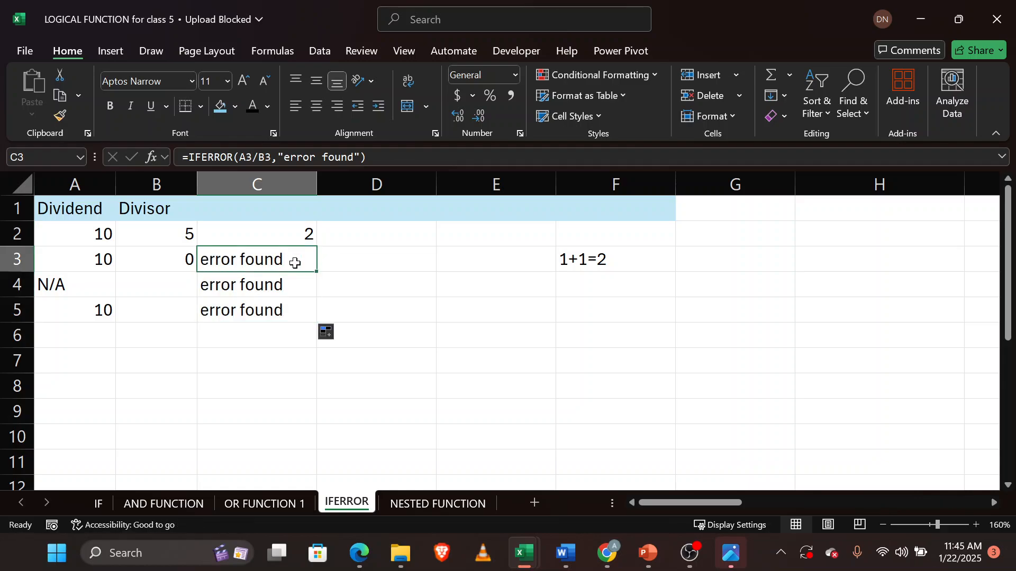
pyautogui.click(295, 285)
pyautogui.click(296, 310)
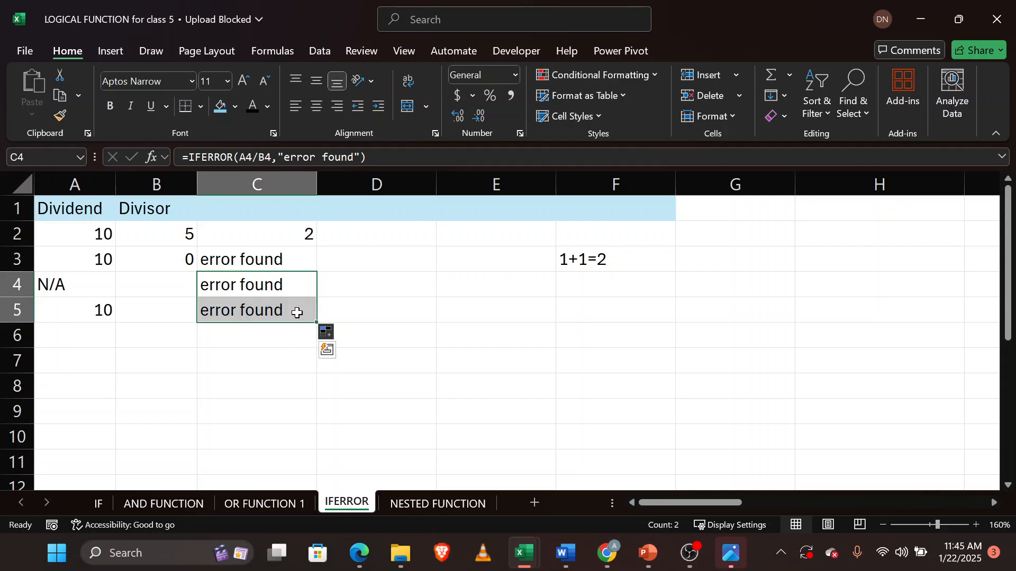
pyautogui.doubleClick(268, 259)
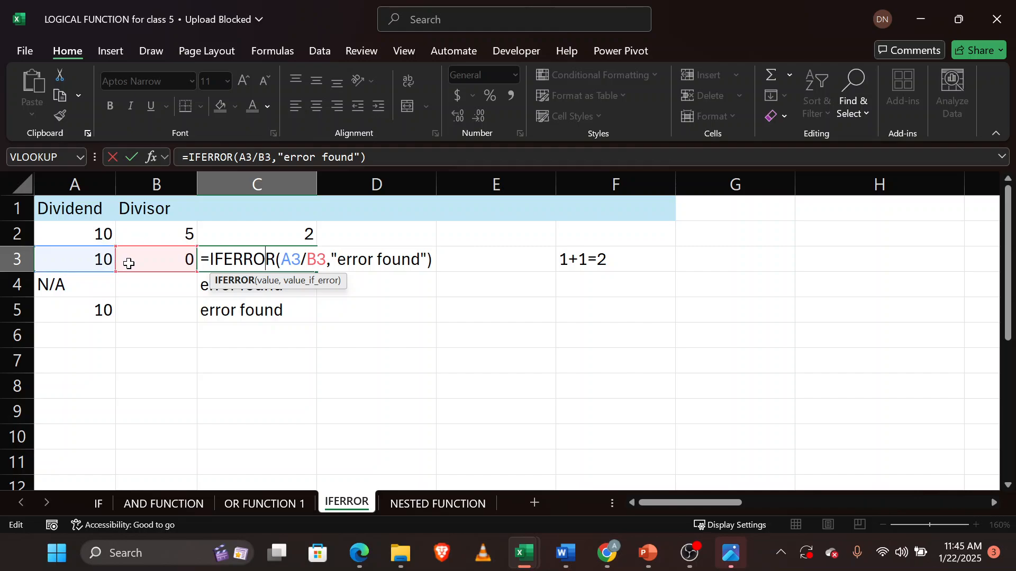
pyautogui.click(262, 334)
pyautogui.press('Return')
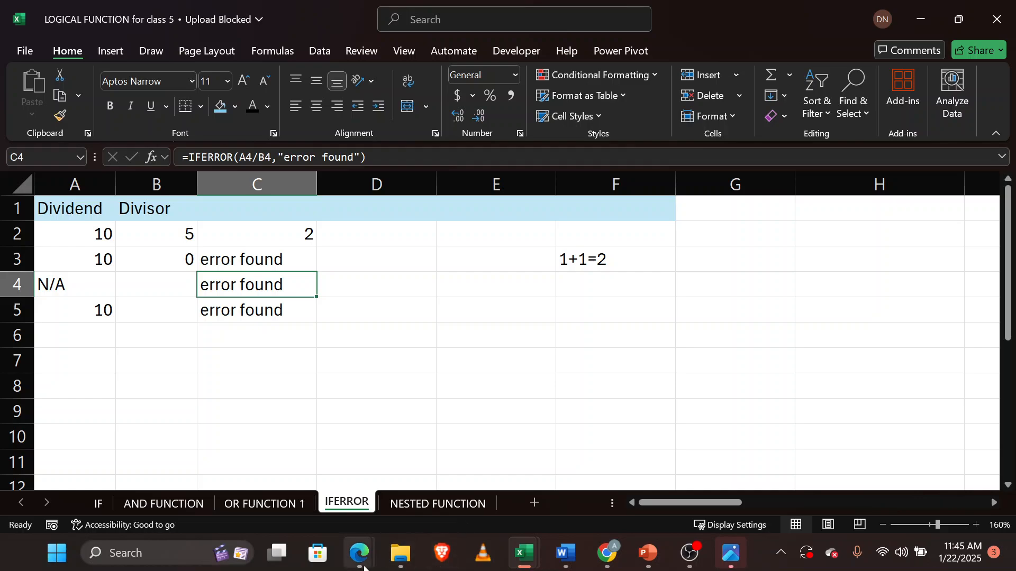
# Switch to the Excel_Slides for class 2025 presentation in PowerPoint.
pyautogui.moveTo(358, 553)
pyautogui.click(263, 490)
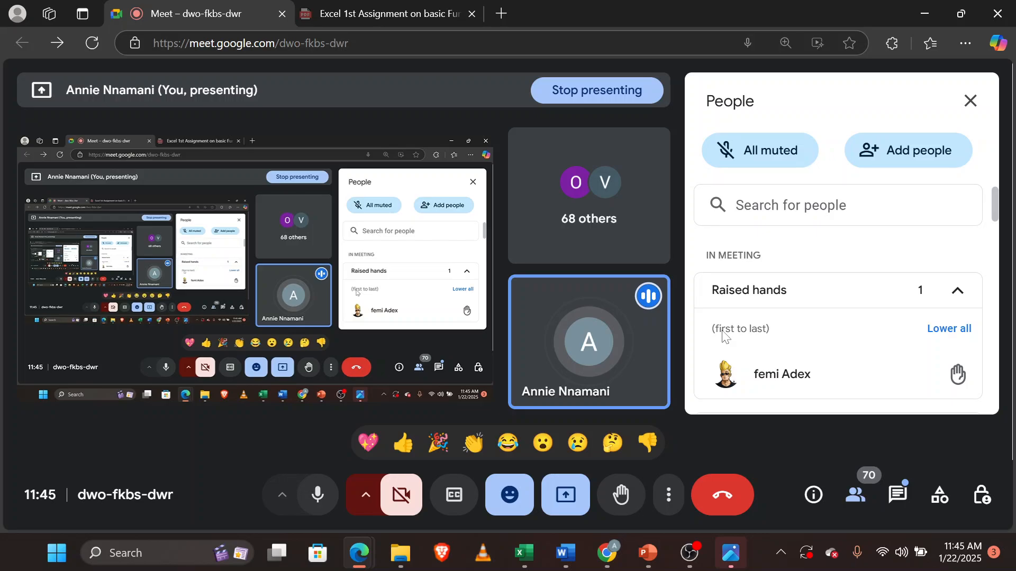
pyautogui.moveTo(647, 553)
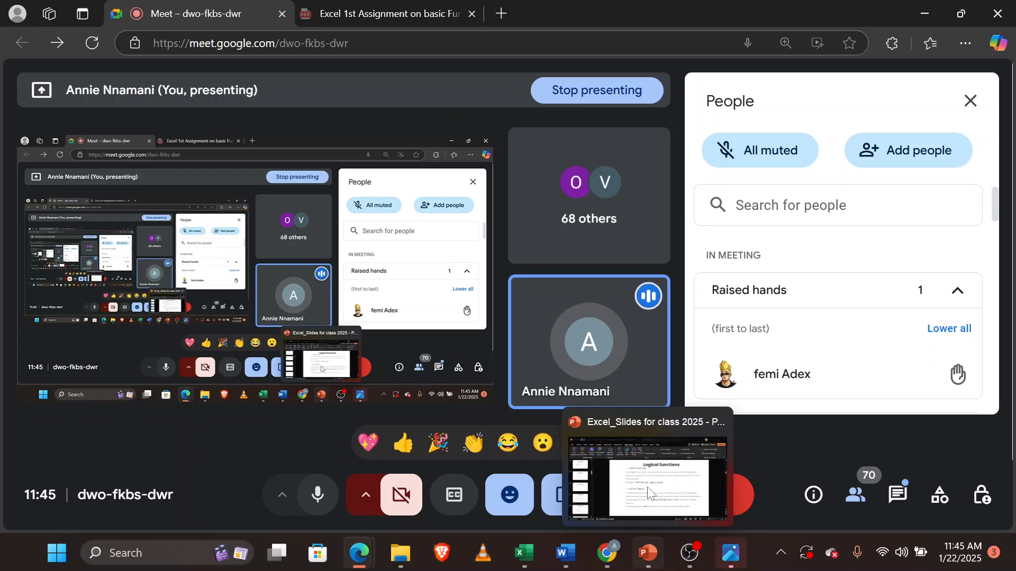
pyautogui.click(649, 493)
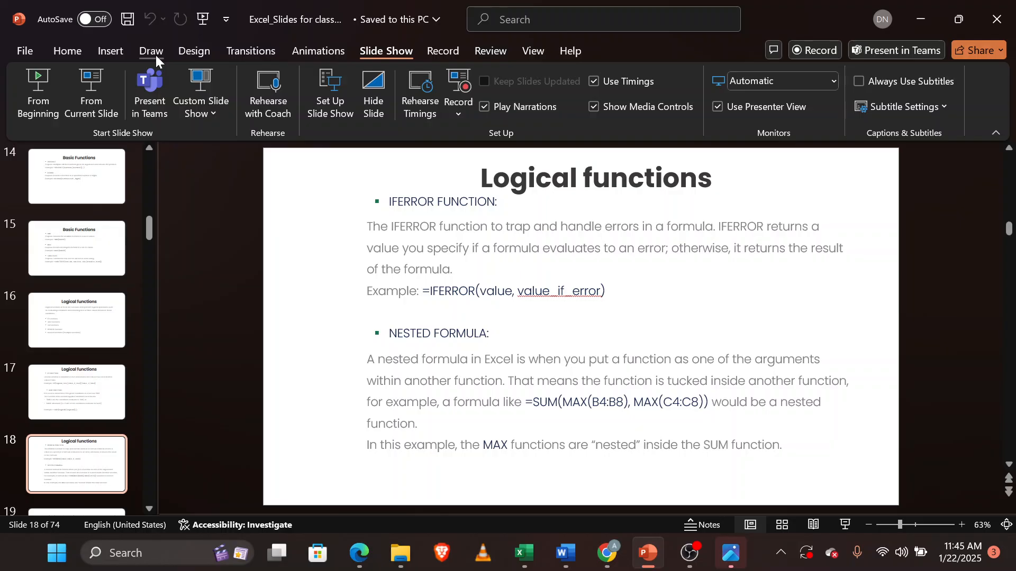
# Start the slideshow from the current Logical functions slide and advance to the next slide.
pyautogui.hotkey('shift', 'F5')
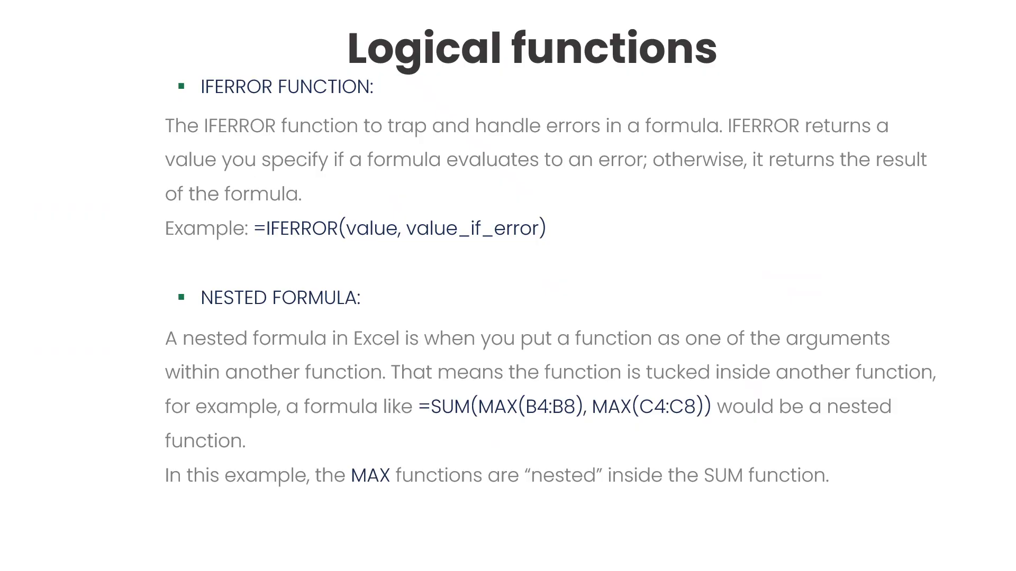
pyautogui.press('Right')
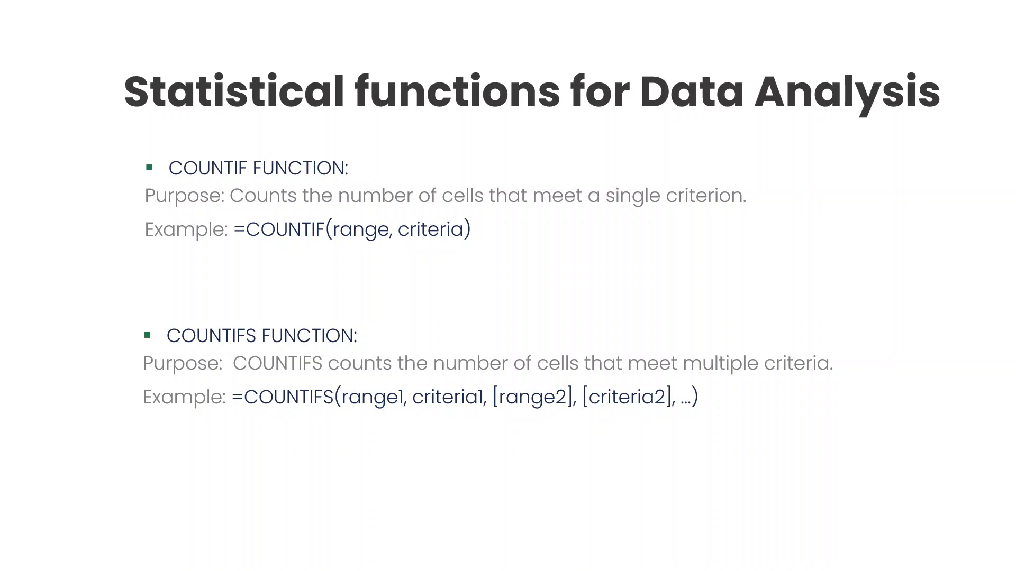